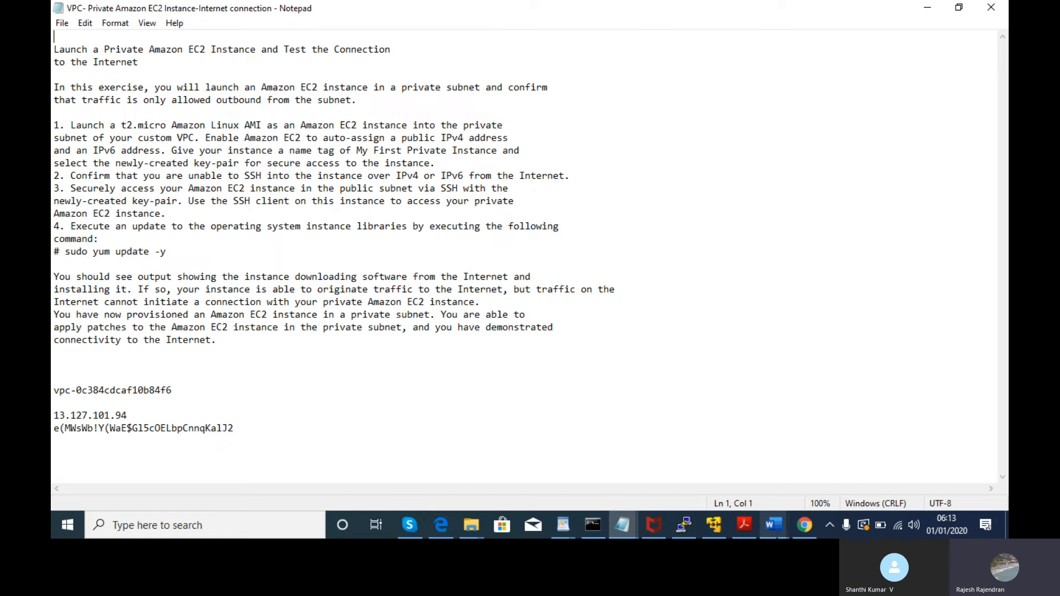
- Leave the Notepad exercise notes and bring the Chrome EC2 Instances page forward
left_click(795, 525)
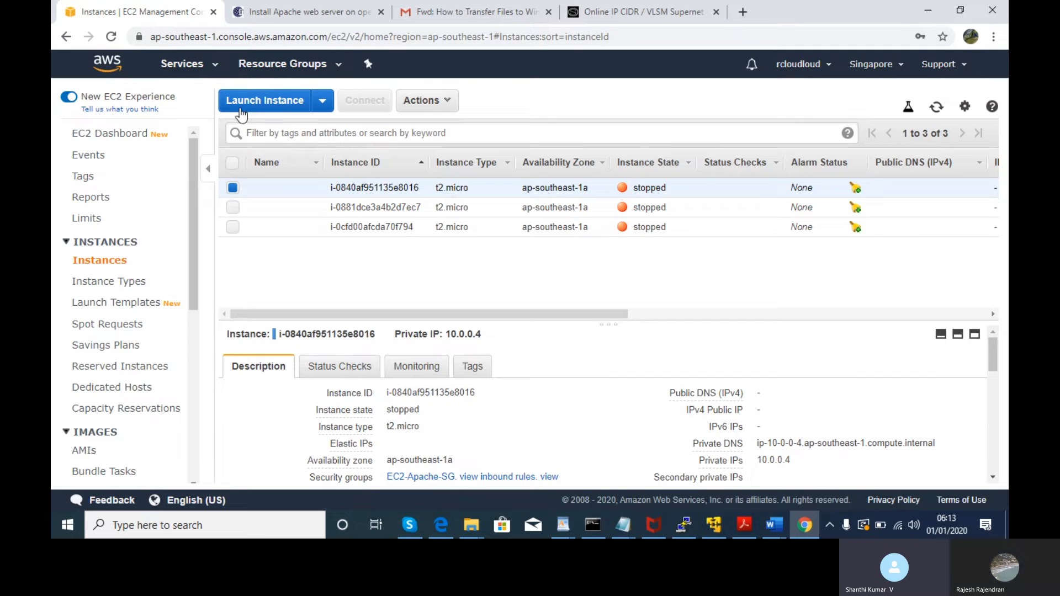
- Open the IAM console in a new tab from the Services search and show its Users list
left_click(215, 65)
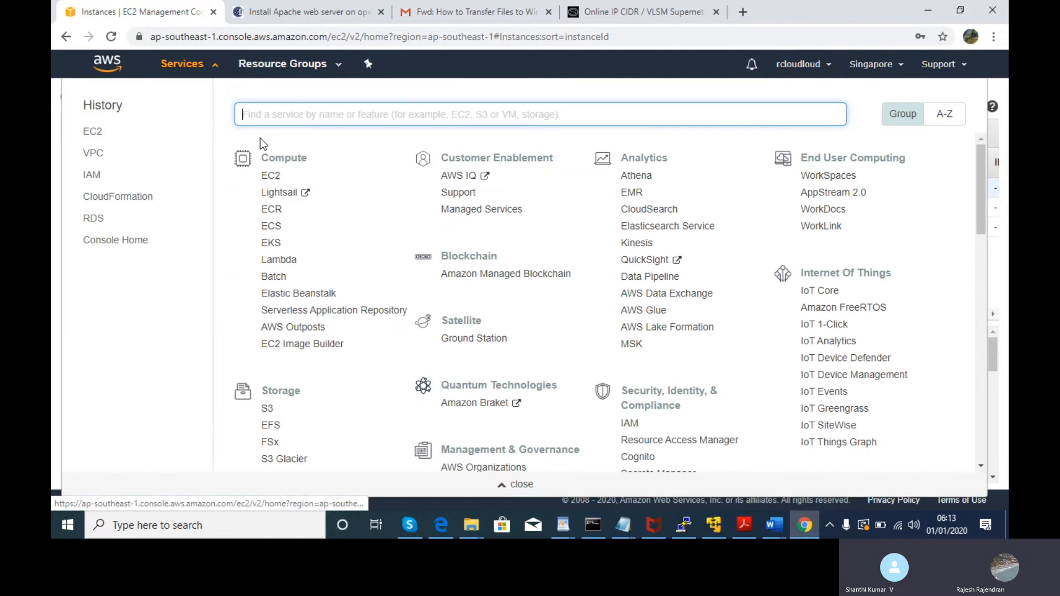
type("IAM")
right_click(267, 151)
left_click(300, 161)
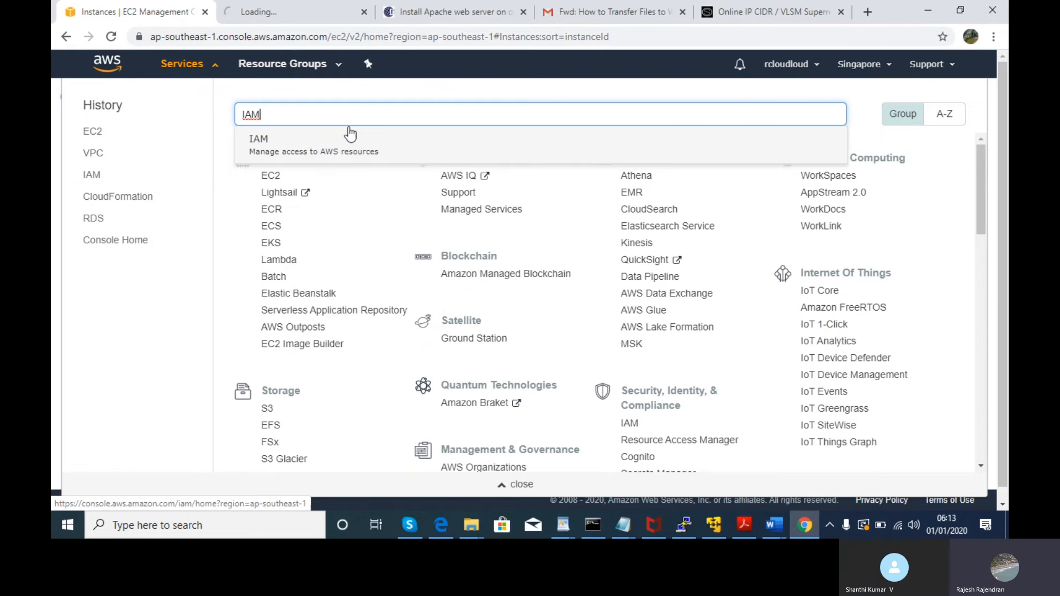
left_click(282, 11)
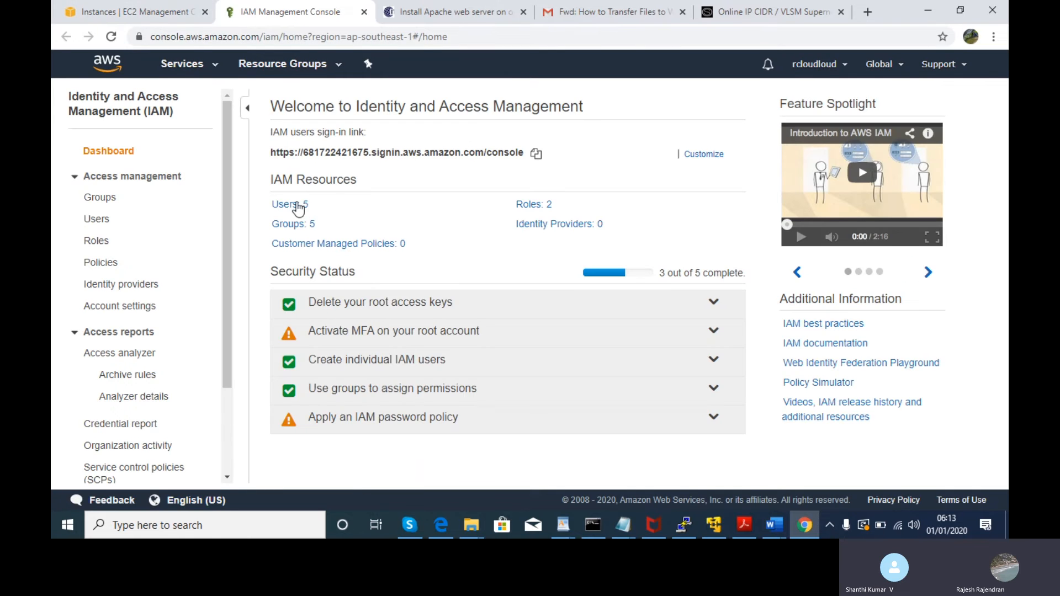
left_click(292, 204)
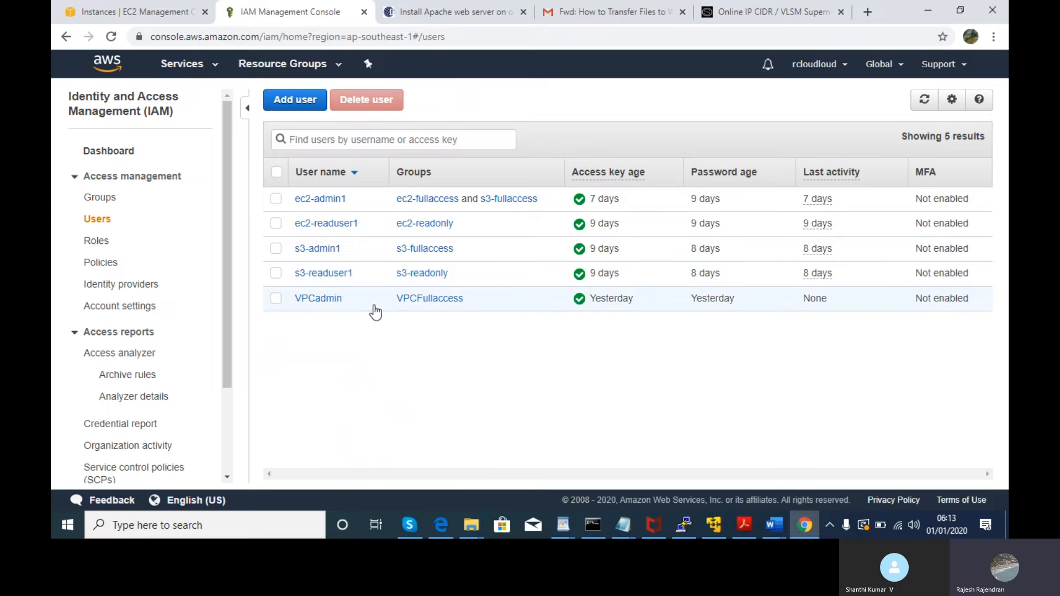
- Open VPCadmin's summary, reveal the group-inherited AmazonVPCFullAccess policy, check Groups, and return to Permissions
left_click_drag(346, 301, 298, 306)
left_click(322, 307)
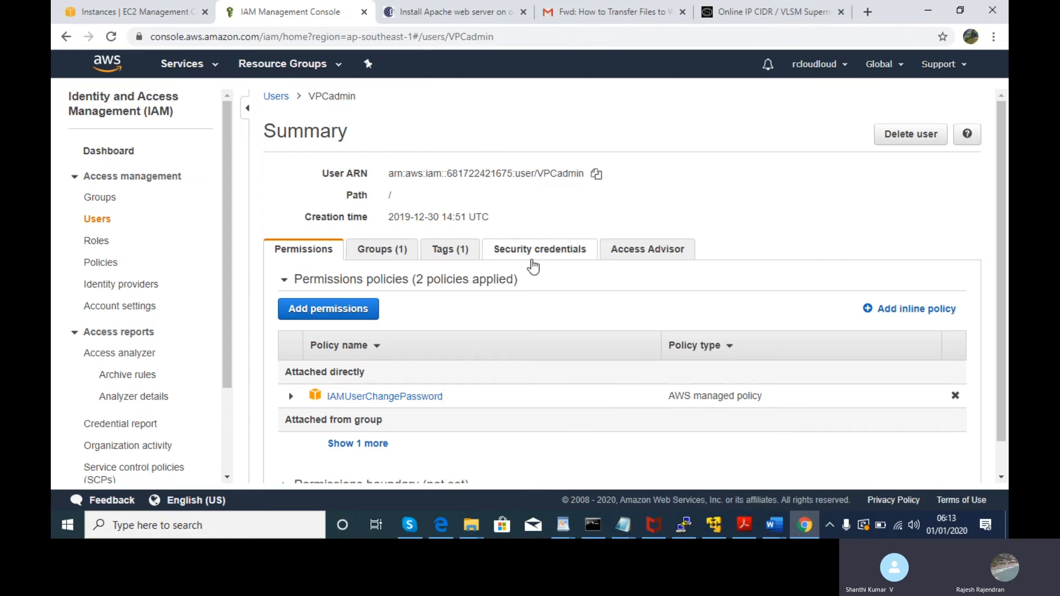
left_click_drag(1004, 226, 1007, 353)
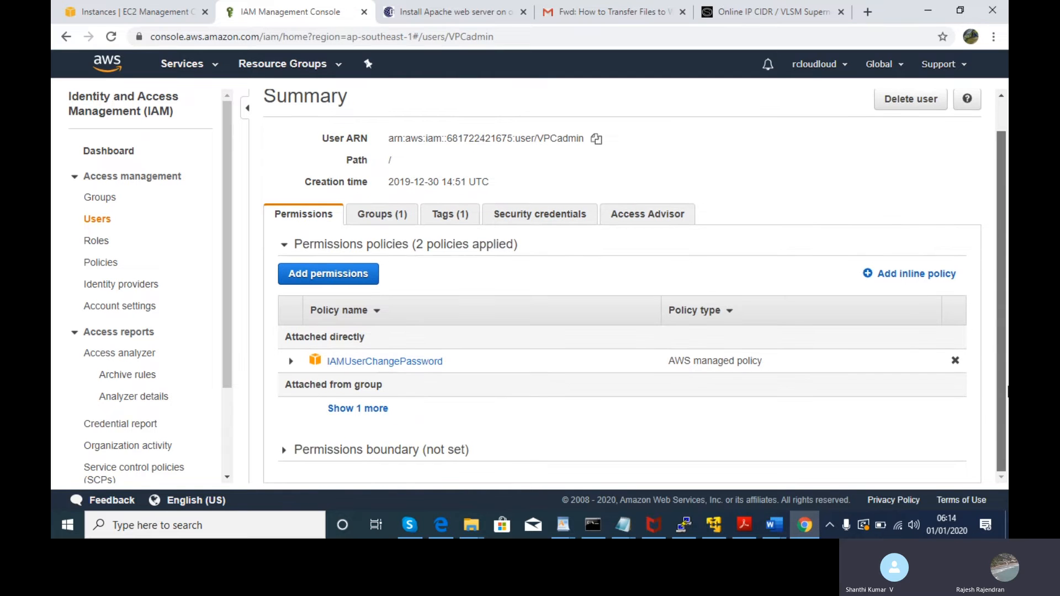
left_click(378, 408)
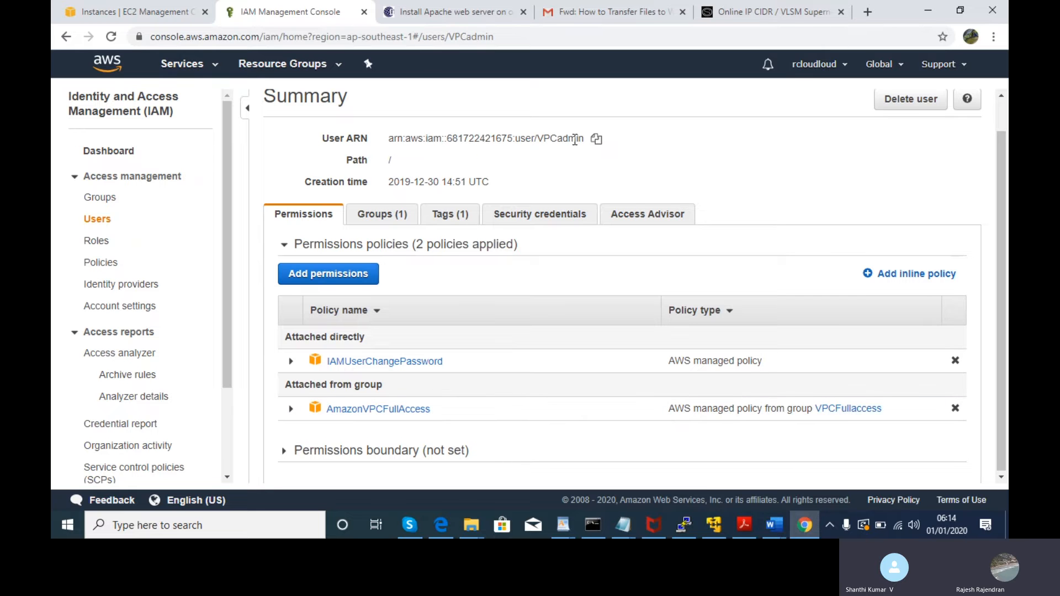
left_click(392, 216)
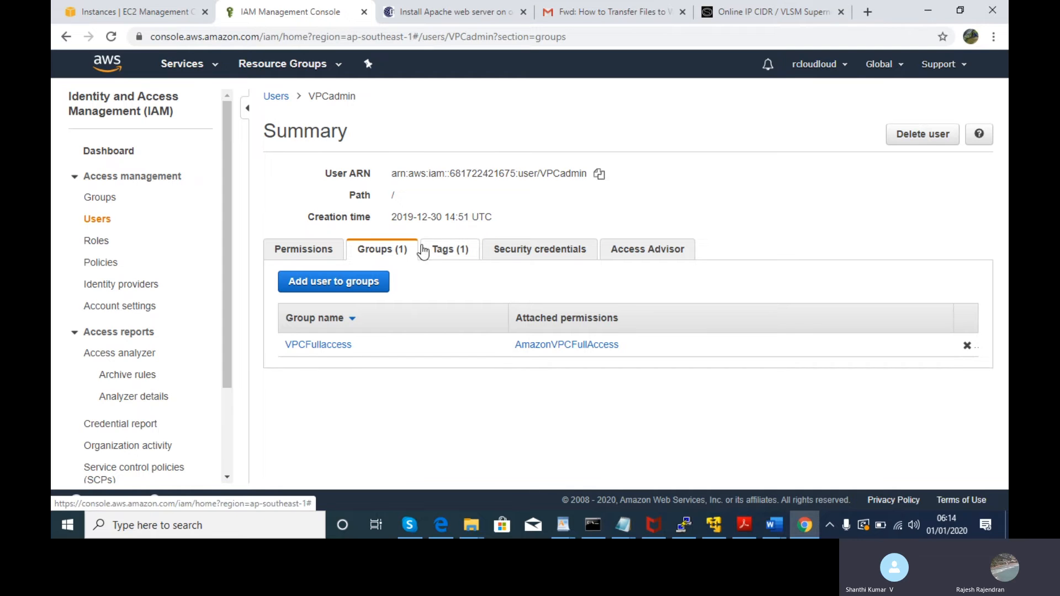
left_click(309, 246)
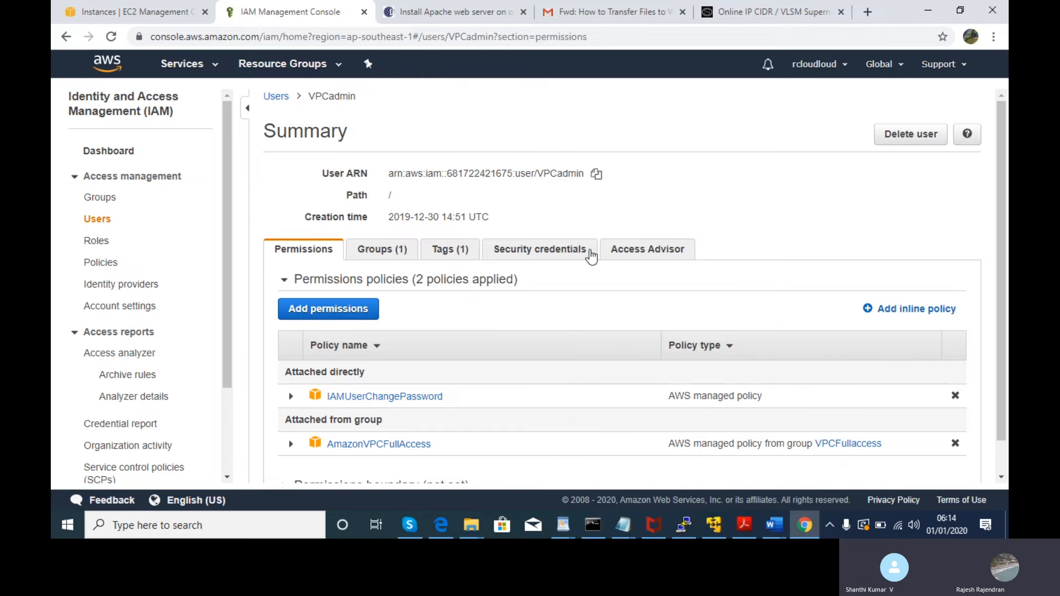
left_click(867, 12)
key("ctrl+v")
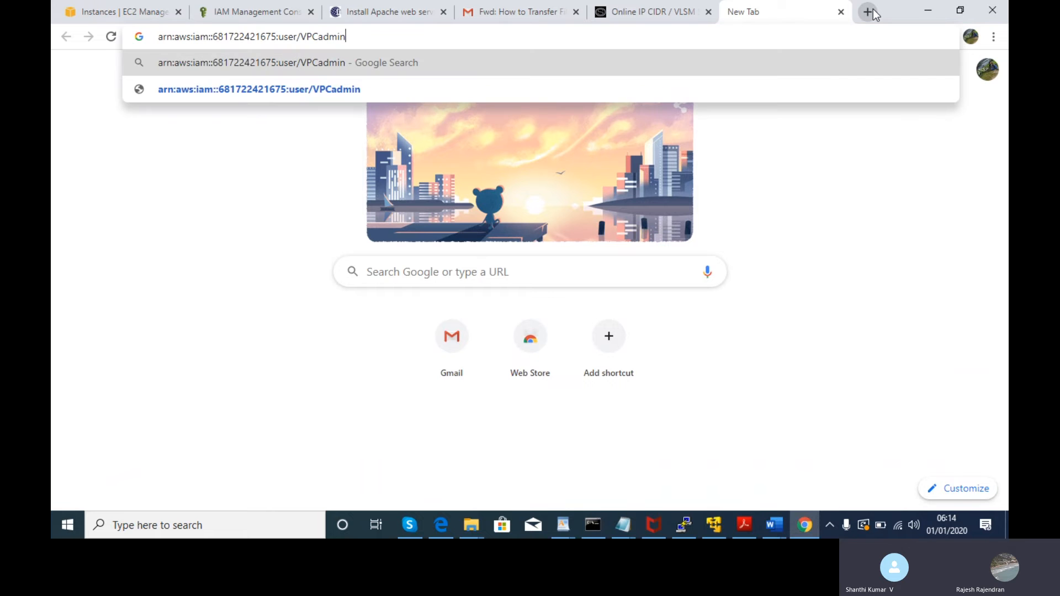
key("Return")
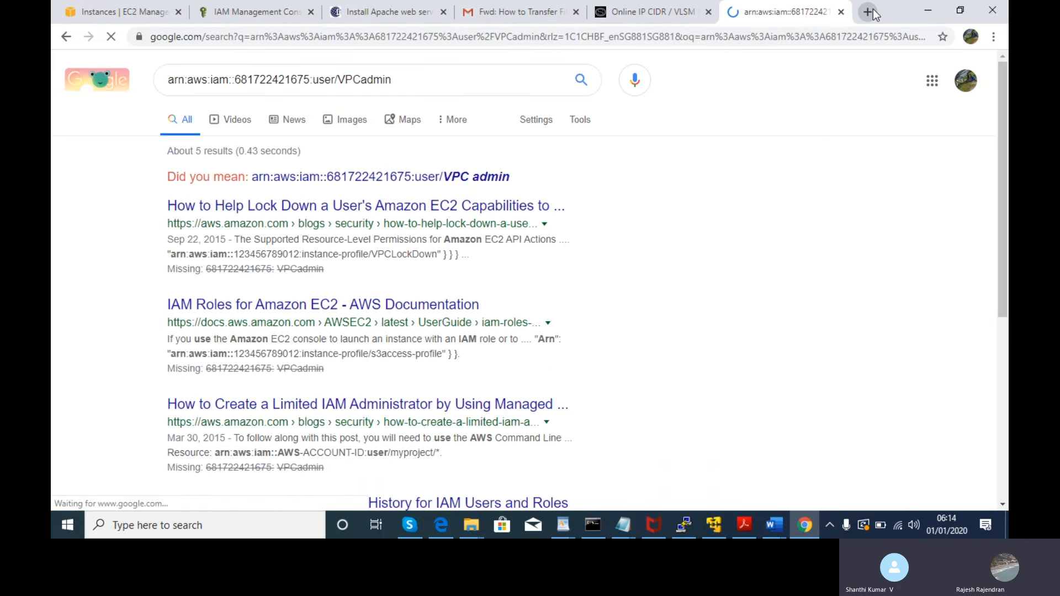
left_click(841, 11)
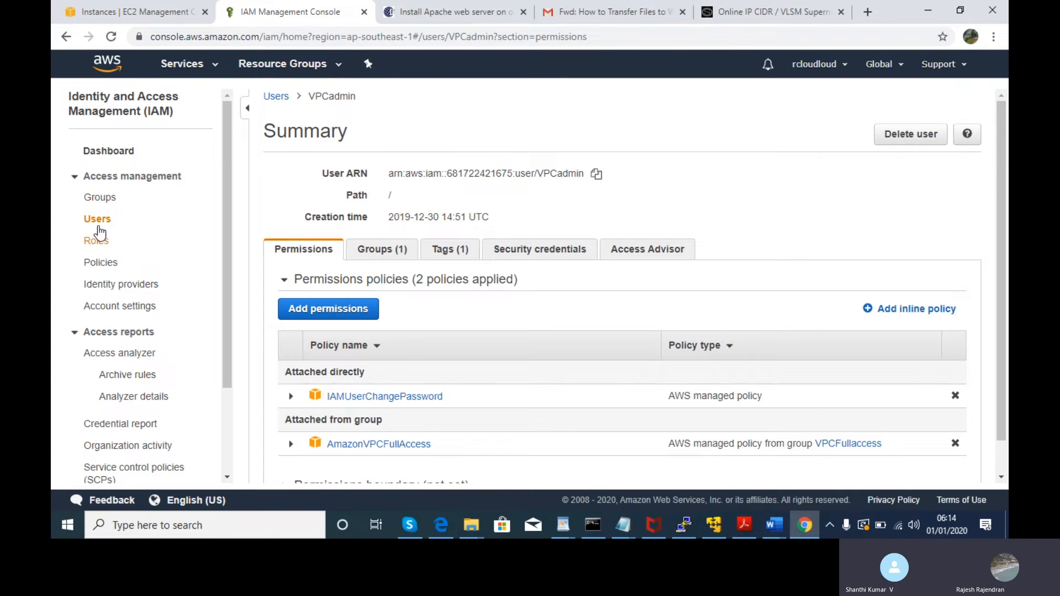
- Return to the IAM Users list, open VPCadmin's summary and copy its user ARN
left_click(108, 268)
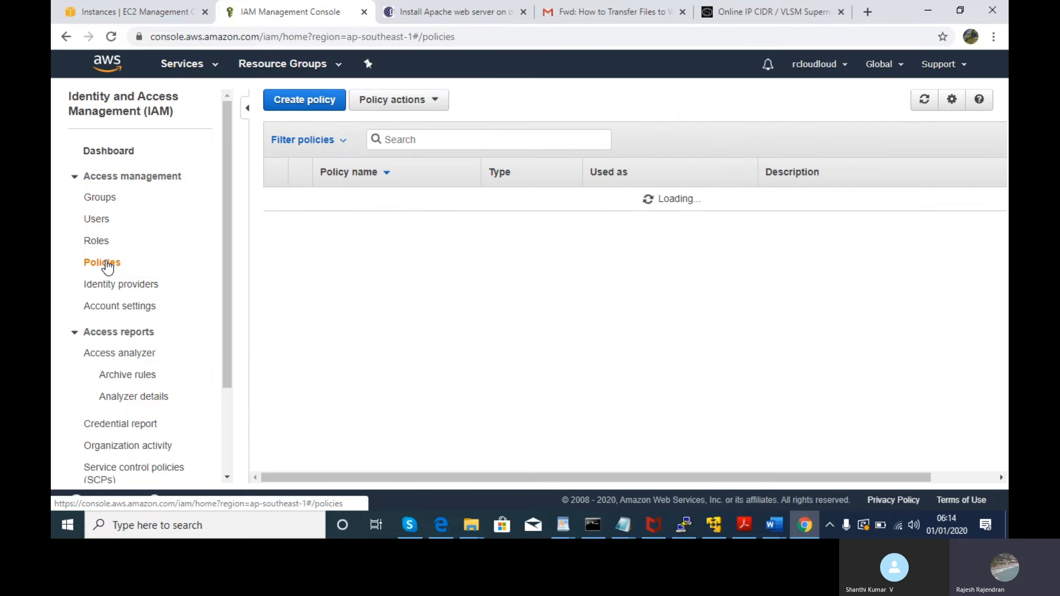
left_click(113, 221)
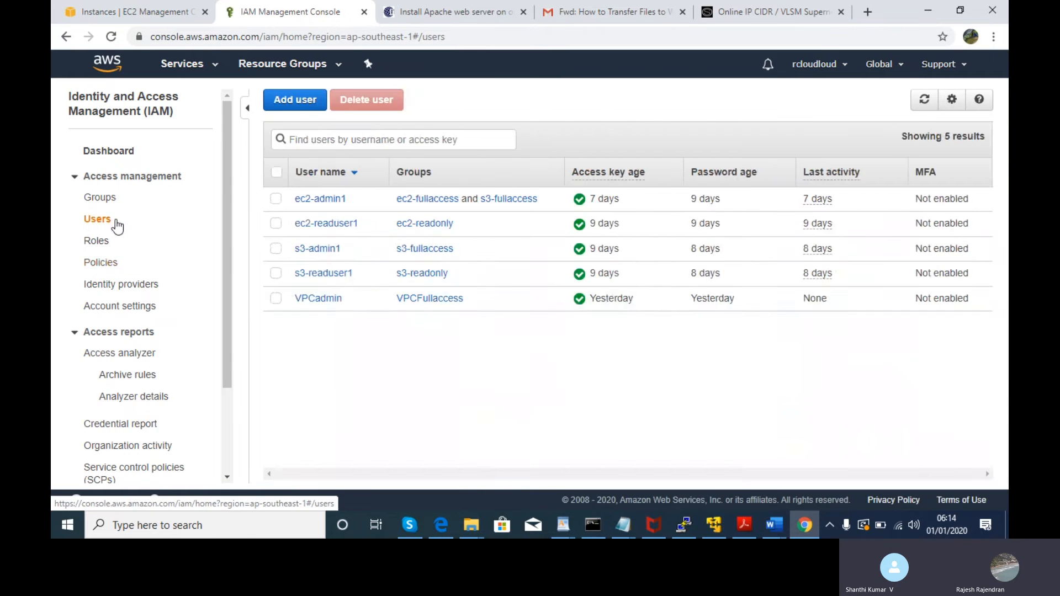
left_click(275, 301)
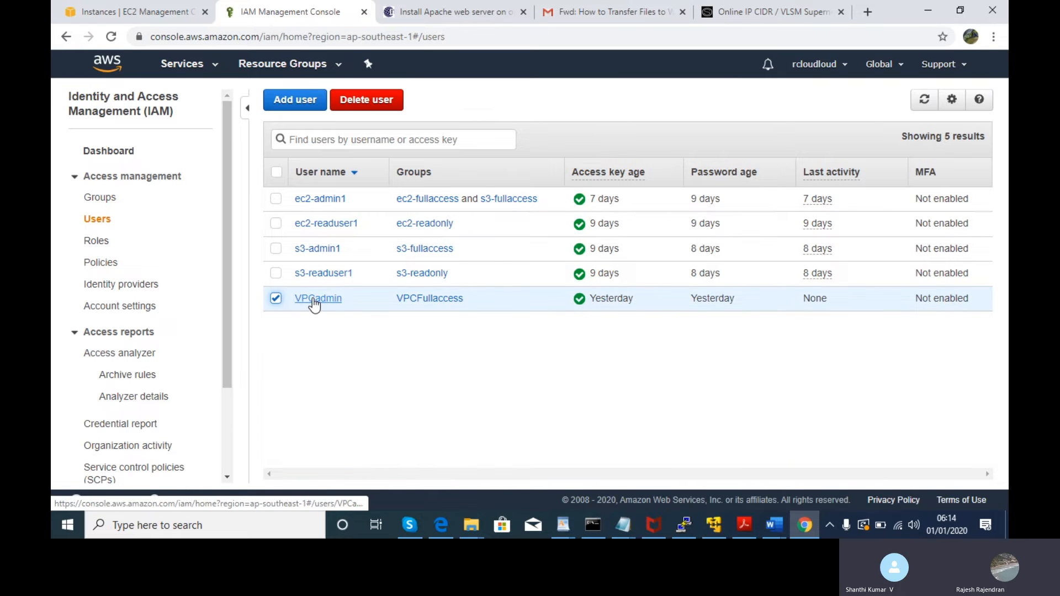
left_click(315, 303)
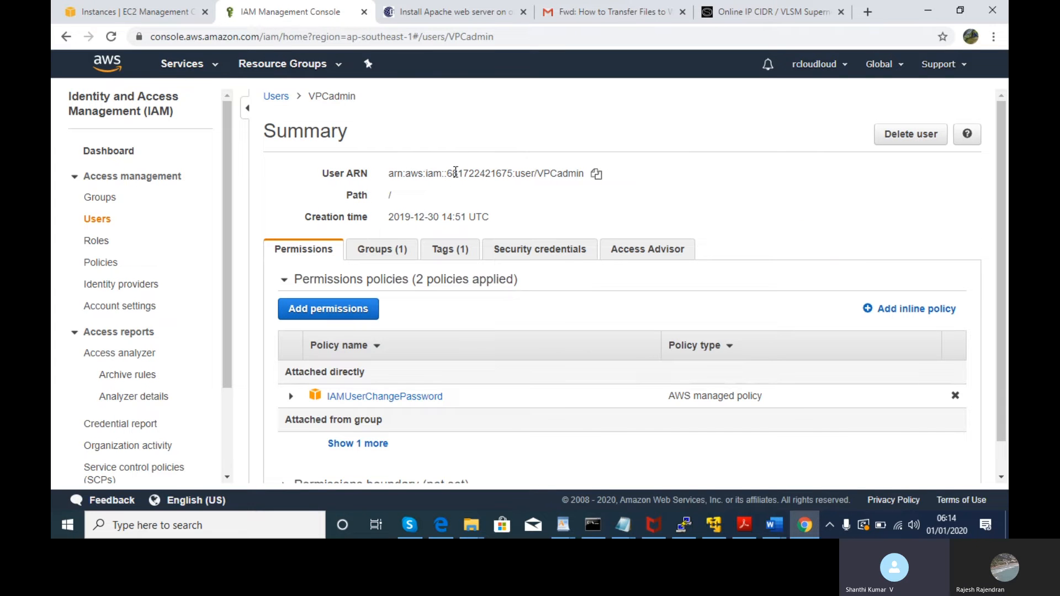
left_click(596, 176)
right_click(595, 177)
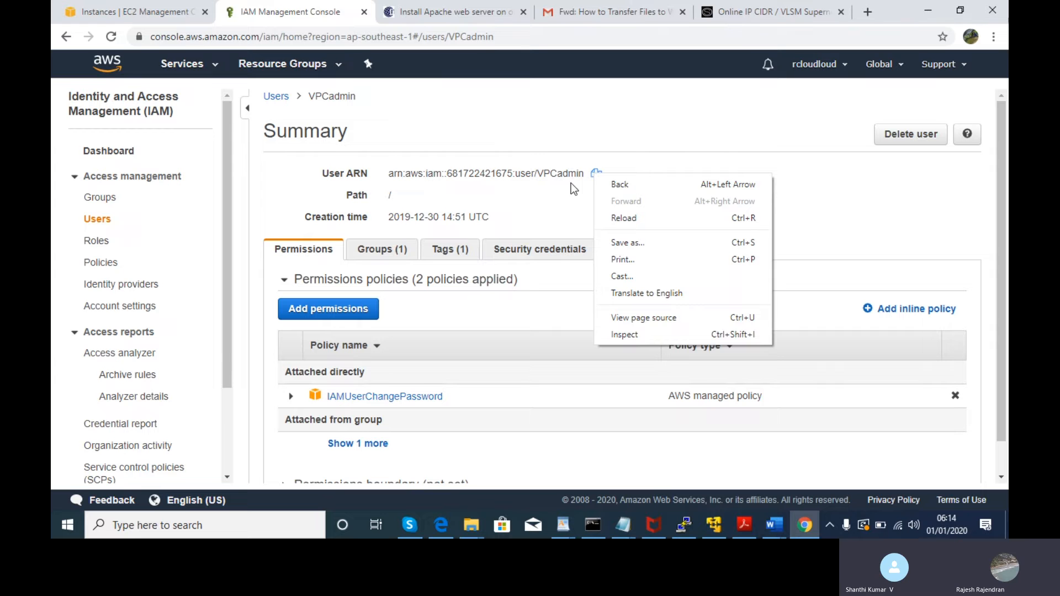
left_click(588, 185)
left_click(596, 174)
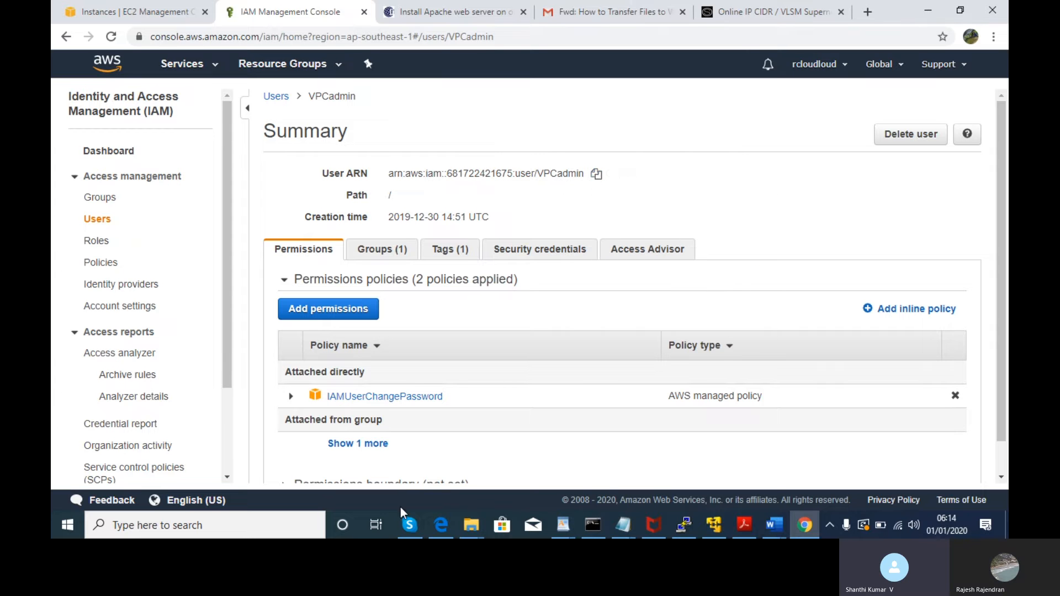
- In Edge, close the NAT steps attachment preview in Gmail
left_click(442, 525)
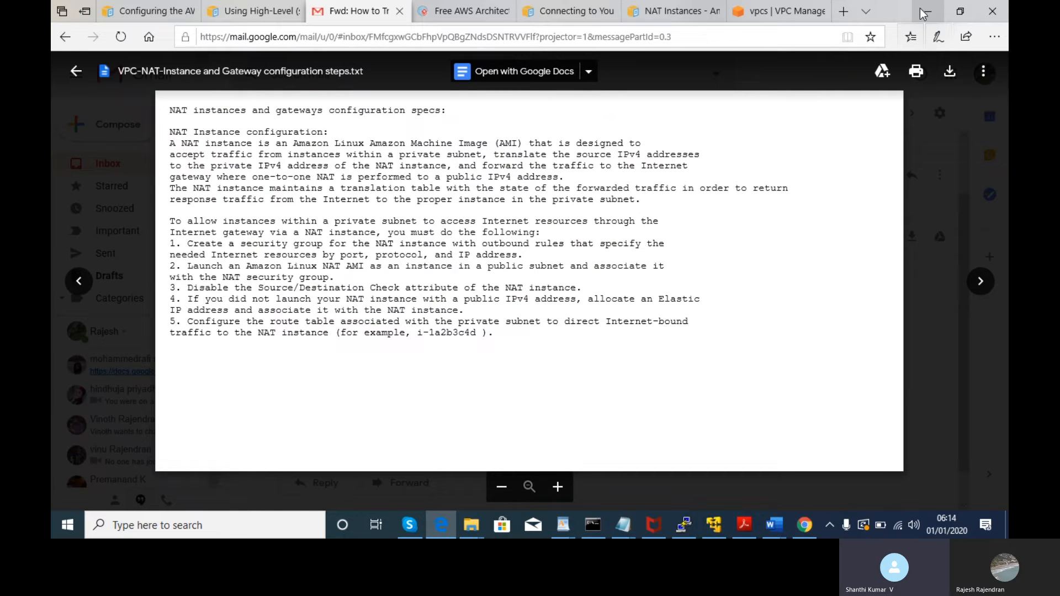
key("Escape")
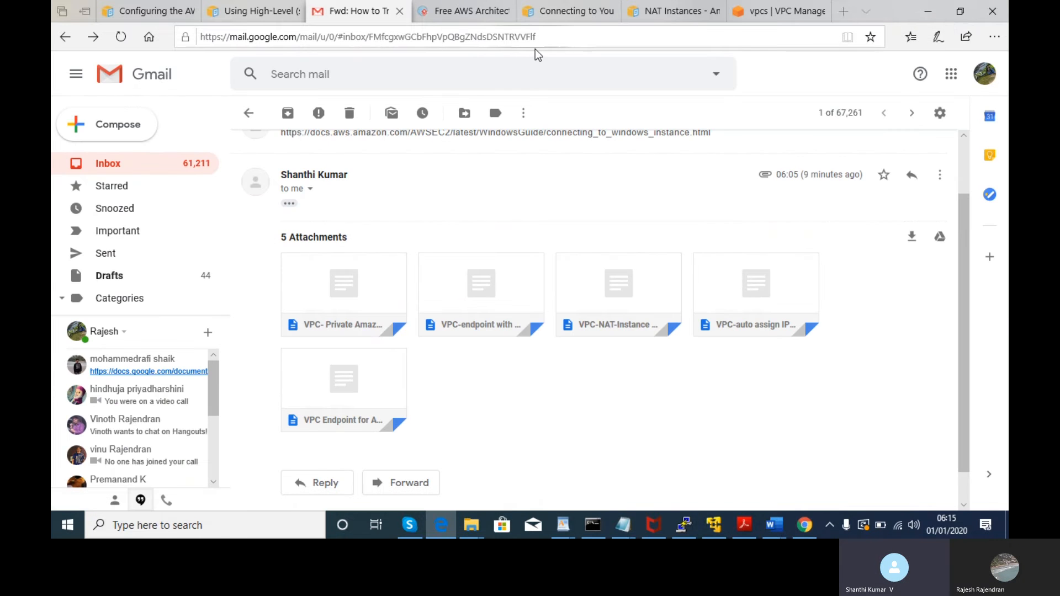
key("alt+Tab")
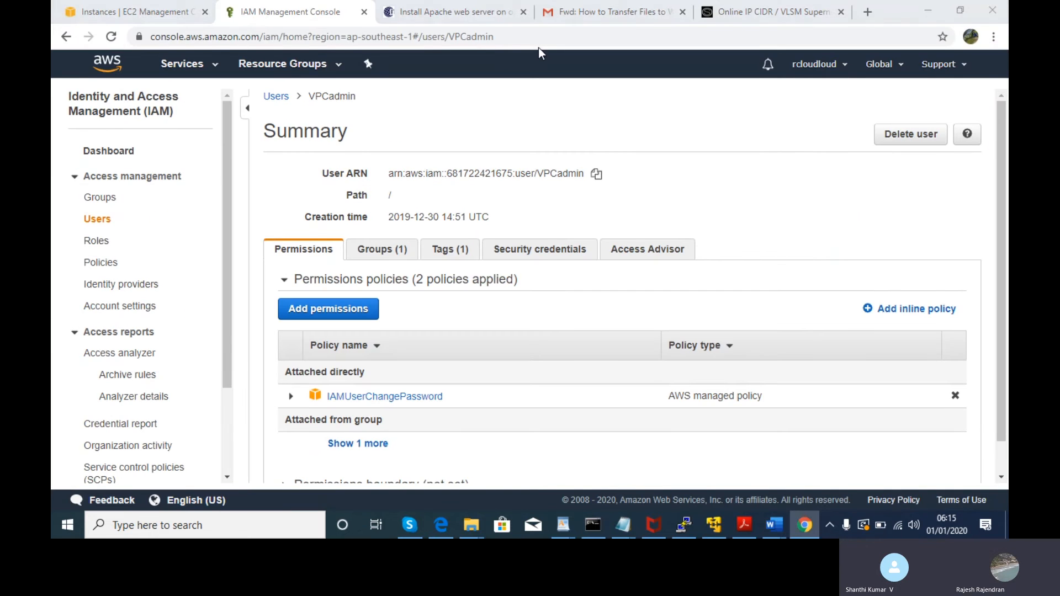
key("alt+Tab")
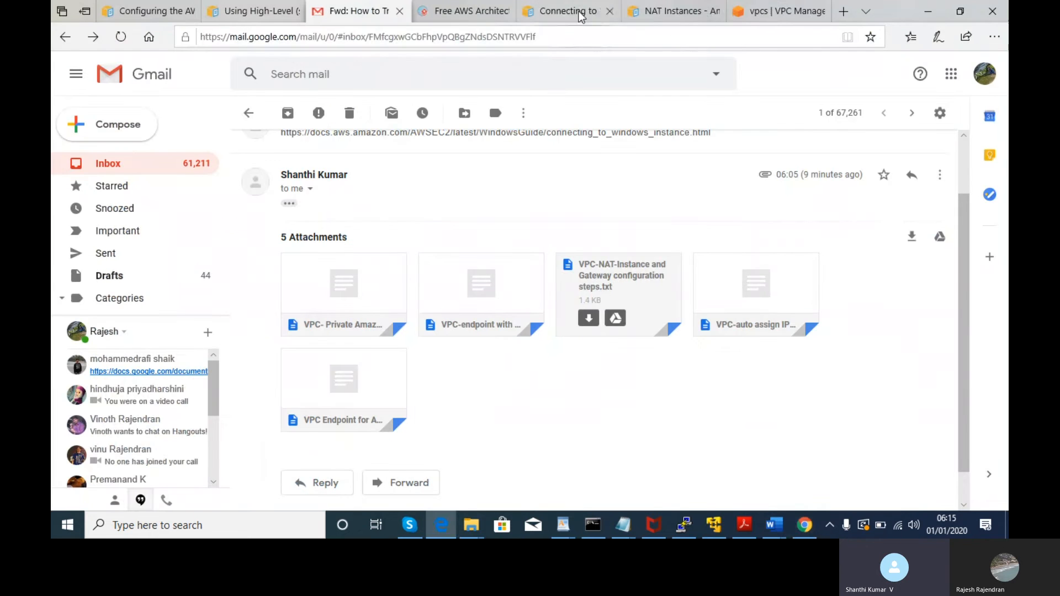
- Search Bing for the pasted VPCadmin user ARN in a new tab, then close the results
left_click(844, 12)
type("\\")
key("ctrl+v")
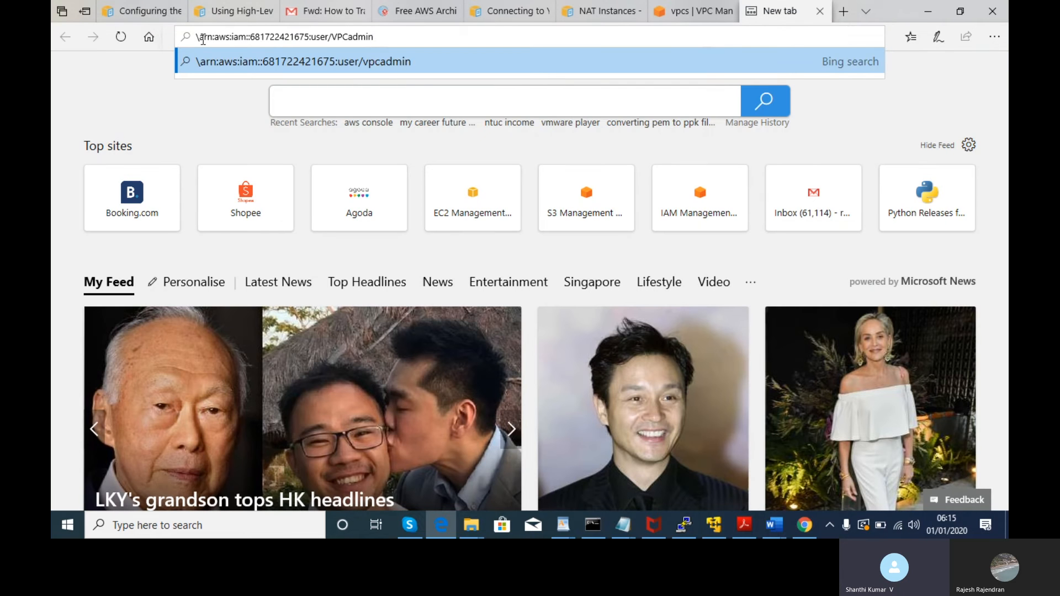
left_click(203, 40)
left_click(202, 40)
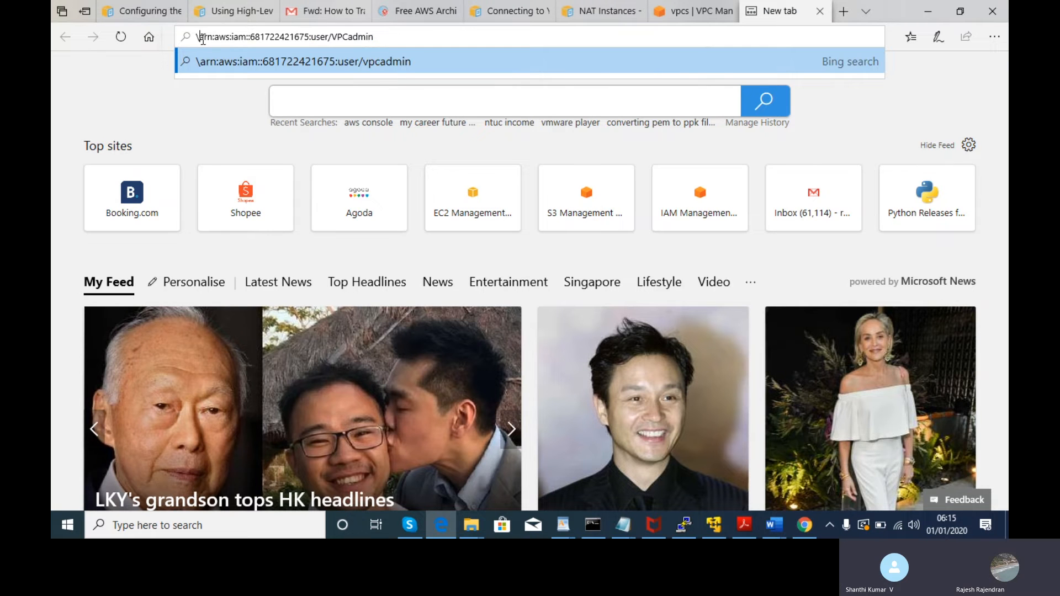
key("BackSpace")
key("Return")
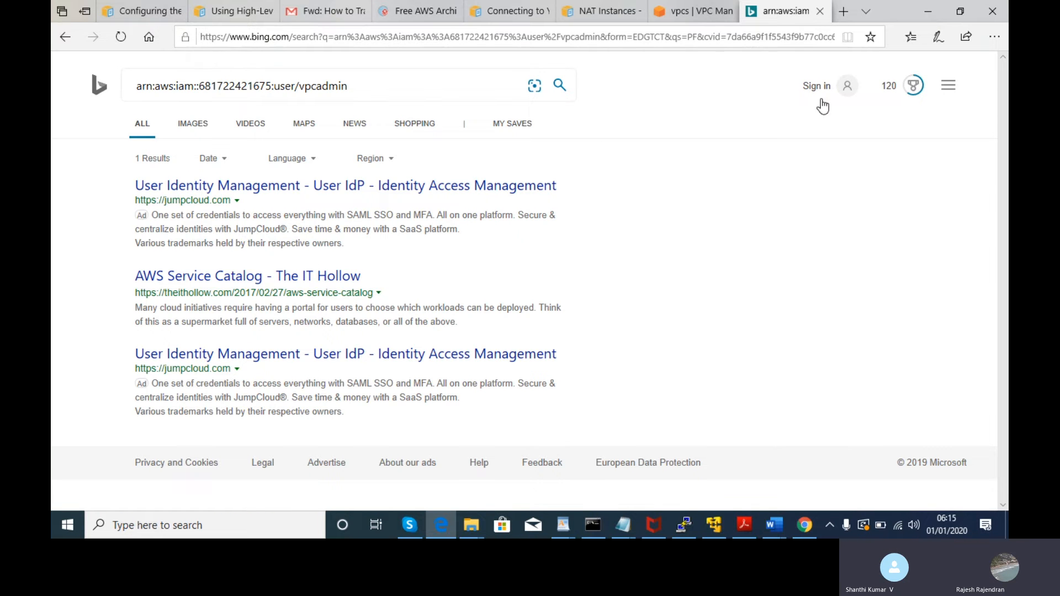
left_click(819, 11)
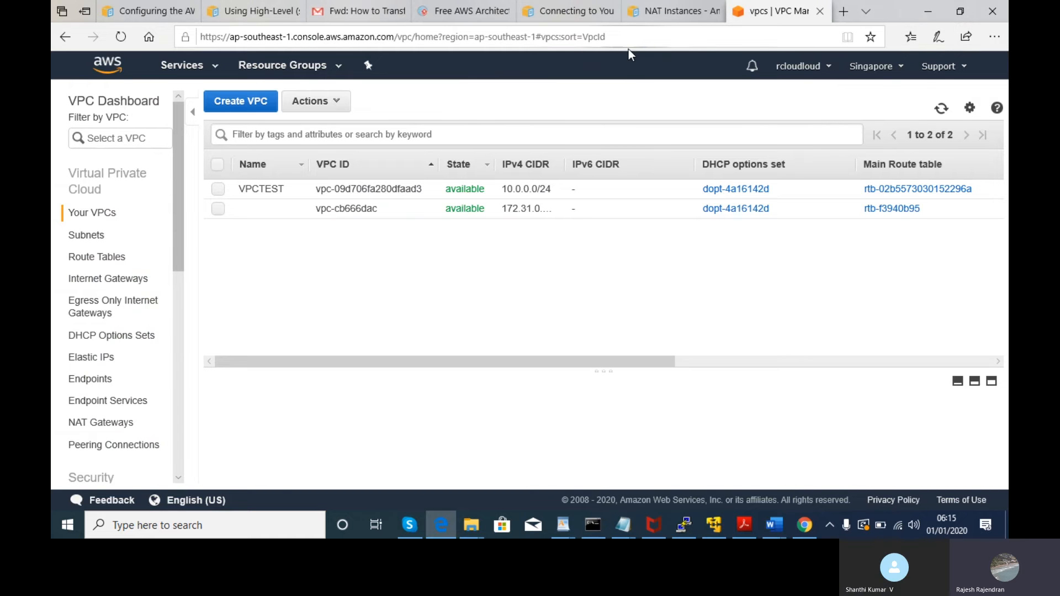
- Open a fresh Edge tab and bring the VPCadmin IAM summary in Chrome back to the front
key("alt+Tab")
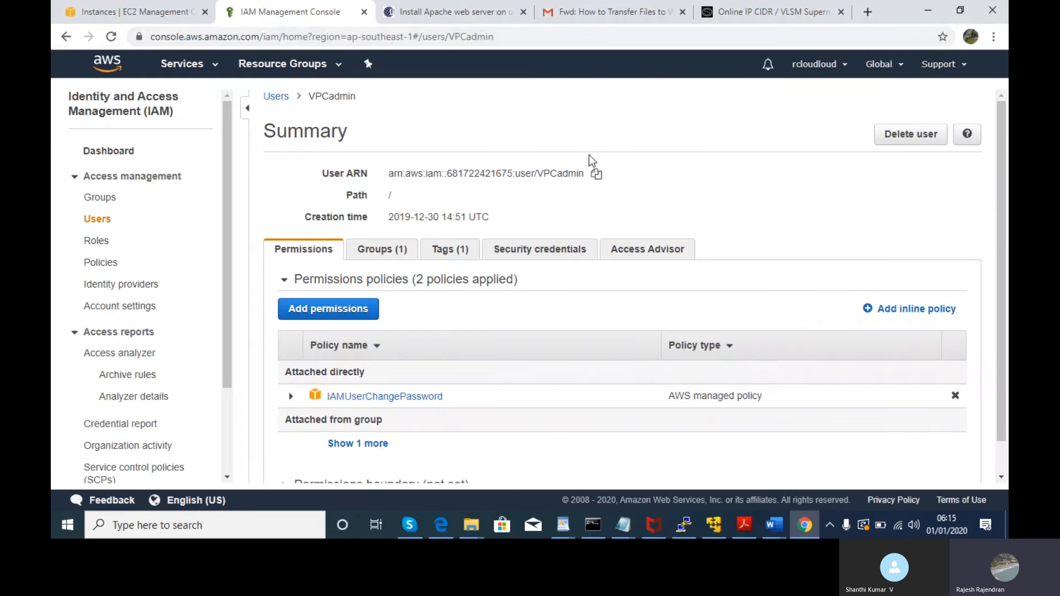
left_click(449, 526)
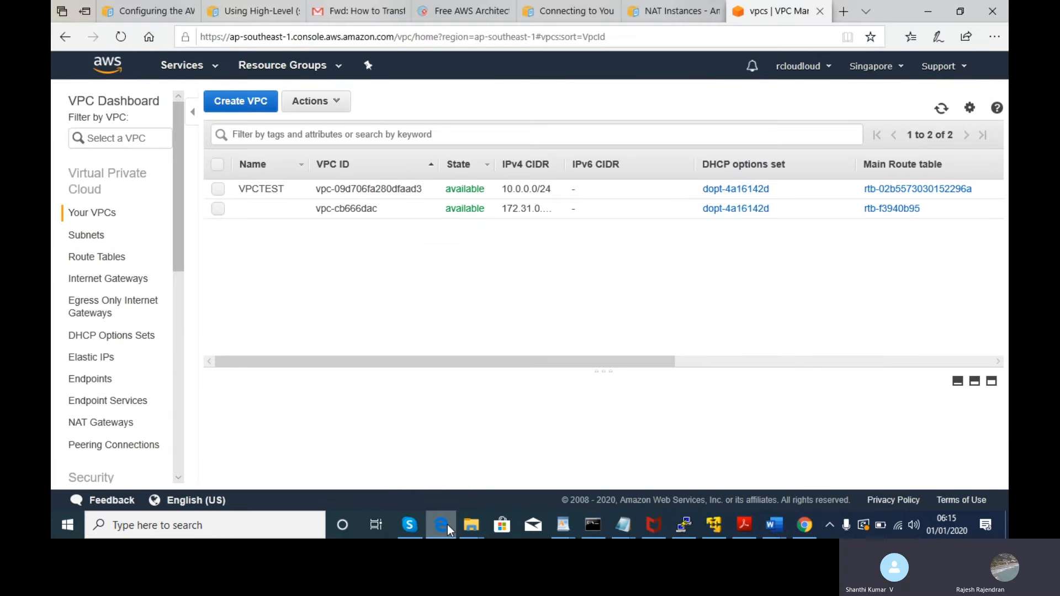
left_click(843, 11)
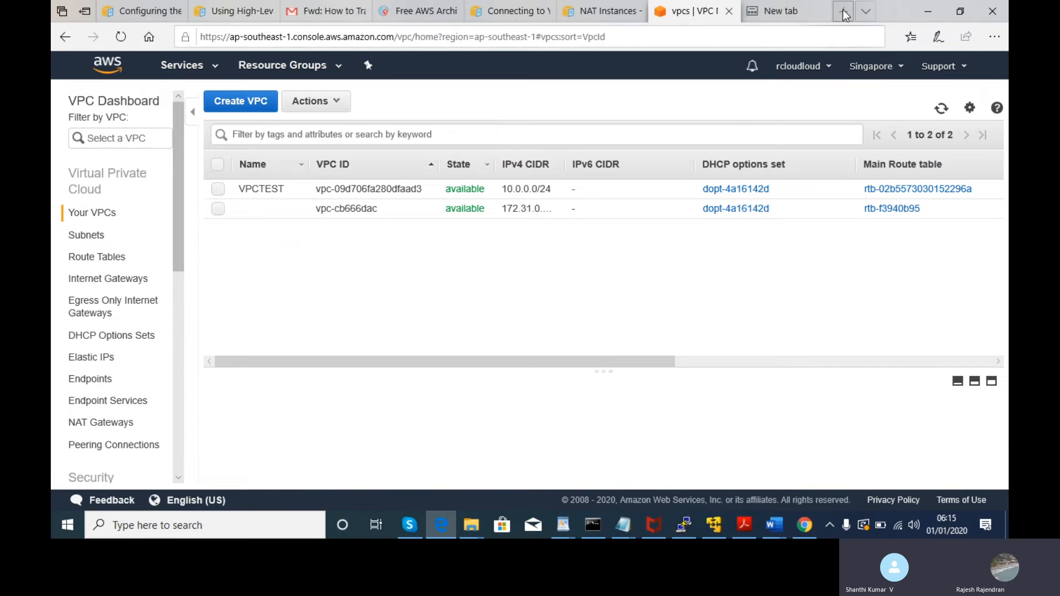
left_click(654, 97)
- Copy VPCadmin's ARN and search for it from Edge's address bar
key("alt+Tab")
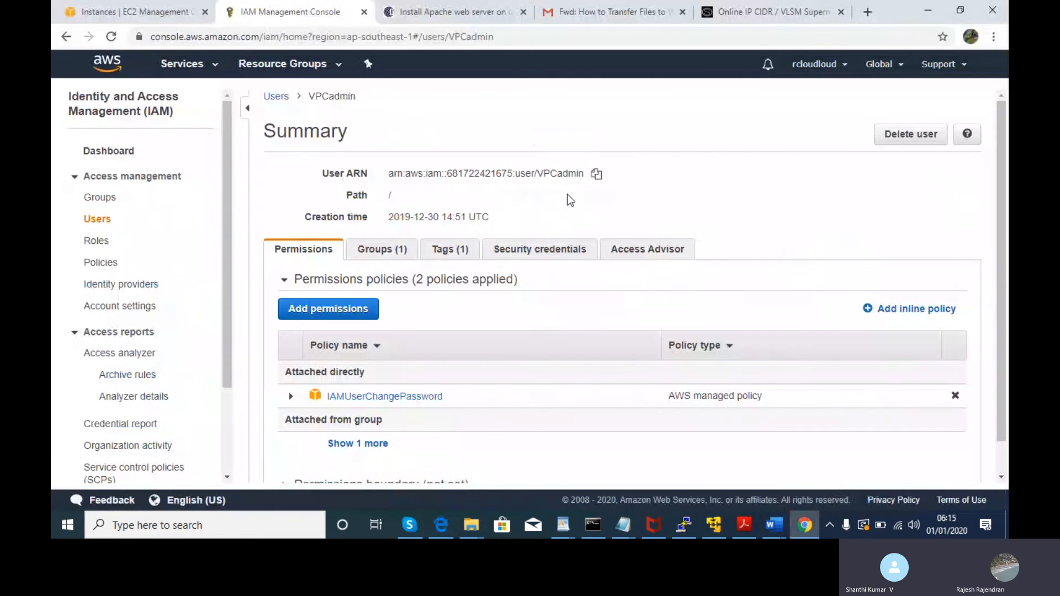
left_click(595, 174)
key("alt+Tab")
key("ctrl+v")
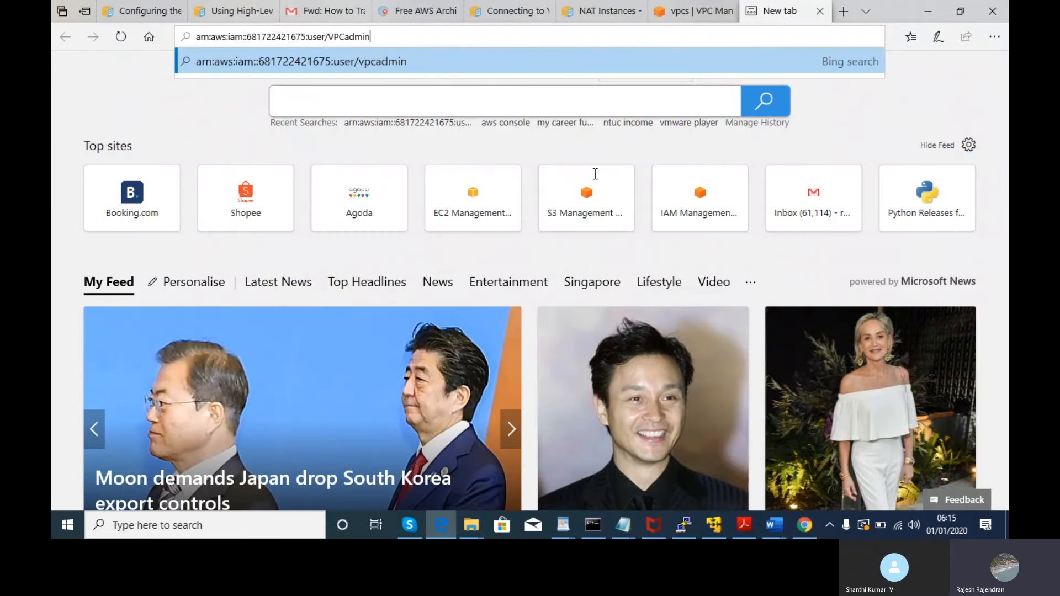
key("Return")
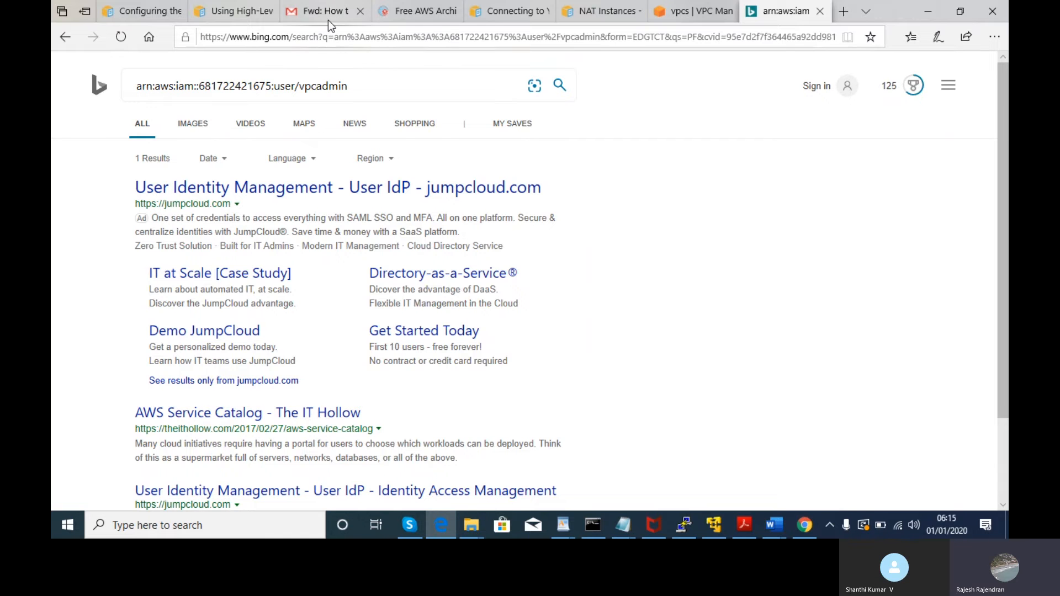
left_click(334, 37)
key("ctrl+v")
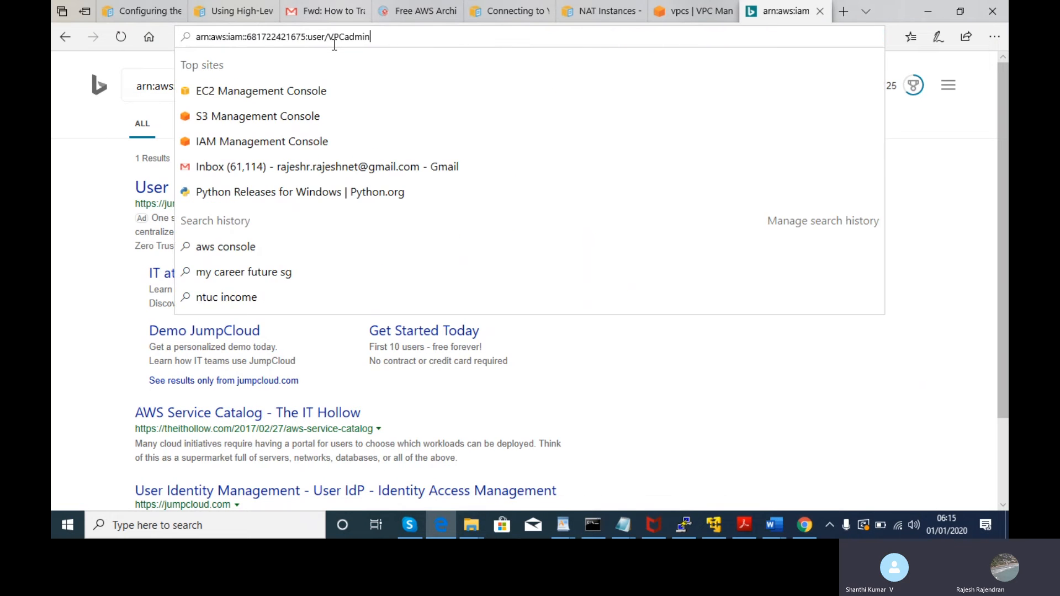
left_click(197, 37)
type("https")
type("://")
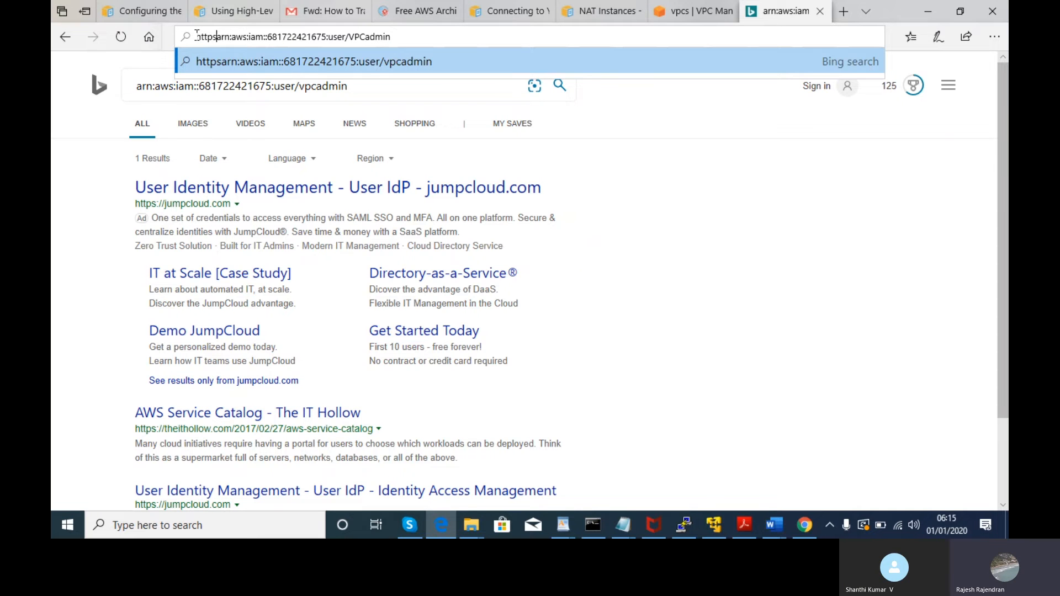
key("Return")
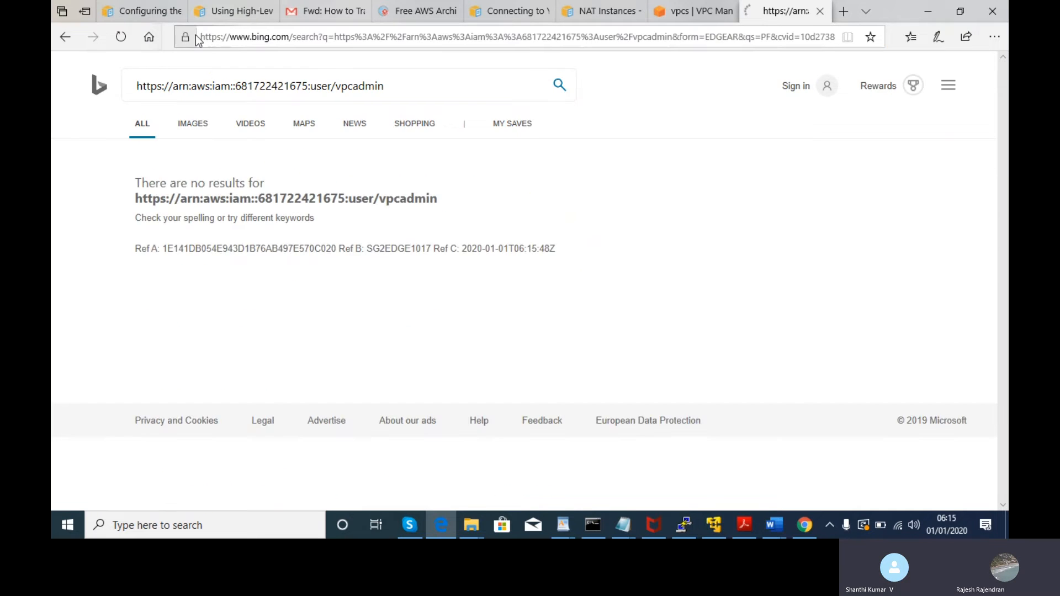
left_click(64, 48)
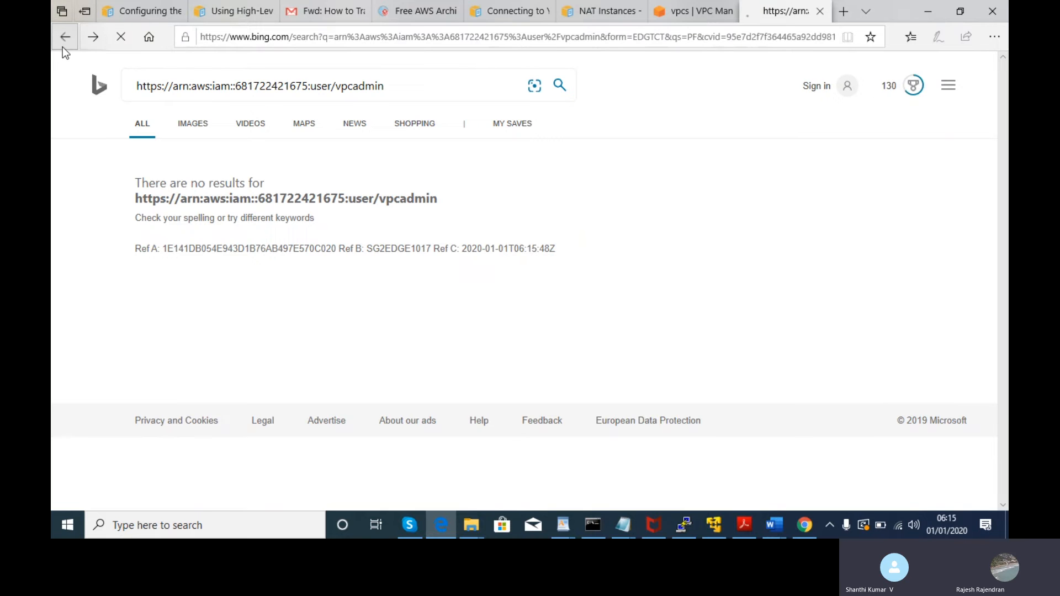
key("alt+Tab")
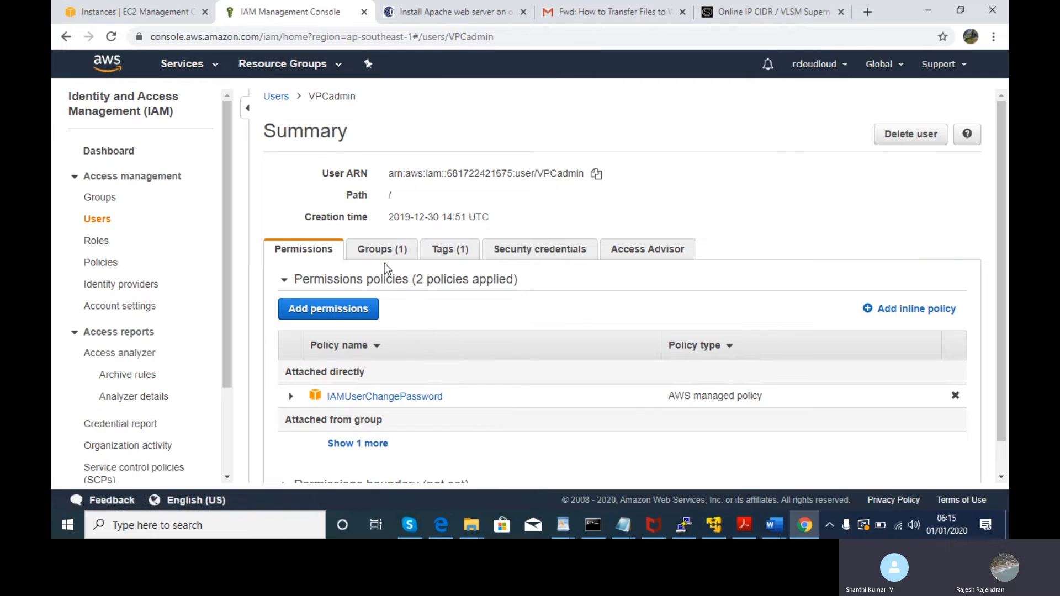
- Confirm VPCadmin belongs to the VPCFullaccess group and return to the IAM Users list
left_click(374, 248)
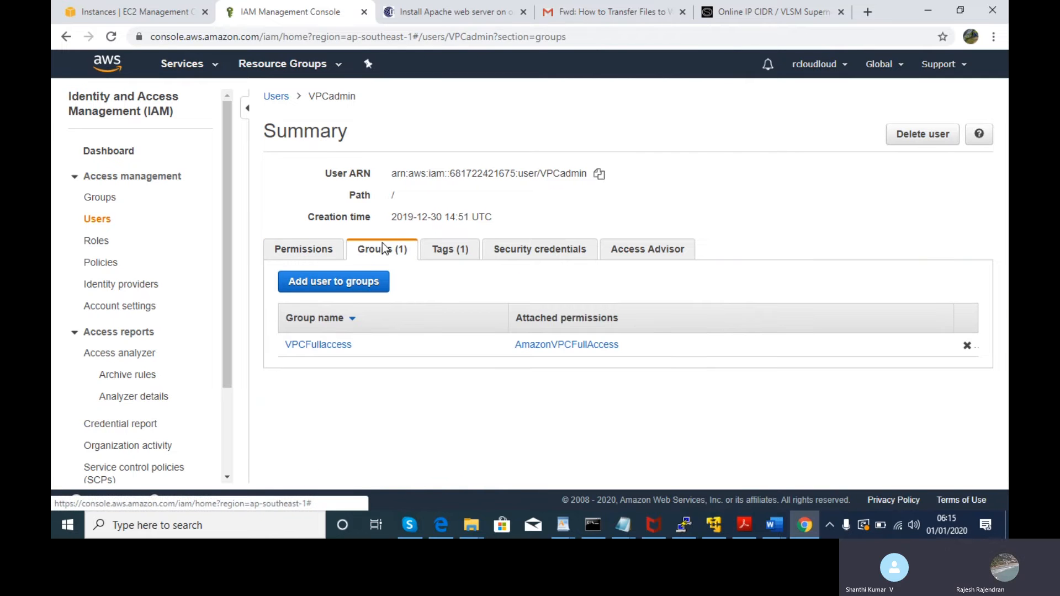
left_click(321, 345)
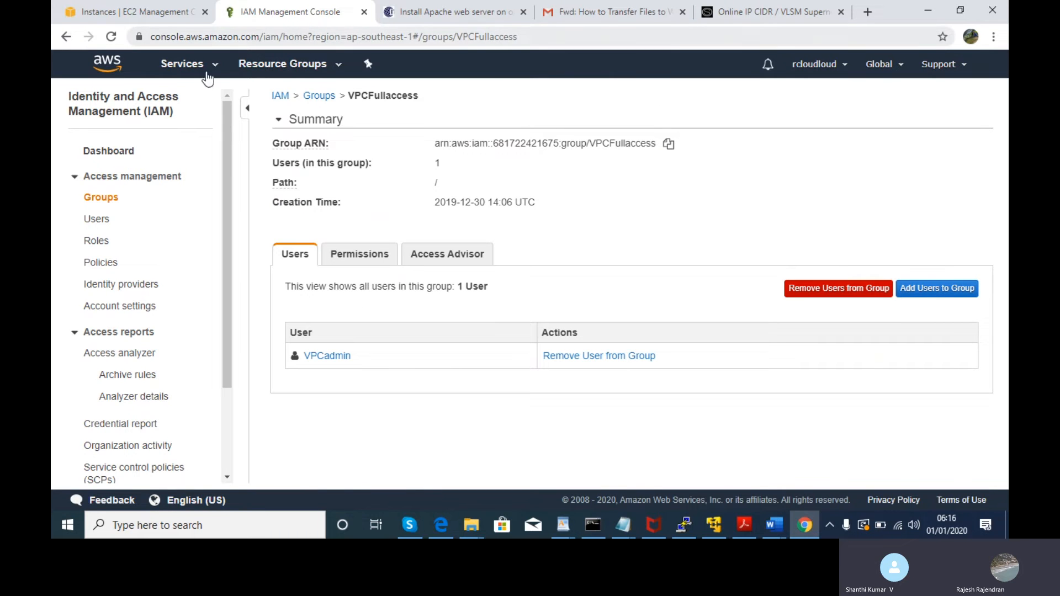
left_click(95, 224)
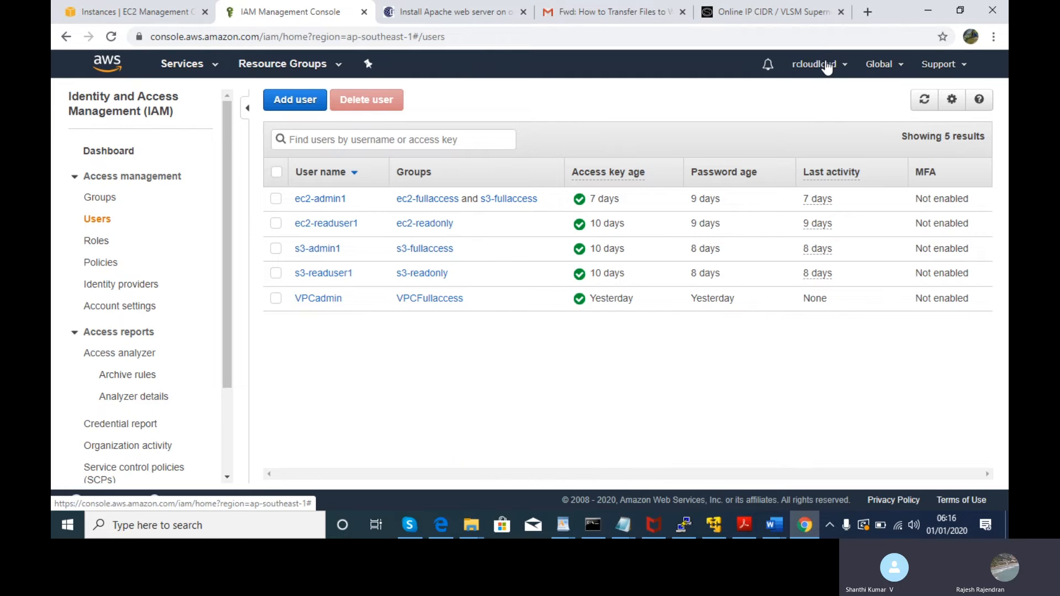
- Copy the IAM users sign-in link from the IAM dashboard
left_click(277, 299)
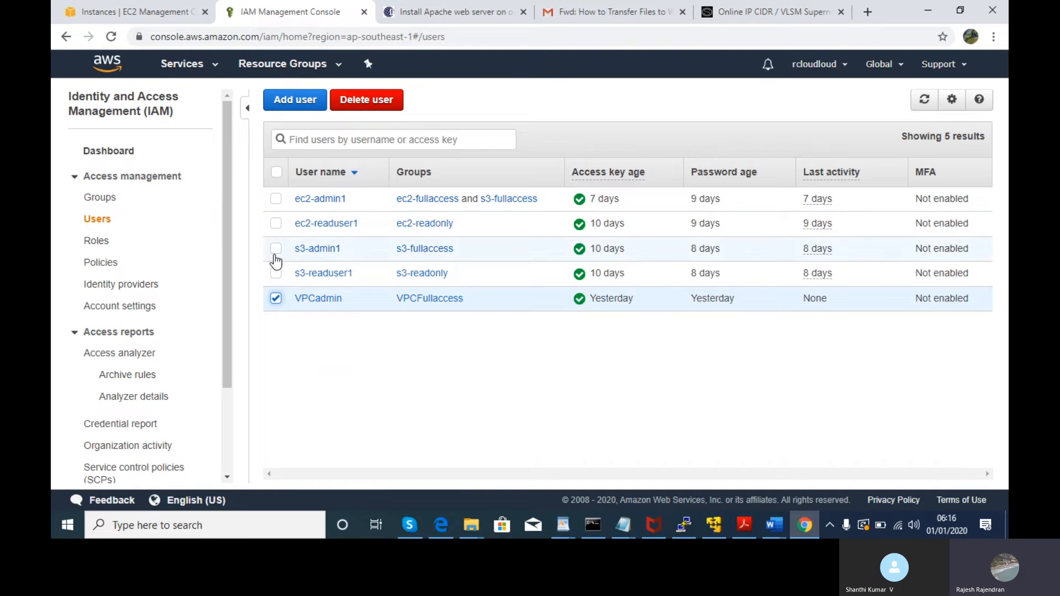
left_click(276, 299)
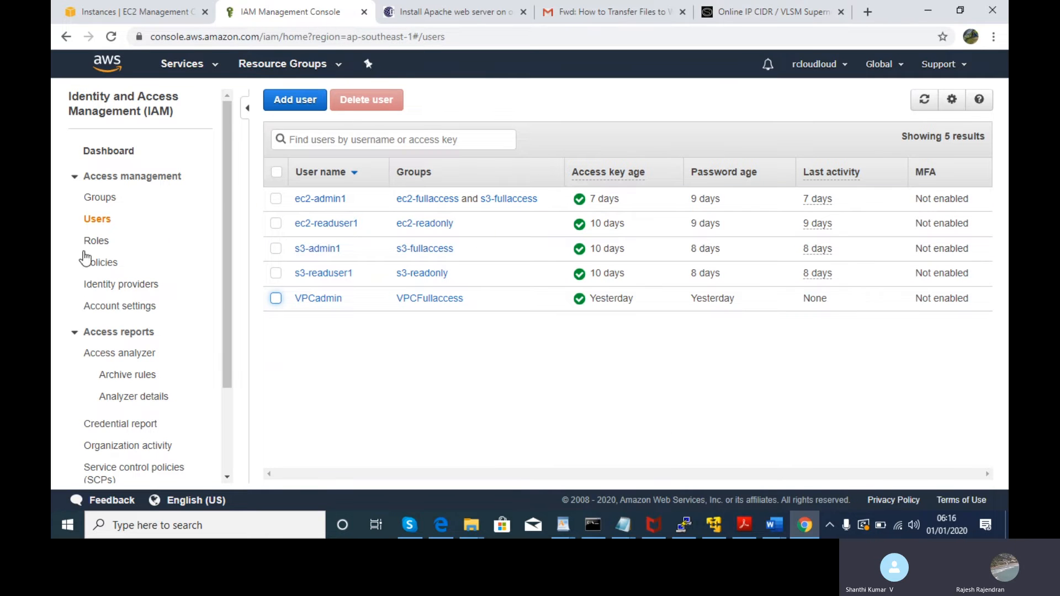
left_click(114, 150)
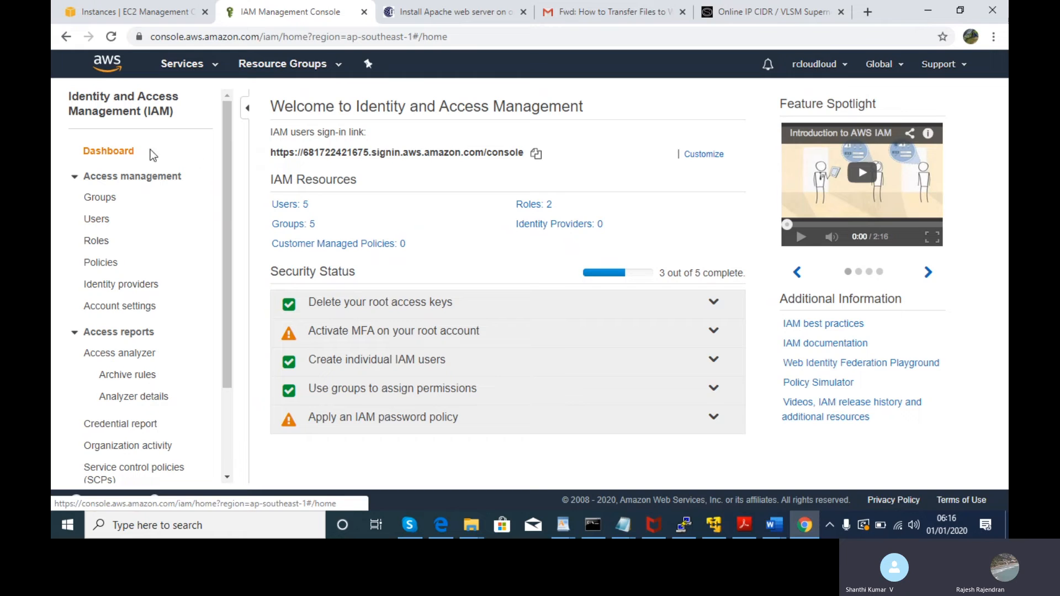
left_click(537, 154)
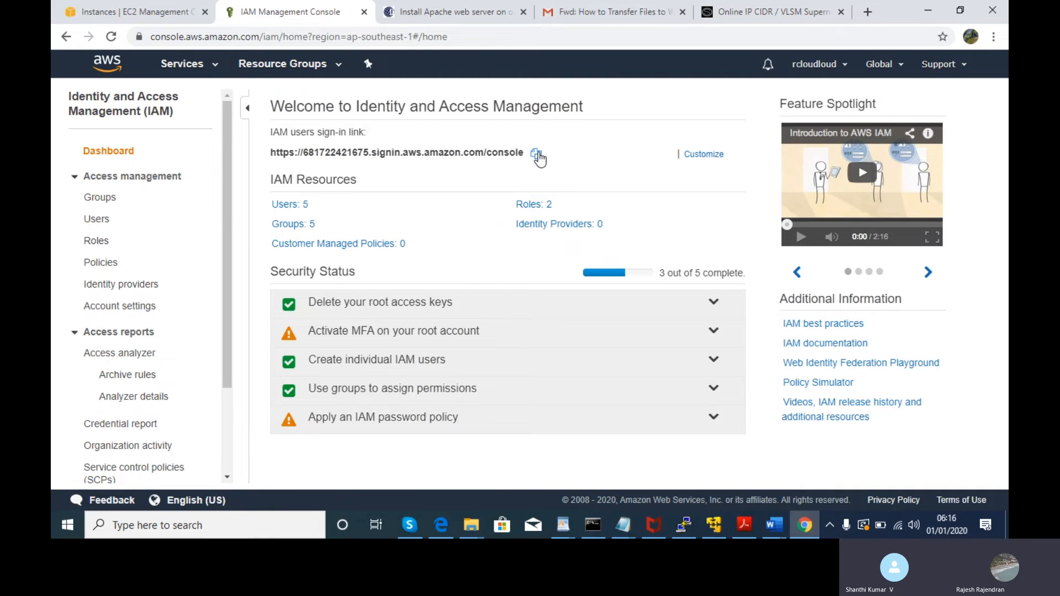
- Open the copied IAM users sign-in link in Edge's address bar
left_click(445, 525)
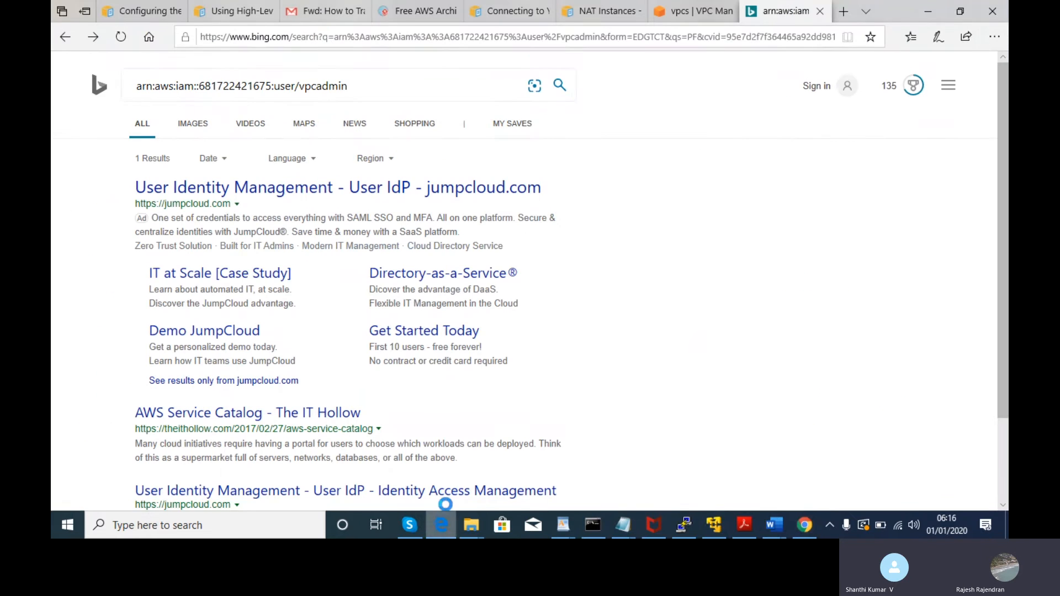
left_click(414, 39)
key("BackSpace")
type("\\")
key("ctrl+v")
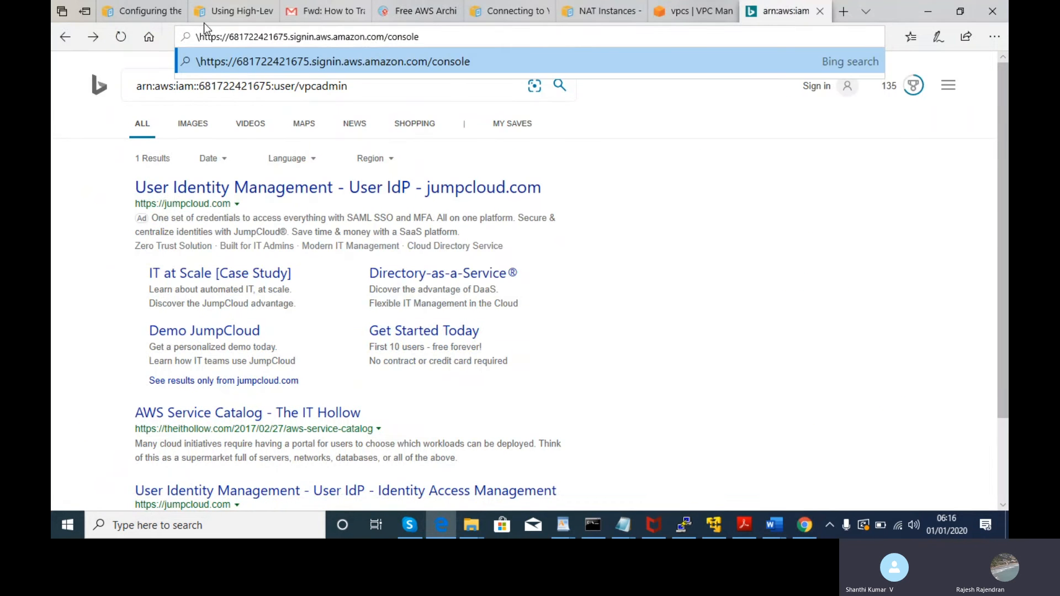
key("BackSpace")
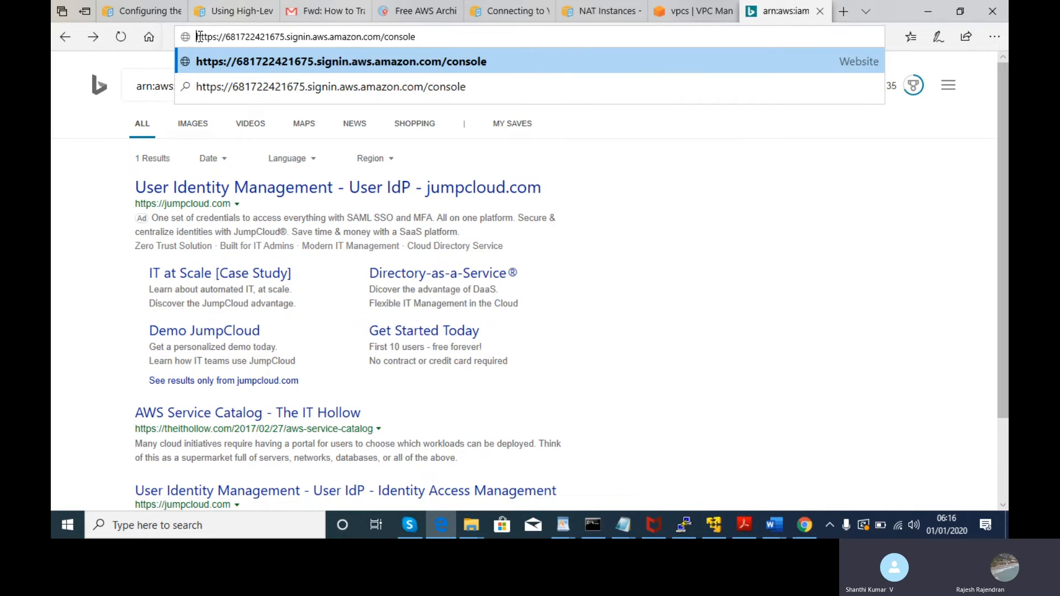
key("Return")
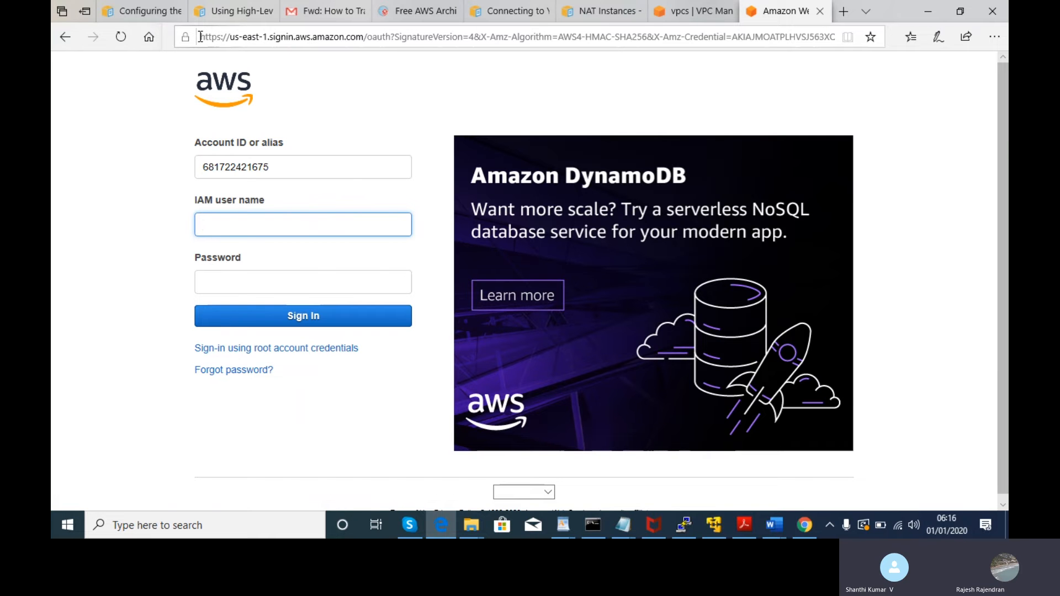
- Sign in with the IAM user name and password, retrying with another password after rejection
mouse_move(684, 5)
key("alt+Tab")
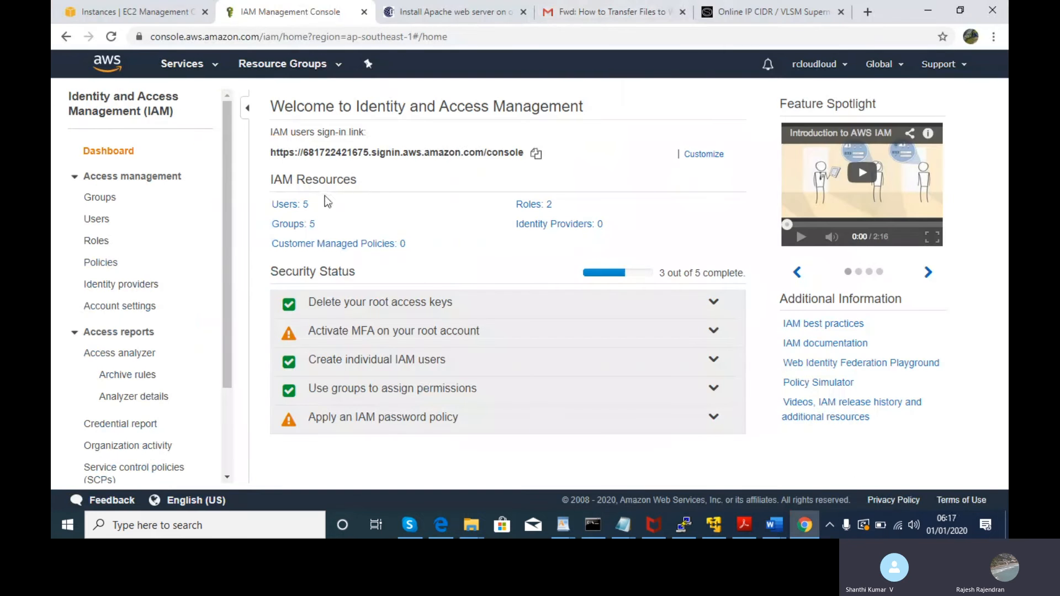
left_click(288, 206)
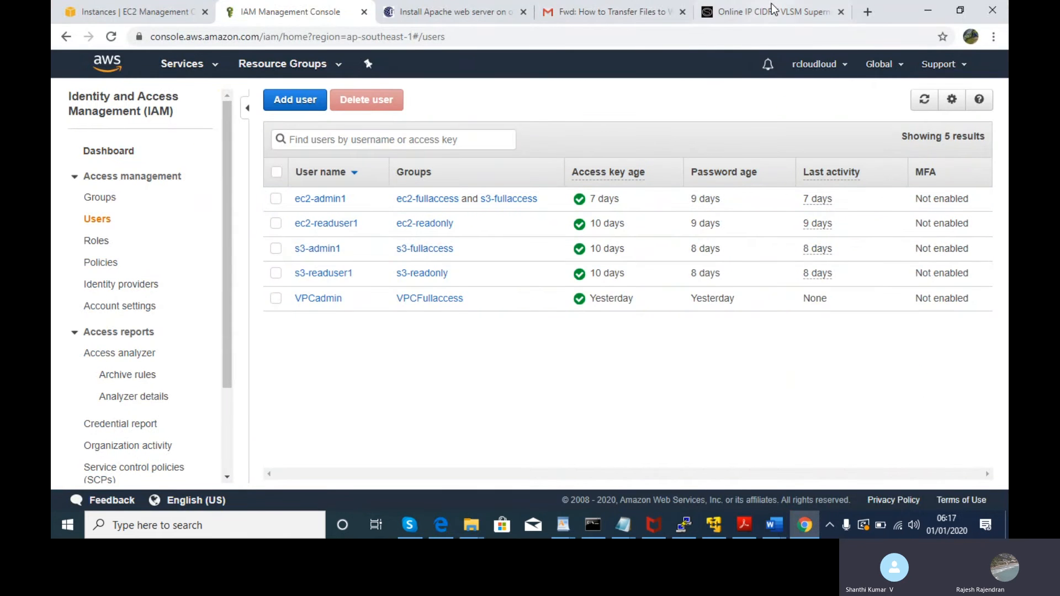
key("alt+Tab")
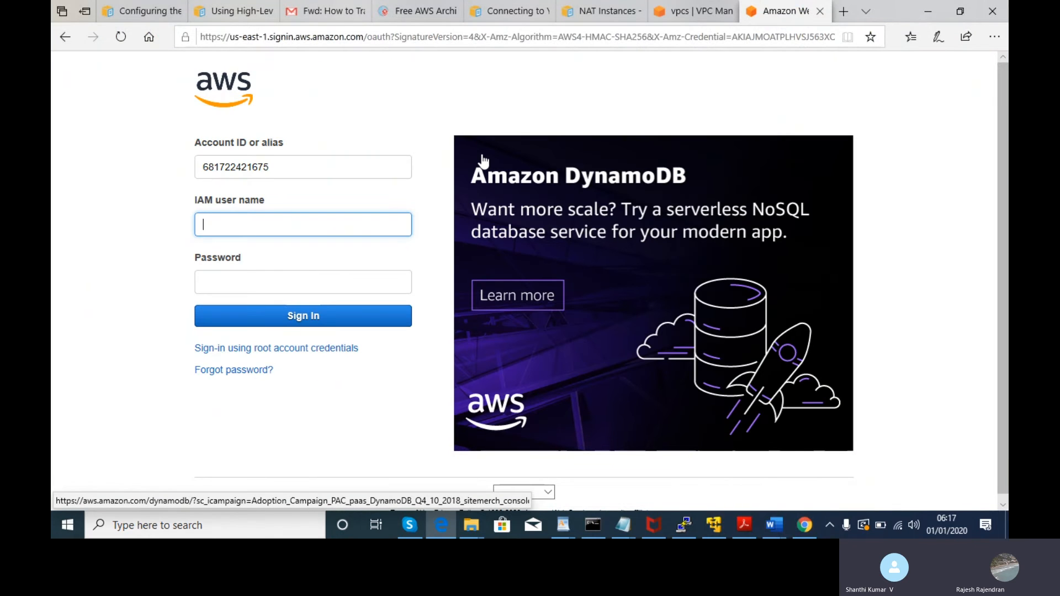
type("admin")
key("Tab")
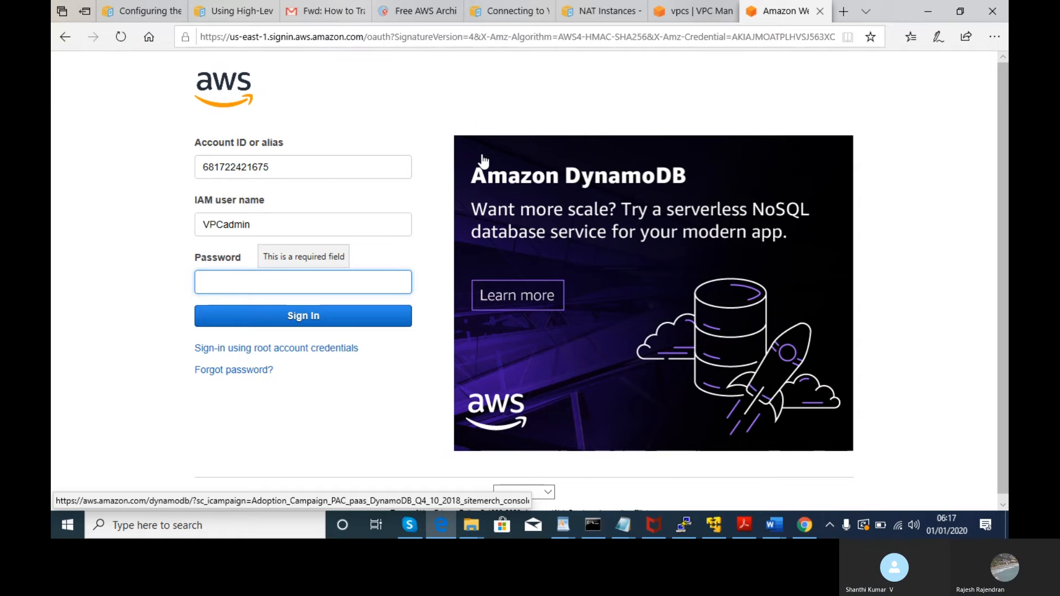
type("*")
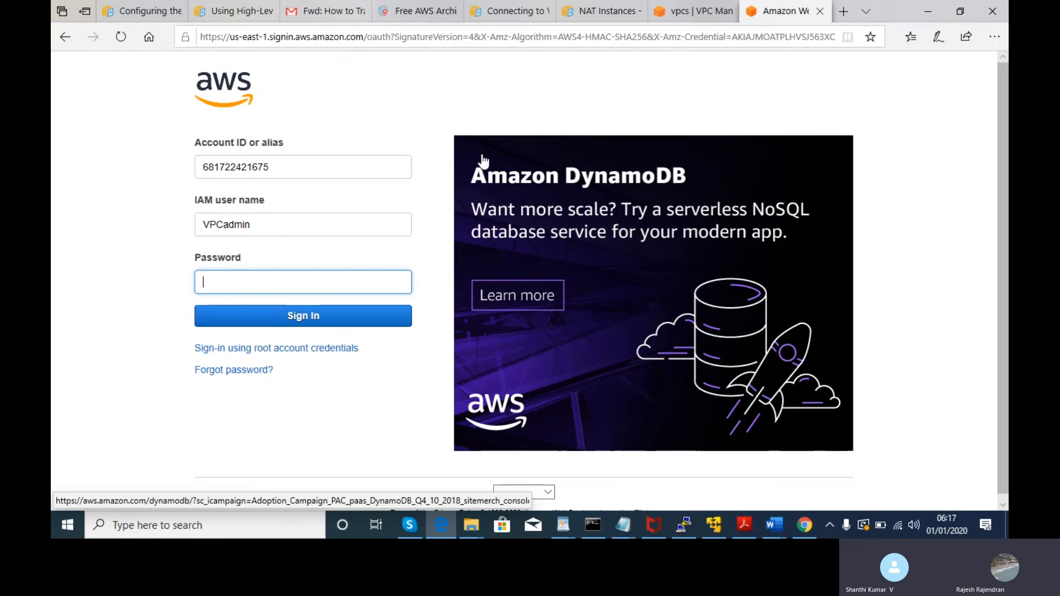
type("***")
left_click(389, 324)
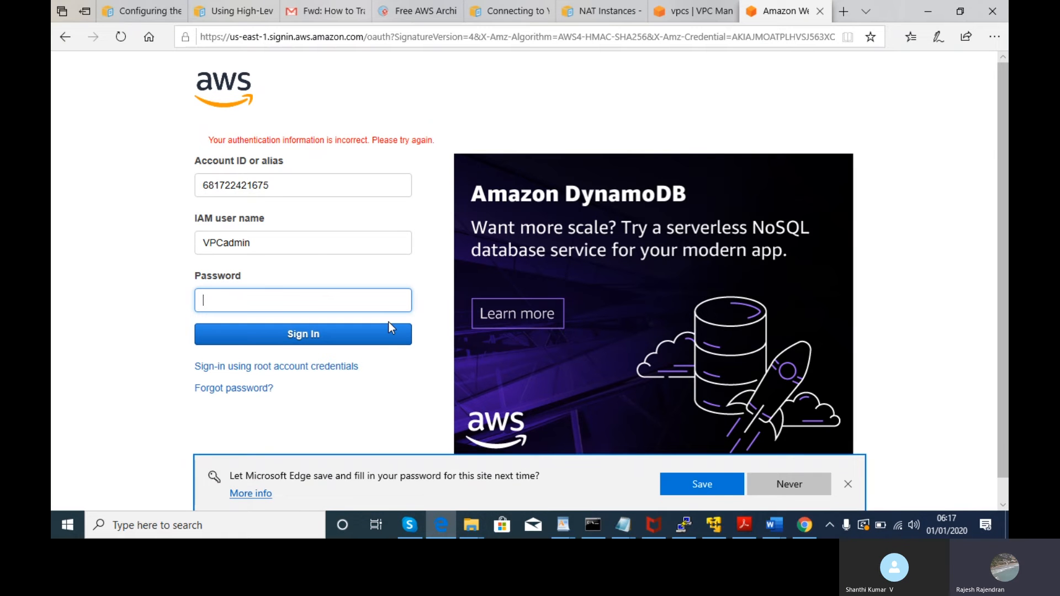
type("********")
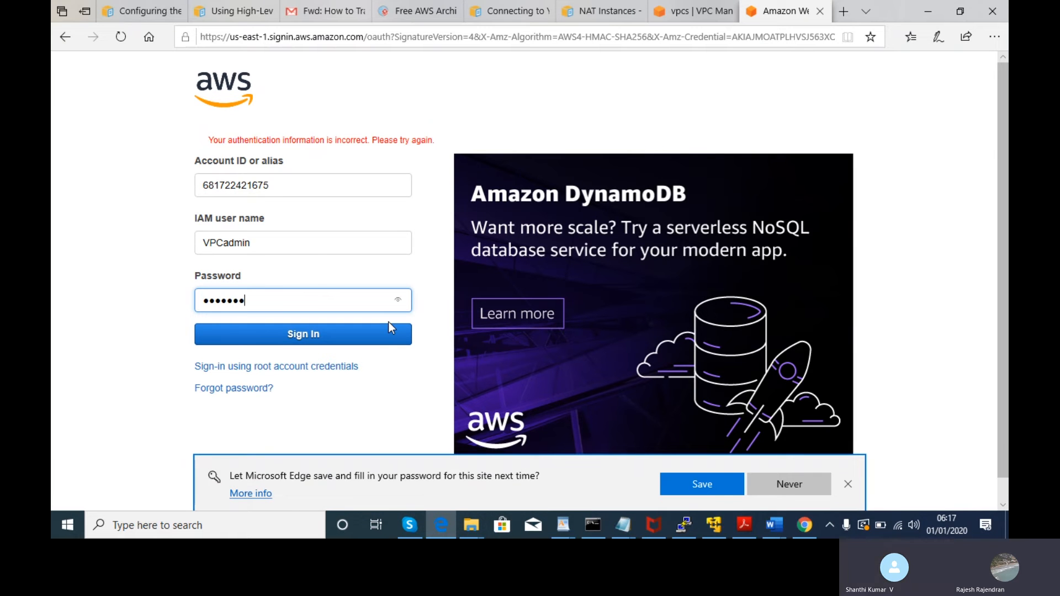
type("**")
left_click(380, 334)
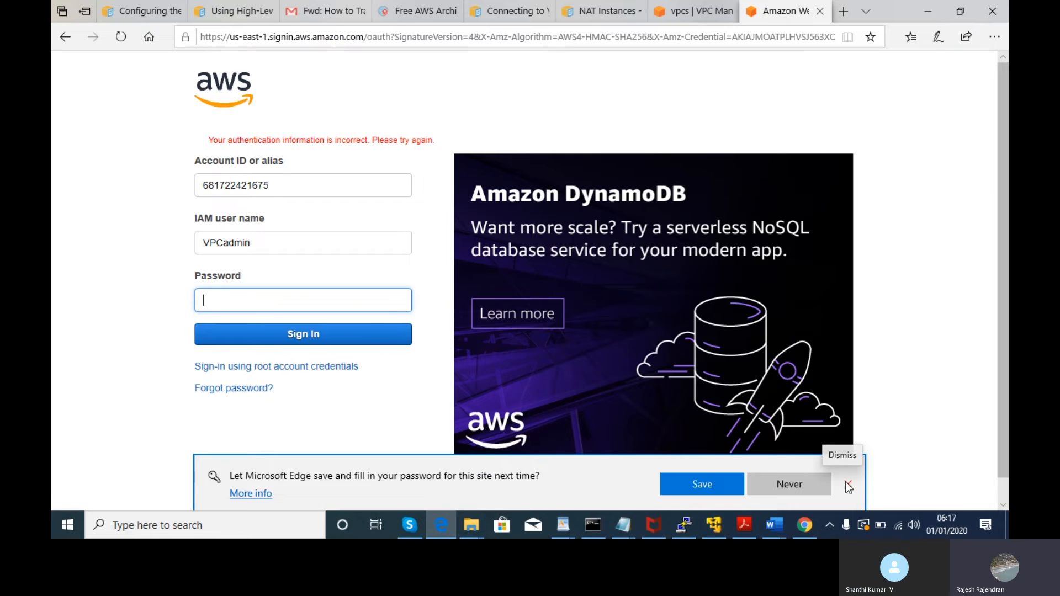
left_click(618, 527)
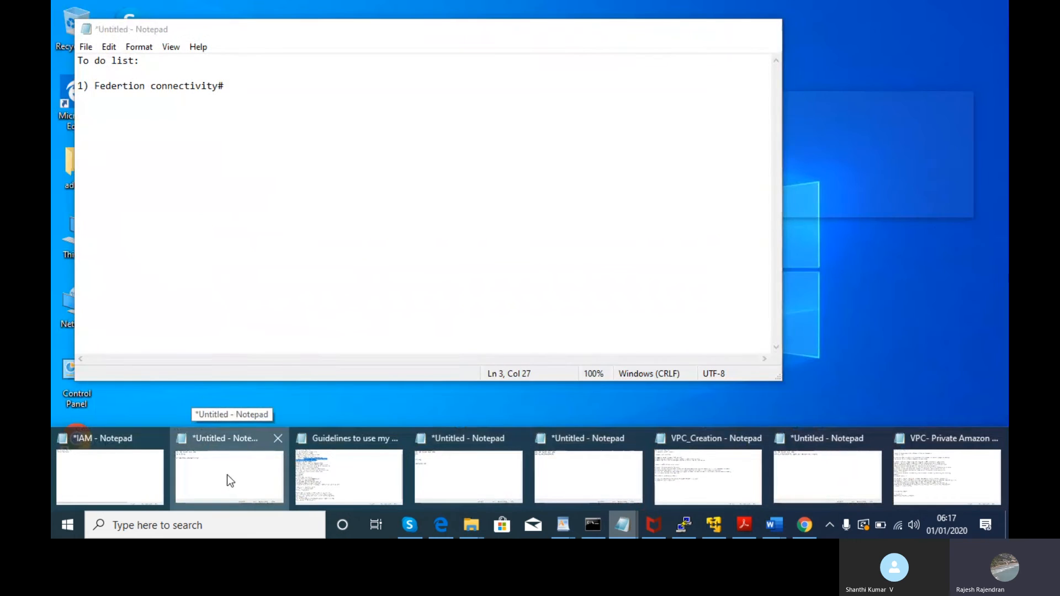
- Open the YAML_WPSTACK template from the Downloads folder in Notepad
left_click(229, 477)
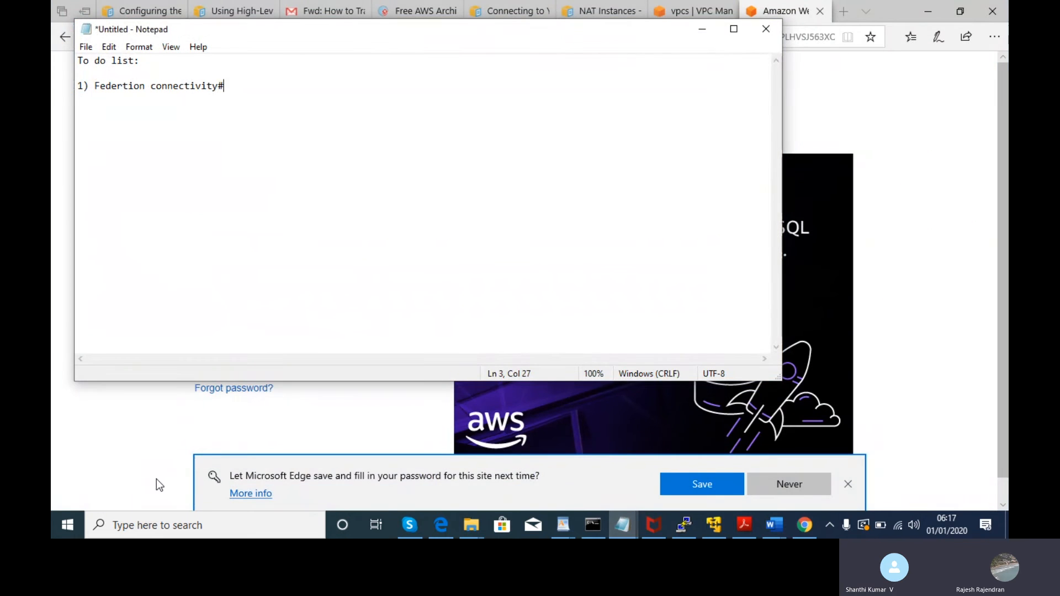
mouse_move(622, 522)
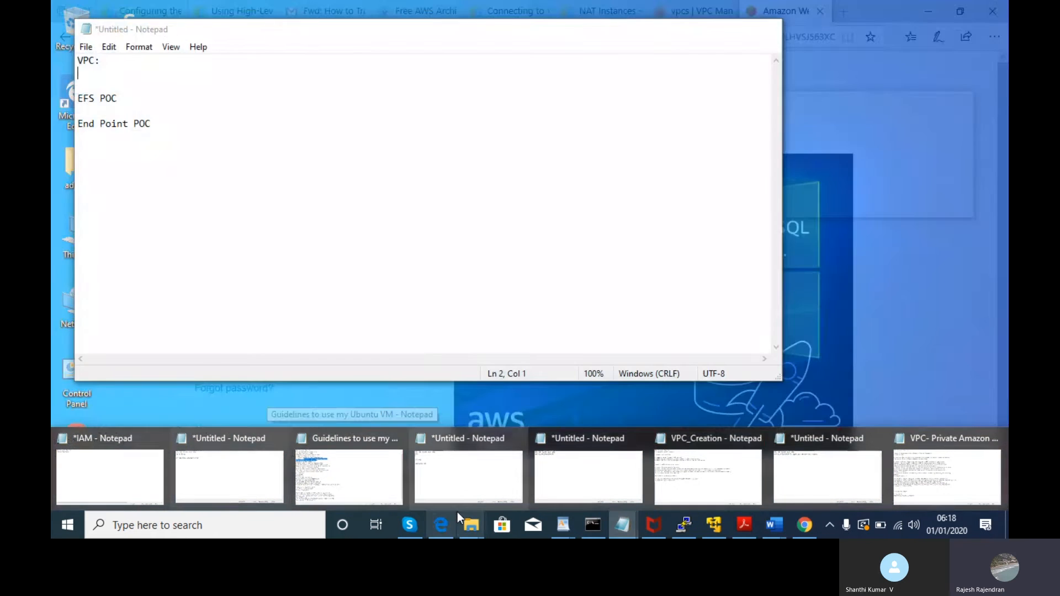
mouse_move(460, 521)
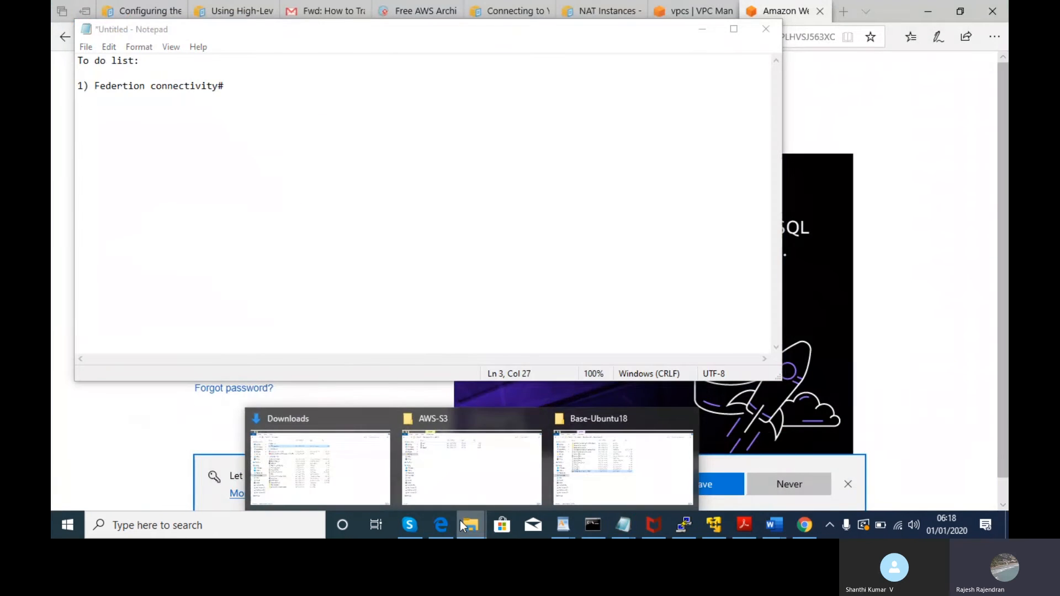
left_click(335, 470)
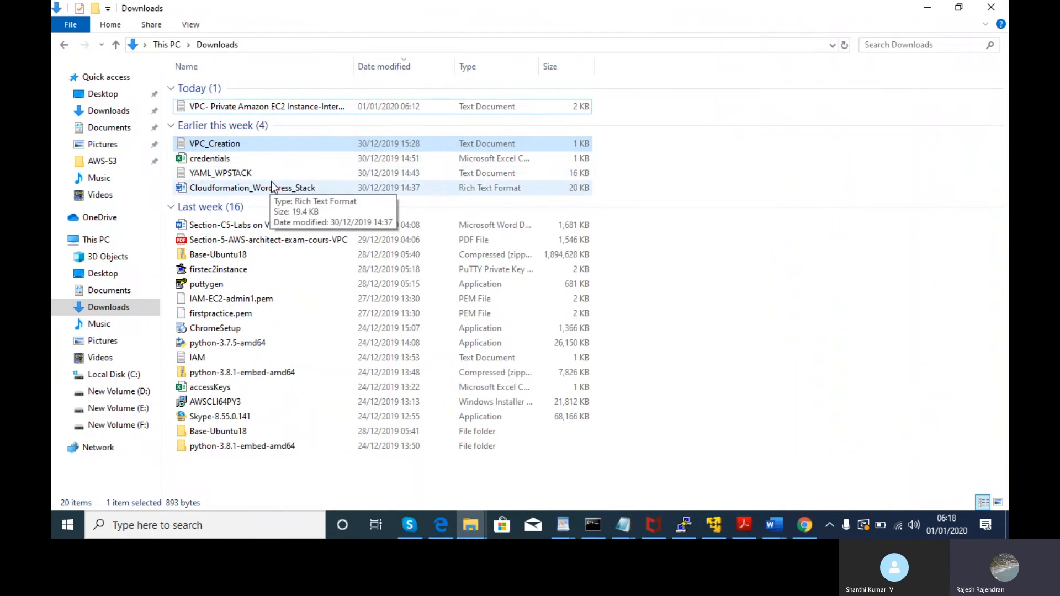
left_click(271, 175)
double_click(272, 173)
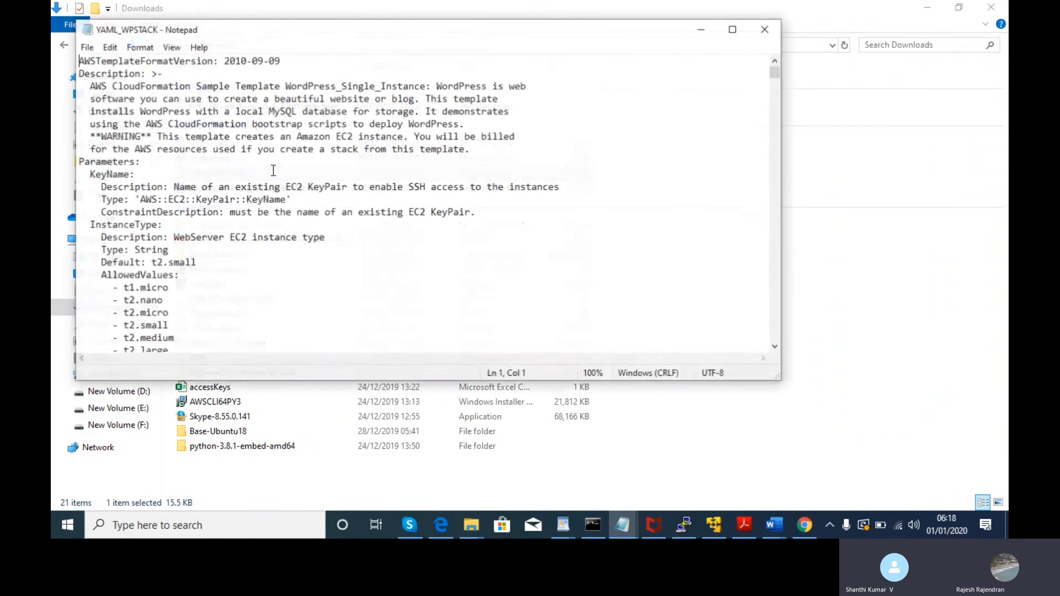
- Close the template, minimize Explorer and the notes, and return to the AWS sign-in page
left_click(773, 30)
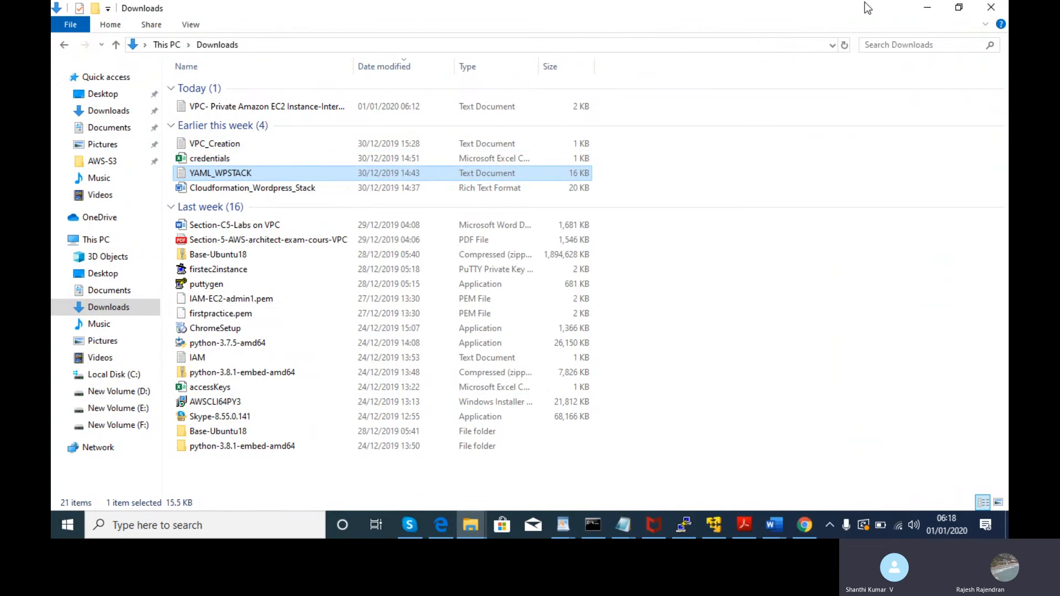
left_click(918, 6)
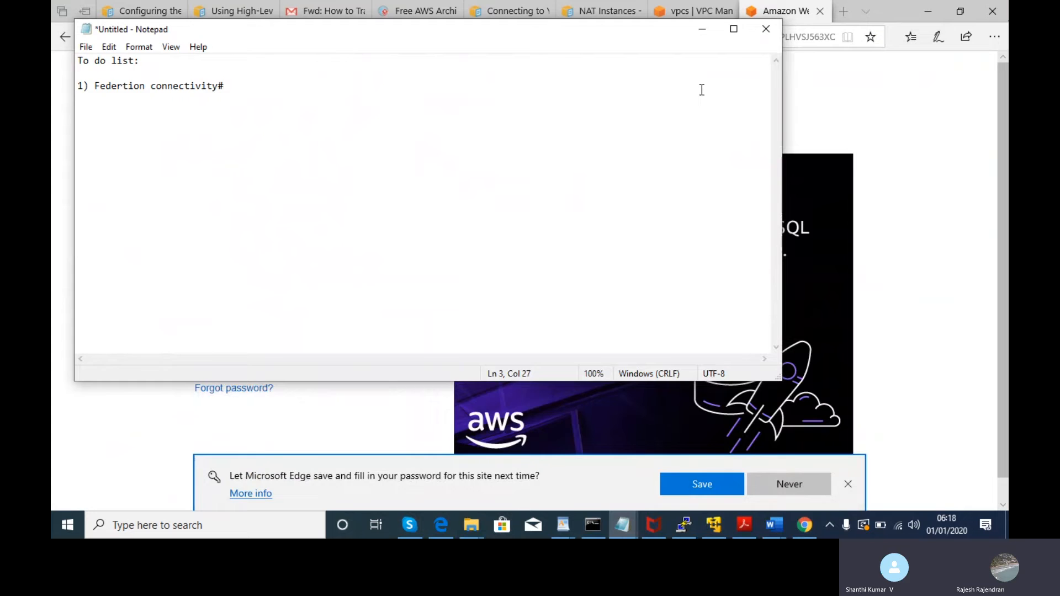
left_click(707, 28)
key("alt+Tab")
key("alt+Tab")
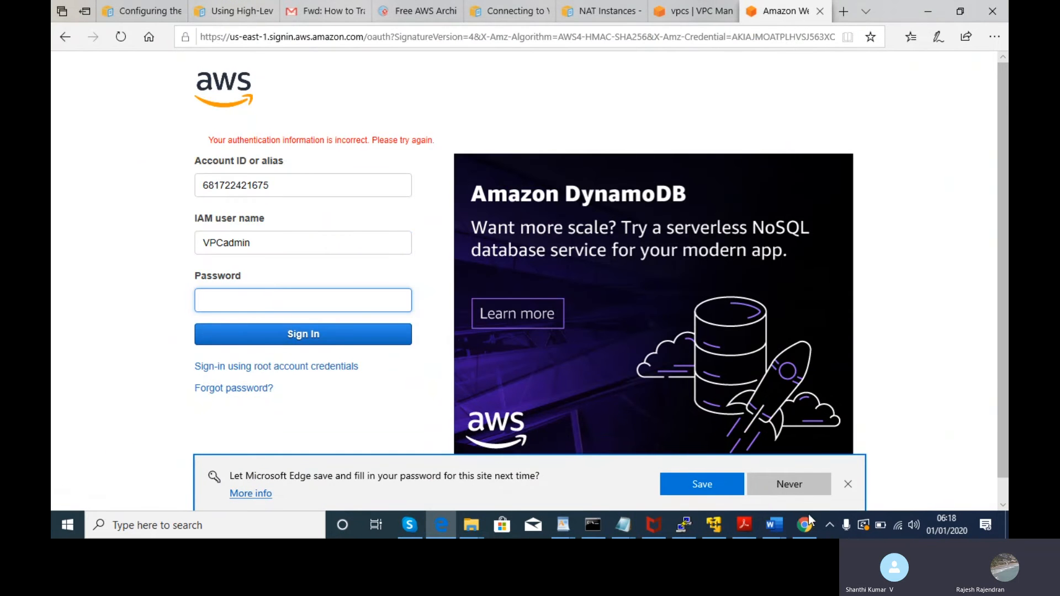
- Open VPCadmin's summary from the Chrome Users list and expand its Permissions boundary section
left_click(806, 525)
left_click(275, 298)
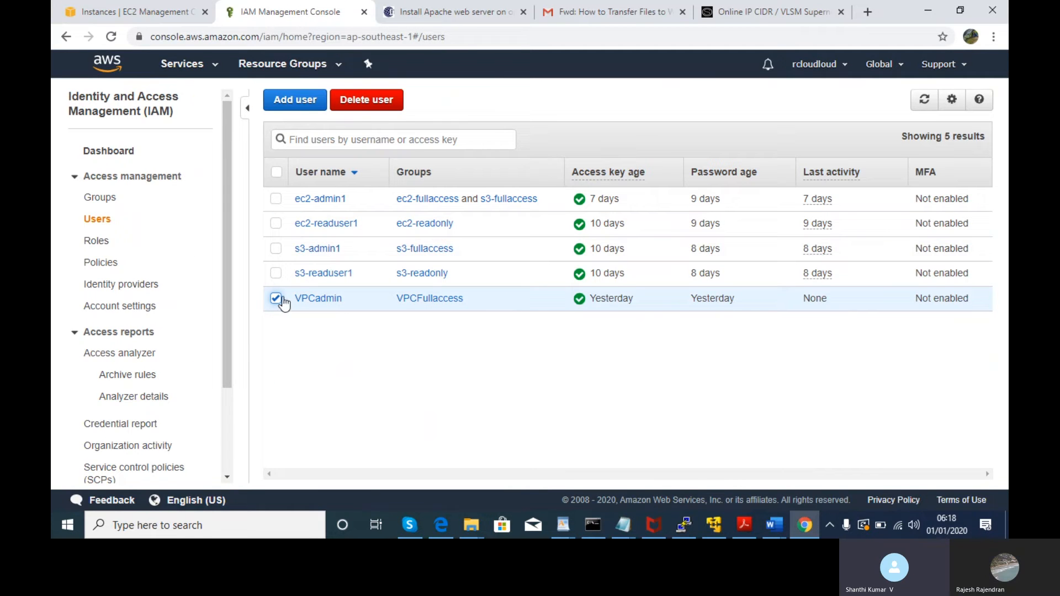
left_click(331, 302)
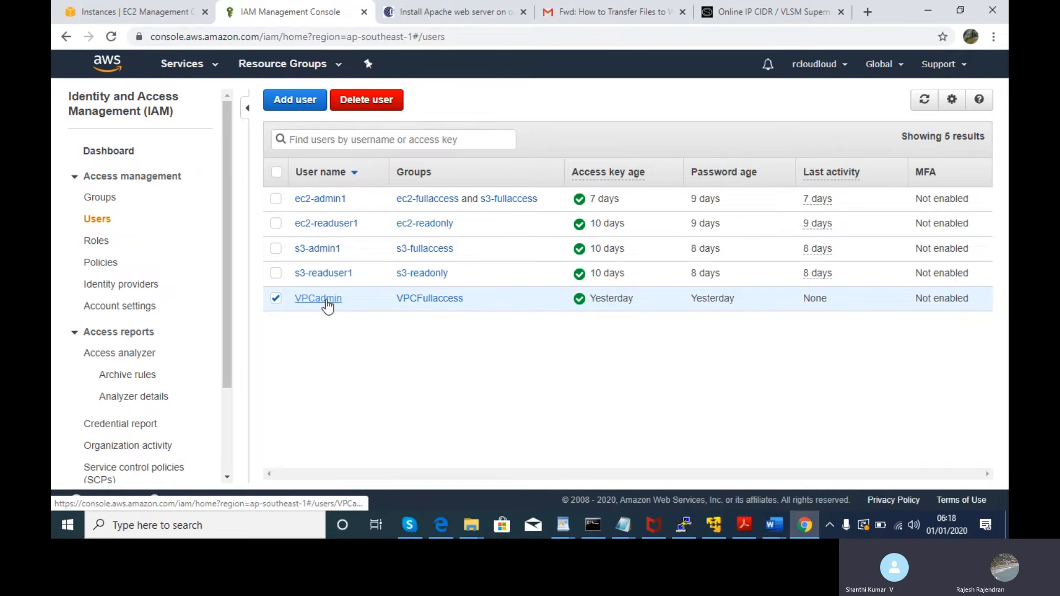
left_click_drag(1002, 240, 1009, 348)
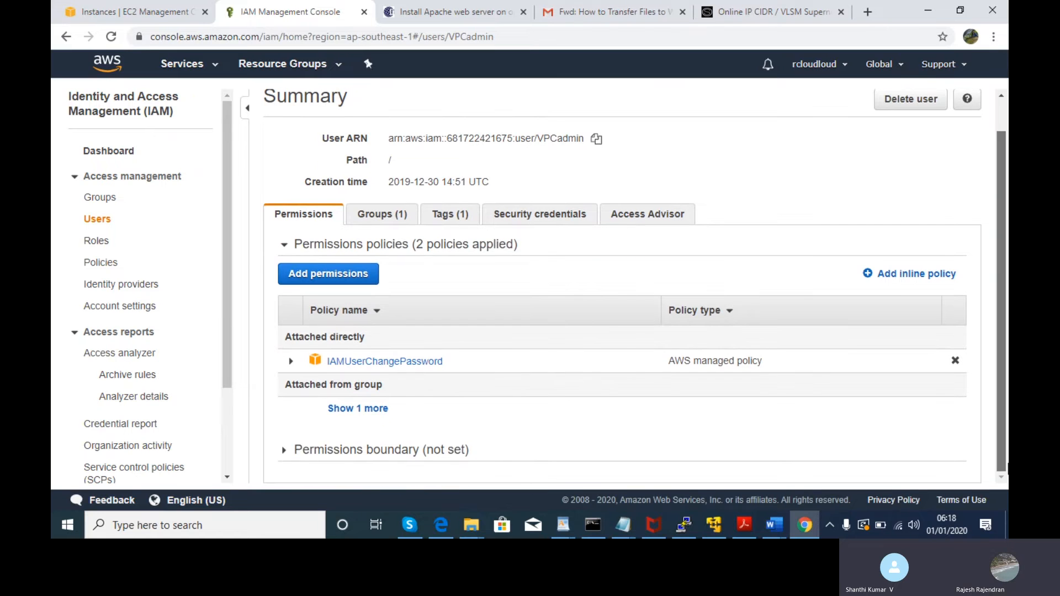
left_click(283, 450)
left_click_drag(998, 390, 1007, 470)
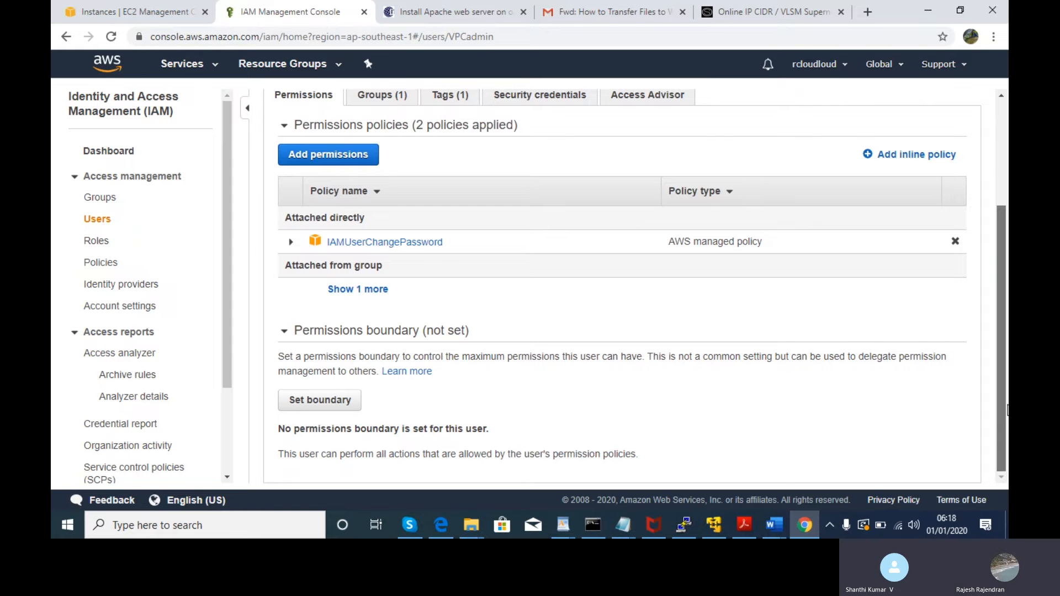
- Generate Amazon MCS credentials for VPCadmin, reveal the one-time password, and close the dialog
left_click(556, 100)
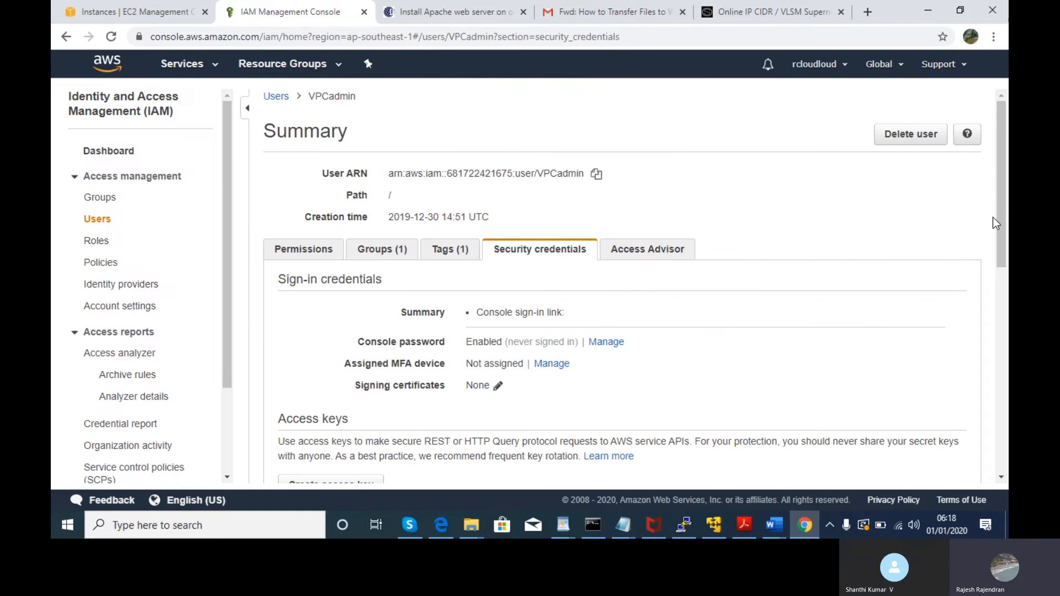
left_click_drag(1003, 216, 998, 349)
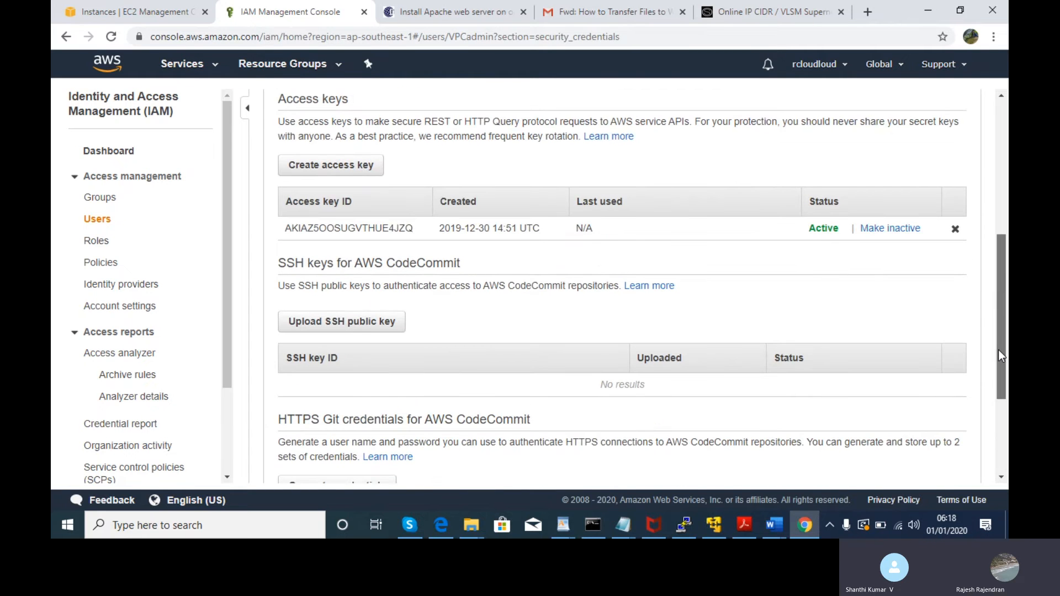
left_click_drag(998, 350, 999, 357)
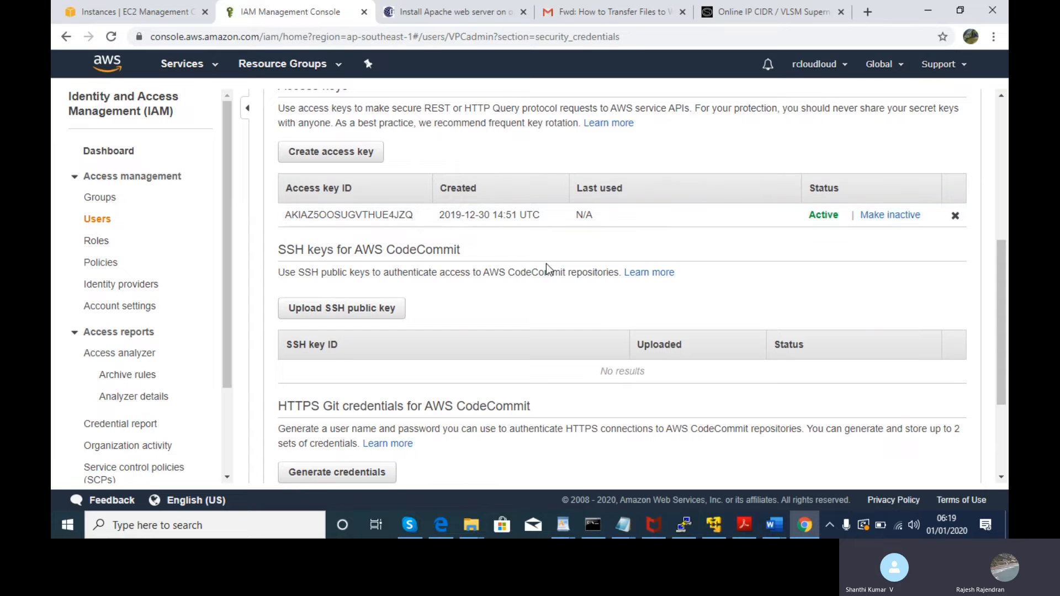
left_click_drag(1004, 309, 1006, 376)
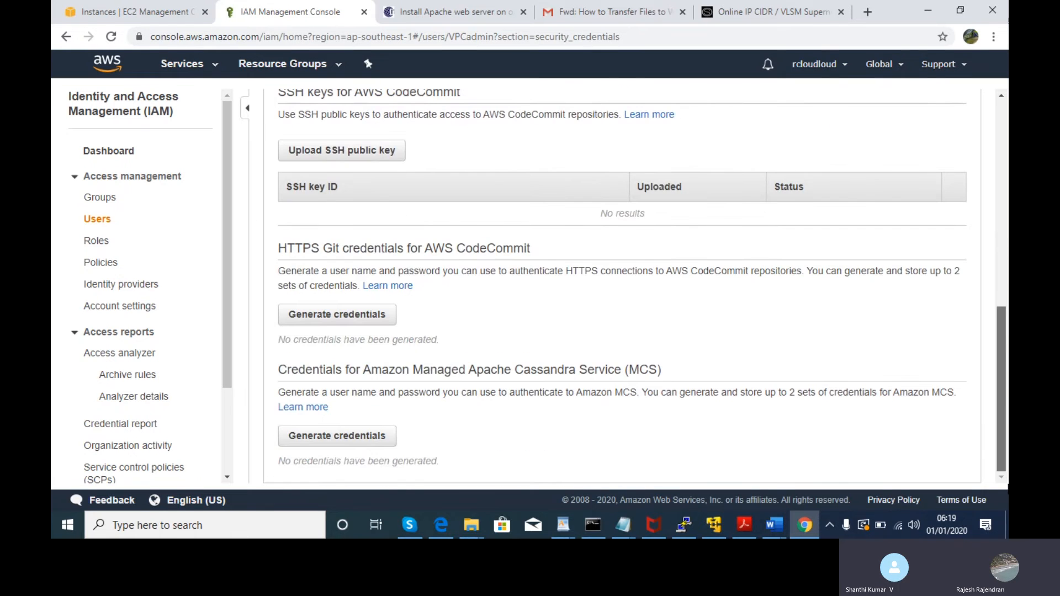
left_click(353, 438)
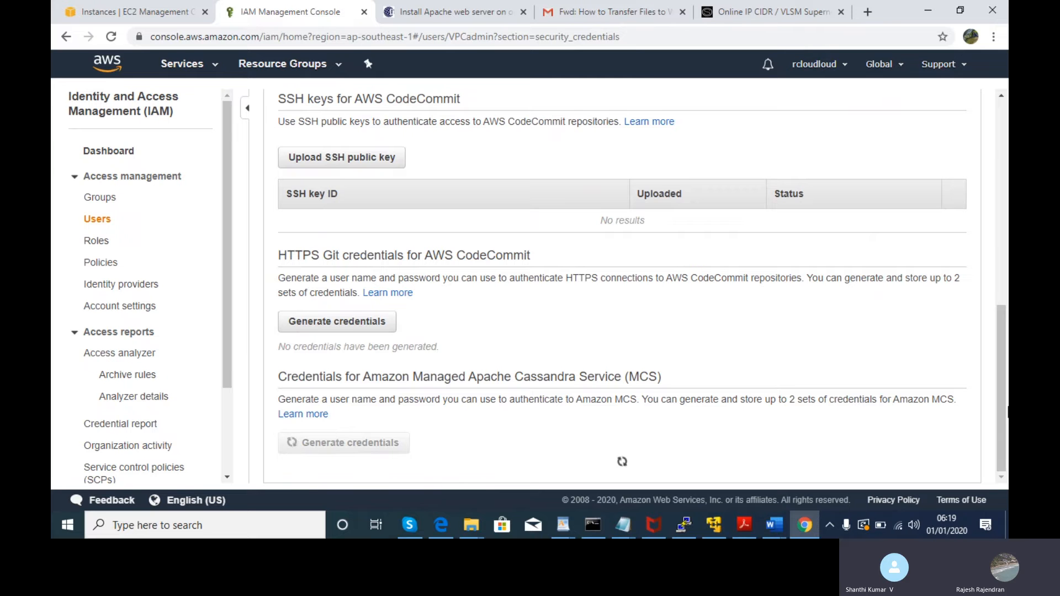
left_click_drag(979, 346, 1007, 487)
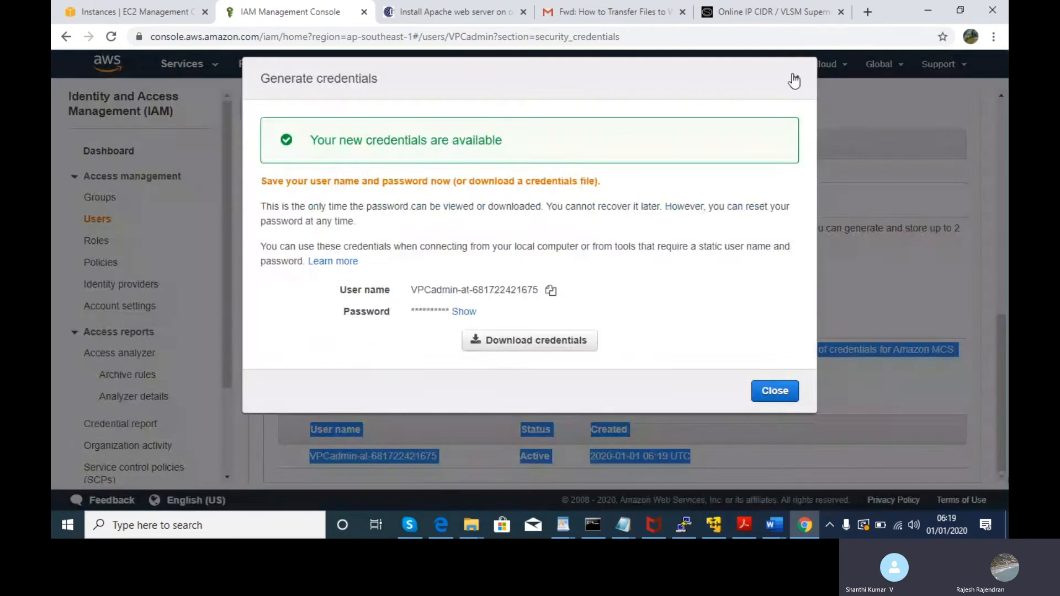
left_click(464, 312)
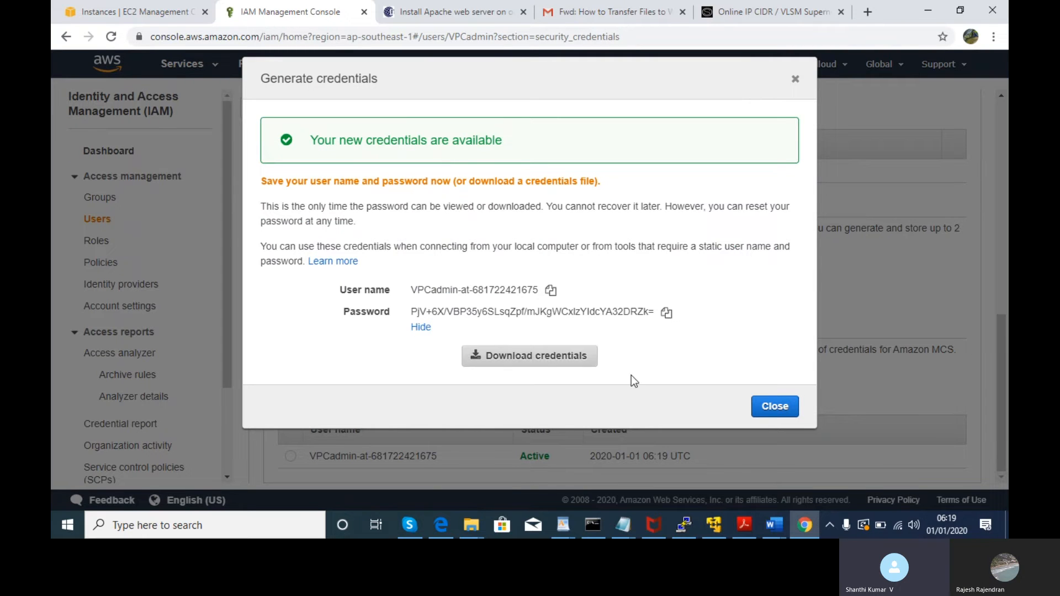
left_click(775, 406)
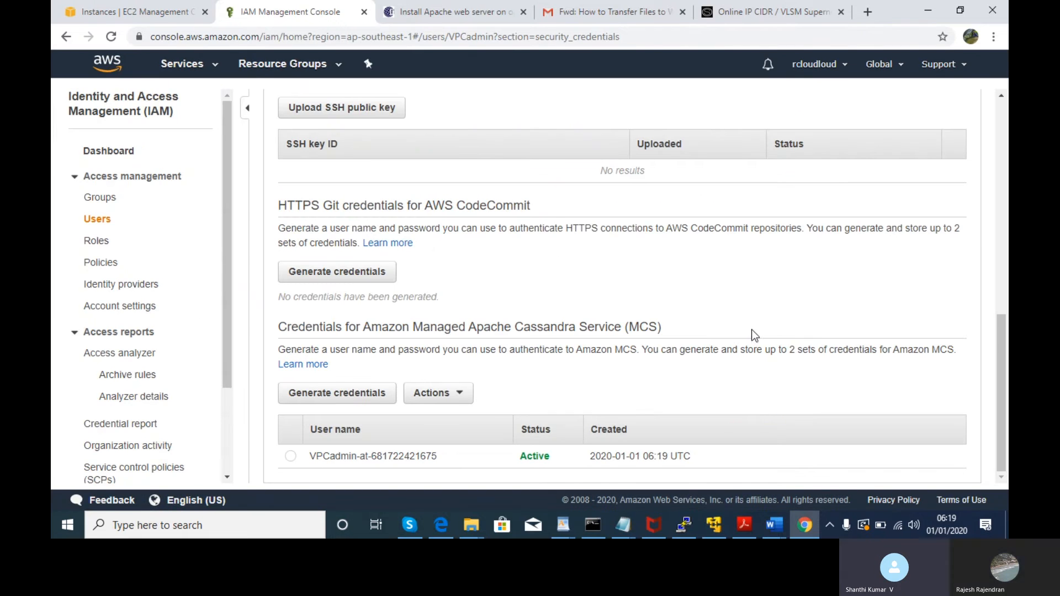
key("ctrl+a")
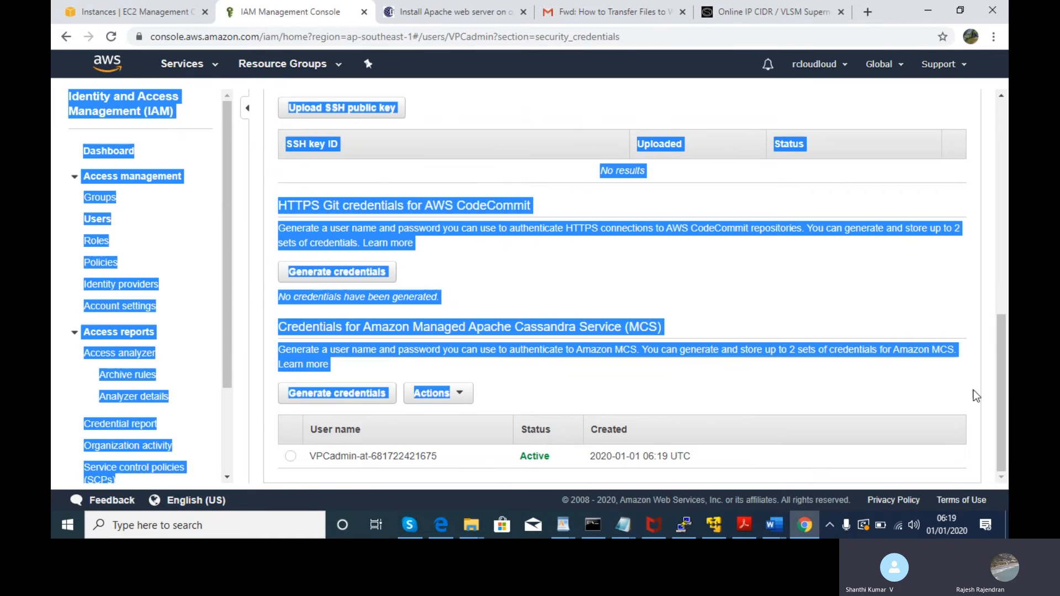
left_click(558, 376)
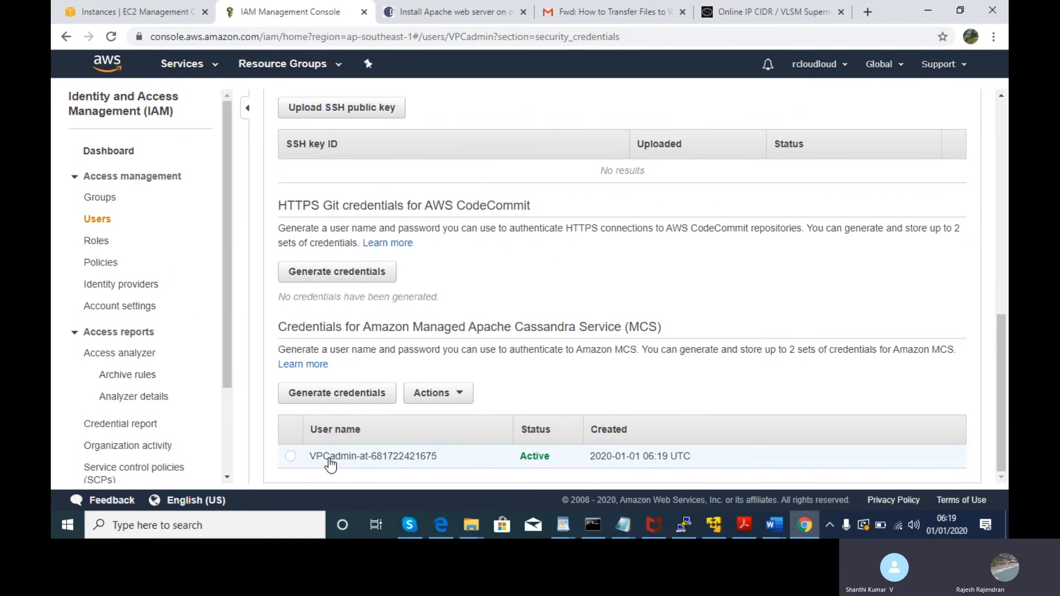
left_click(290, 457)
left_click(426, 401)
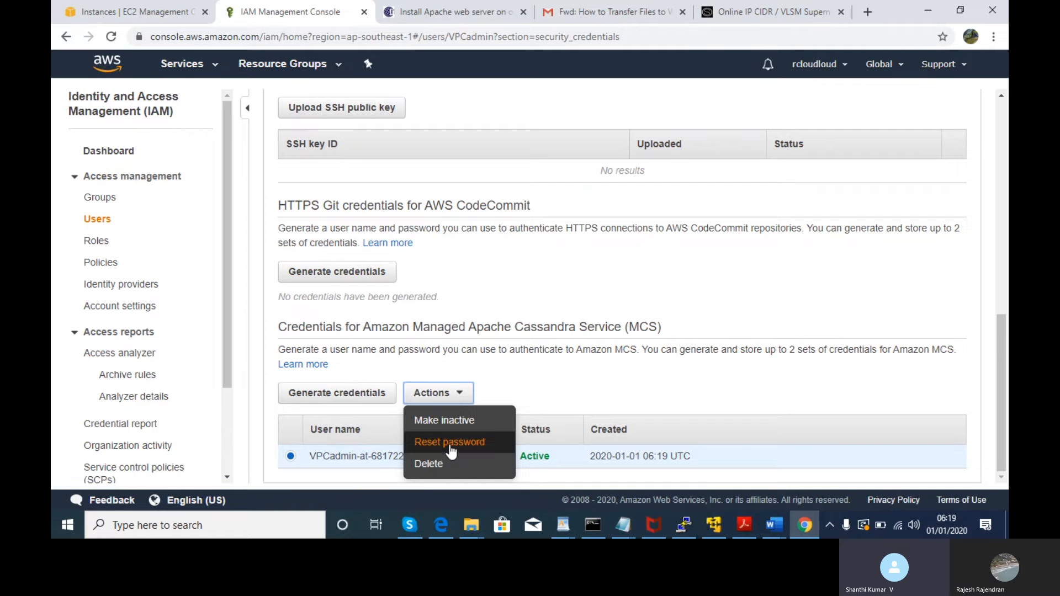
left_click(582, 373)
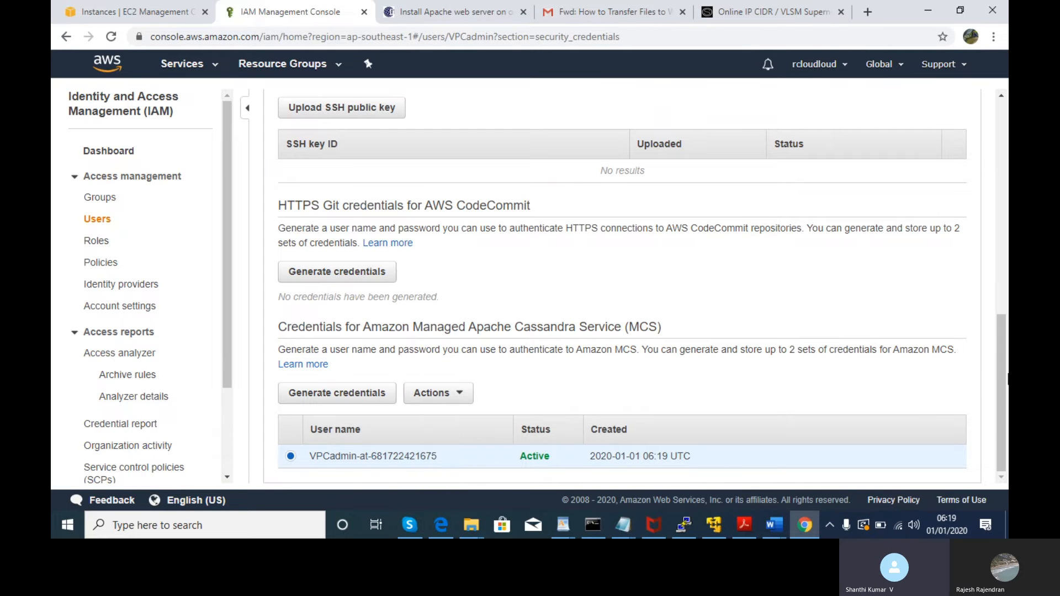
left_click_drag(1004, 370, 1007, 193)
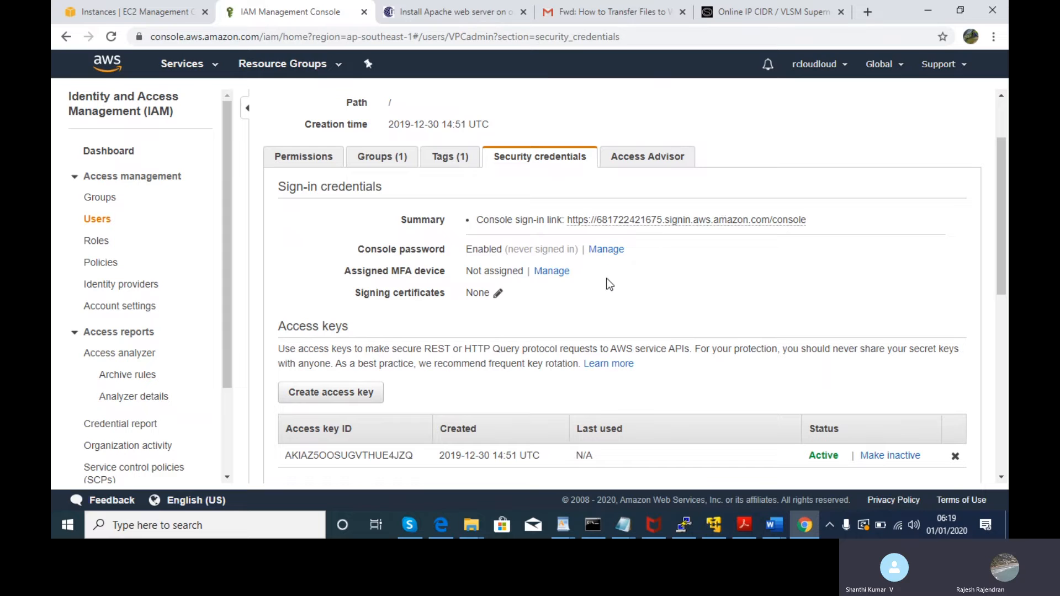
- Apply a custom console password to VPCadmin with no reset required at next sign-in
left_click(610, 250)
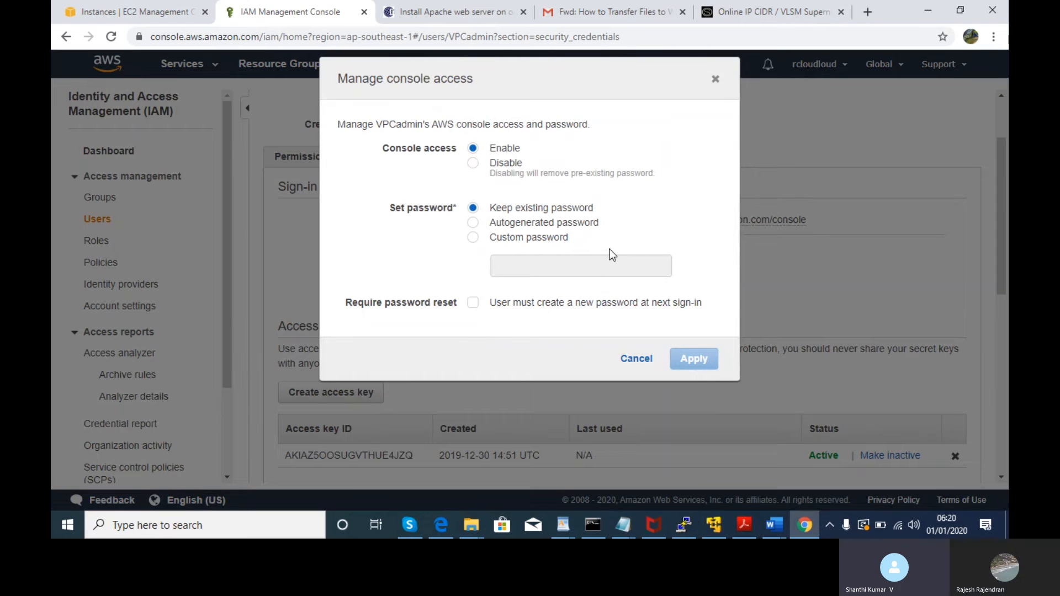
left_click(490, 240)
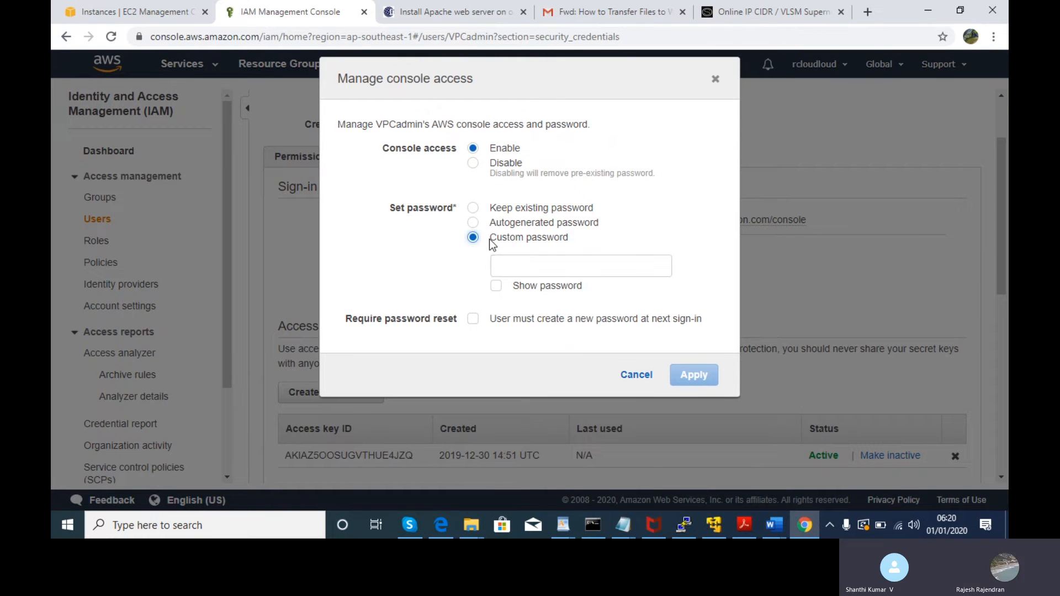
left_click(554, 274)
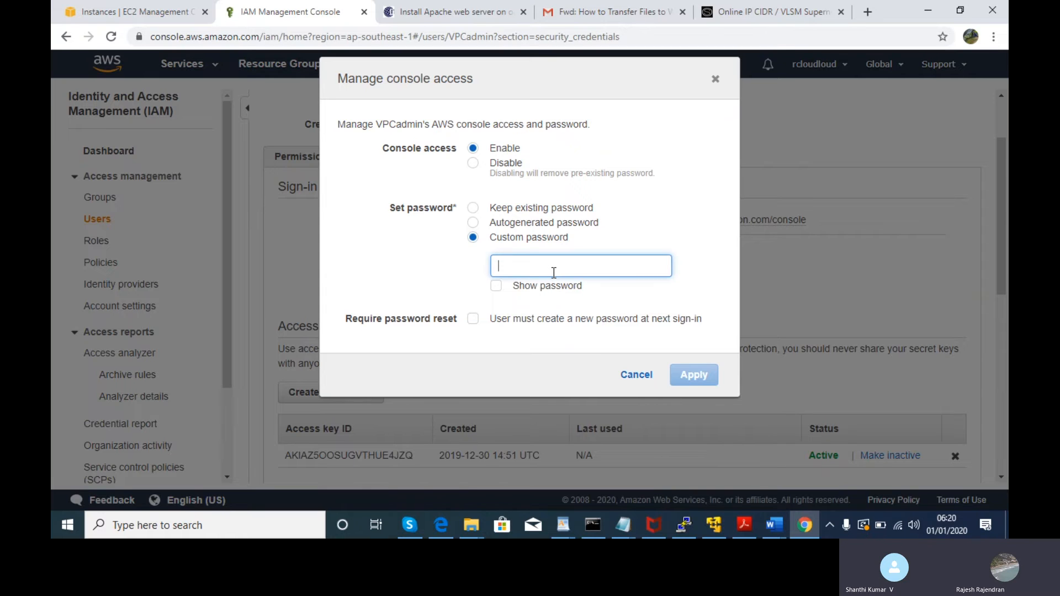
type("•••")
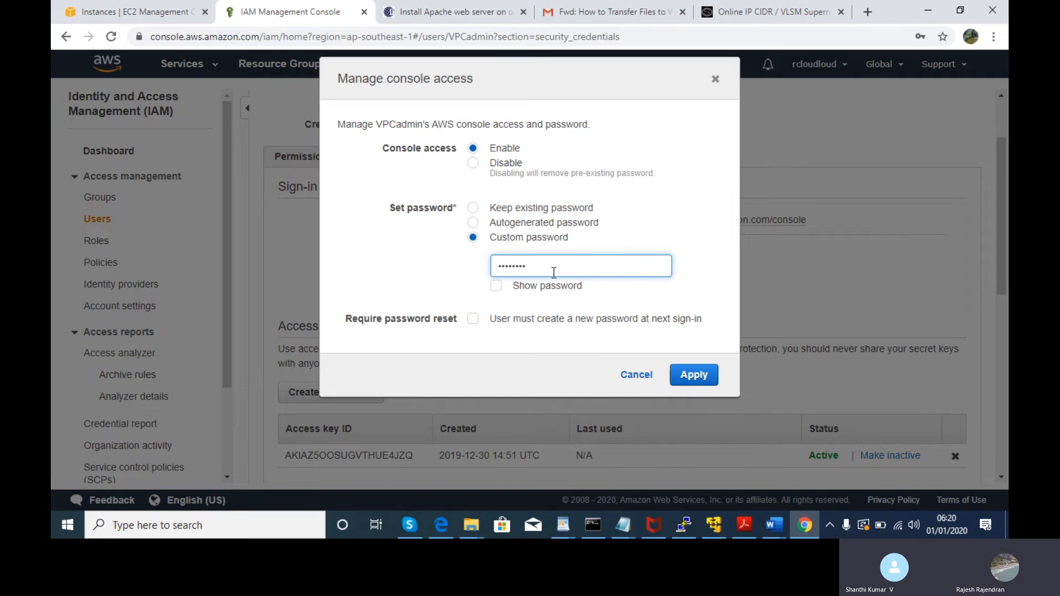
left_click(497, 286)
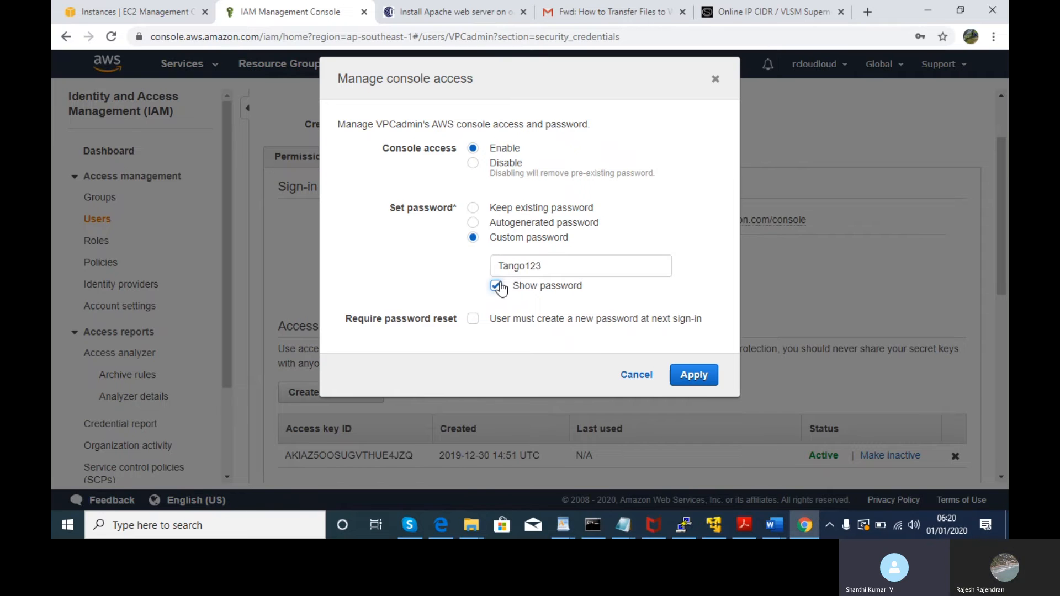
left_click(498, 286)
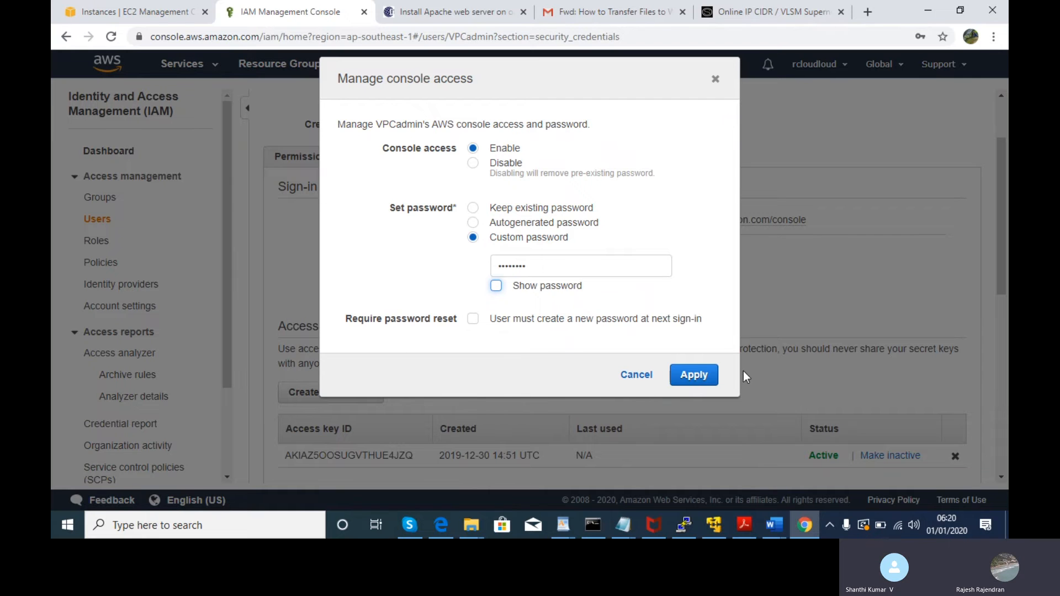
left_click(704, 371)
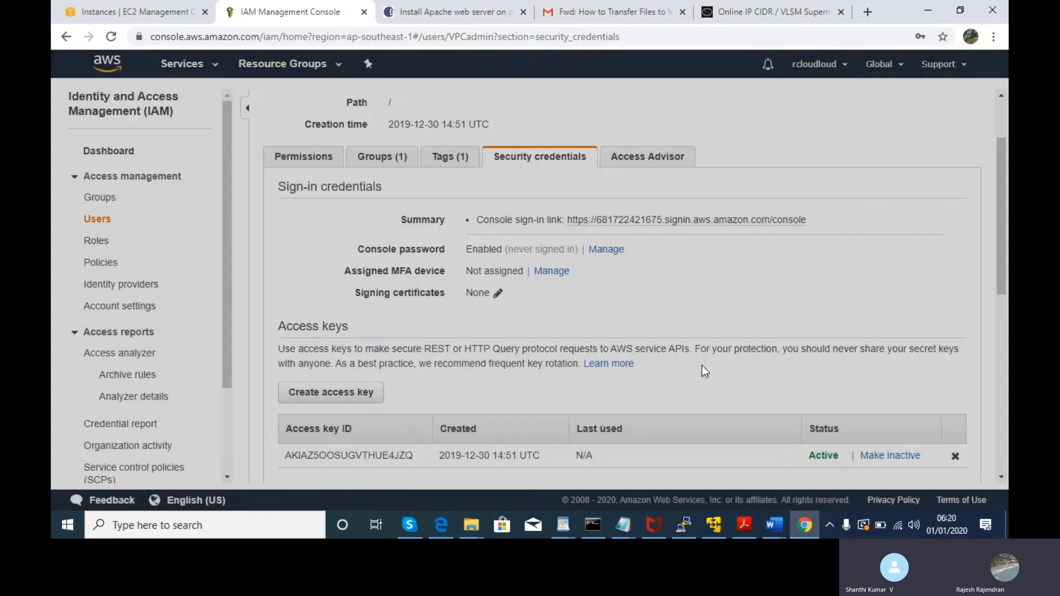
- Sign in as VPCadmin in Edge with the new password, decline saving it, and return to Chrome
key("alt+Tab")
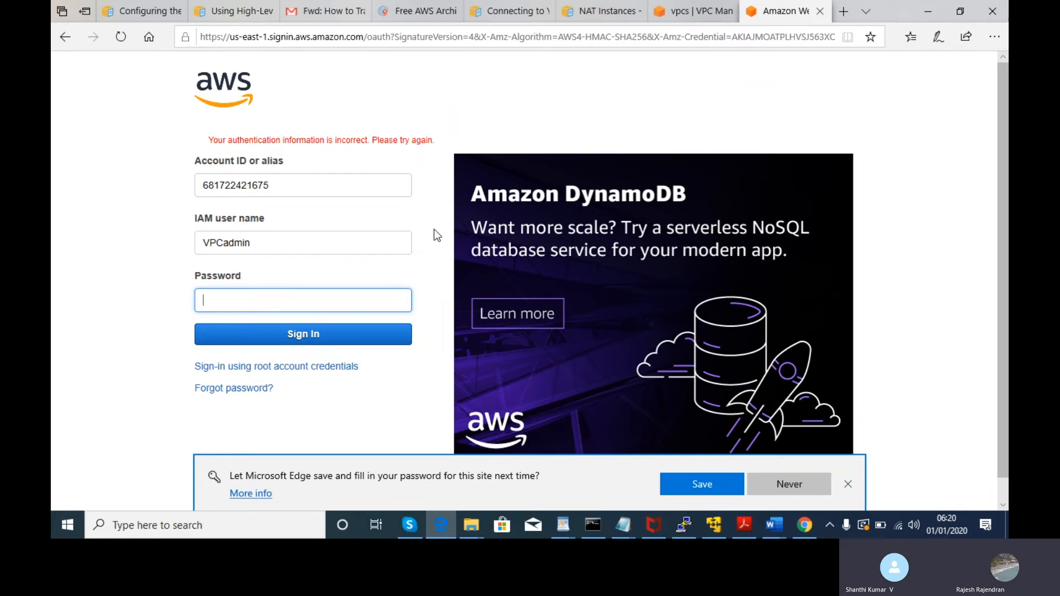
type("••••••••")
left_click(332, 334)
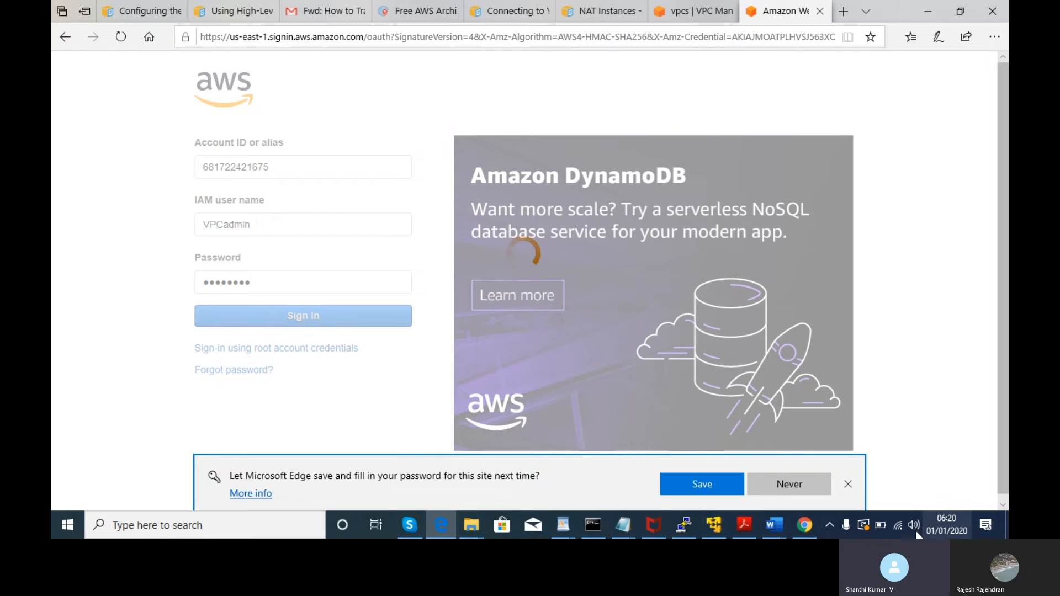
left_click(847, 485)
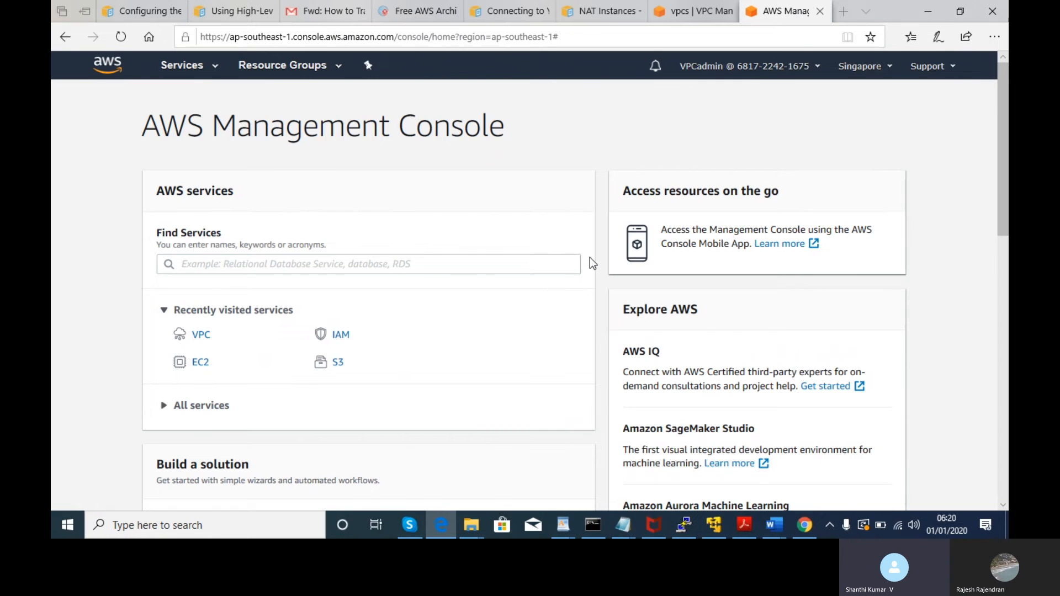
key("alt+Tab")
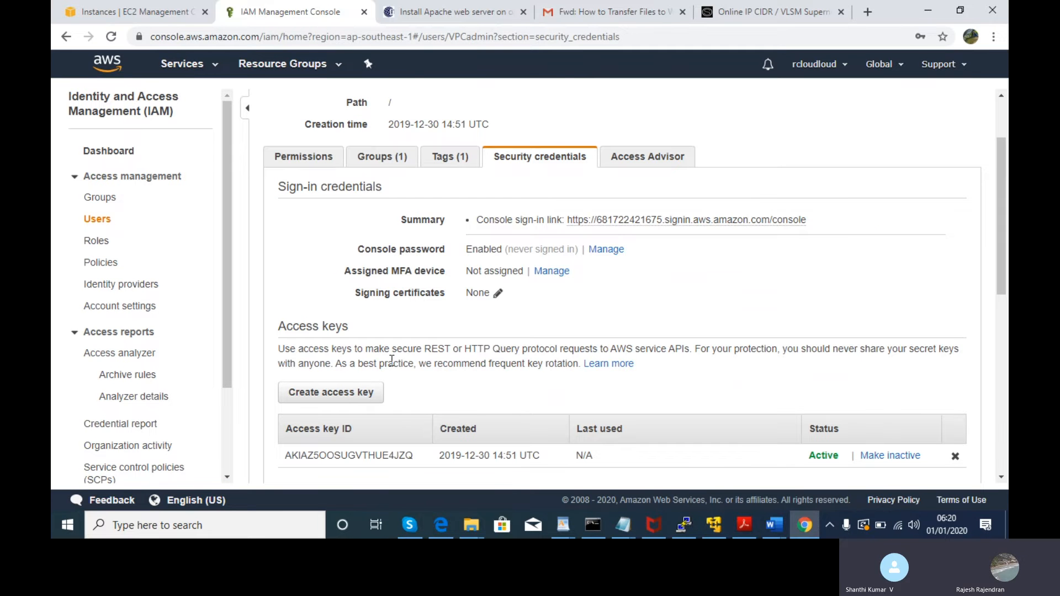
- Dismiss the save-password prompt and review VPCadmin's permission policies and group membership
left_click_drag(998, 220, 963, 177)
left_click(388, 252)
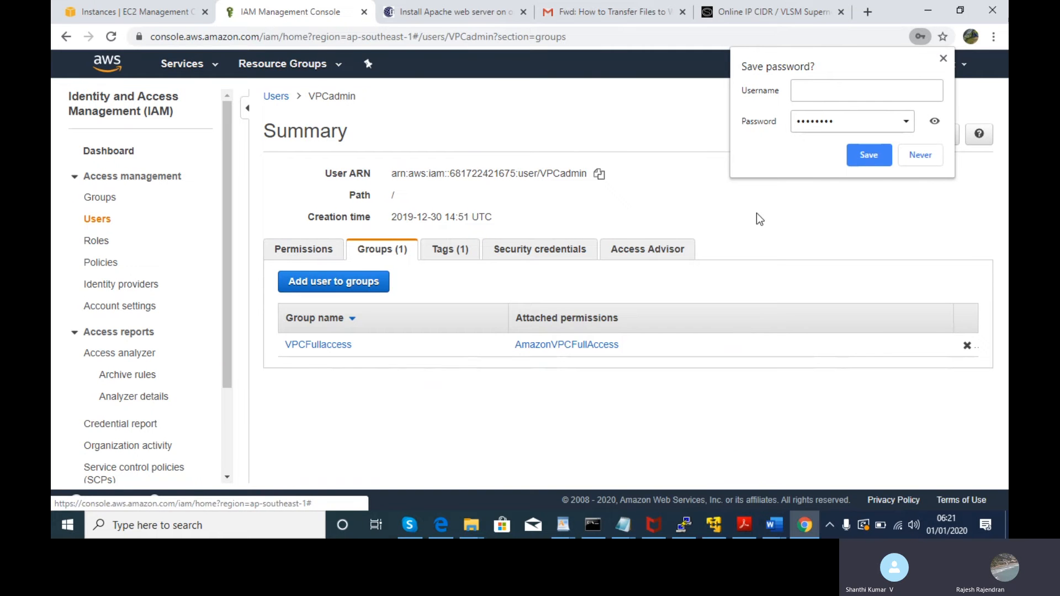
left_click(943, 58)
left_click(319, 255)
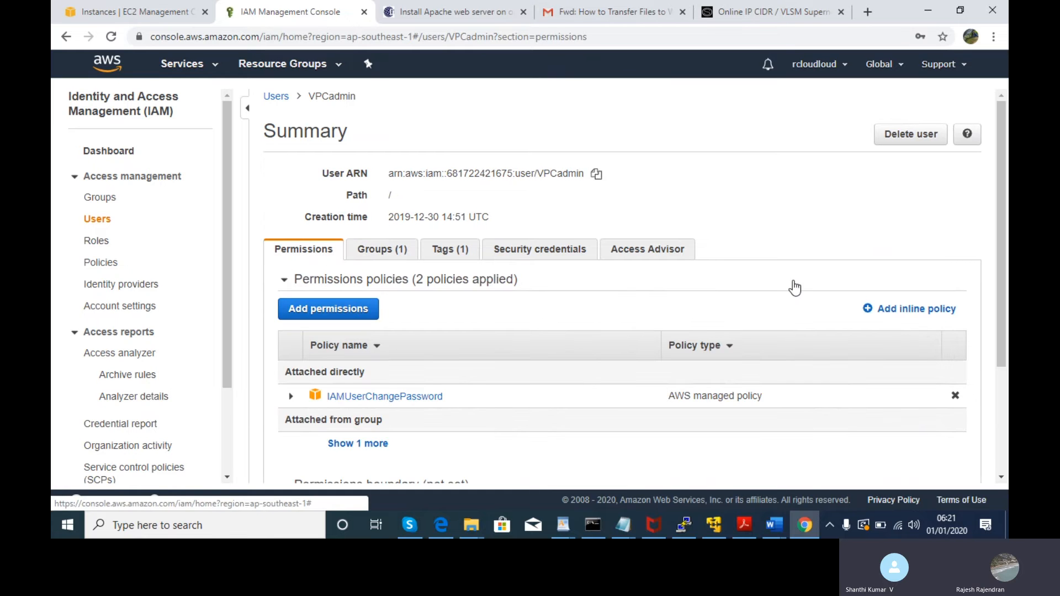
scroll(988, 331, "down", 1)
scroll(1007, 330, "down", 2)
scroll(1001, 316, "up", 2)
left_click(381, 216)
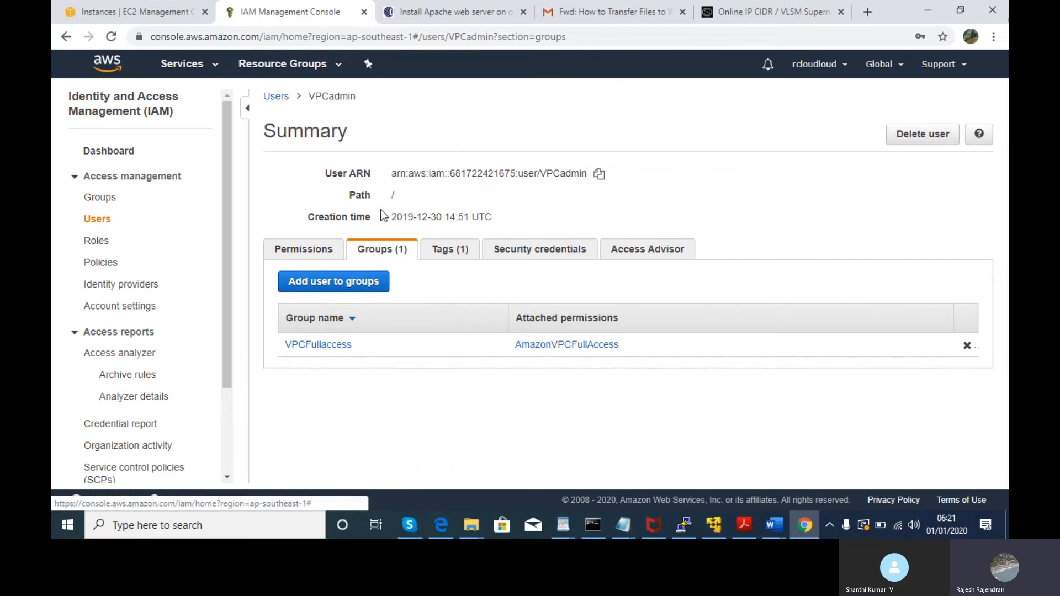
- Inspect VPCadmin's security credentials, selecting the access key ID and checking the MCS credential actions
left_click(551, 258)
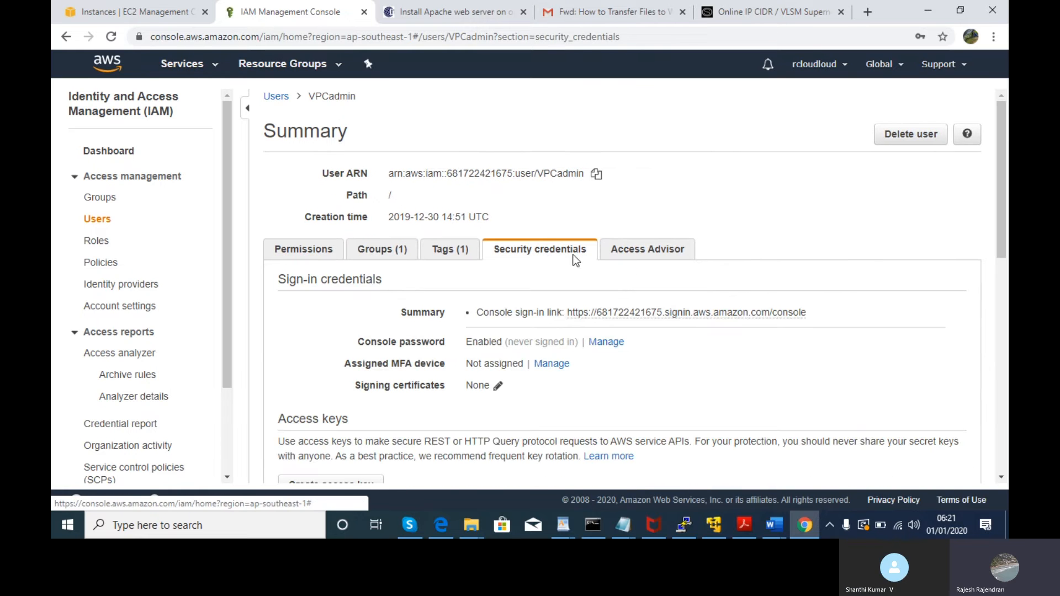
scroll(1002, 237, "down", 2)
left_click_drag(1007, 296, 1008, 371)
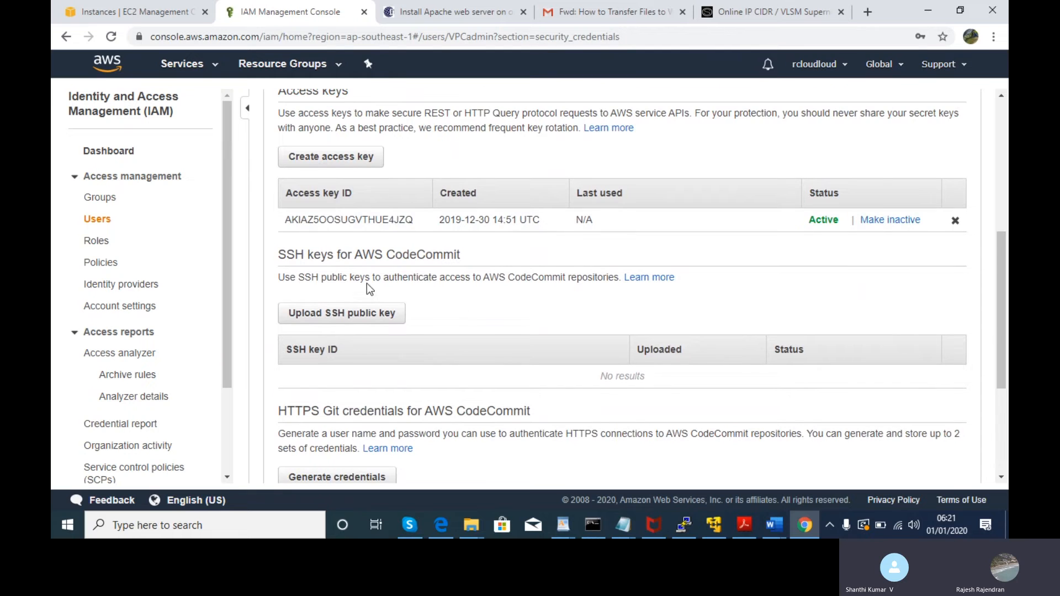
double_click(344, 221)
left_click(344, 223)
double_click(344, 224)
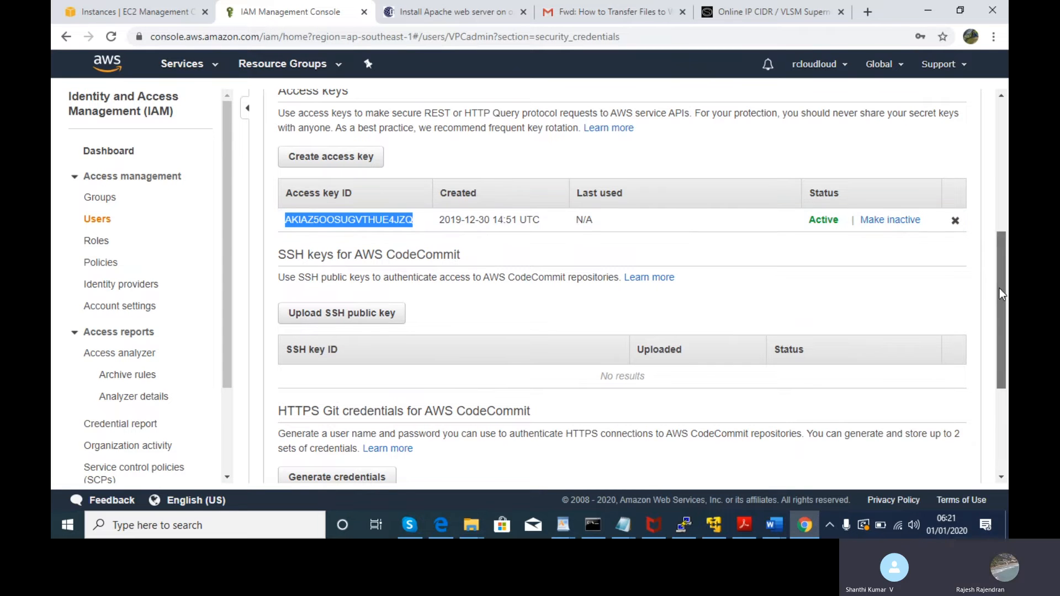
left_click_drag(1001, 293, 1007, 398)
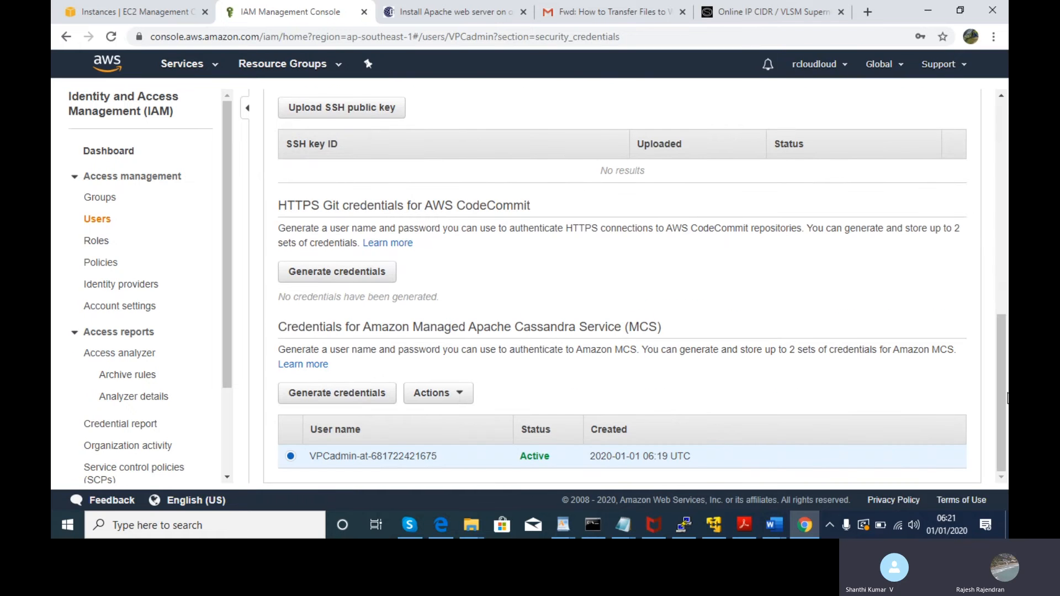
left_click(462, 394)
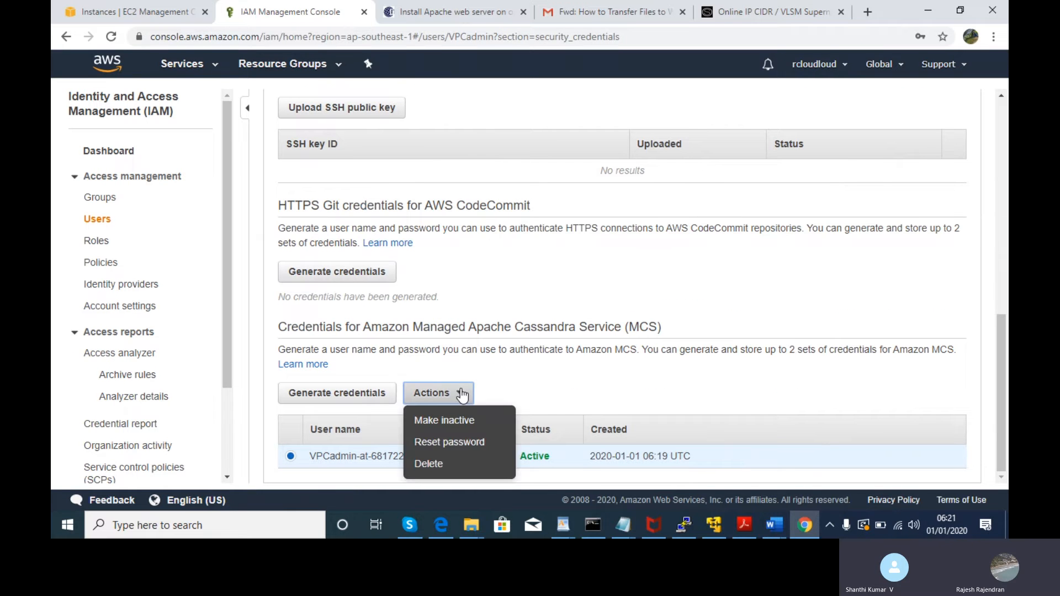
left_click(557, 377)
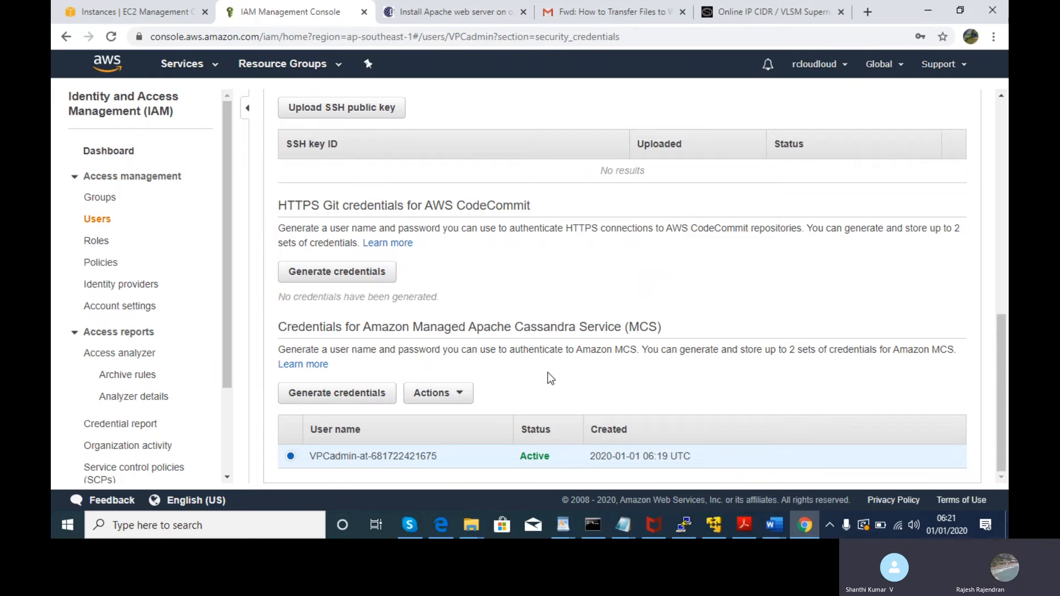
key("alt+Tab")
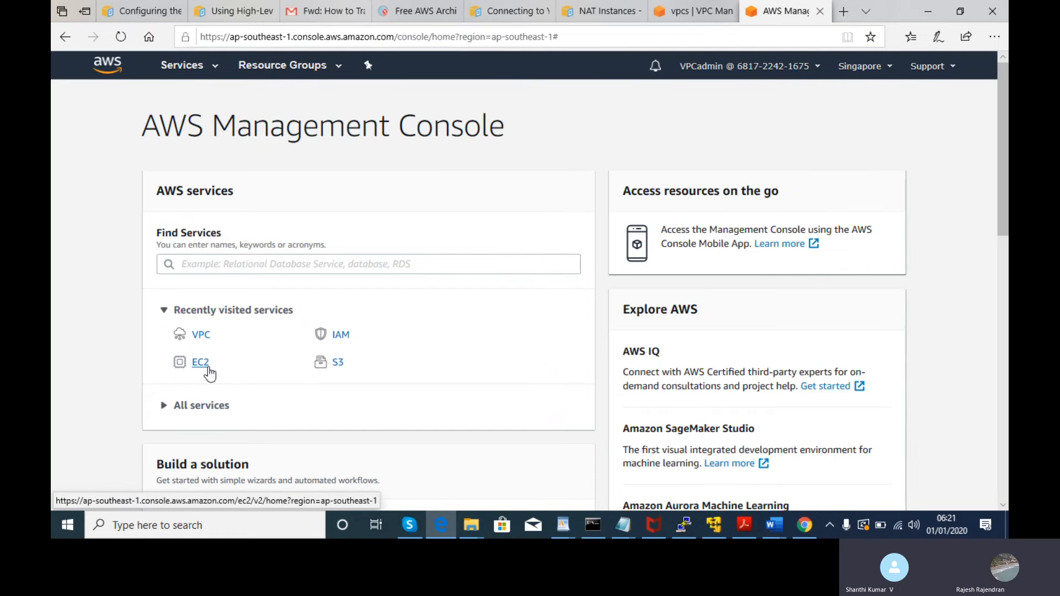
- Open VPC from recently visited services and list Your VPCs, including VPCTEST at 10.0.0.0/24
left_click(202, 337)
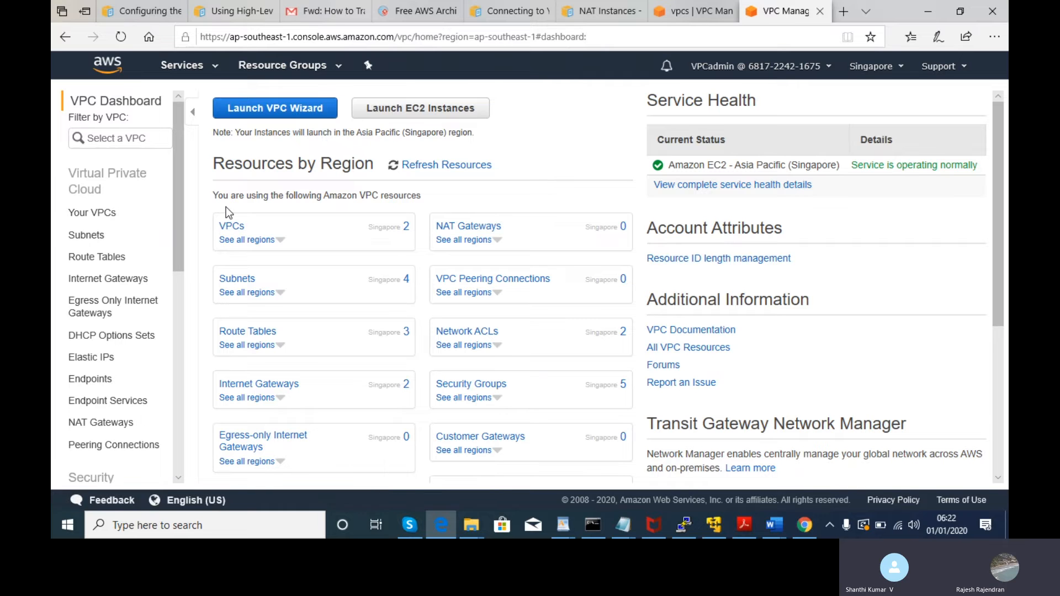
left_click(108, 220)
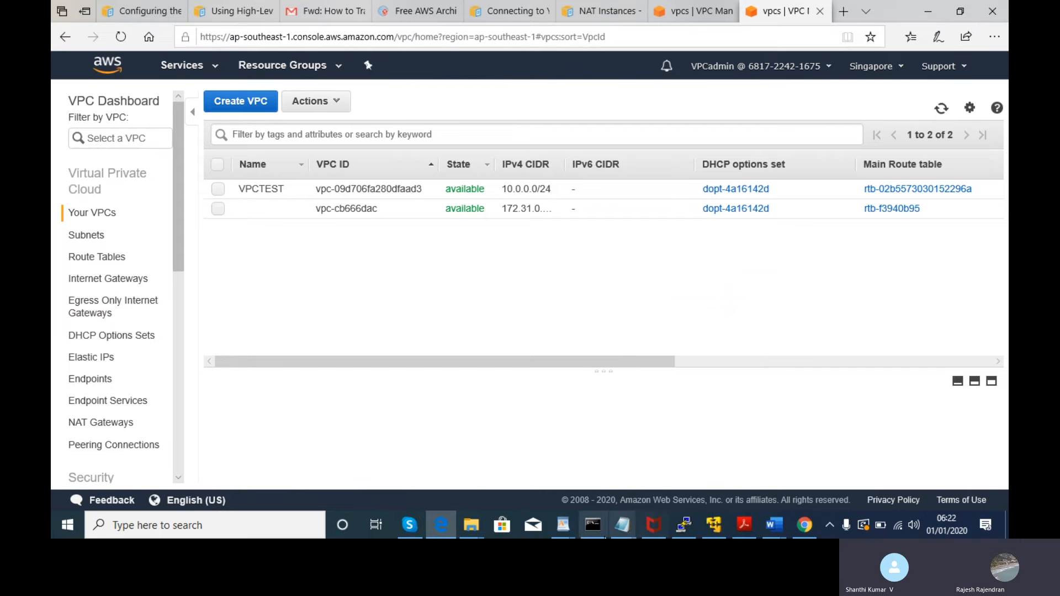
- Check the exercise notes, then select VPCTEST and enlarge its details pane
mouse_move(630, 534)
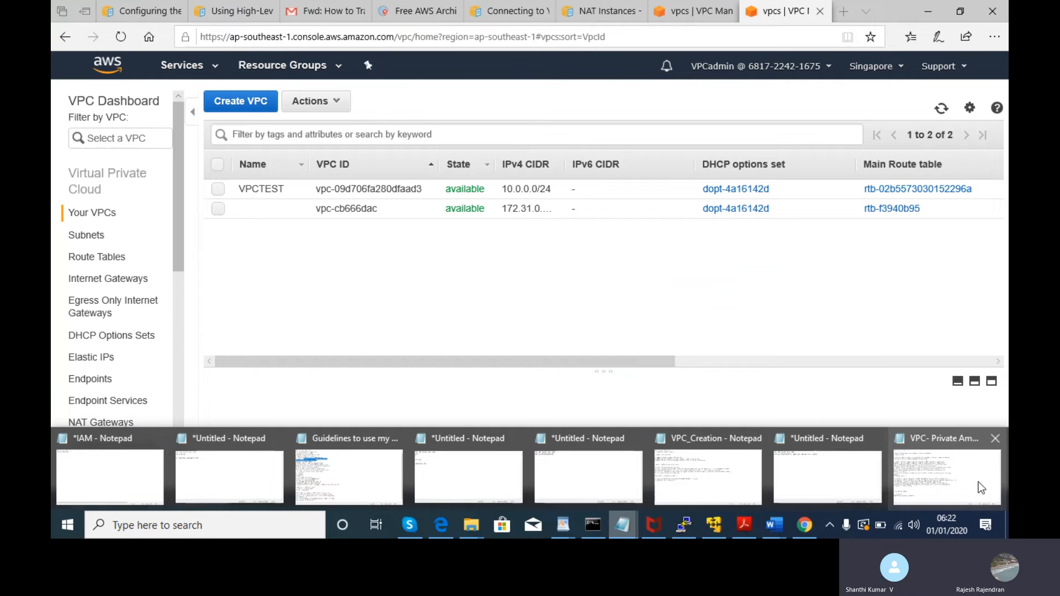
left_click(957, 476)
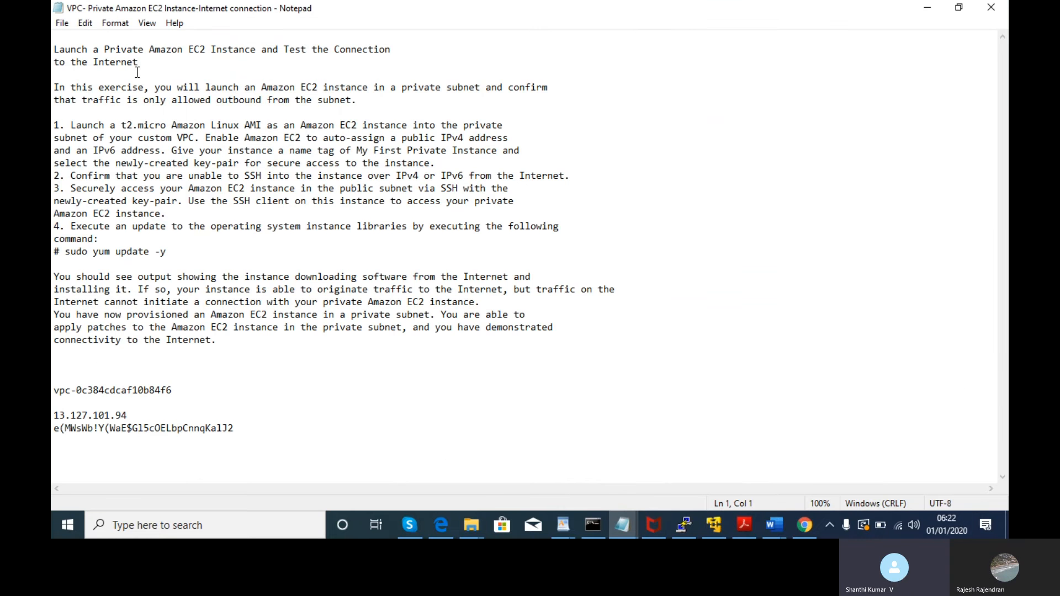
key("alt+Tab")
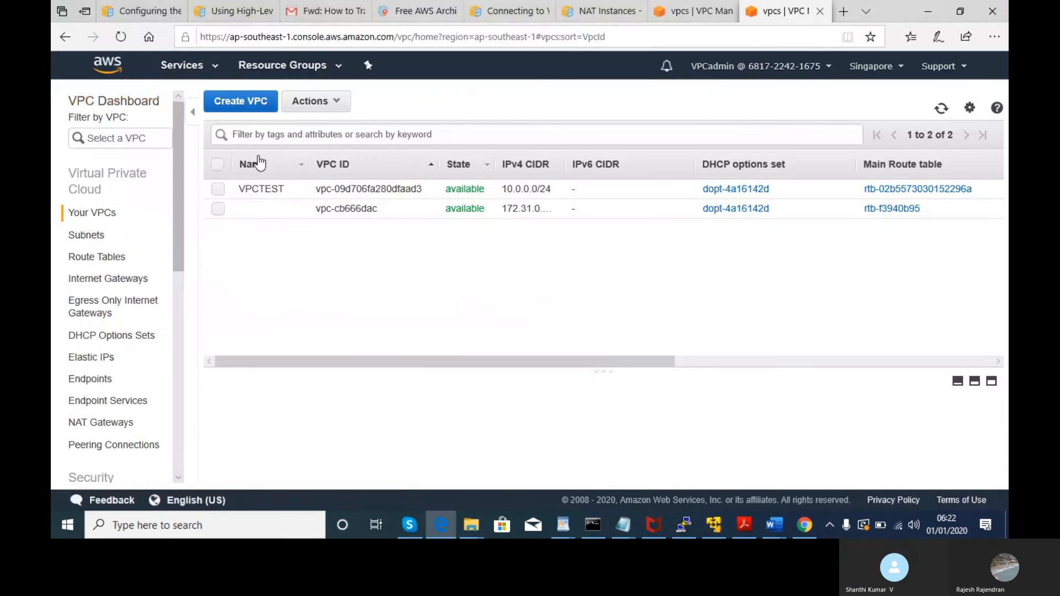
left_click(215, 191)
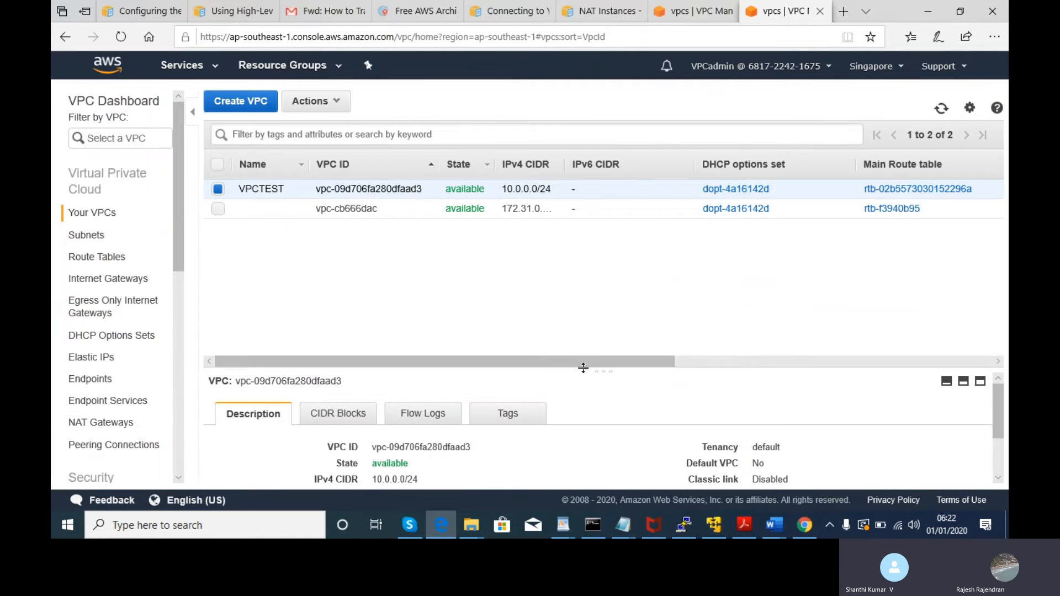
left_click_drag(584, 369, 582, 290)
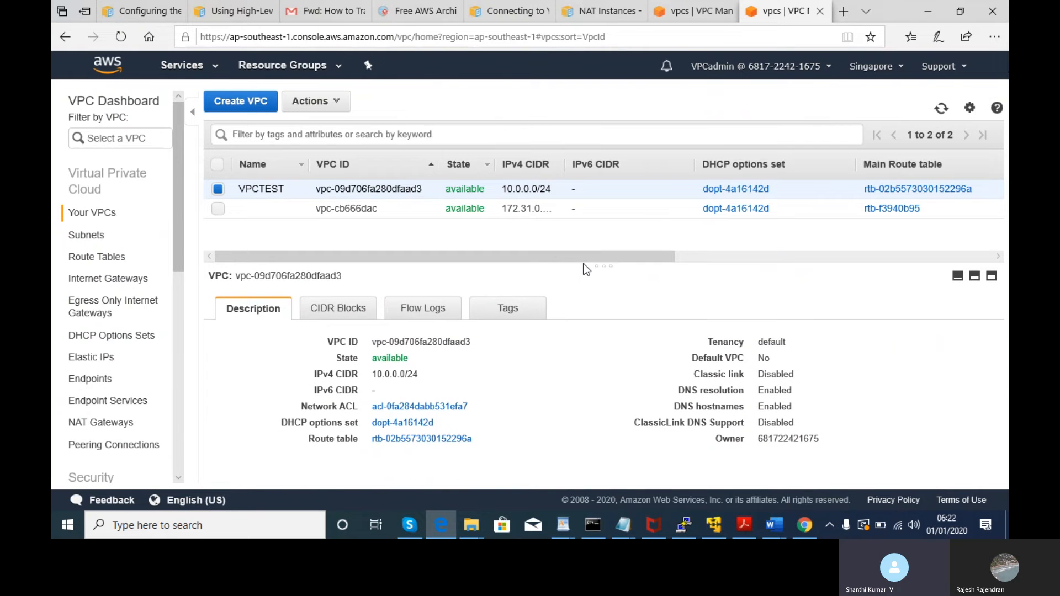
key("alt+Tab")
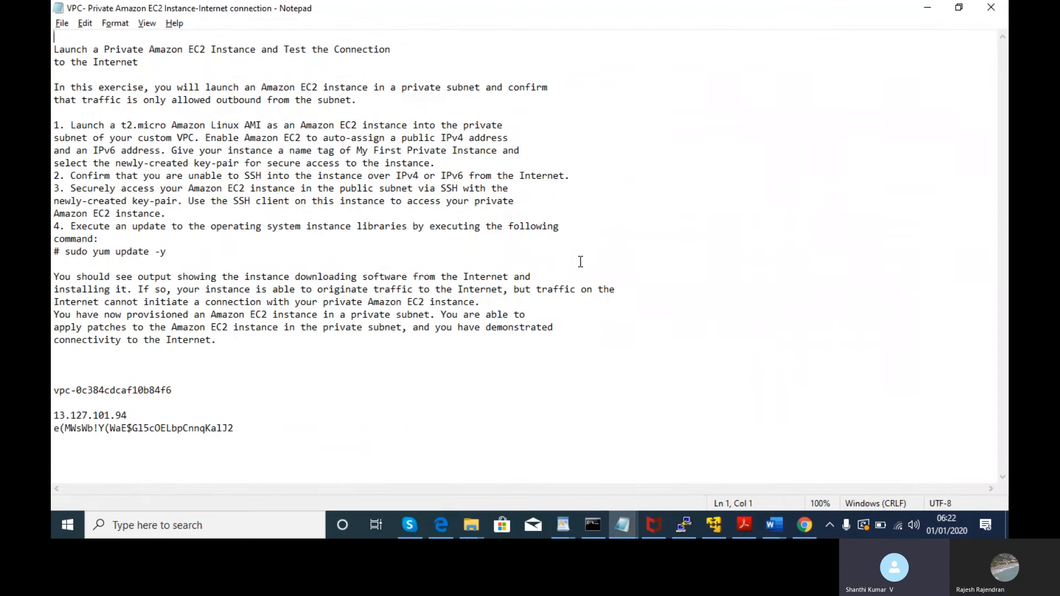
key("alt+Tab")
- Review VPCTEST's CIDR Blocks, Flow Logs and Tags, confirming the single 10.0.0.0/24 block, and open Actions
mouse_move(405, 338)
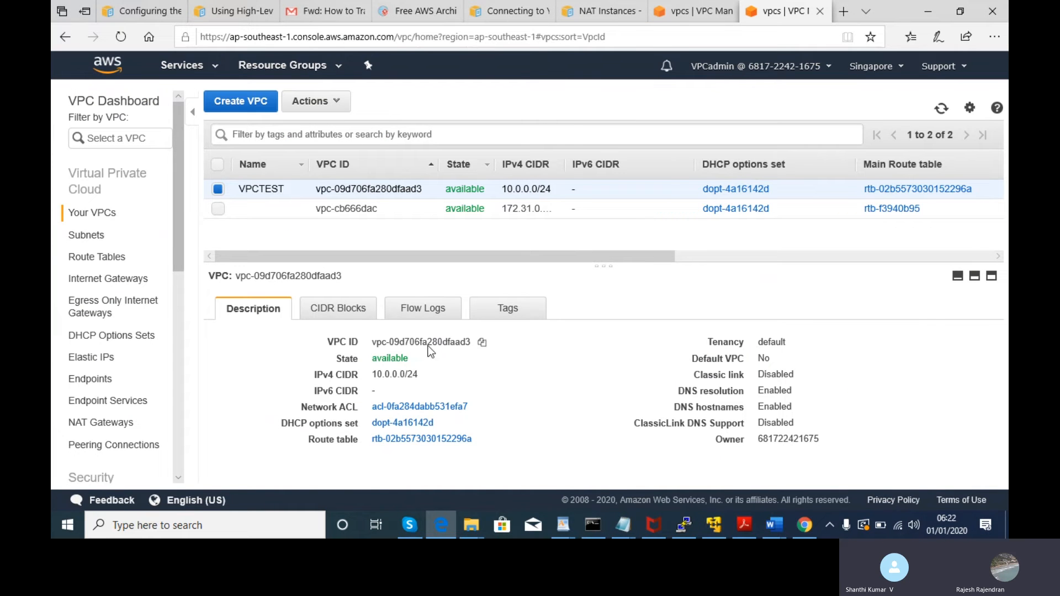
left_click(349, 310)
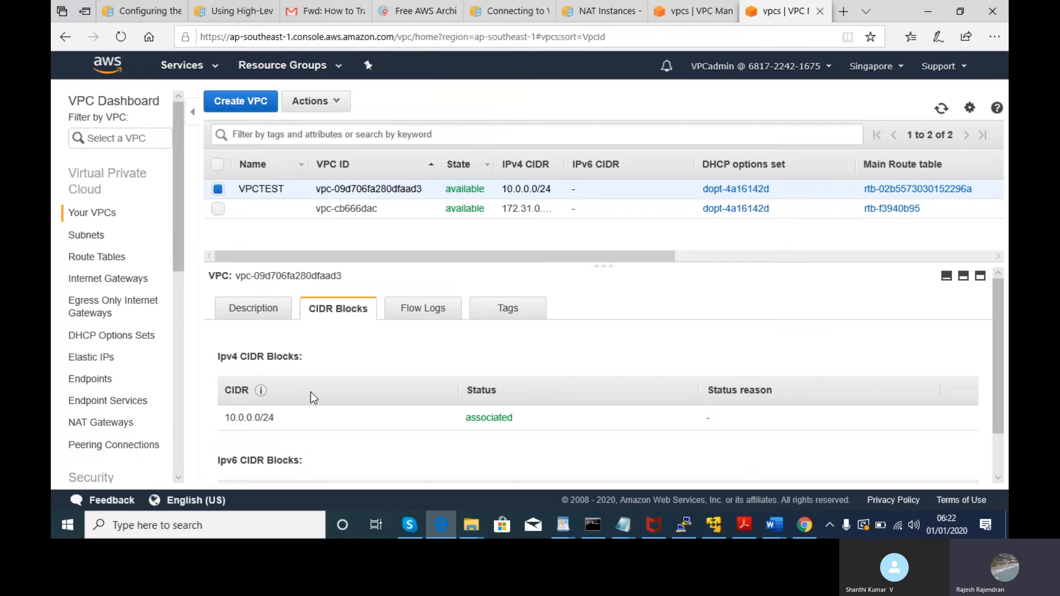
triple_click(221, 420)
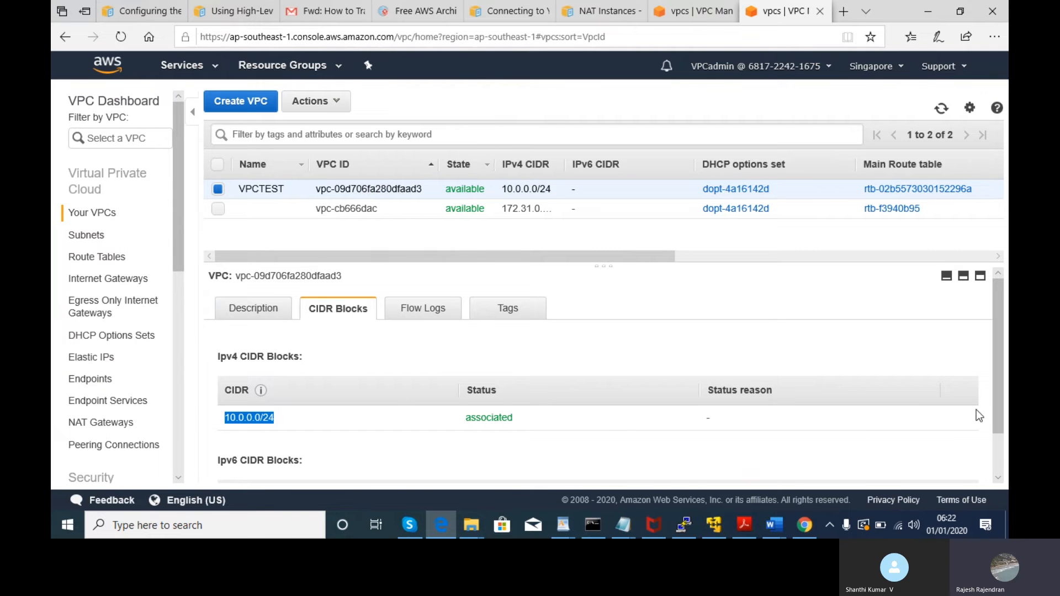
left_click_drag(1000, 390, 1007, 340)
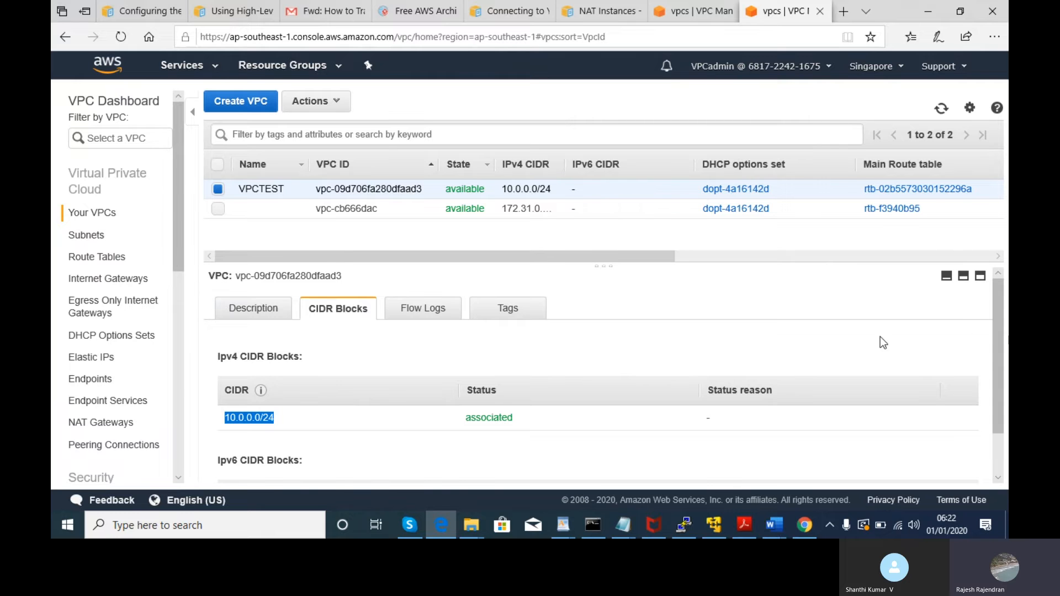
left_click(437, 311)
left_click(497, 309)
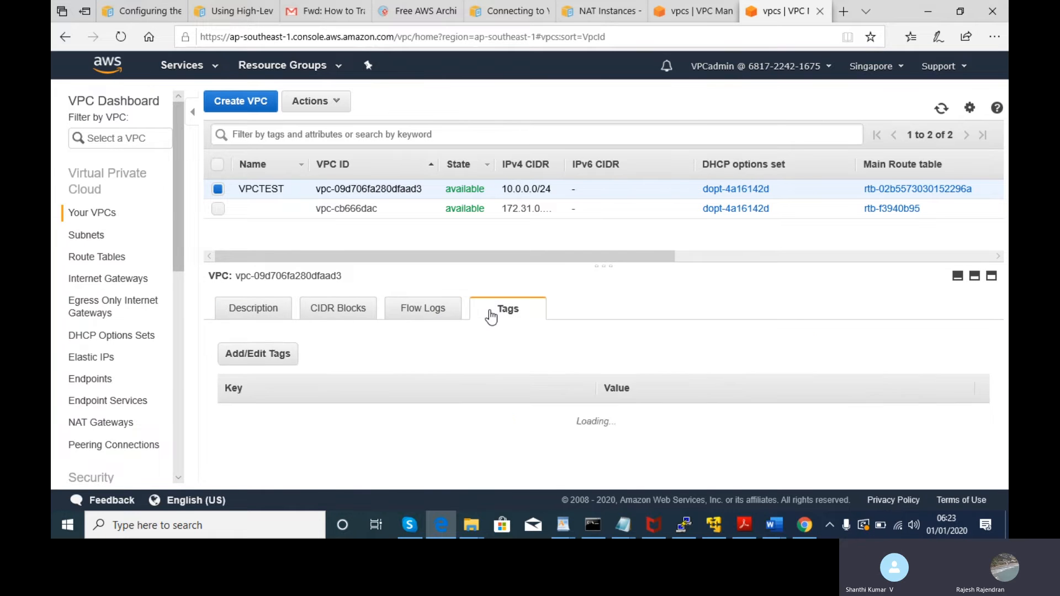
left_click(243, 312)
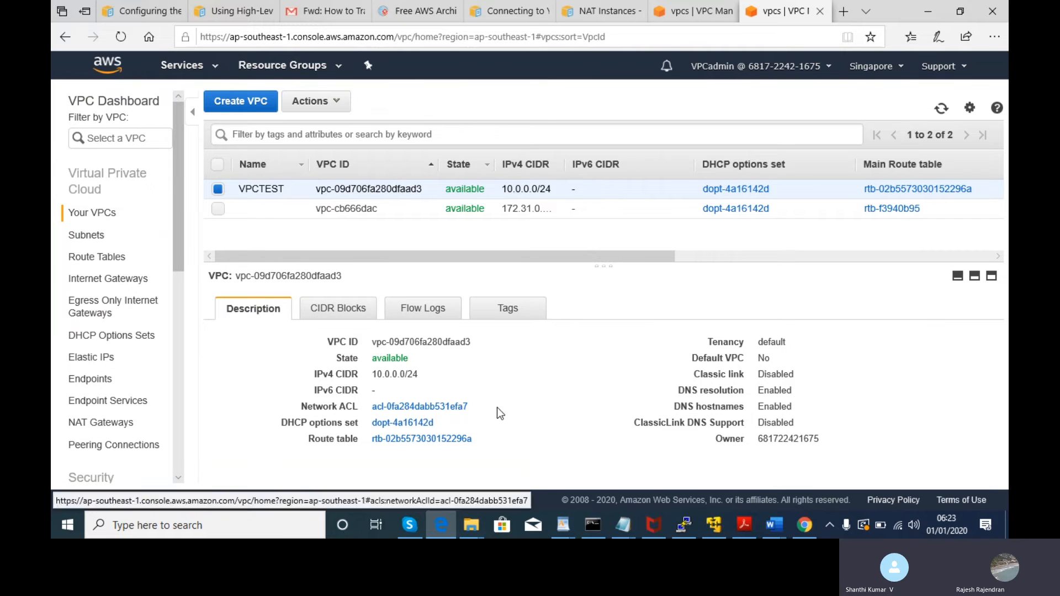
left_click_drag(419, 374, 374, 374)
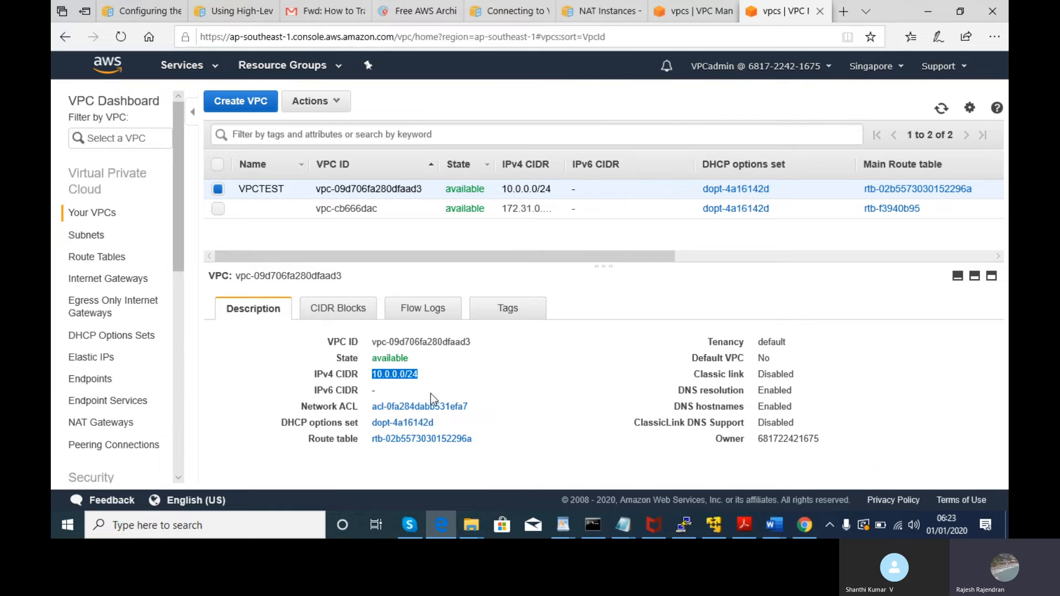
left_click(358, 315)
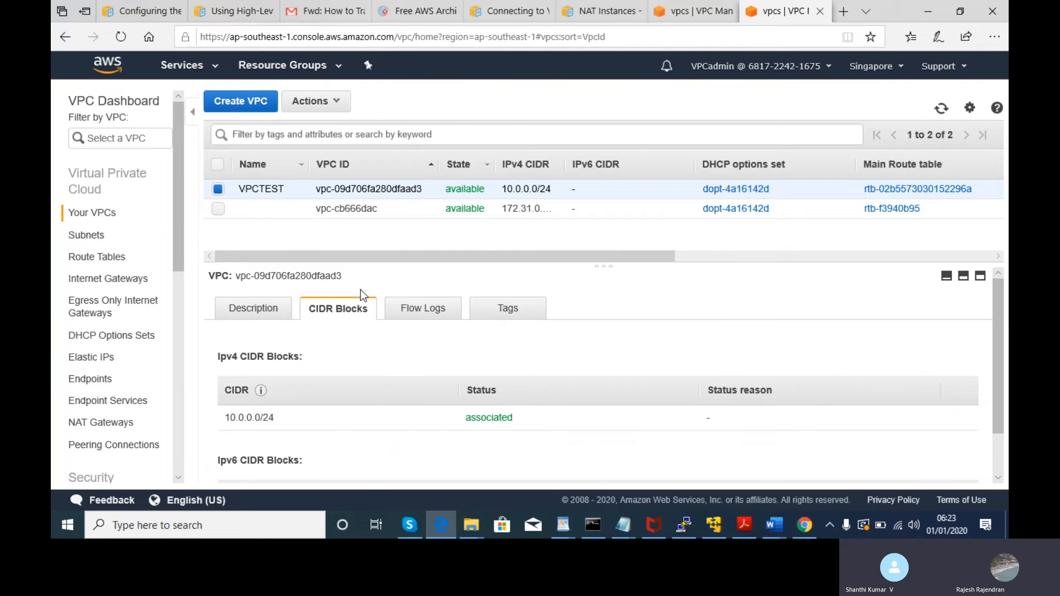
left_click_drag(419, 254, 340, 250)
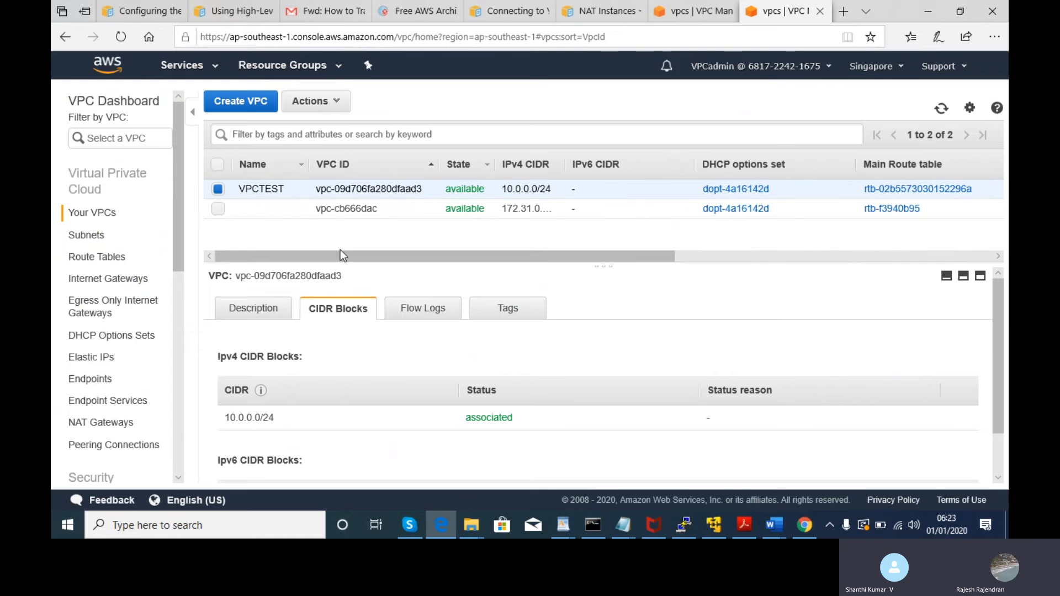
left_click(310, 105)
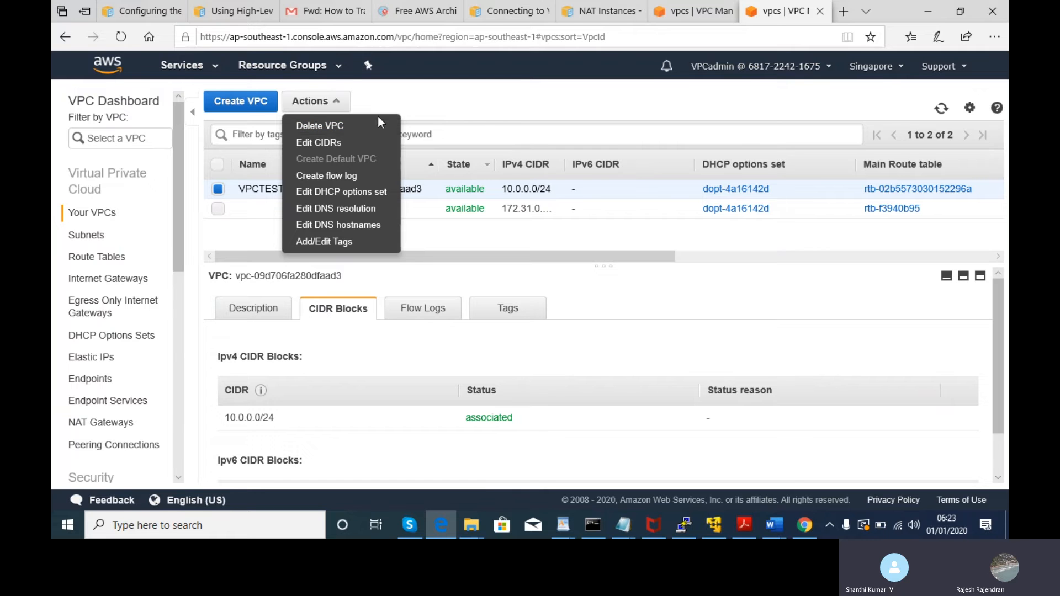
- Select the Public subnet in Subnets, enlarge its details and highlight its 10.0.0.0/28 CIDR
left_click(426, 111)
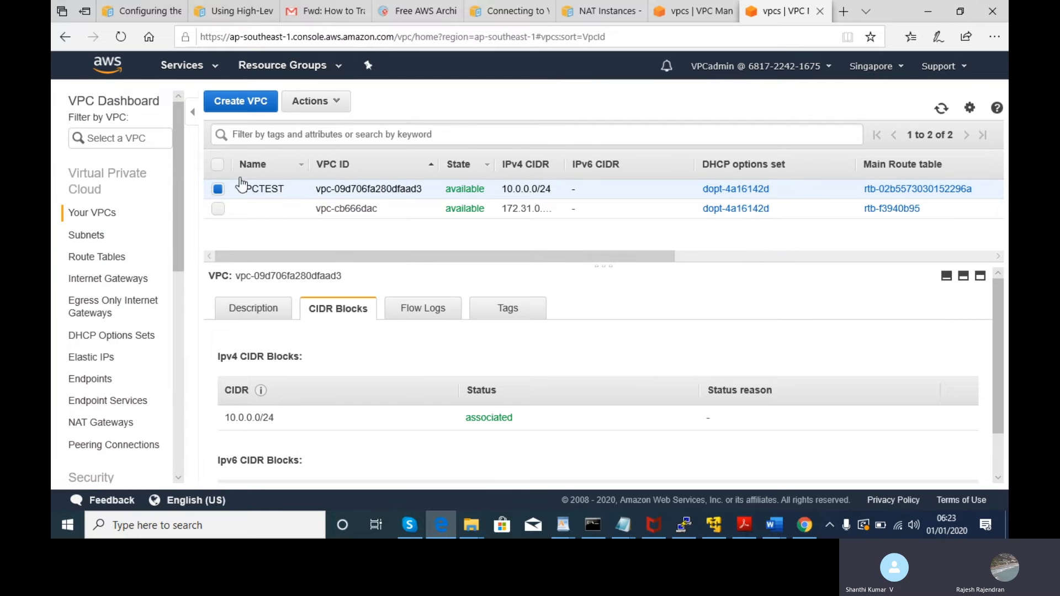
left_click(93, 234)
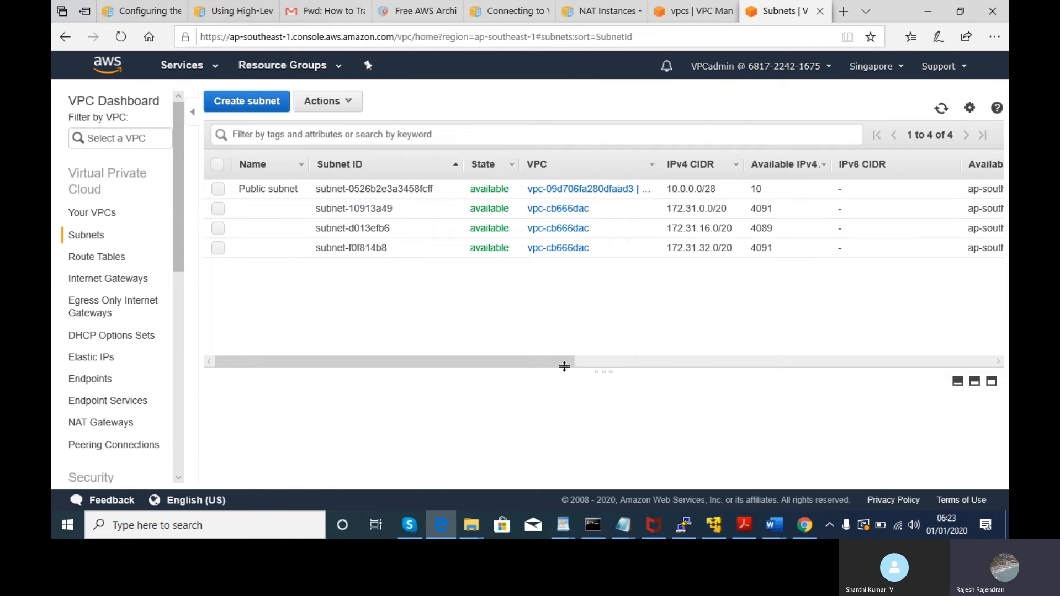
left_click_drag(532, 361, 379, 354)
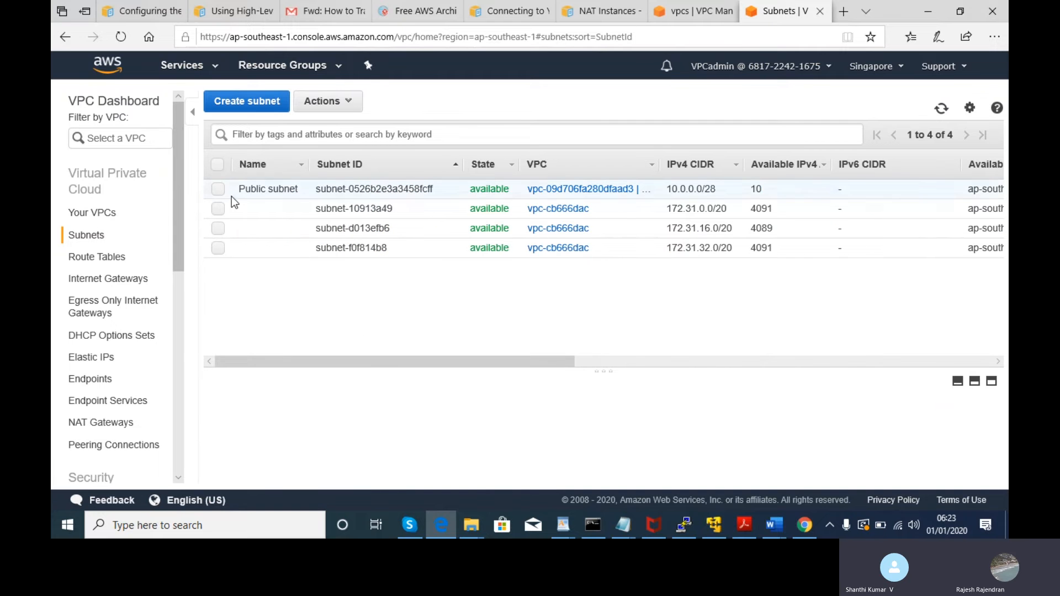
left_click(218, 190)
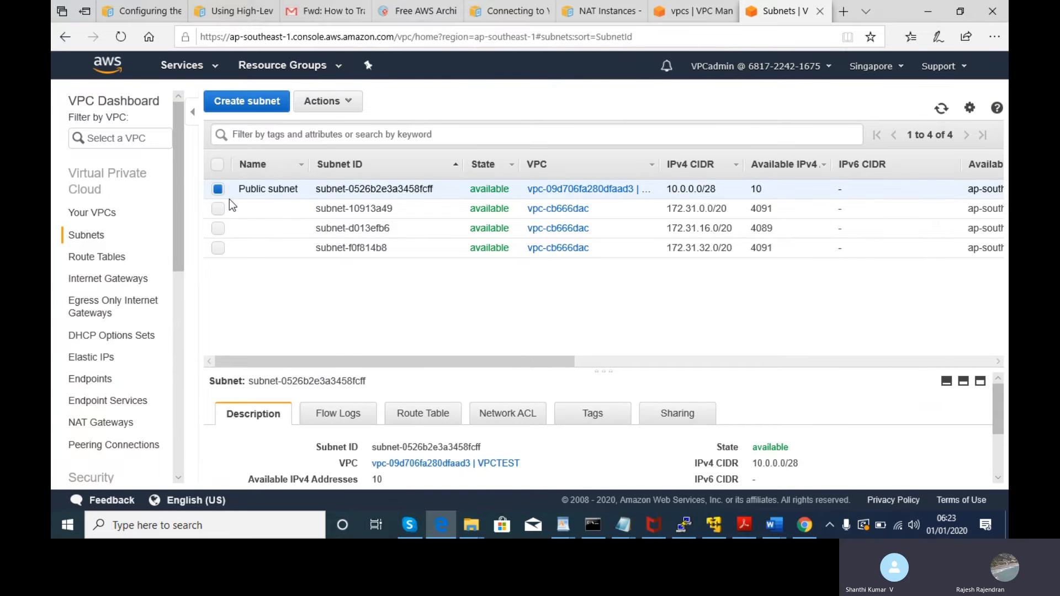
left_click_drag(509, 373, 526, 286)
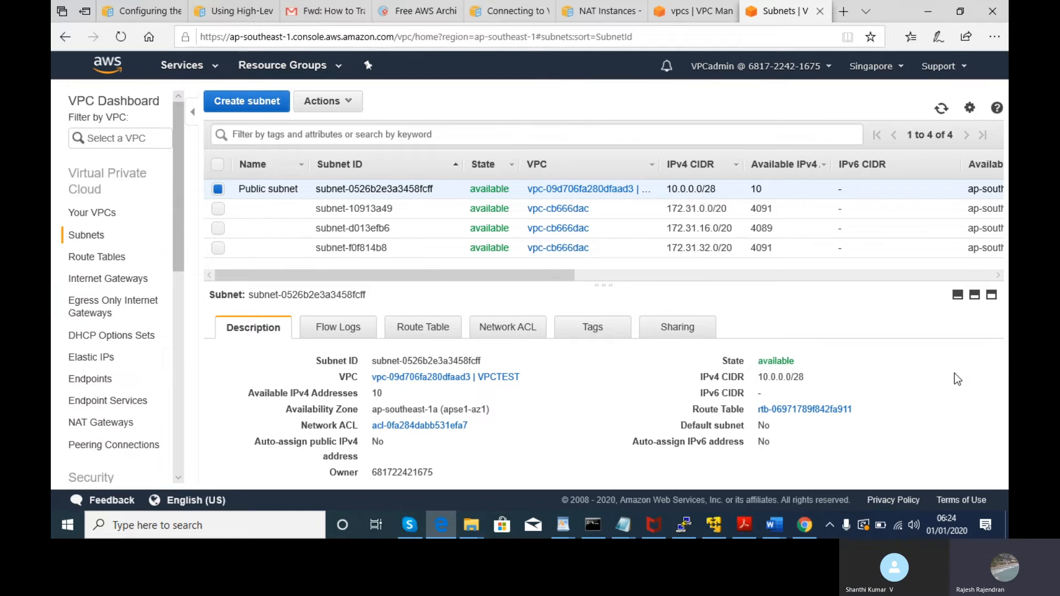
left_click_drag(823, 386, 756, 372)
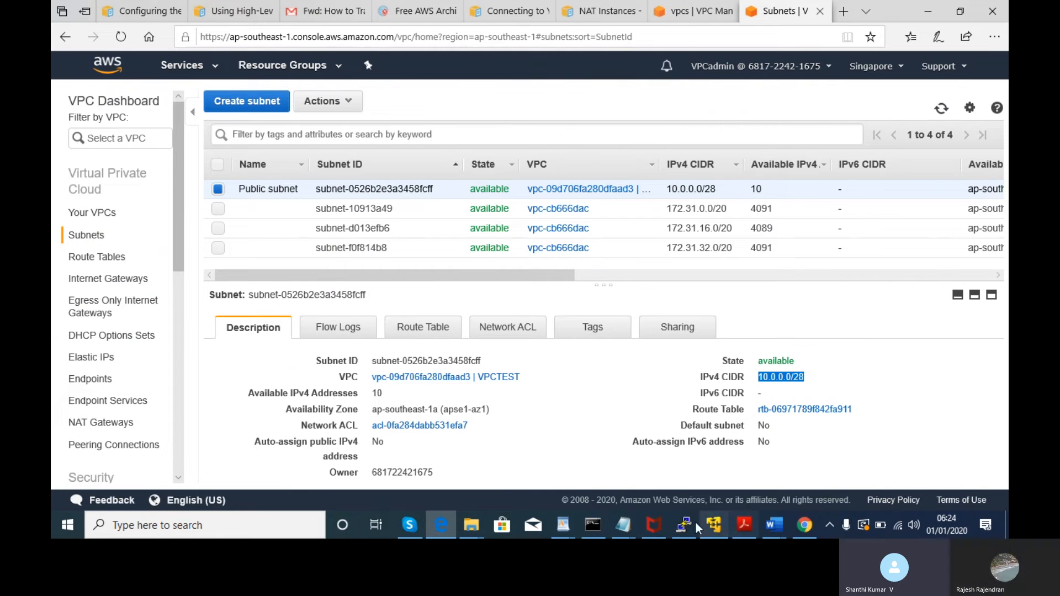
left_click(335, 5)
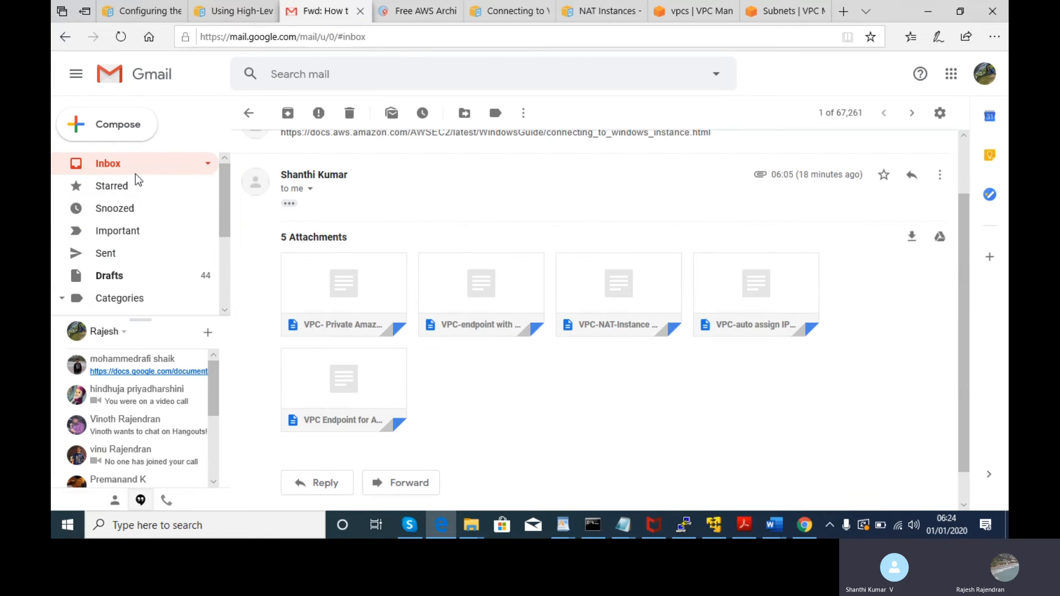
- Download 'VPC-CIDR-Block-IP Addresses allocate size.docx' from the VPC Chapter & labs email, then return to Subnets
left_click(138, 163)
left_click(442, 246)
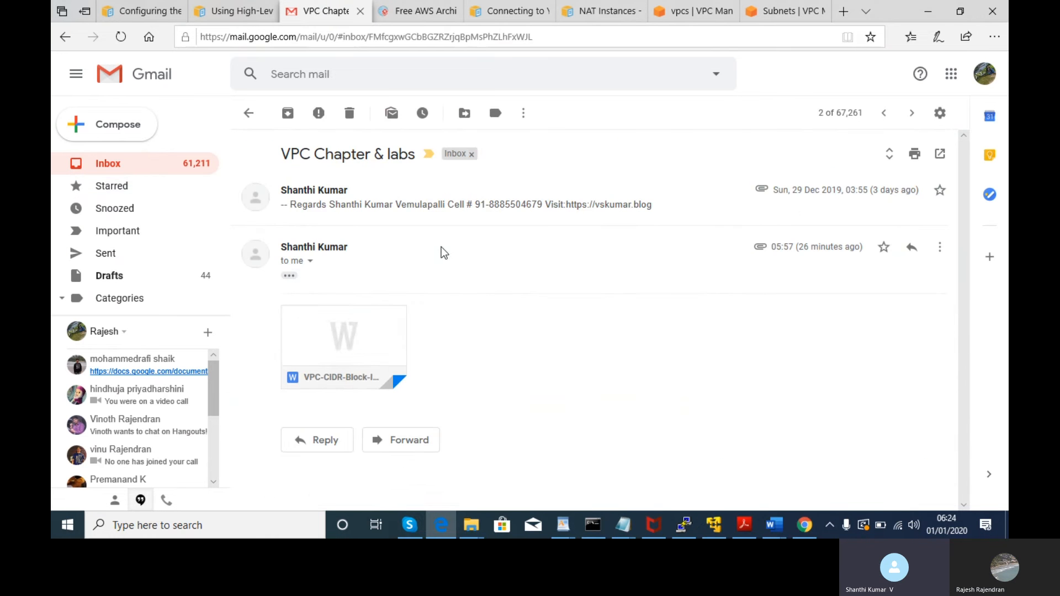
mouse_move(366, 372)
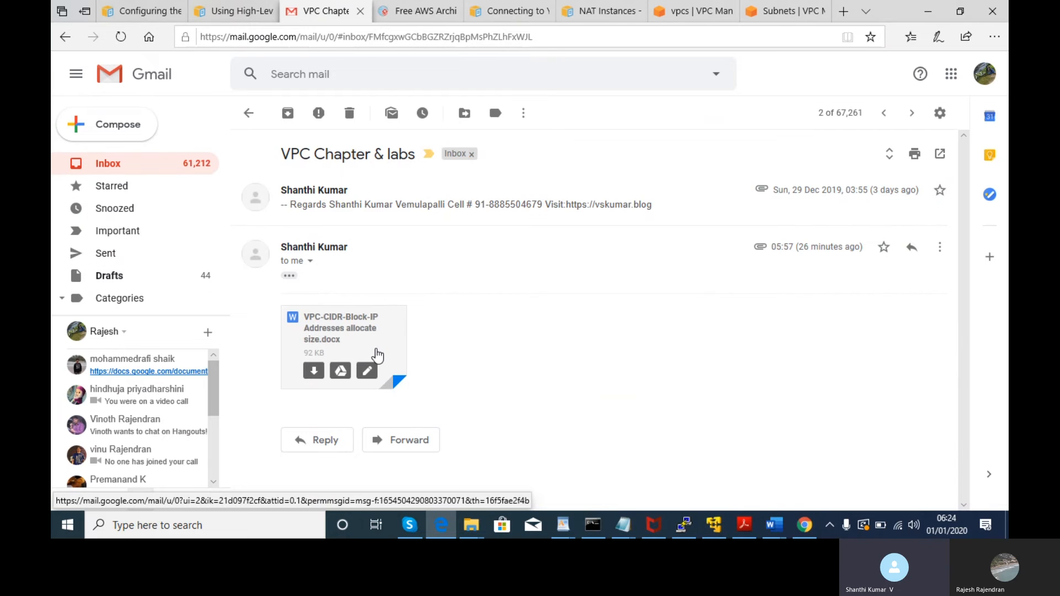
left_click(378, 352)
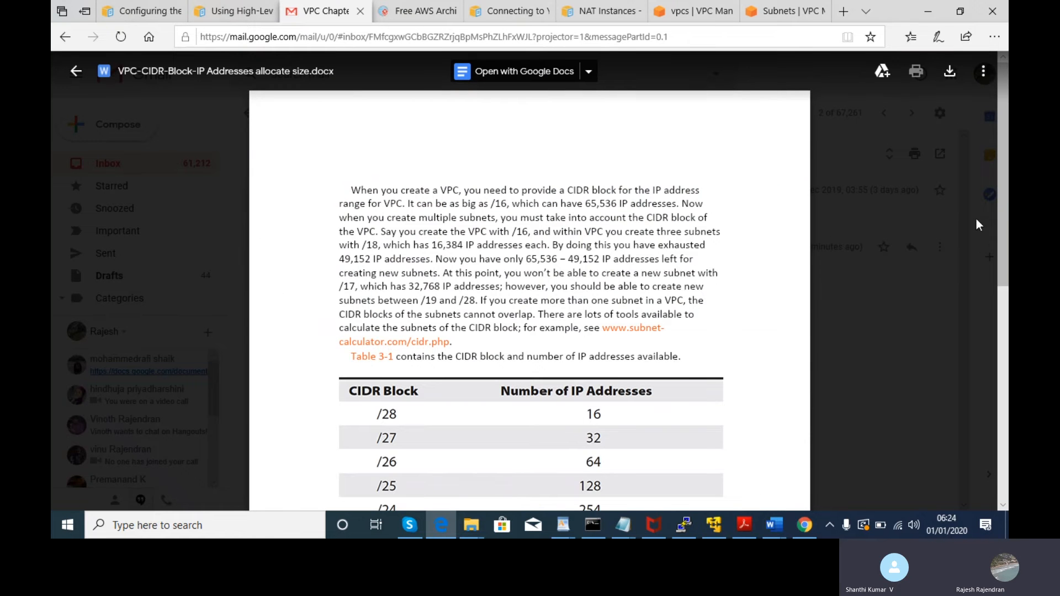
left_click(949, 72)
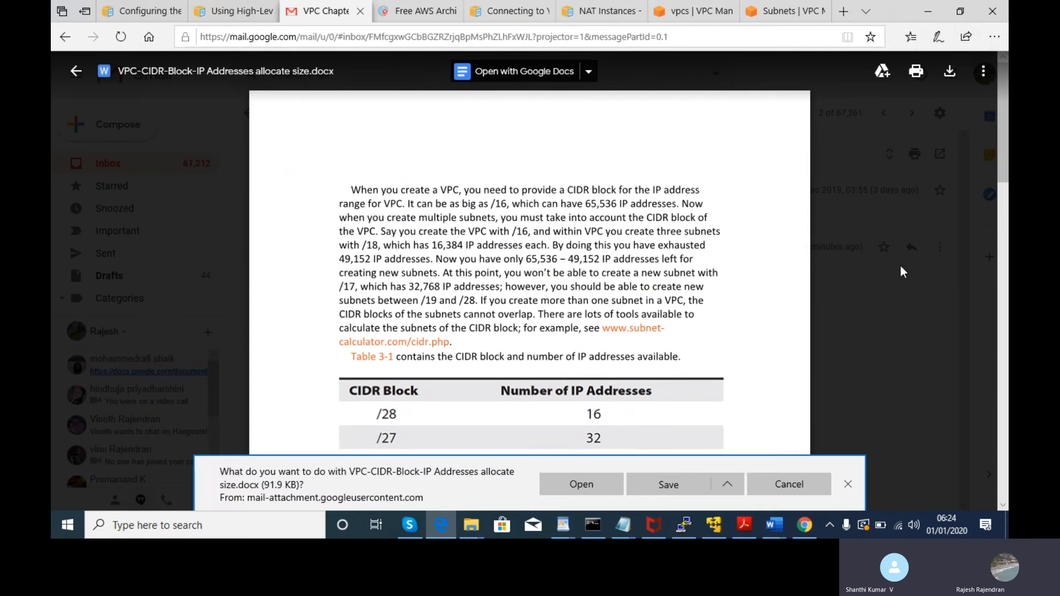
left_click(668, 492)
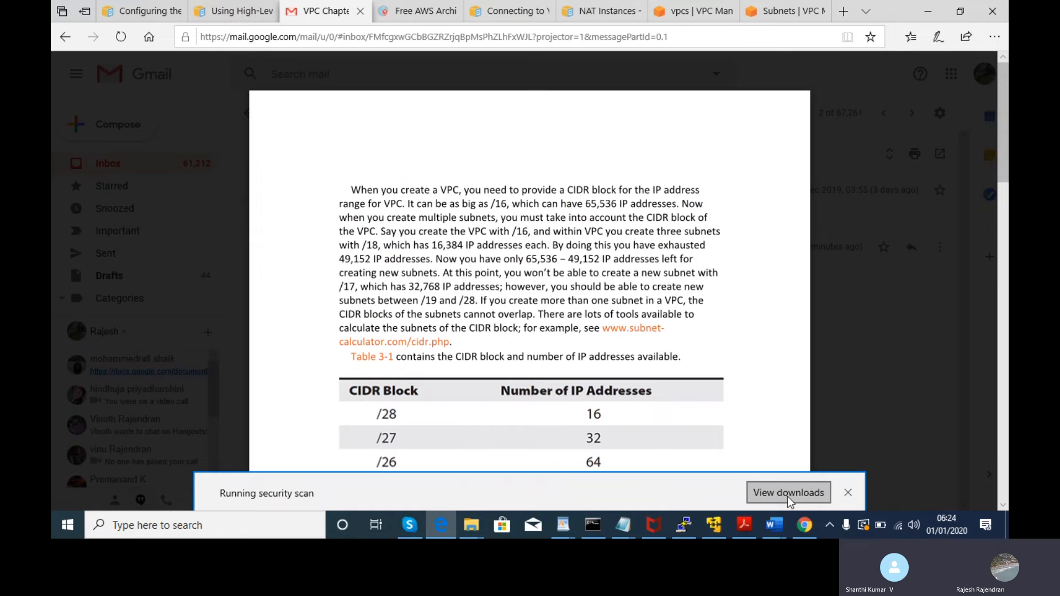
left_click_drag(1003, 161, 1008, 197)
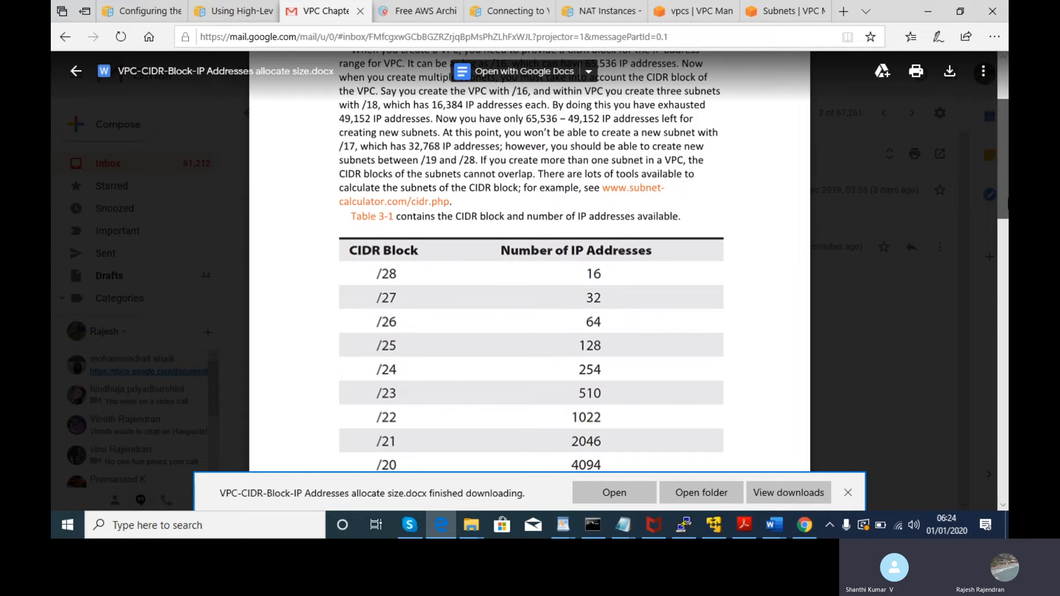
left_click_drag(1008, 197, 1008, 219)
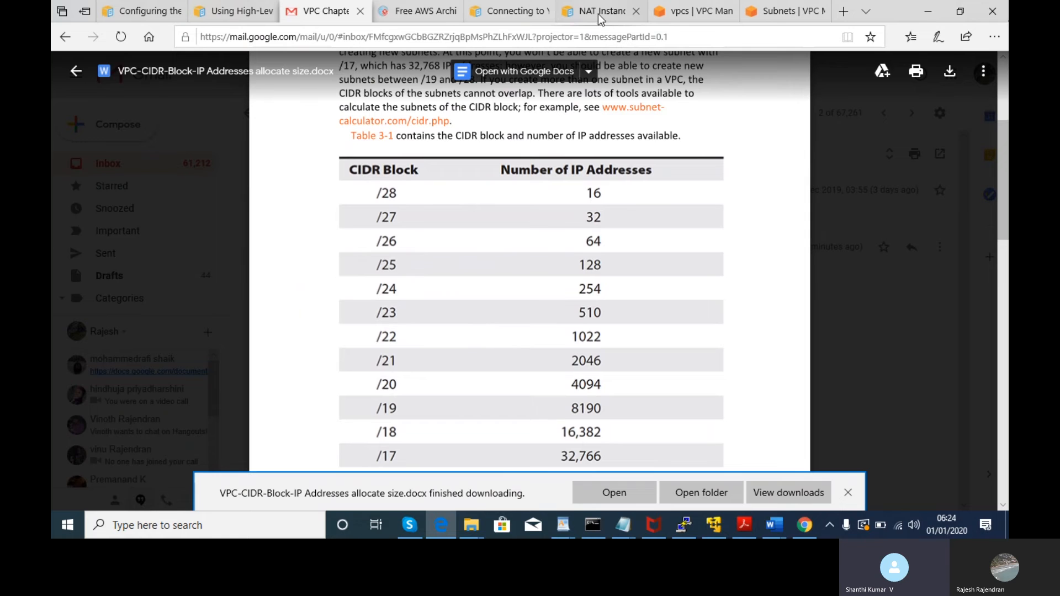
left_click(784, 11)
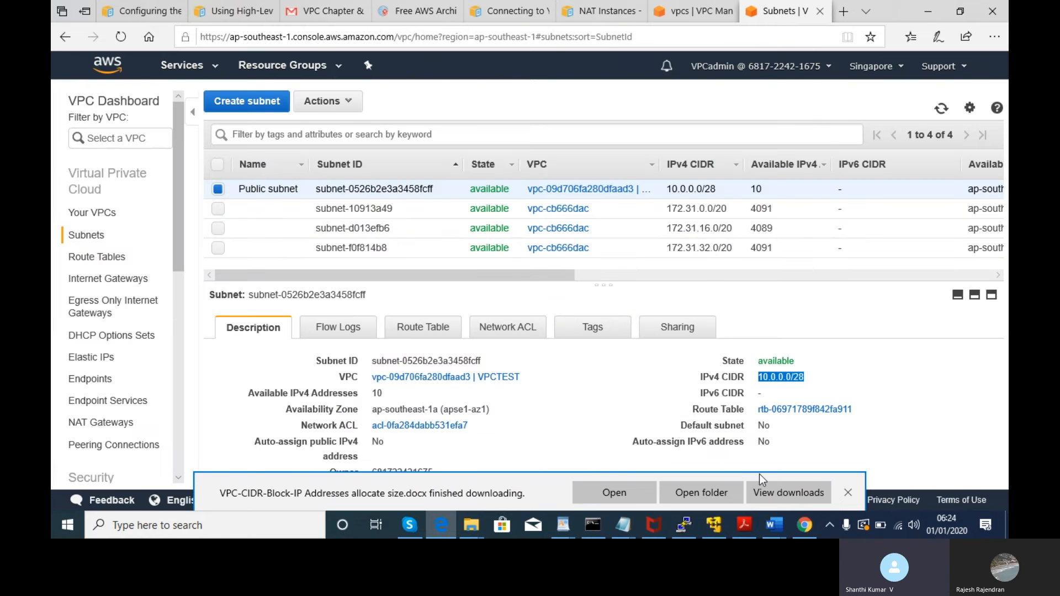
- Consult the CIDR size table in the email tab, then come back to the Subnets page
left_click_drag(801, 376, 771, 377)
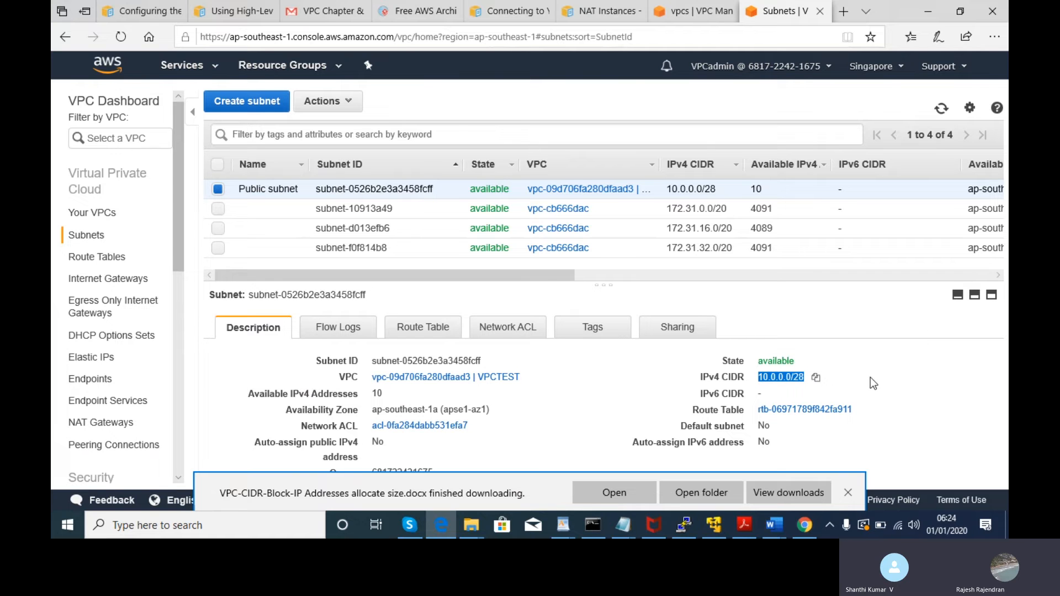
key("alt+Tab")
key("Escape")
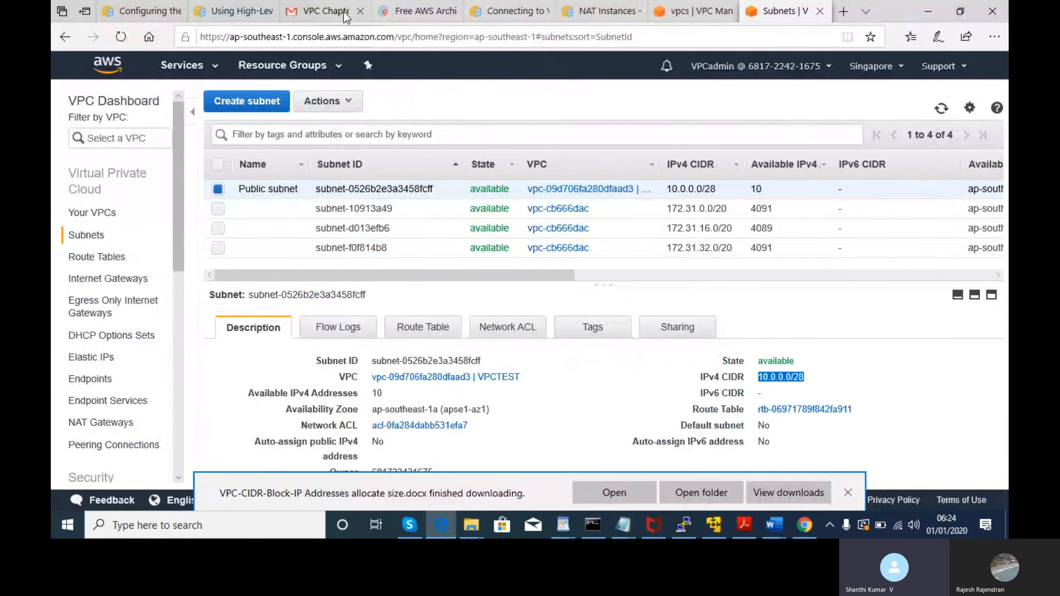
mouse_move(342, 13)
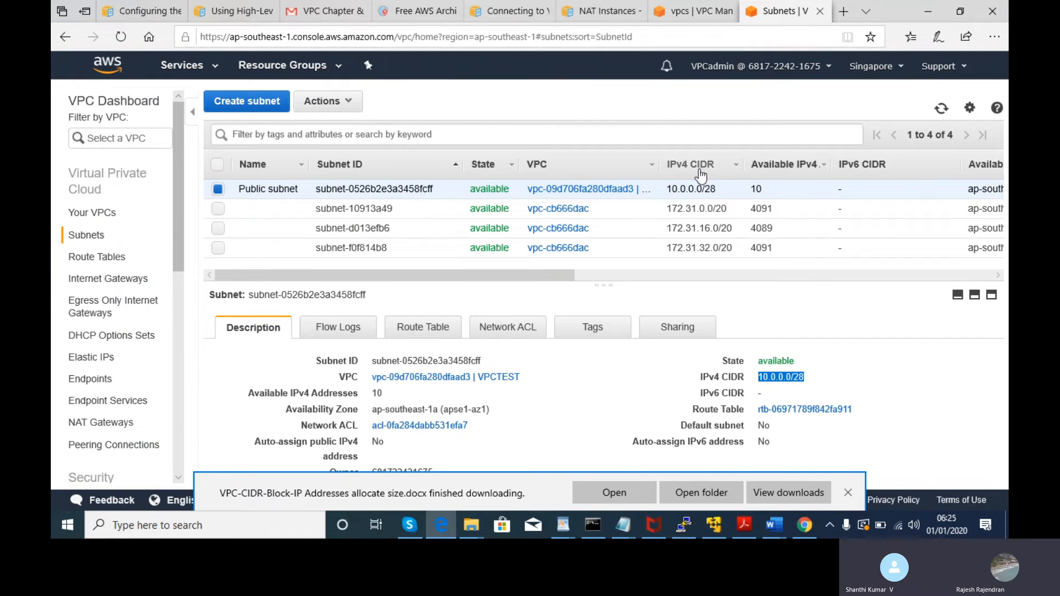
left_click(316, 7)
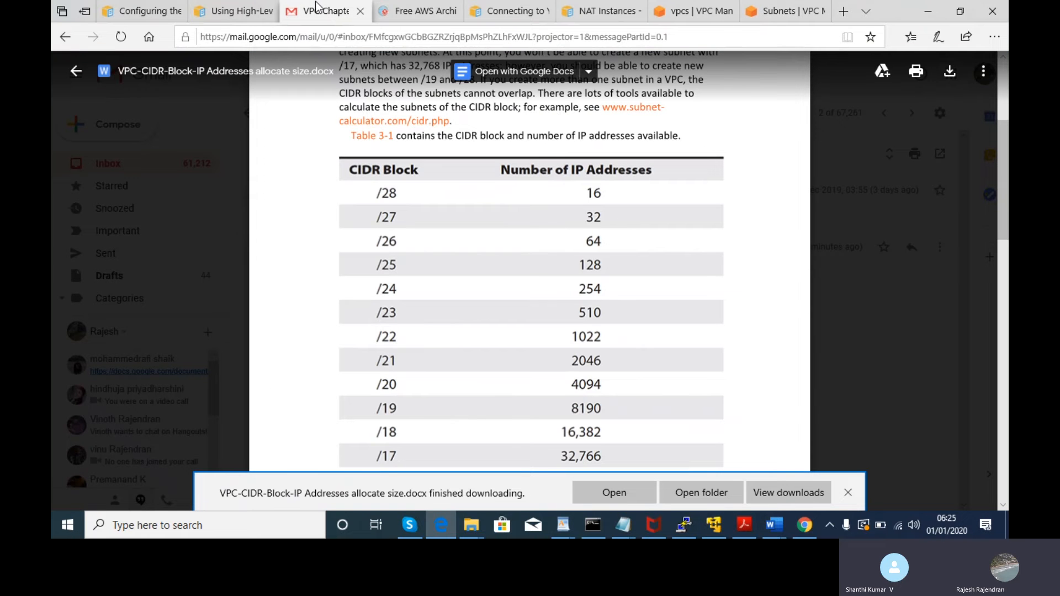
left_click(780, 11)
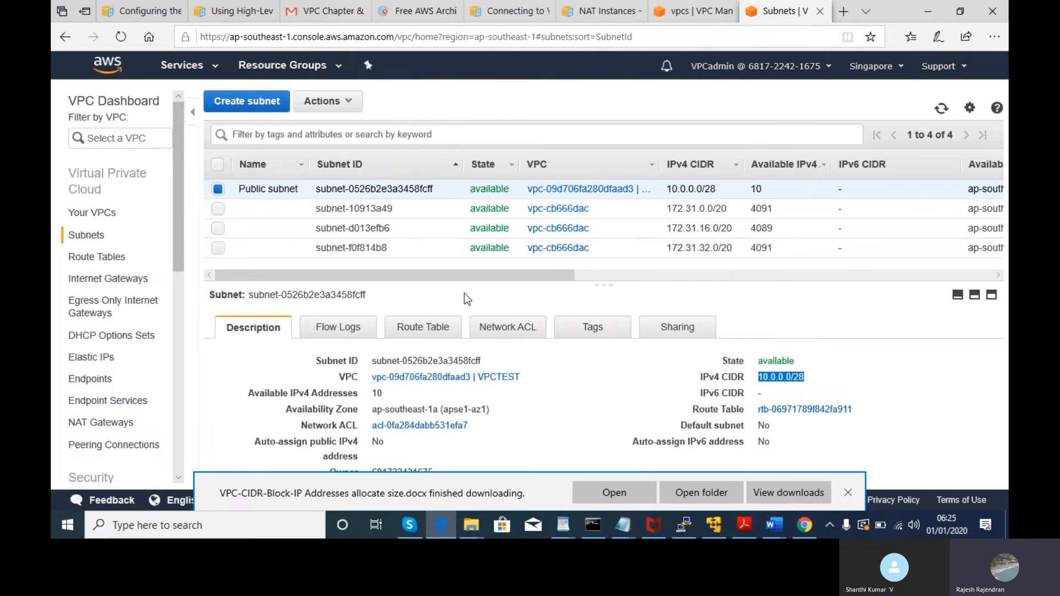
- Check the Public subnet's route table, return to its description, and open the subnet Actions list
left_click(423, 326)
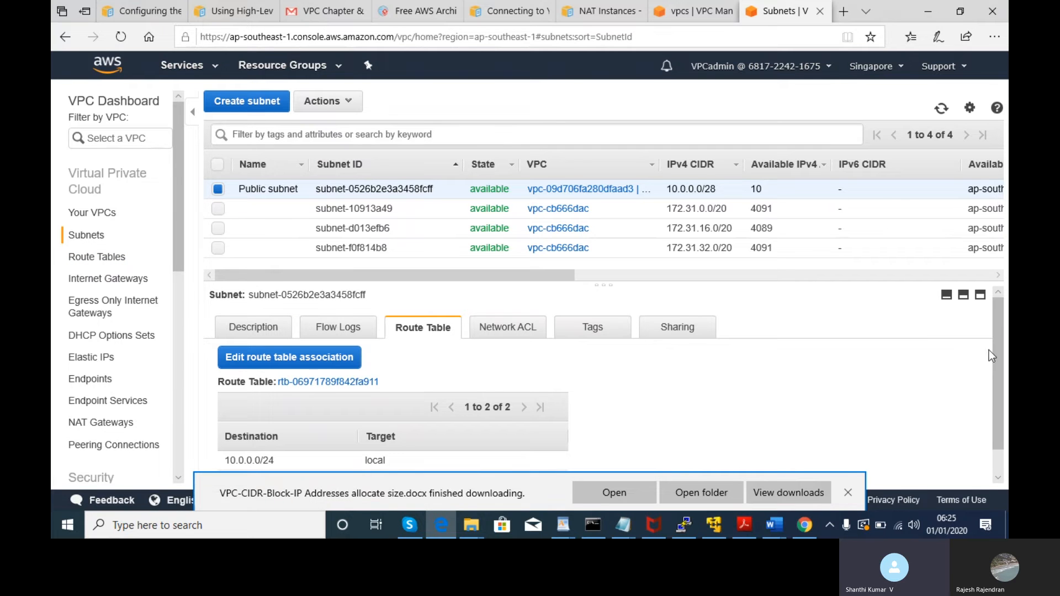
left_click_drag(999, 324, 1006, 357)
left_click_drag(1008, 417, 972, 252)
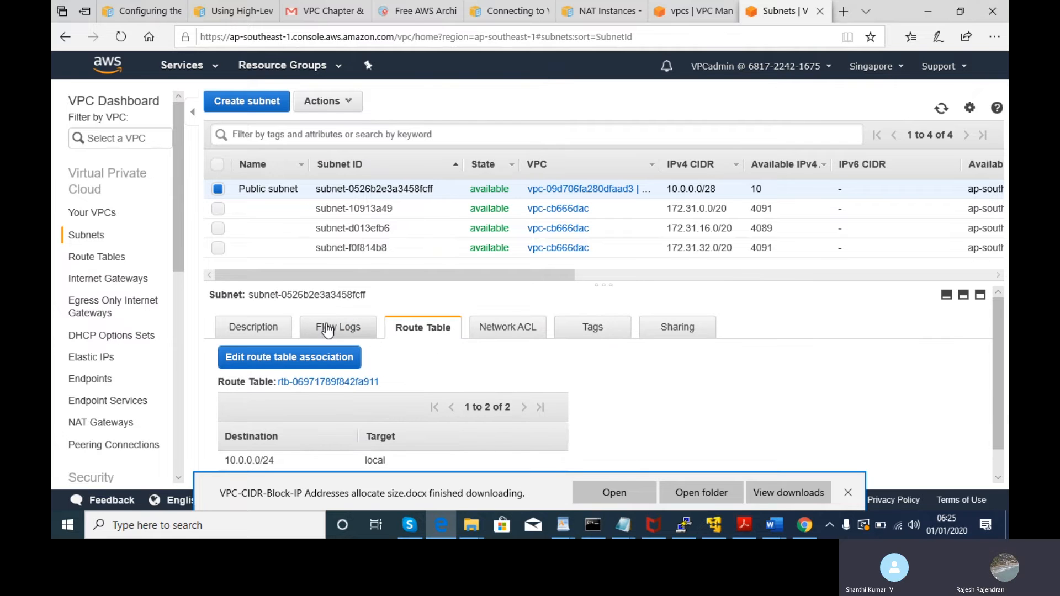
left_click(264, 326)
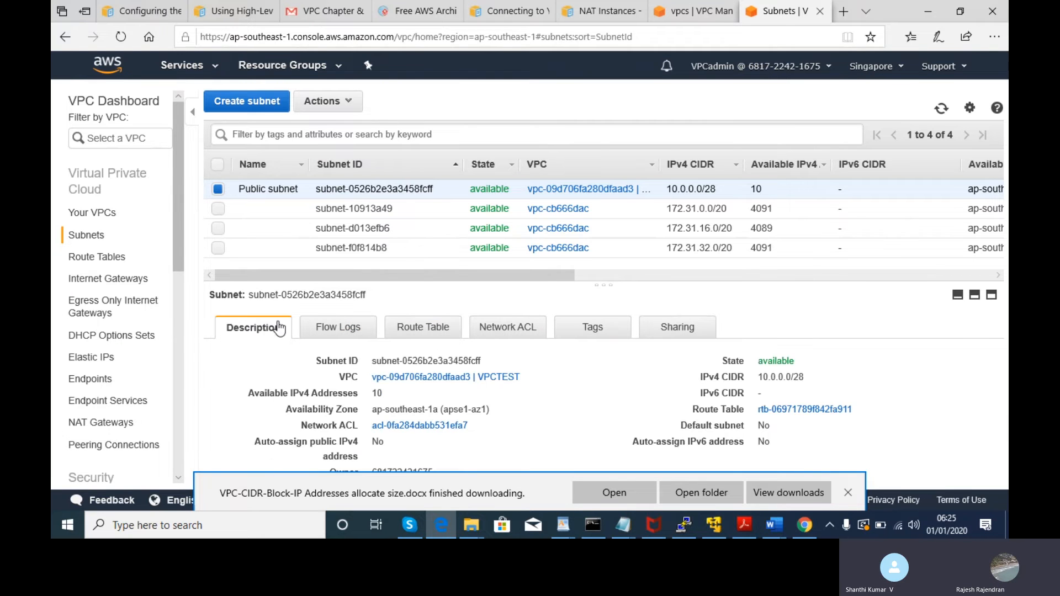
left_click_drag(810, 377, 759, 384)
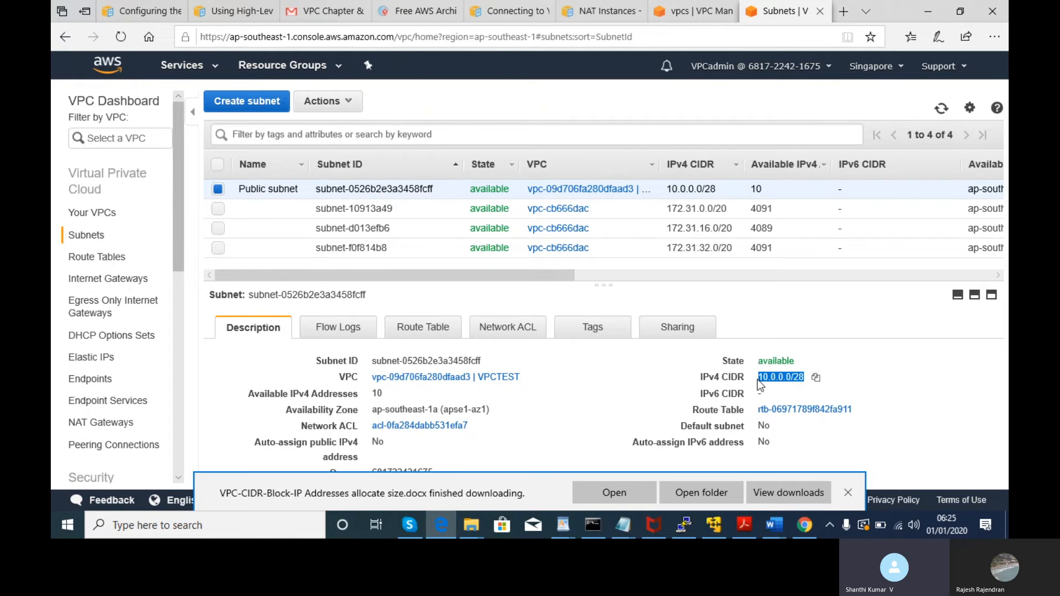
left_click(346, 104)
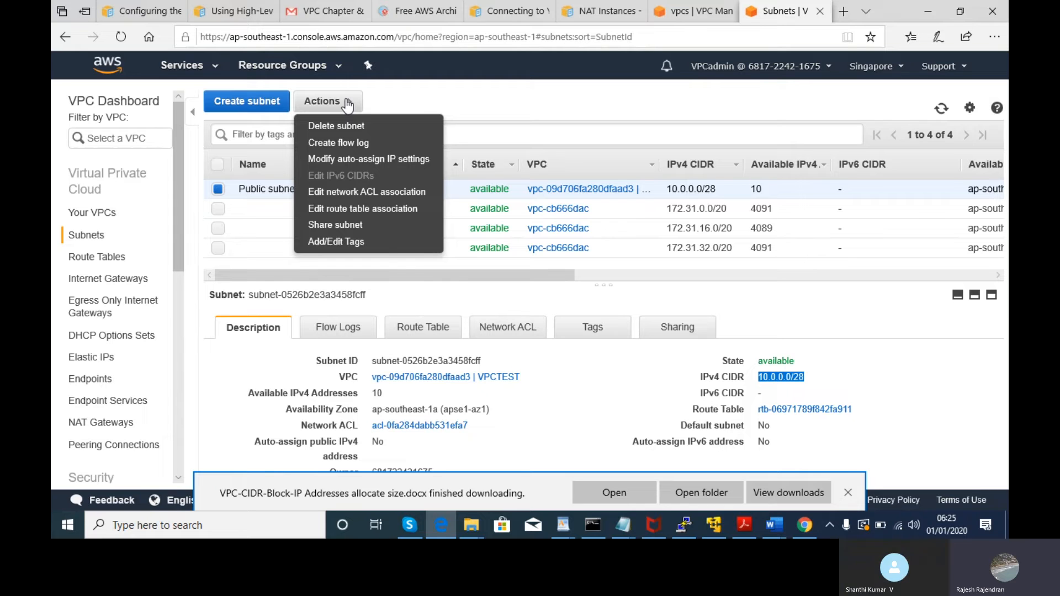
- Open and cancel the Public subnet's route table association editor, then start an empty new subnet form
left_click(382, 219)
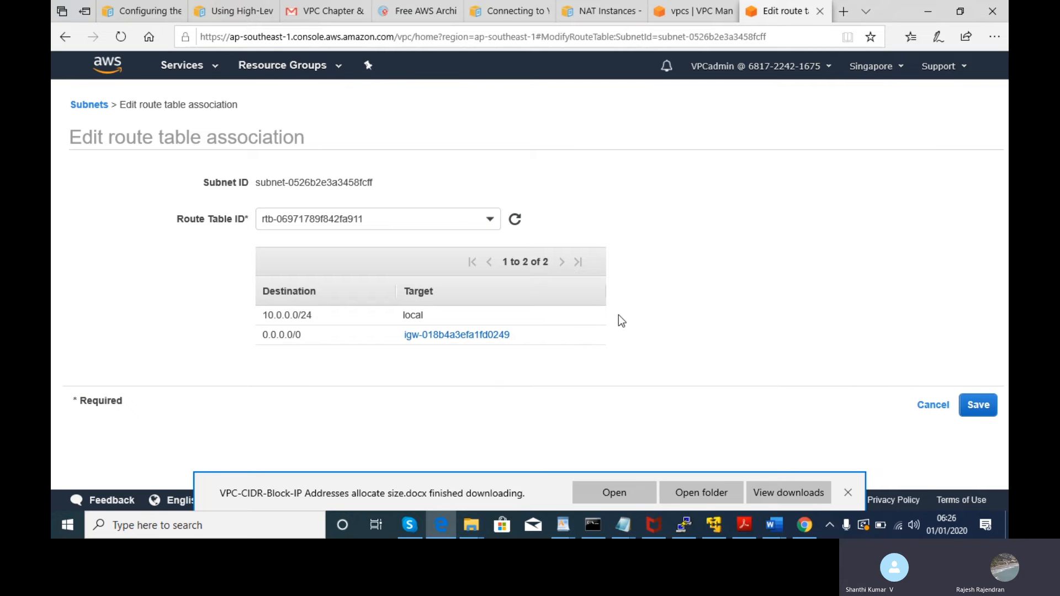
left_click(938, 406)
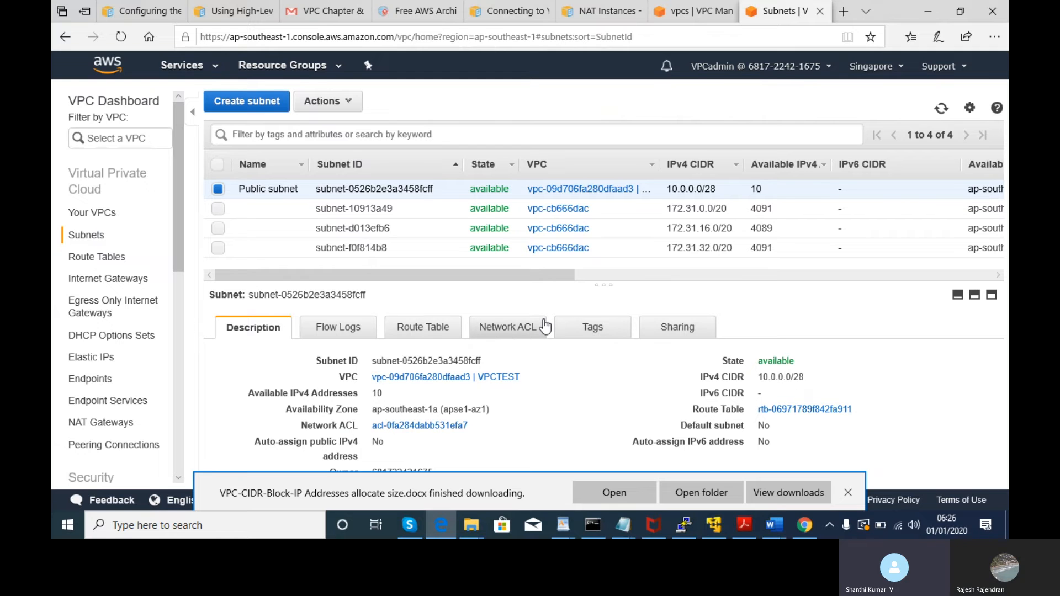
left_click(341, 105)
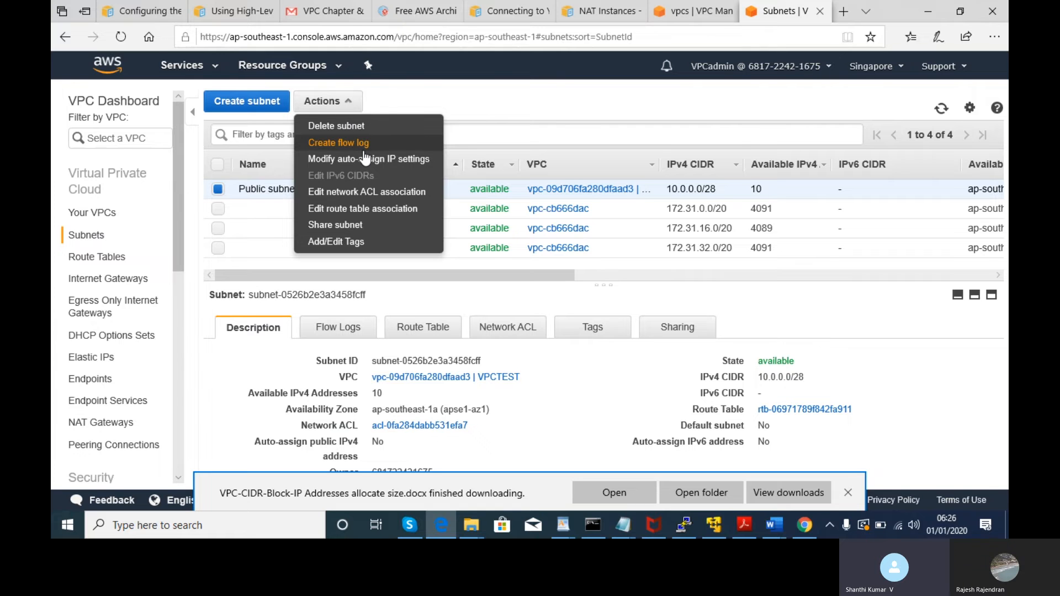
left_click(447, 109)
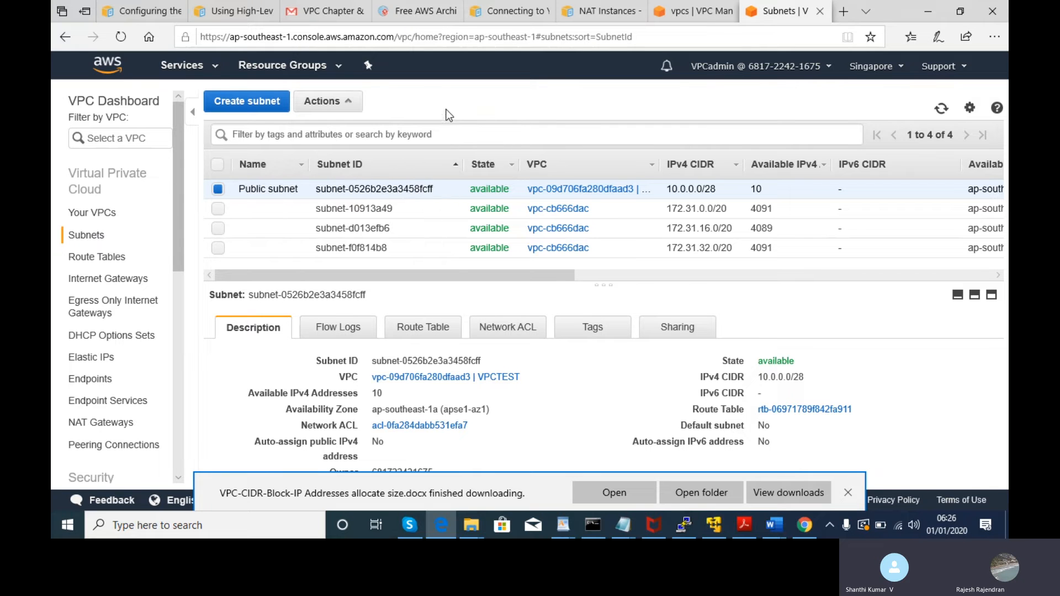
left_click(255, 102)
- Name the subnet 'Privatesubnet-VPCtest' and assign it to the VPCTEST VPC (10.0.0.0/24)
left_click(294, 218)
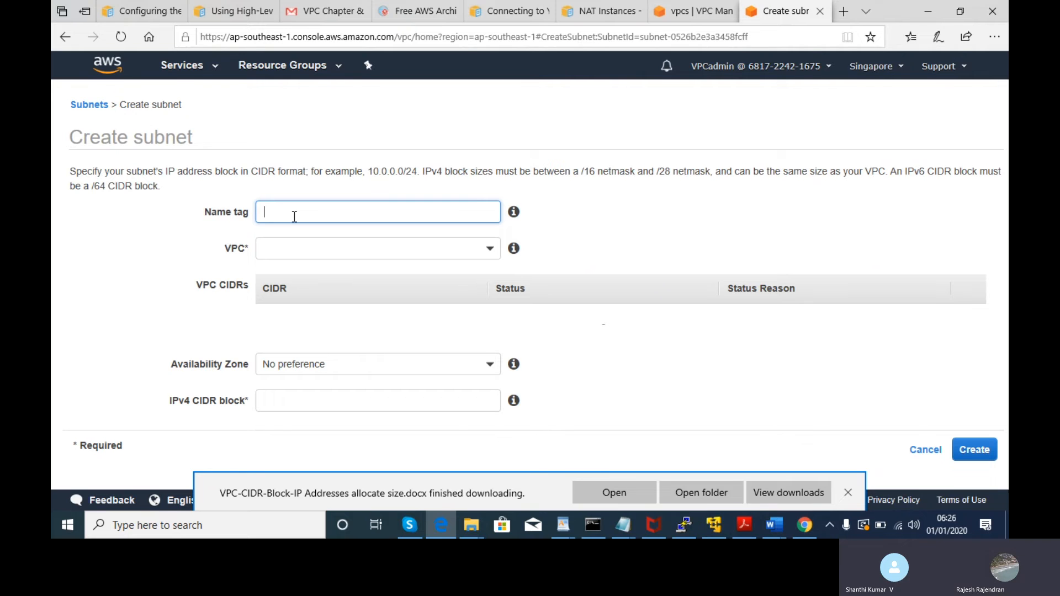
type("Pr")
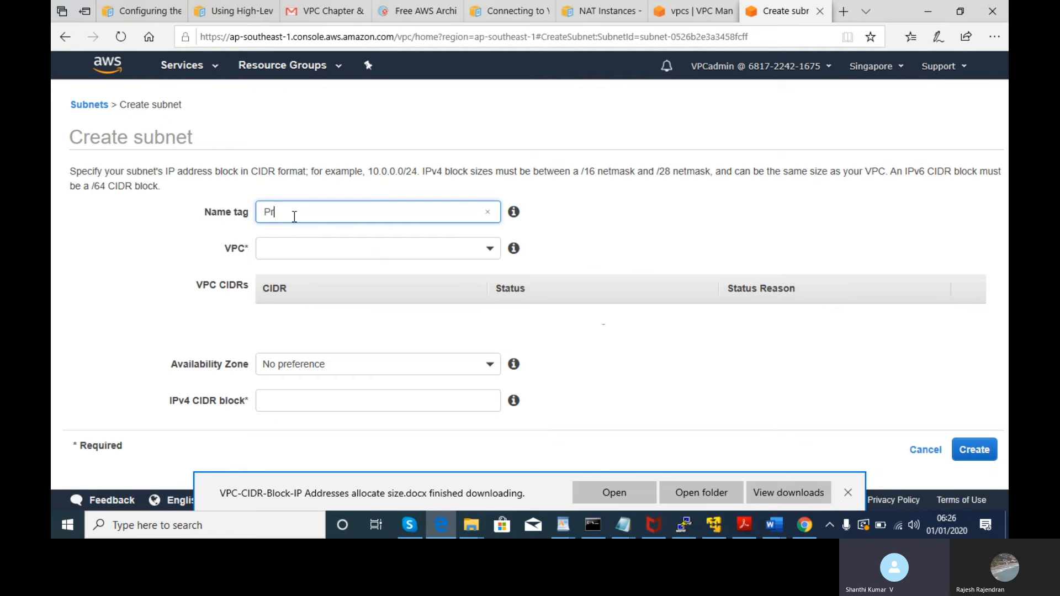
type("ivatesubnet-VPCtest")
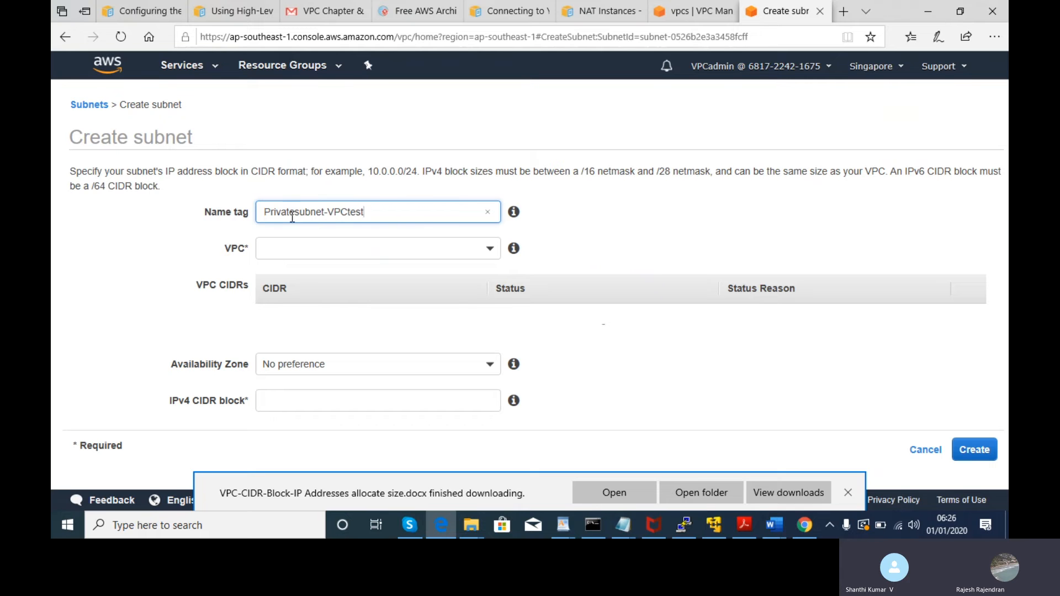
left_click(299, 248)
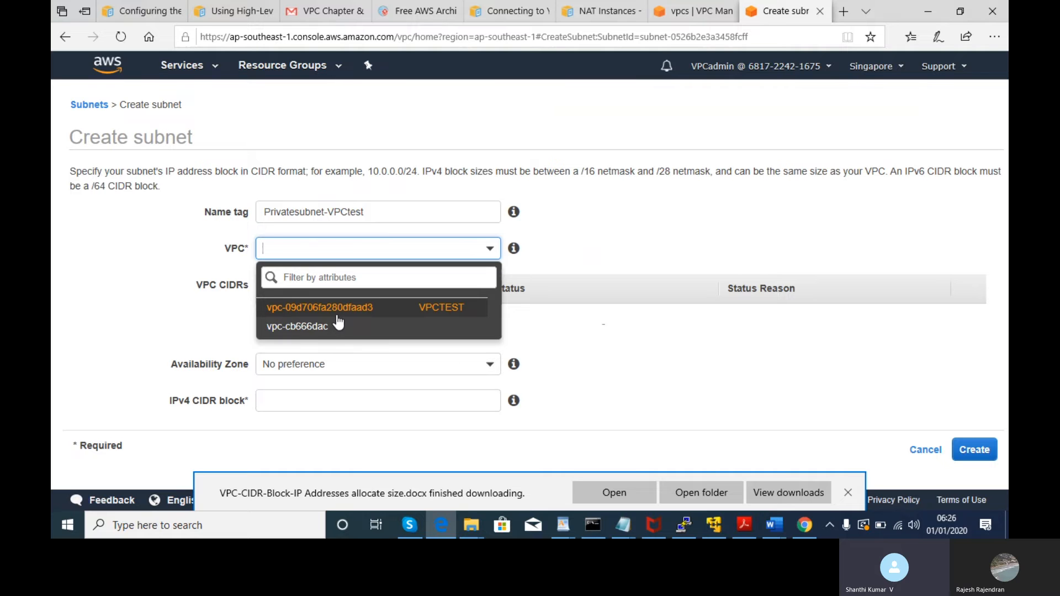
left_click(338, 314)
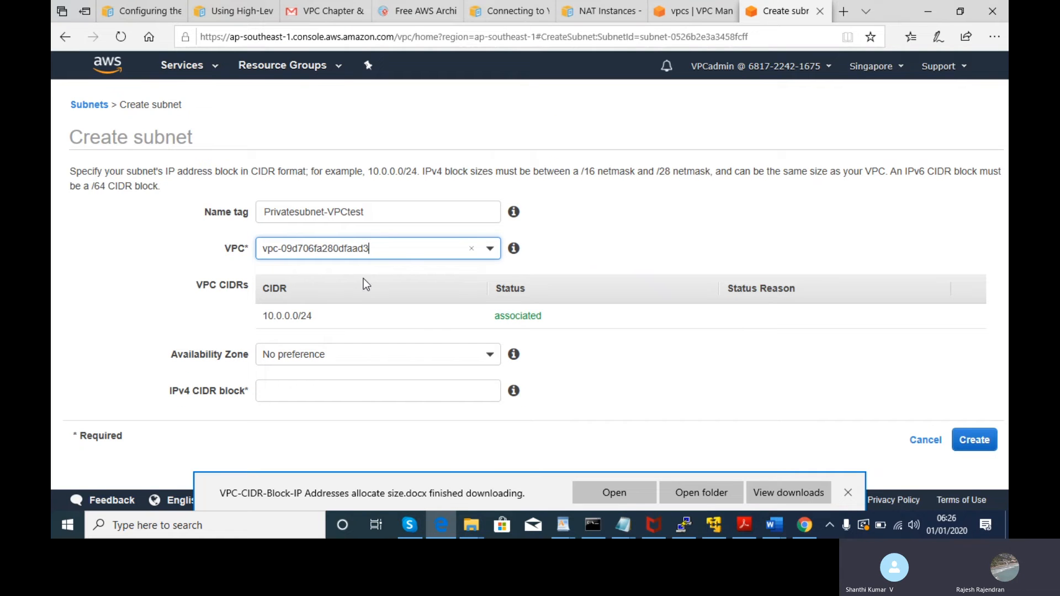
left_click(386, 248)
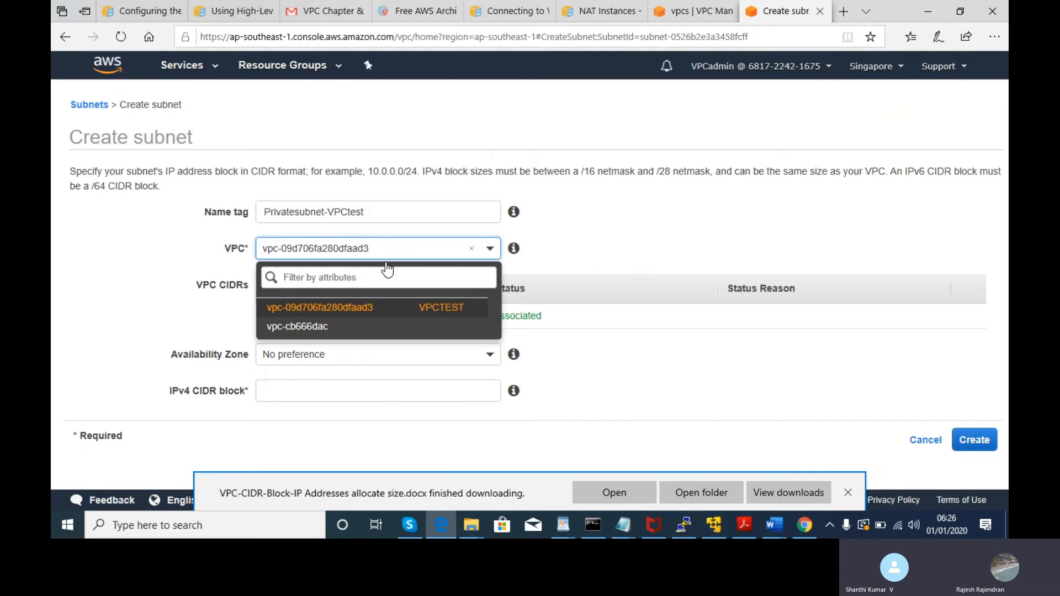
left_click(381, 313)
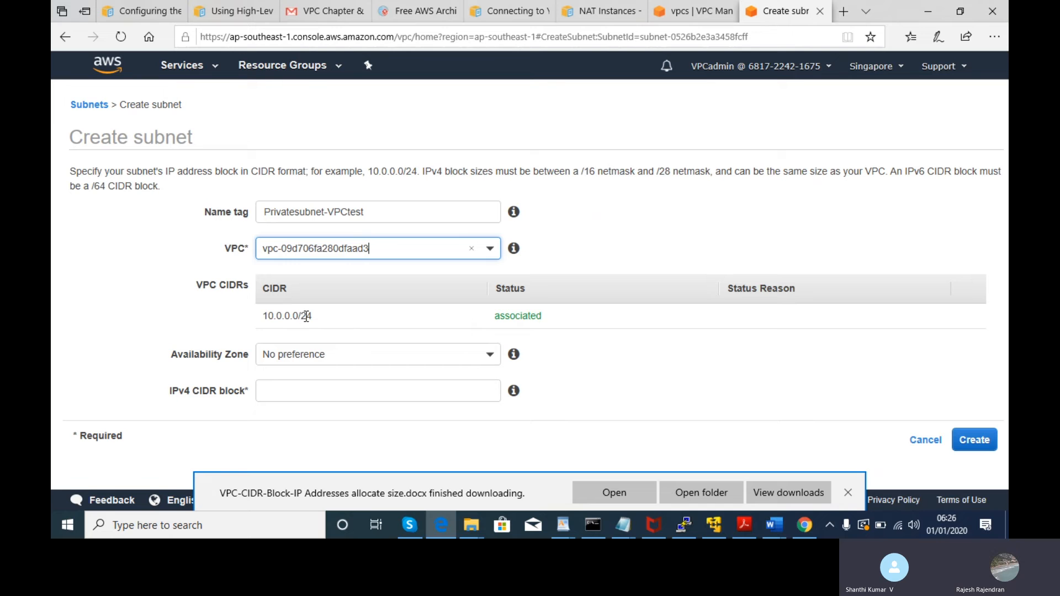
- Leave the Availability Zone at No preference and move on to the IPv4 CIDR block field
left_click(385, 360)
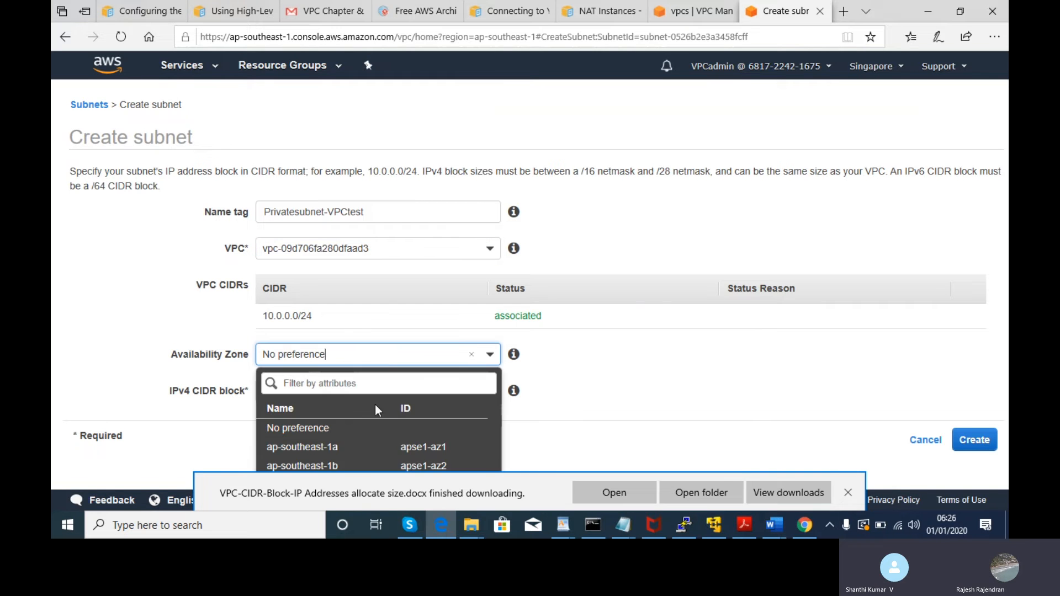
left_click(360, 391)
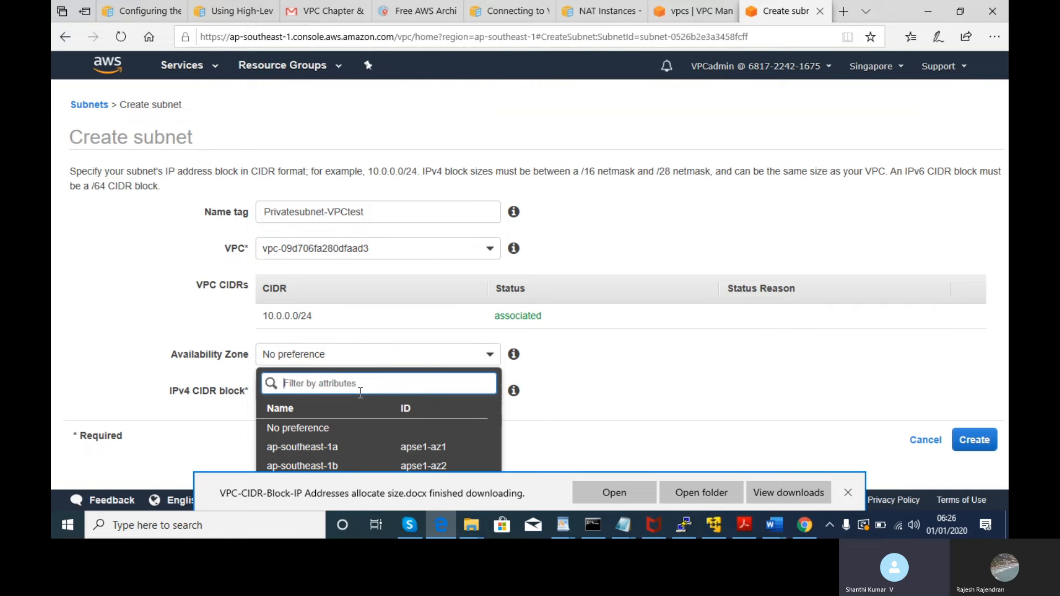
left_click(211, 377)
left_click(325, 389)
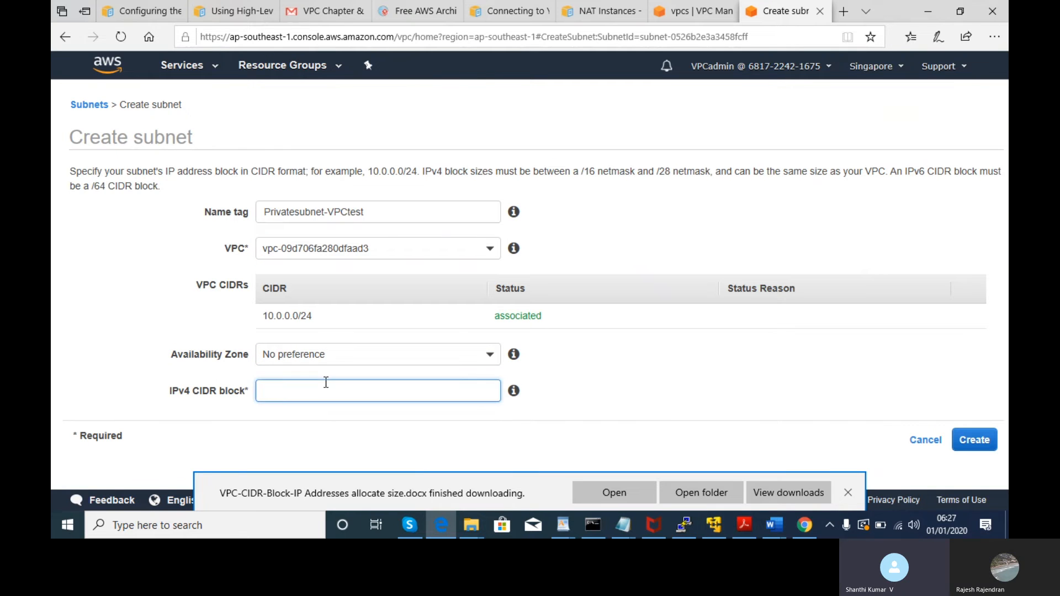
- Dismiss the download bar and set the subnet's Availability Zone to ap-southeast-1c
left_click(331, 359)
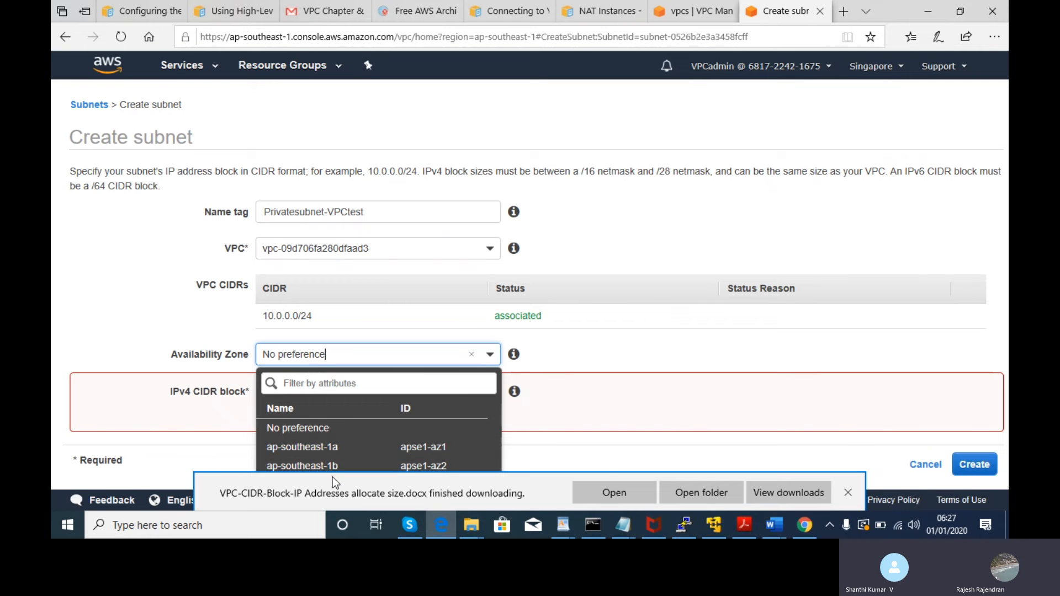
key("Down")
key("Down")
key("Down")
key("Down")
key("Down")
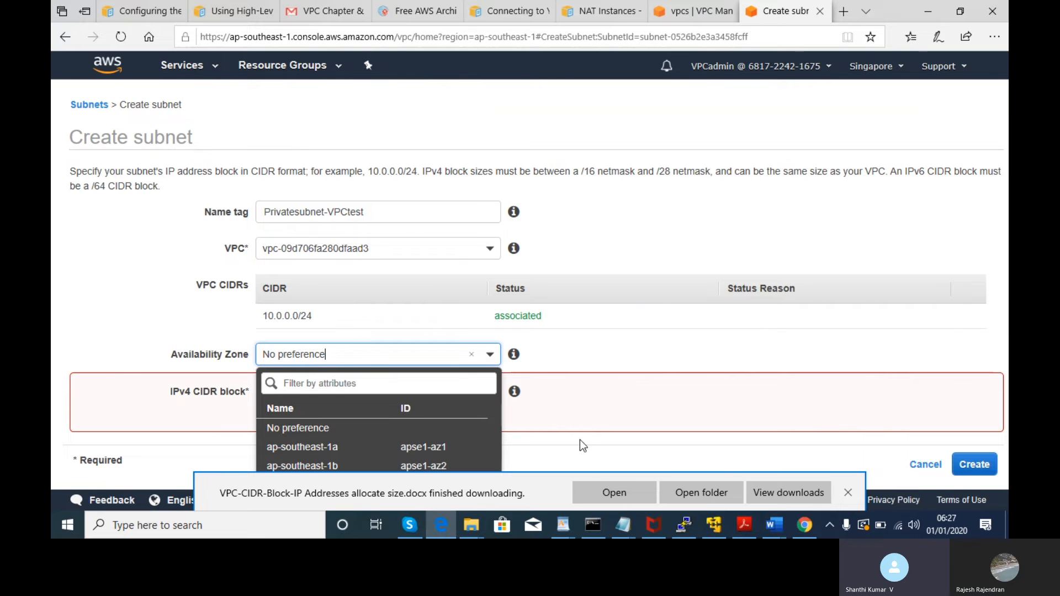
key("Down")
key("Down")
key("Down")
key("Down")
key("Down")
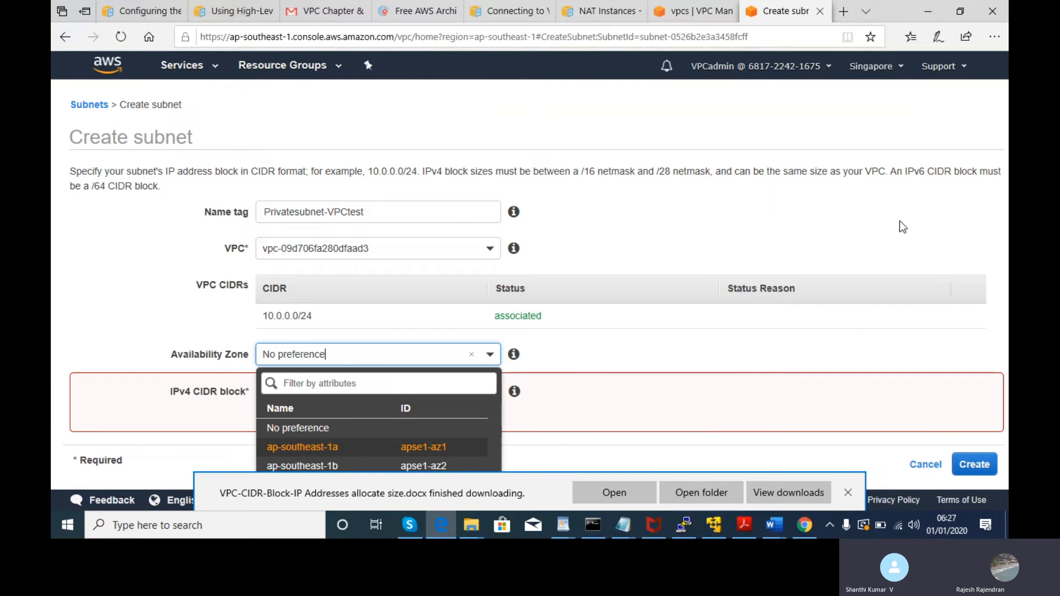
left_click(618, 231)
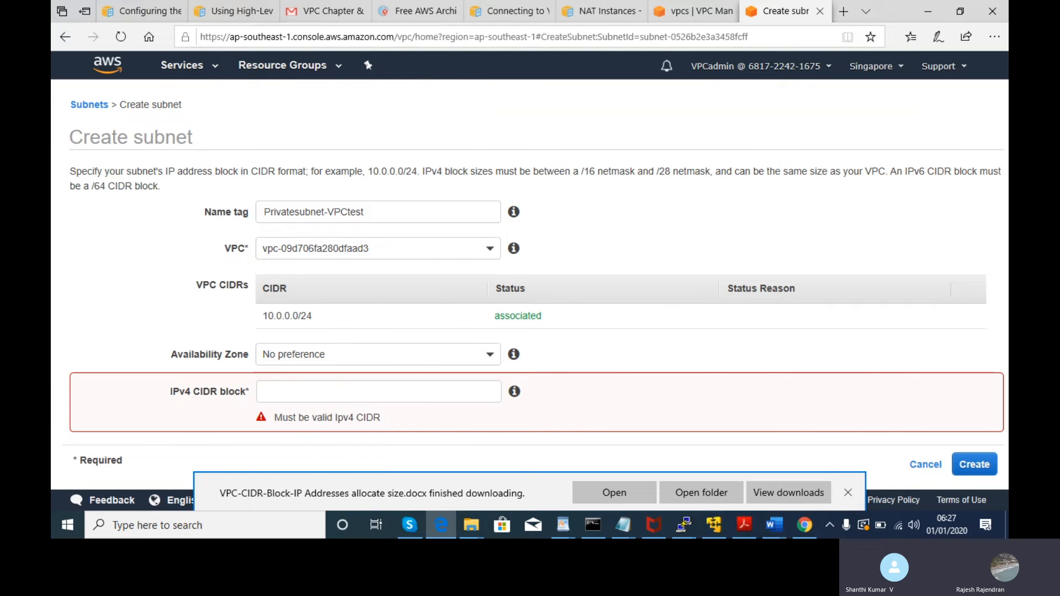
left_click(848, 493)
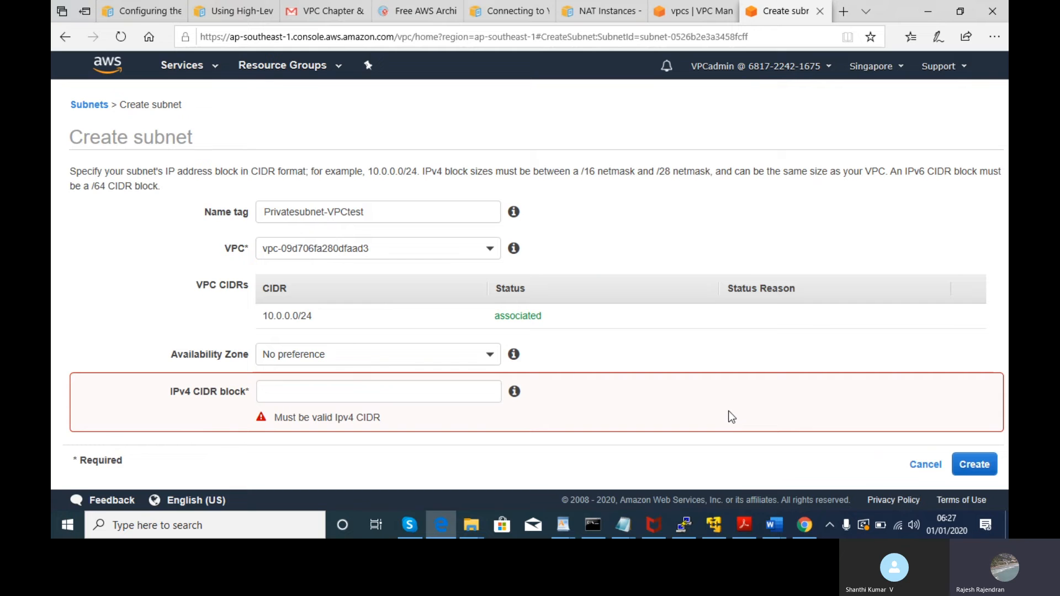
left_click_drag(745, 405, 522, 391)
left_click_drag(1008, 303, 1008, 309)
left_click(450, 356)
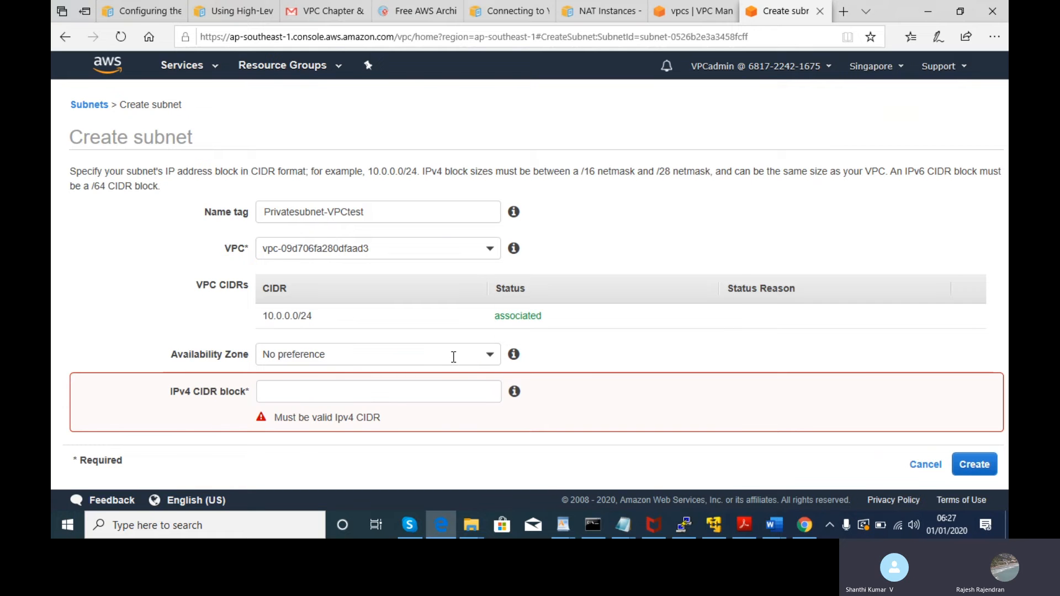
left_click(491, 356)
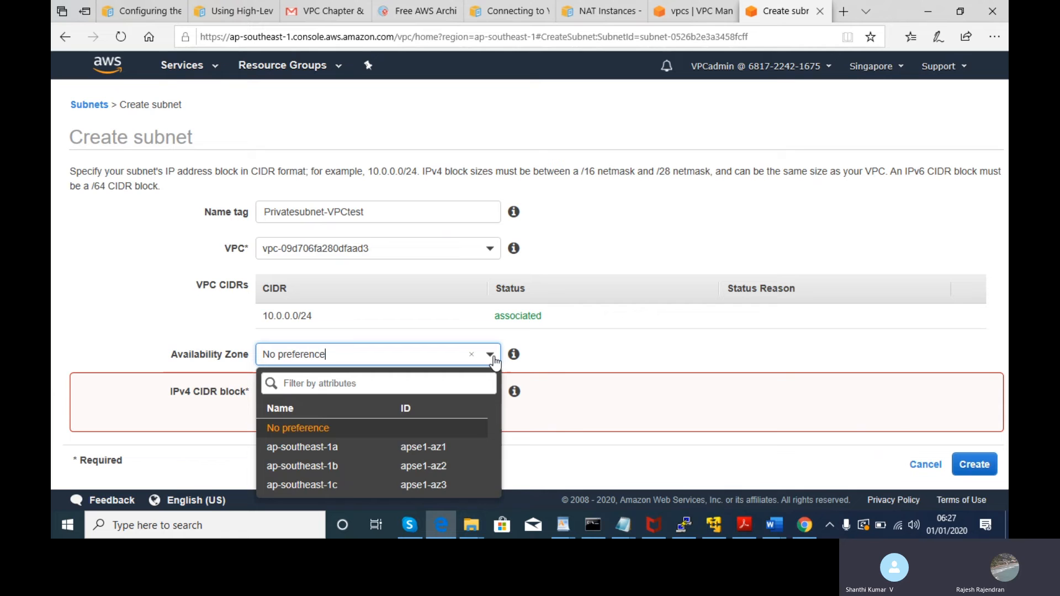
left_click(331, 486)
- Enter 10.0.1.0/24 as the subnet's IPv4 CIDR block
left_click(329, 389)
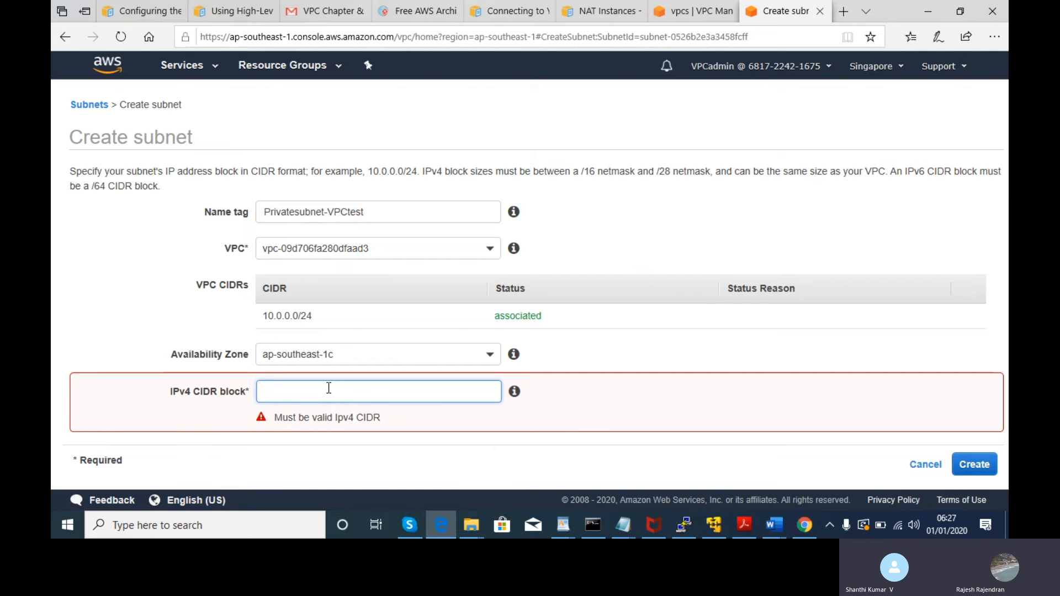
type("10.1")
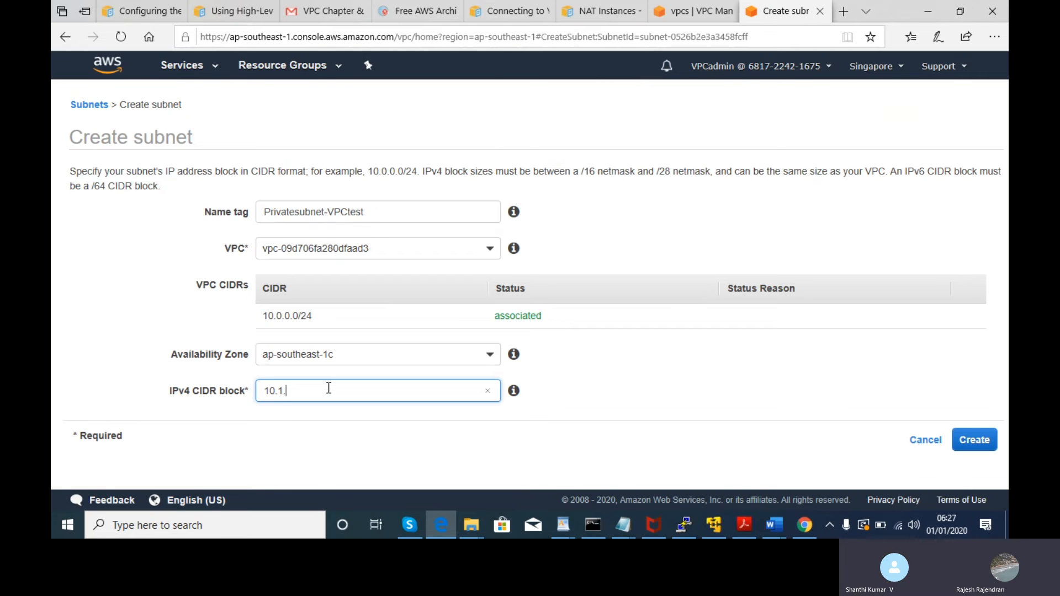
key("BackSpace")
type("0.1.0")
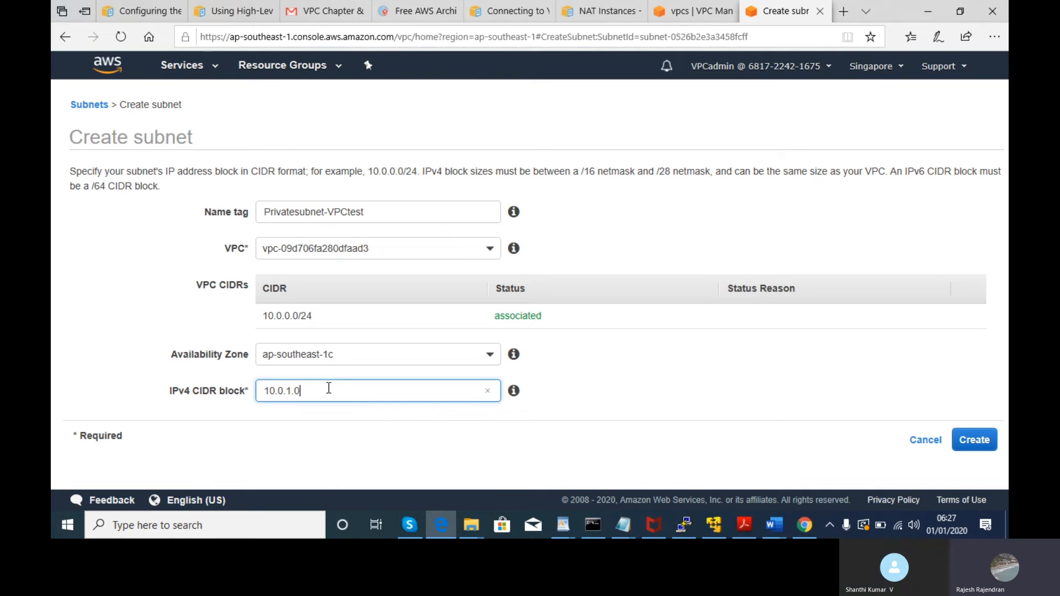
type("/24")
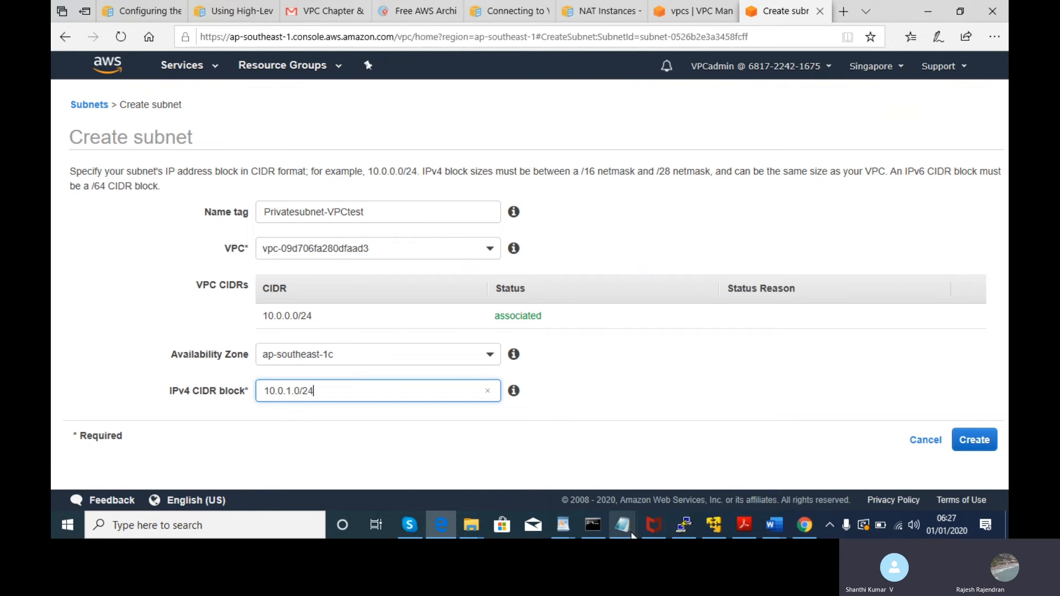
- Switch to the VPC Chapter Gmail tab showing the CIDR block size table
mouse_move(618, 528)
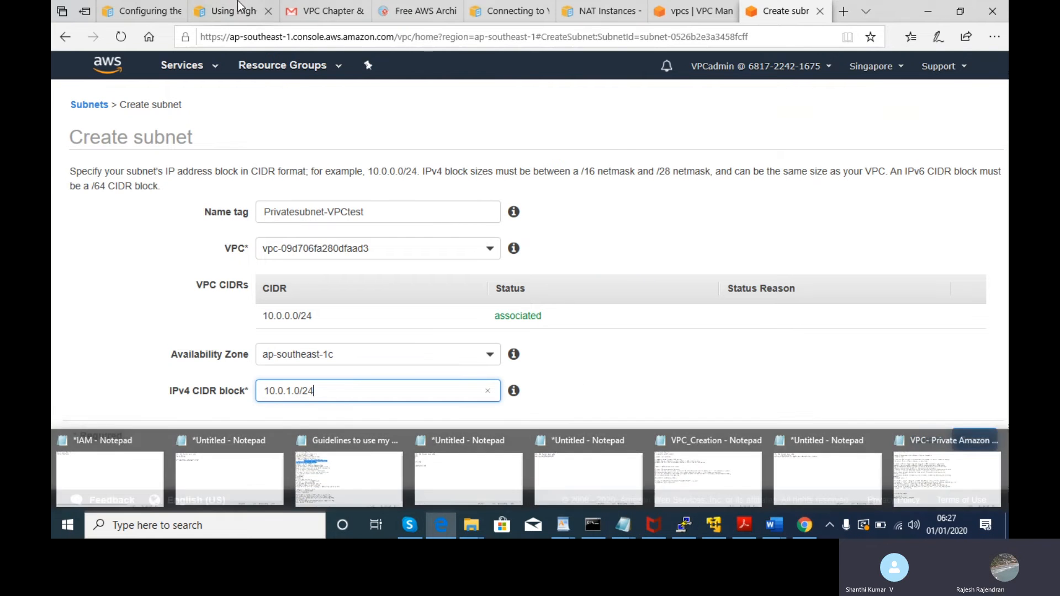
left_click(299, 14)
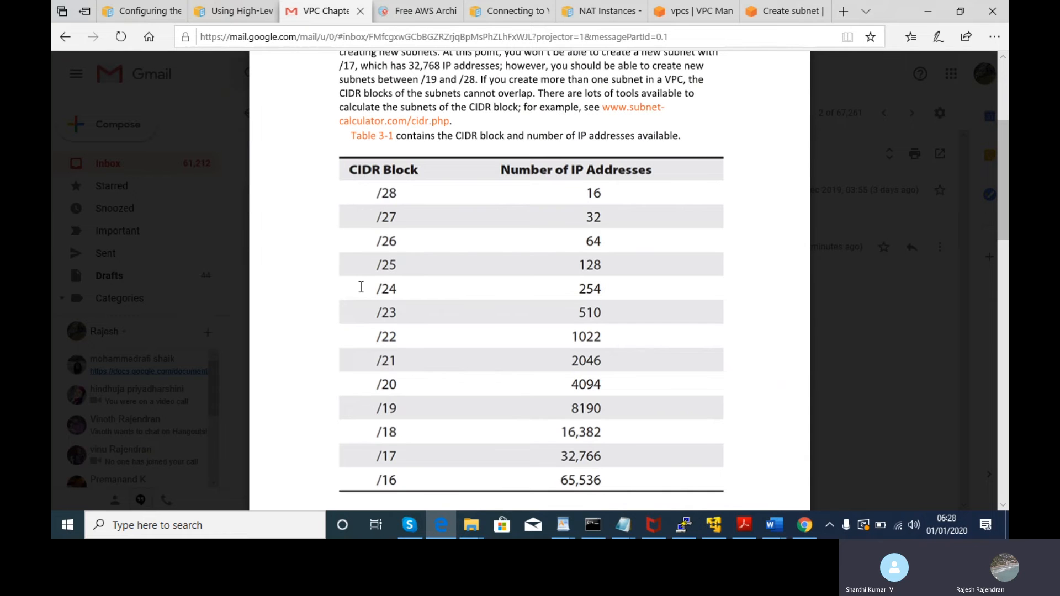
mouse_move(623, 522)
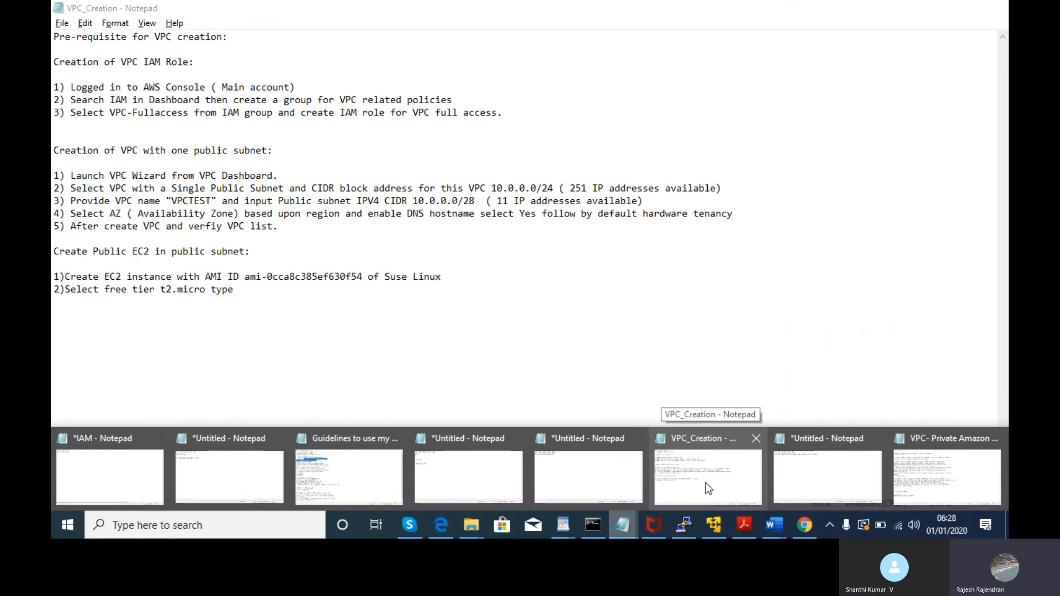
left_click(696, 486)
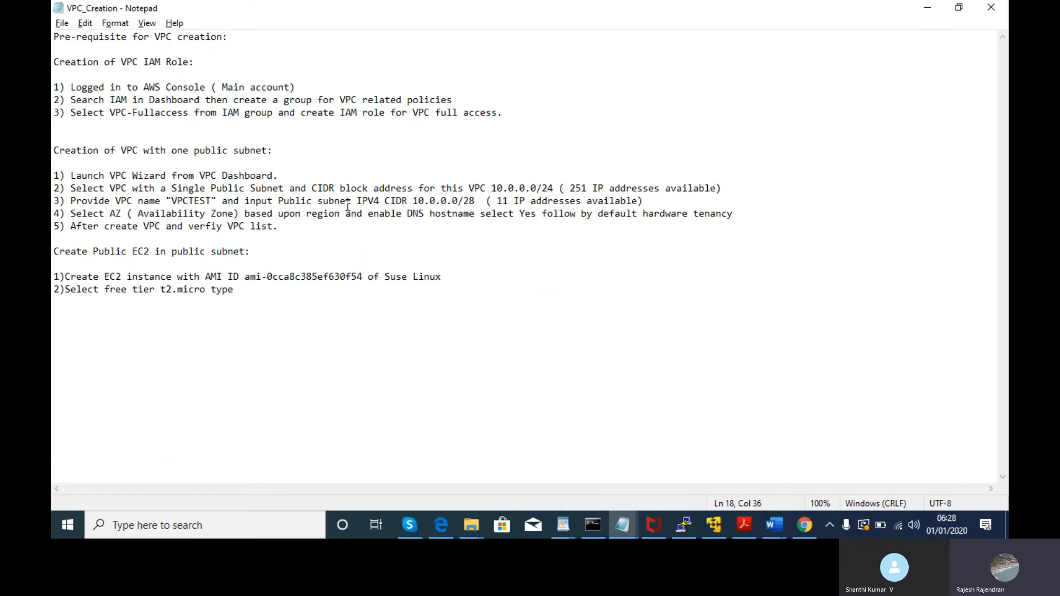
left_click_drag(70, 189, 560, 191)
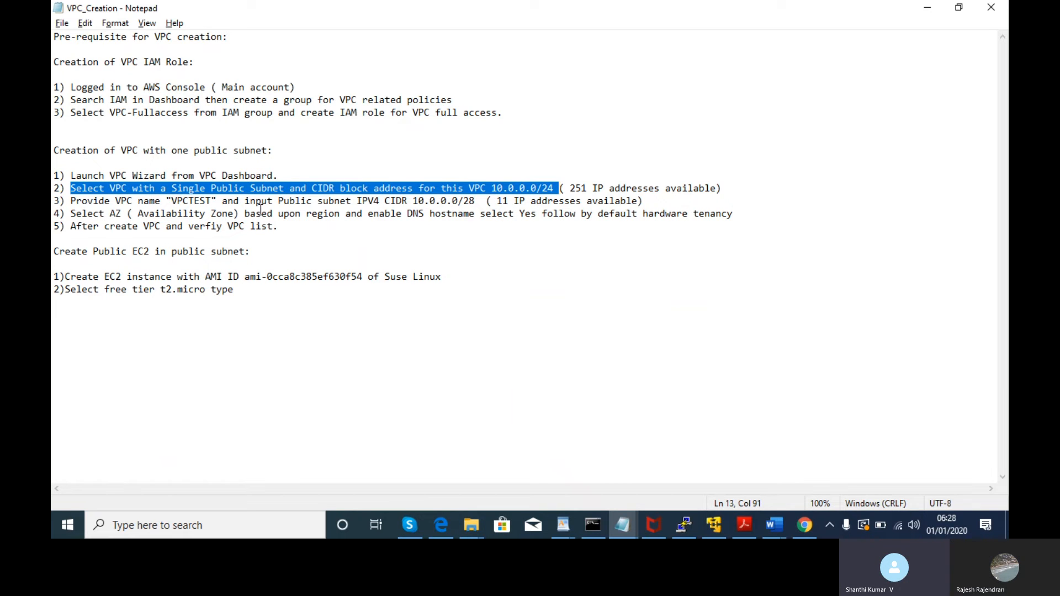
left_click_drag(262, 203, 642, 202)
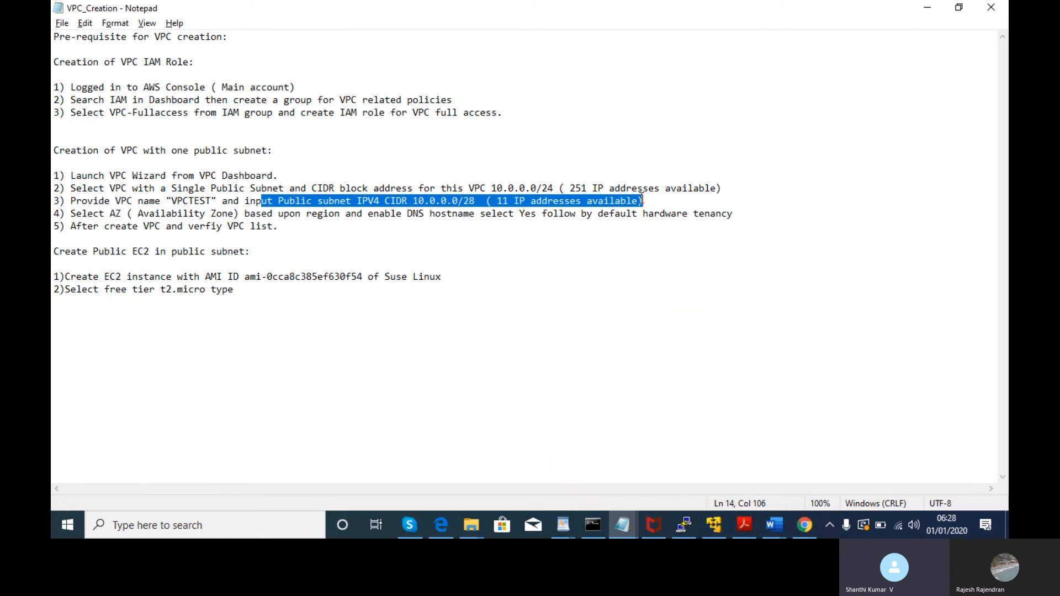
key("alt+Tab")
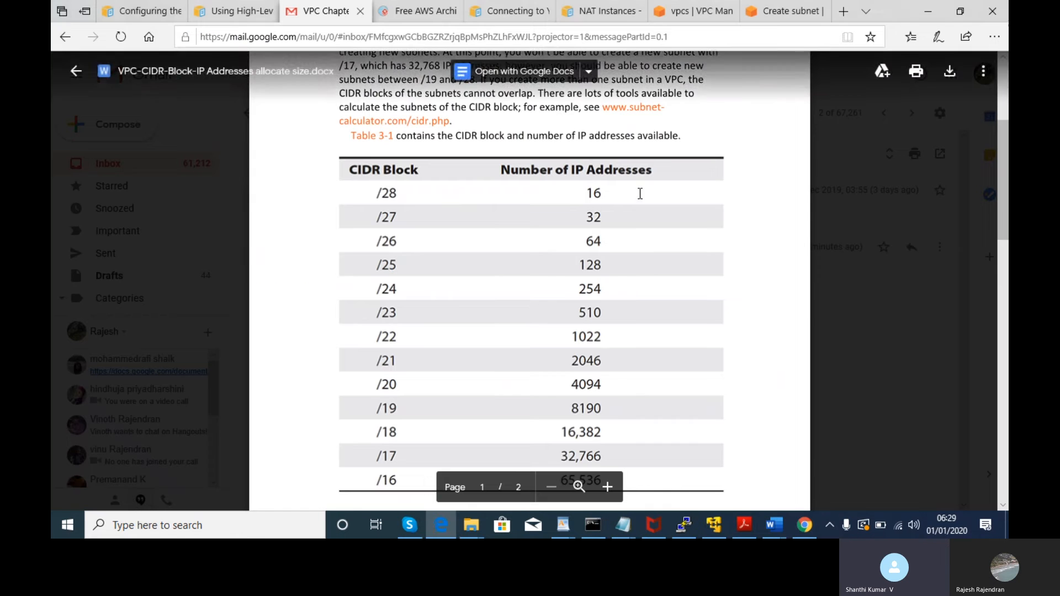
- Reload the console to sign back in, view VPCTEST's 10.0.0.0/24 details, and bring up the VPC_Creation notes
left_click(674, 2)
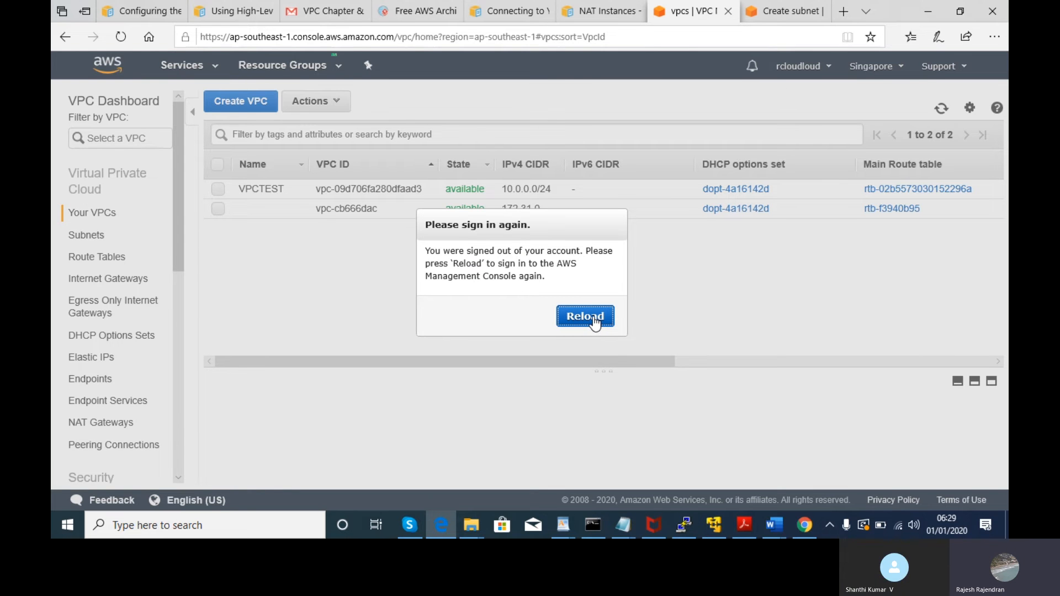
left_click(593, 320)
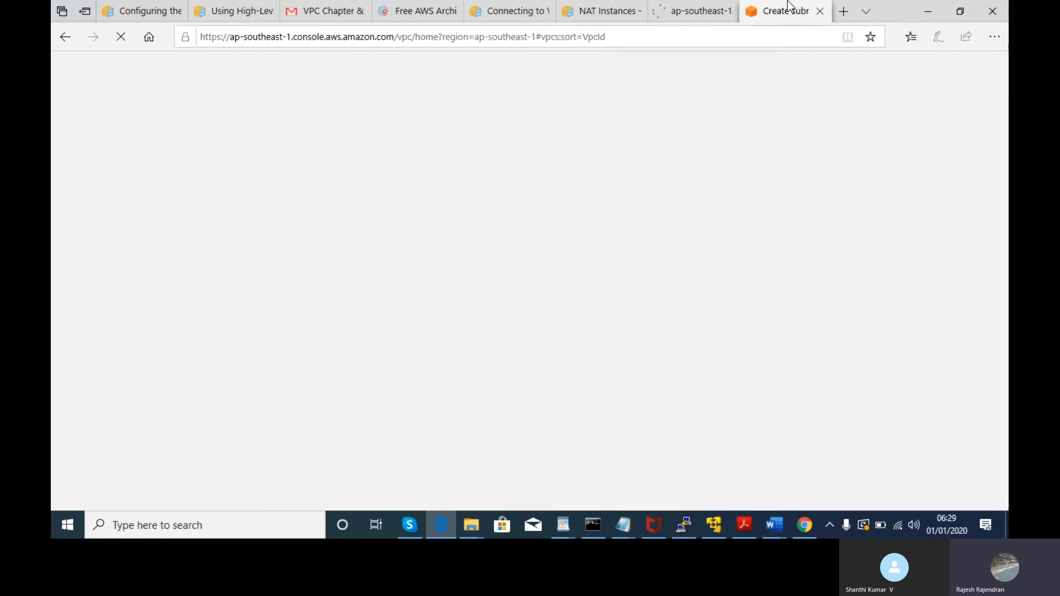
left_click(788, 6)
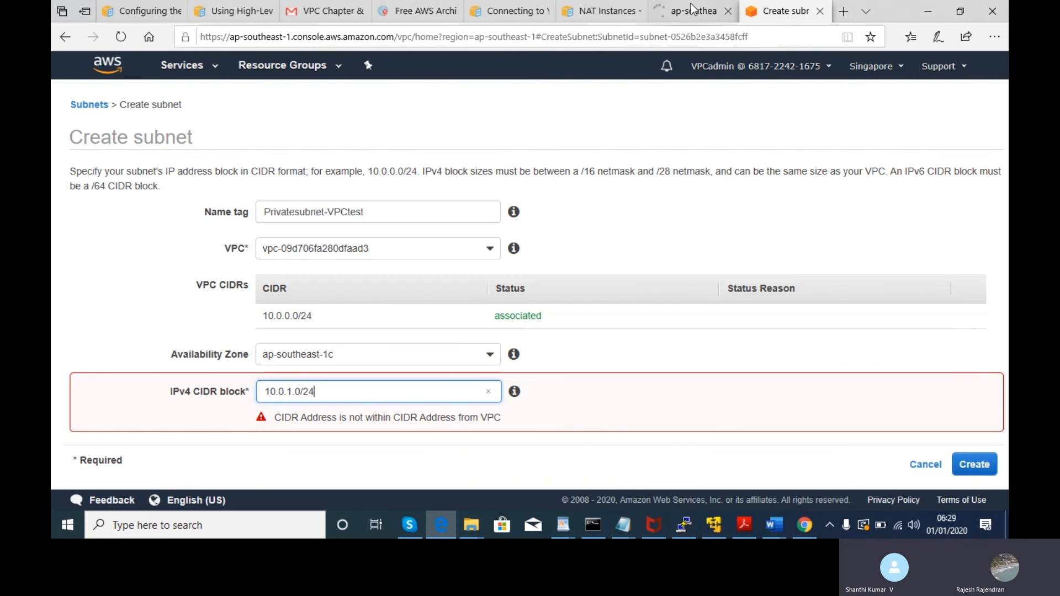
left_click(691, 4)
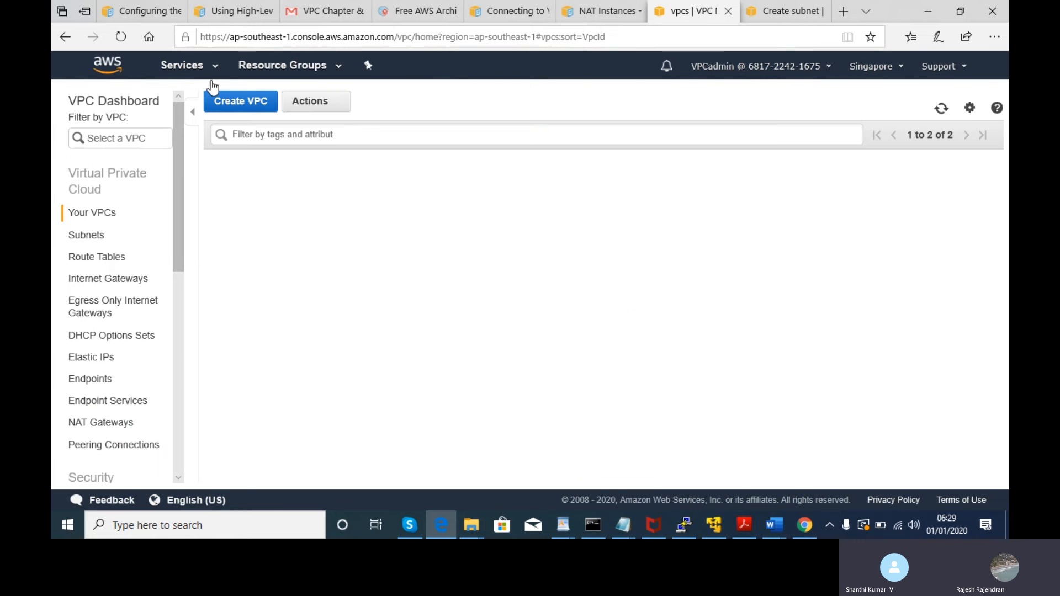
left_click(218, 190)
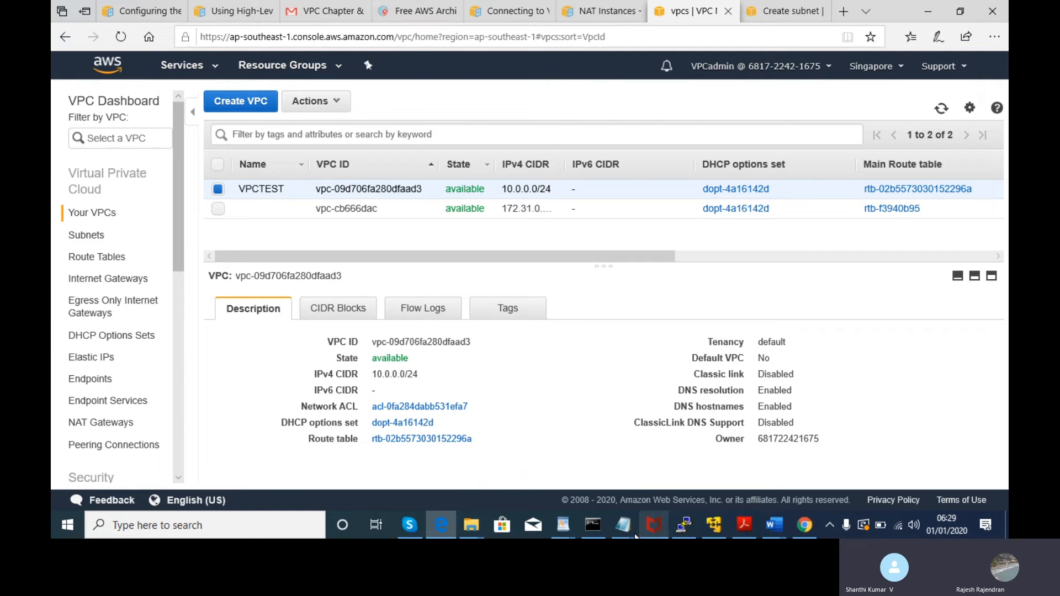
left_click(623, 524)
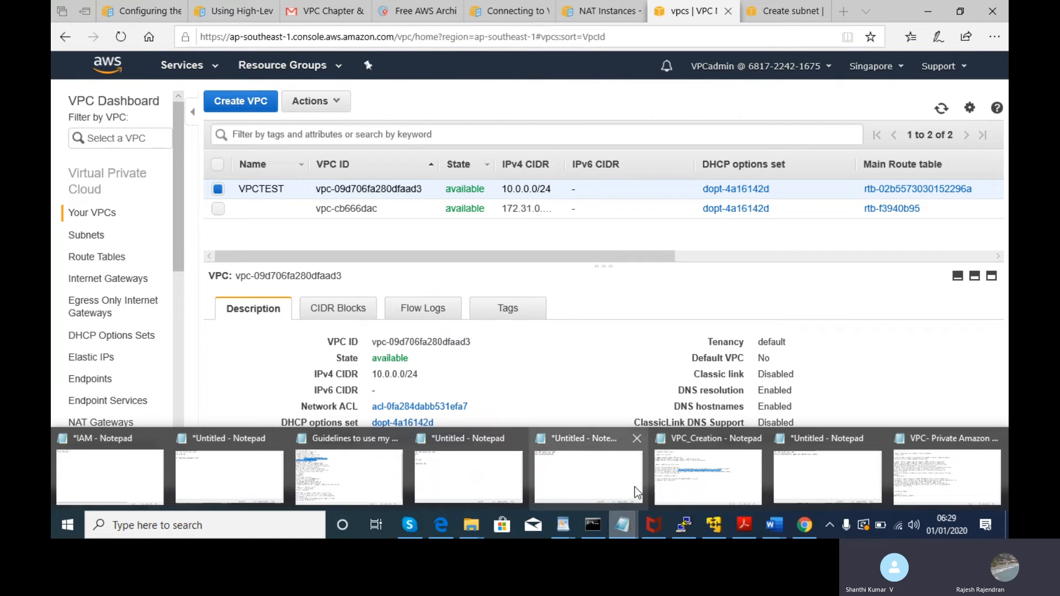
left_click(691, 475)
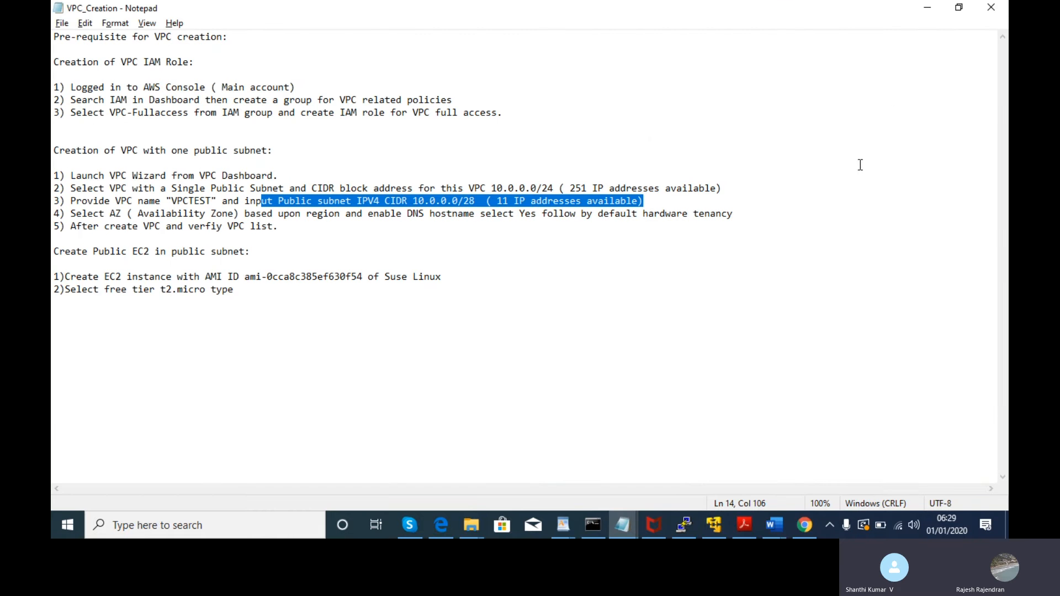
- Shrink the VPC_Creation Notepad window, move it right, then minimize it
left_click(961, 11)
left_click_drag(509, 89, 483, 18)
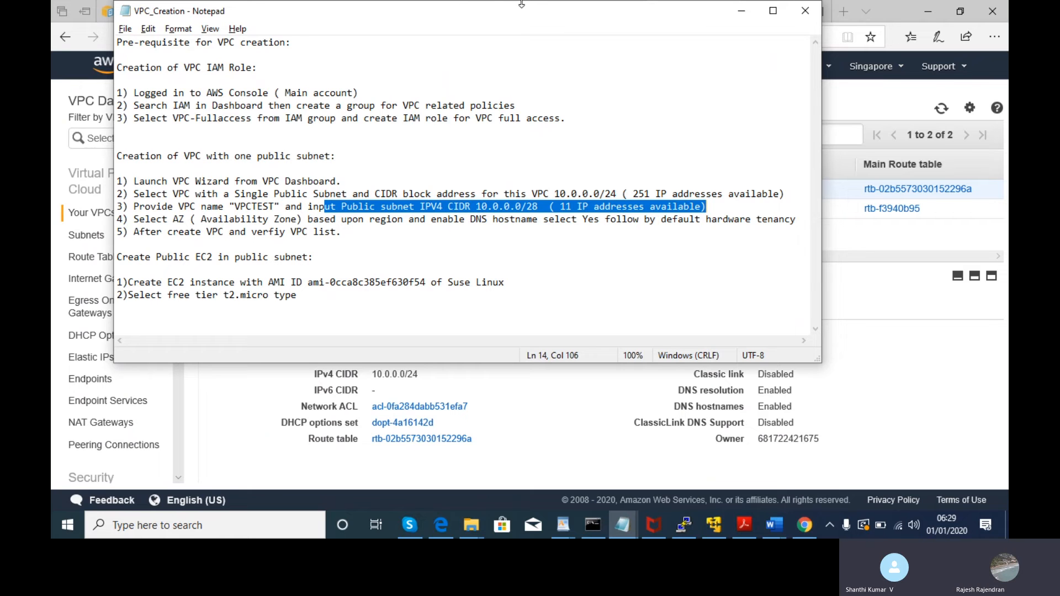
left_click(737, 4)
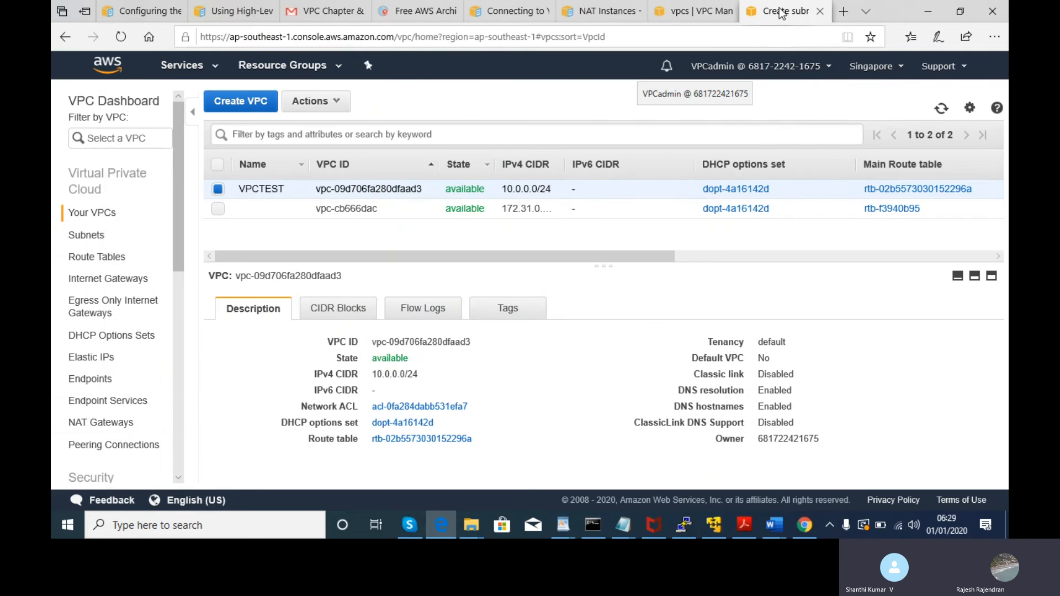
- Cancel the Create subnet form that rejected 10.0.1.0/24 and return to the VPC list
left_click(781, 11)
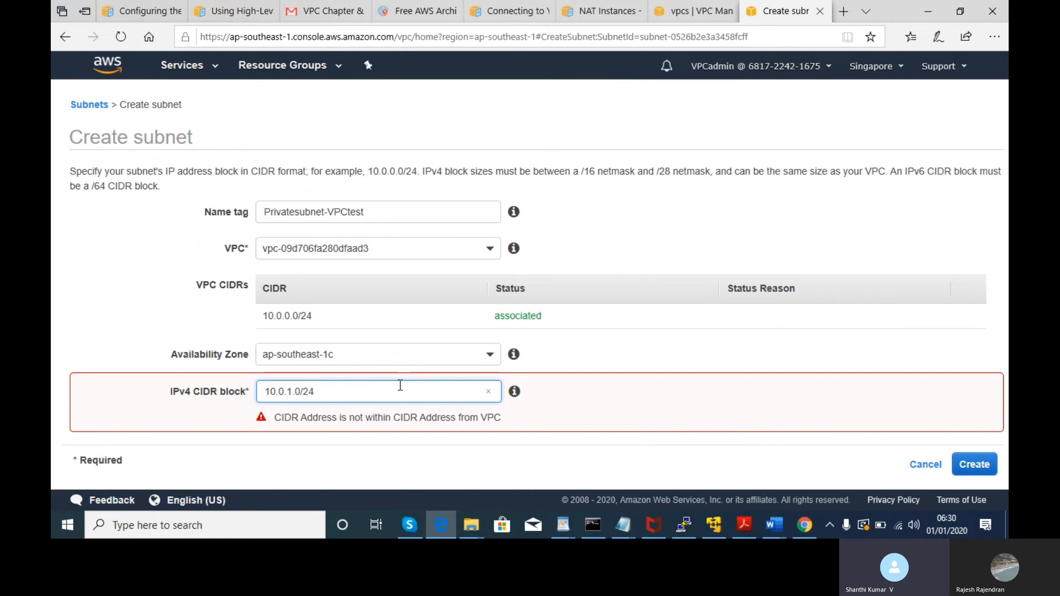
left_click(348, 414)
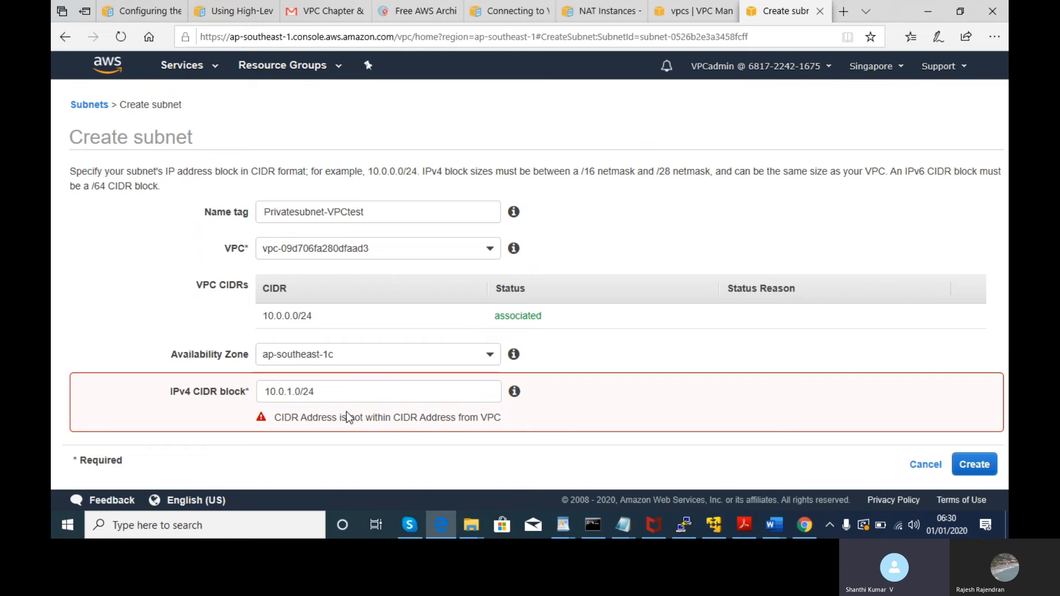
left_click(918, 465)
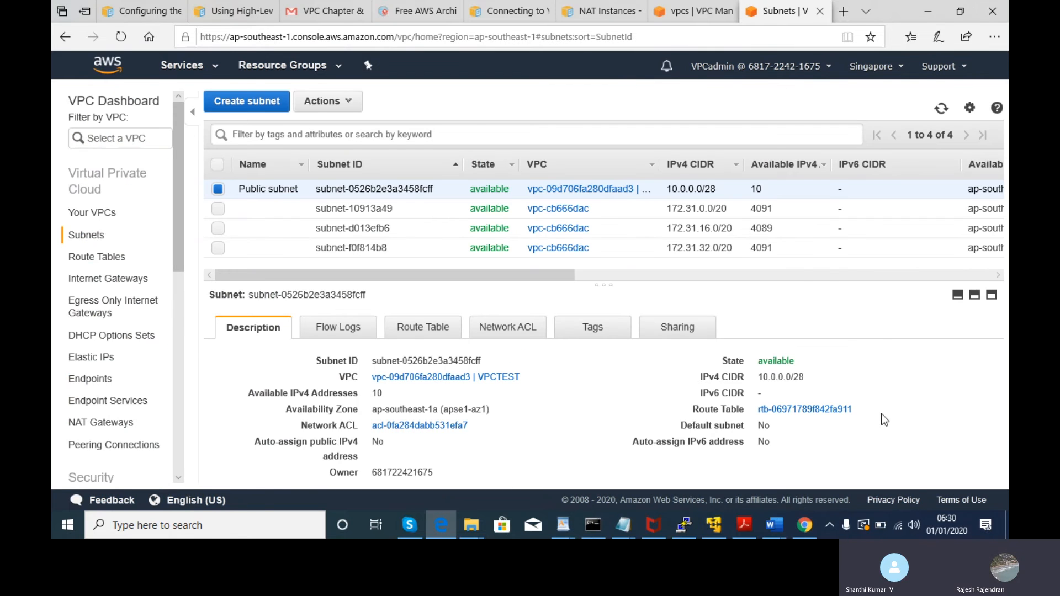
left_click(697, 12)
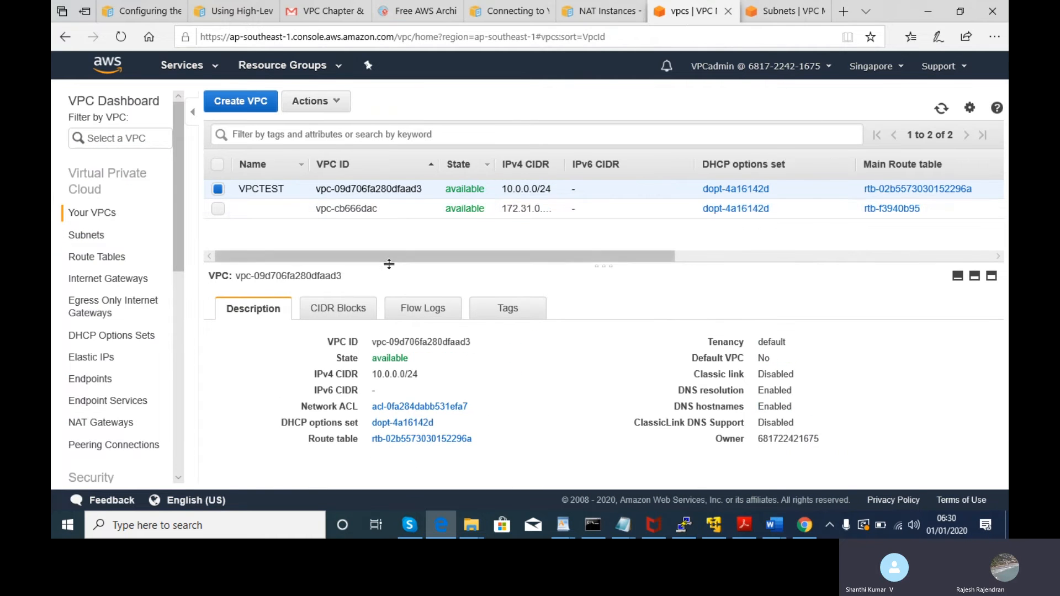
- Use Edit CIDRs to associate 10.1.0.0/24 with VPCTEST alongside 10.0.0.0/24
left_click(298, 116)
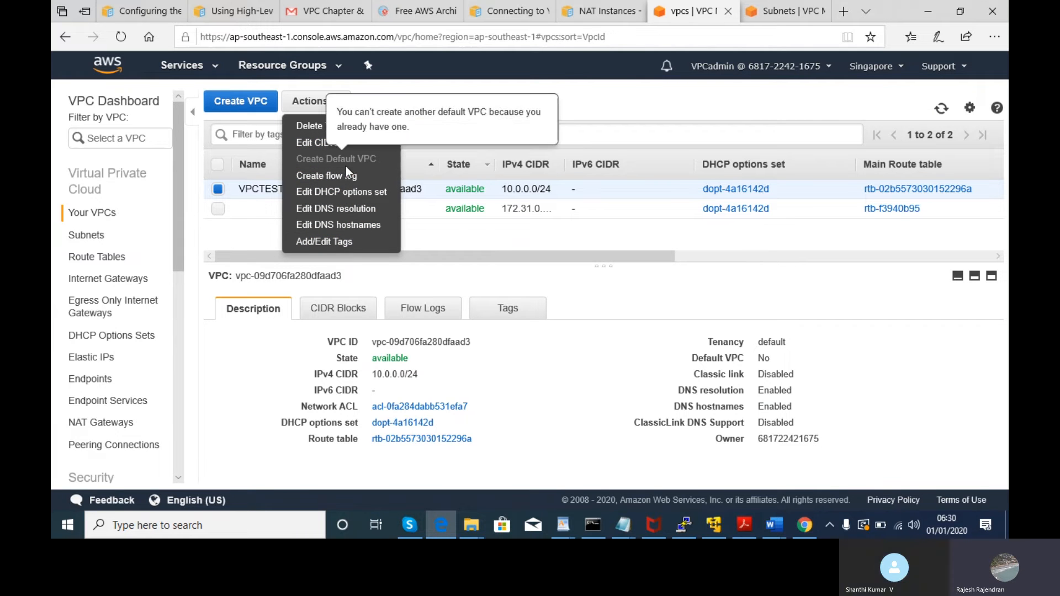
left_click(319, 143)
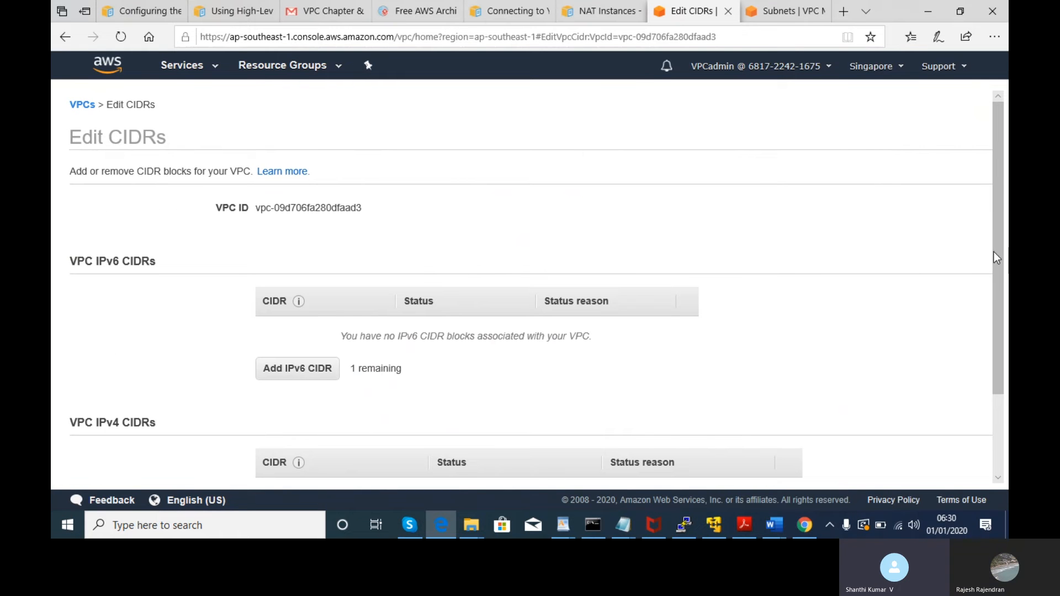
left_click_drag(1003, 276, 1003, 385)
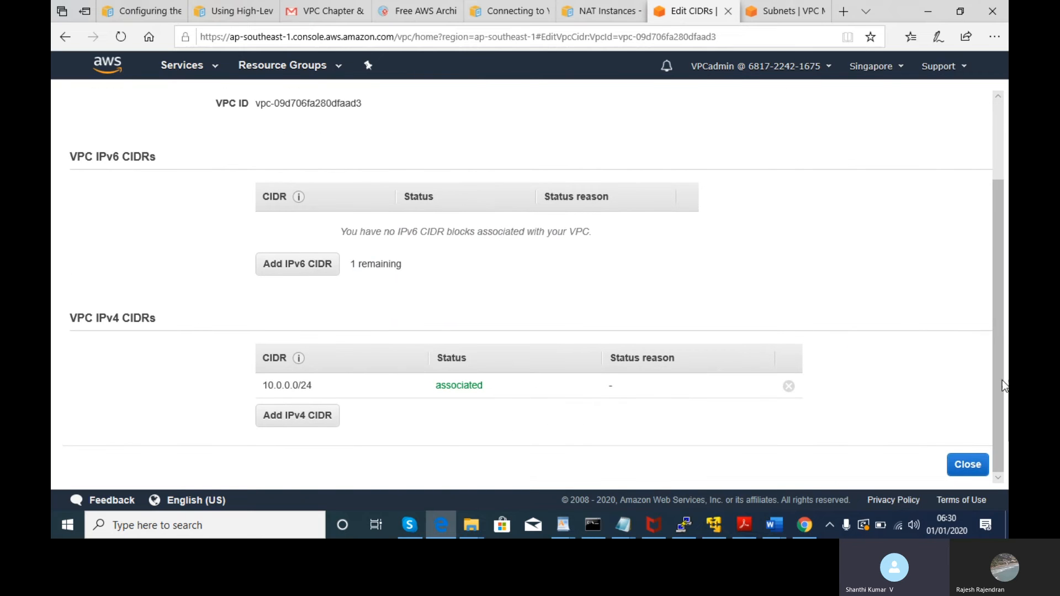
left_click(310, 425)
type("1")
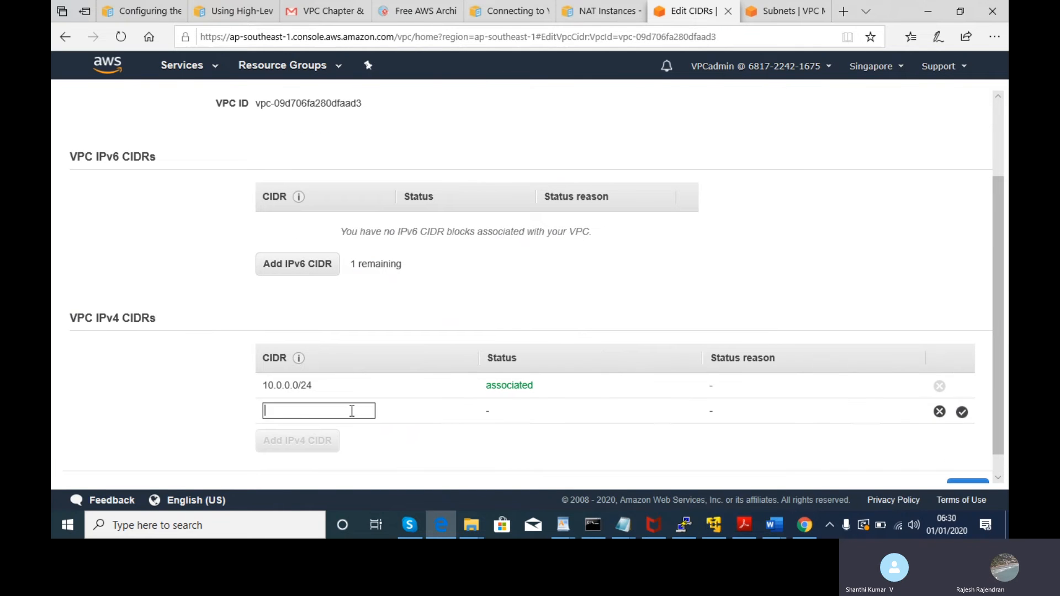
type("0.0.")
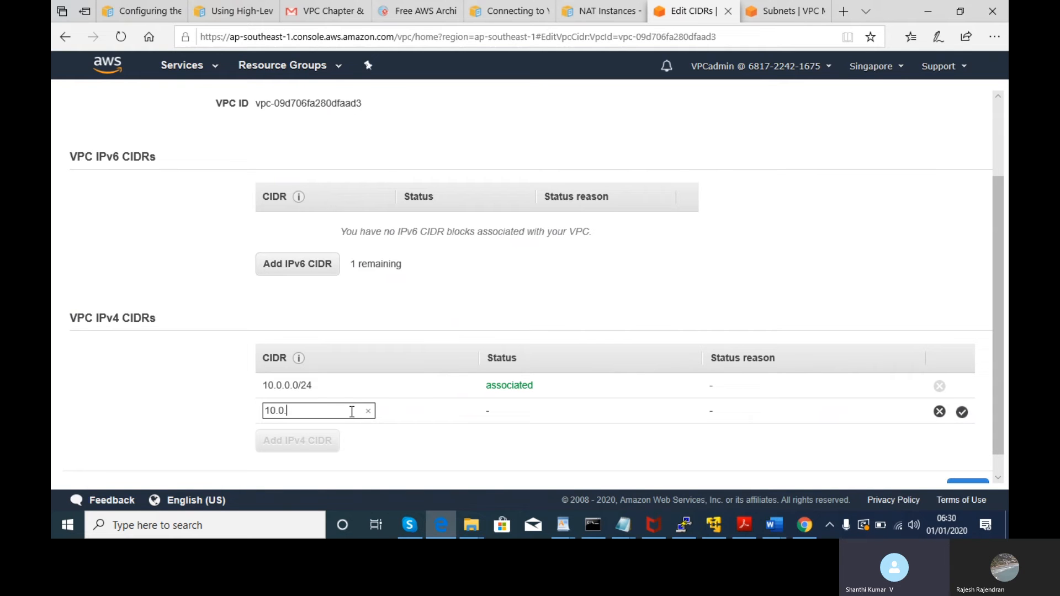
key("BackSpace")
key("BackSpace")
type("1.")
key("BackSpace")
key("BackSpace")
type("0.")
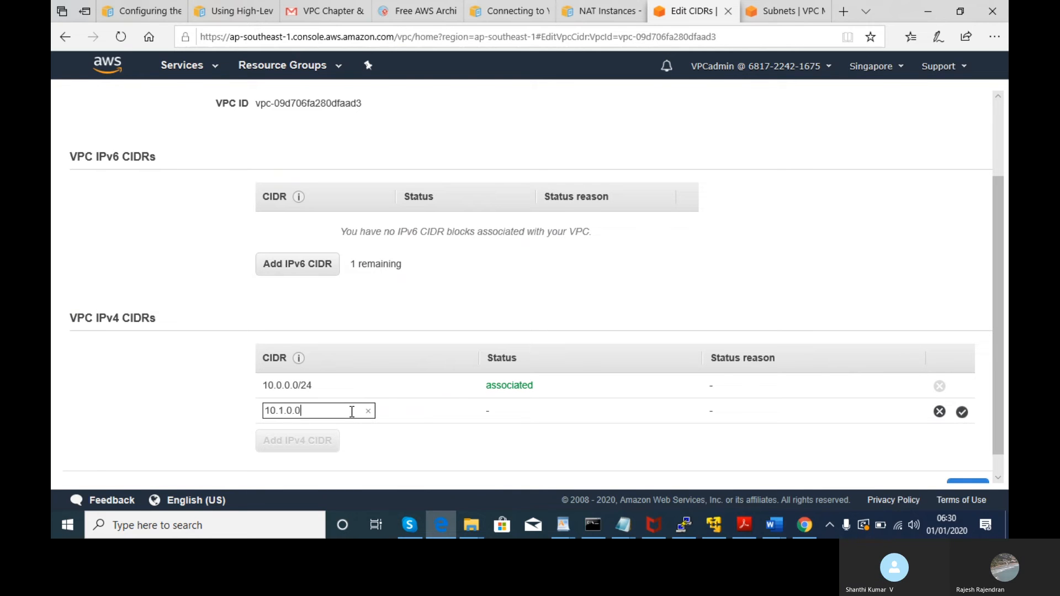
type("0/24")
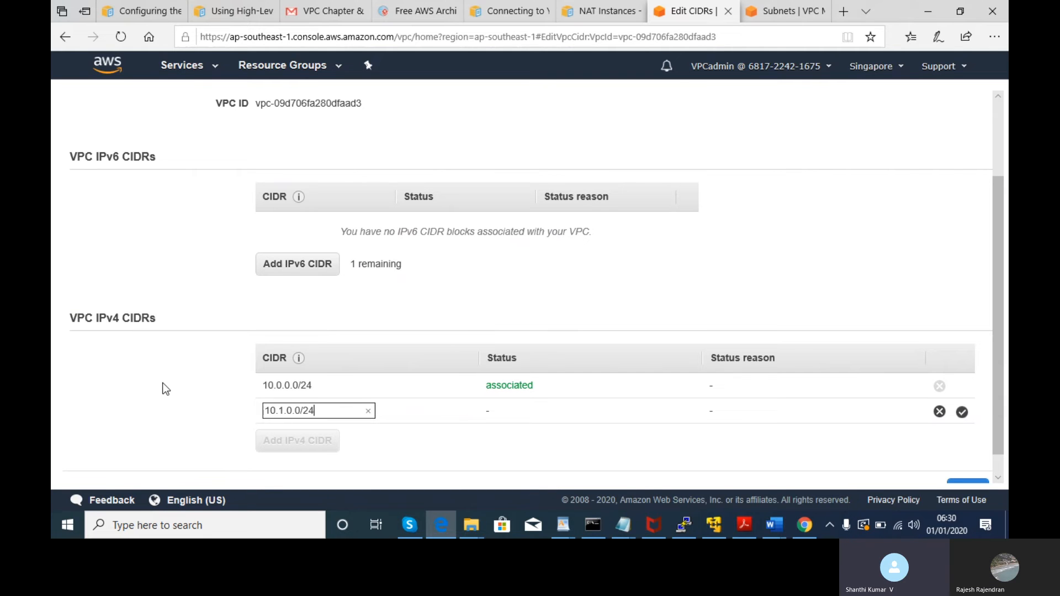
scroll(963, 403, "down", 1)
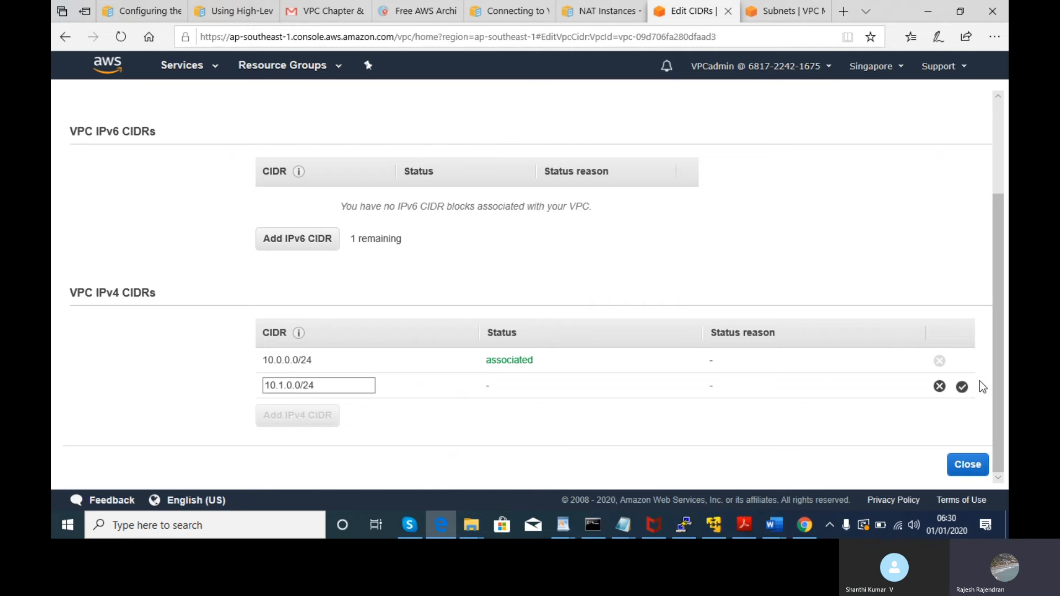
left_click(961, 386)
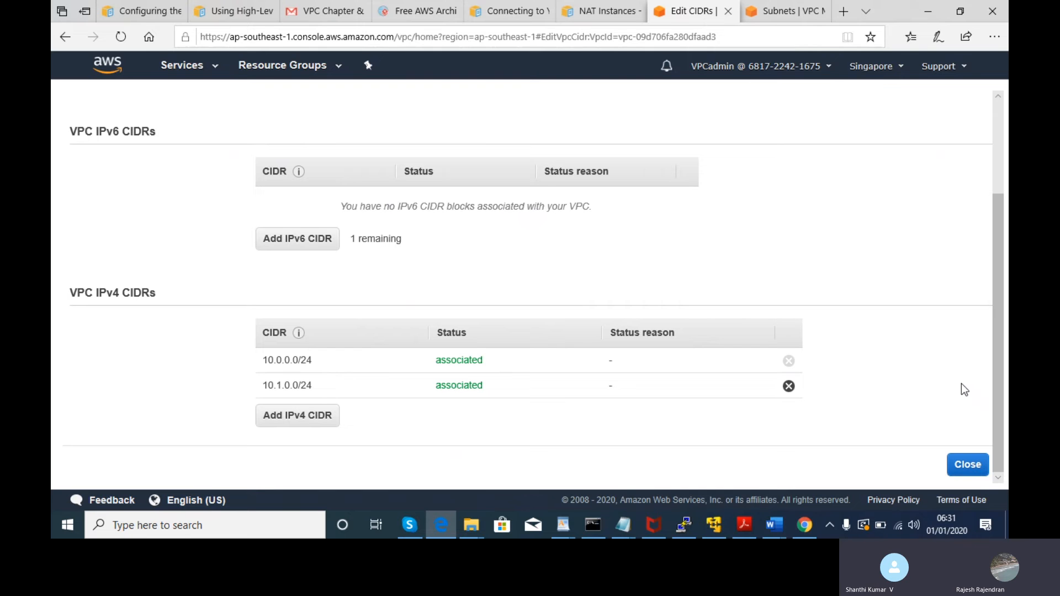
mouse_move(344, 12)
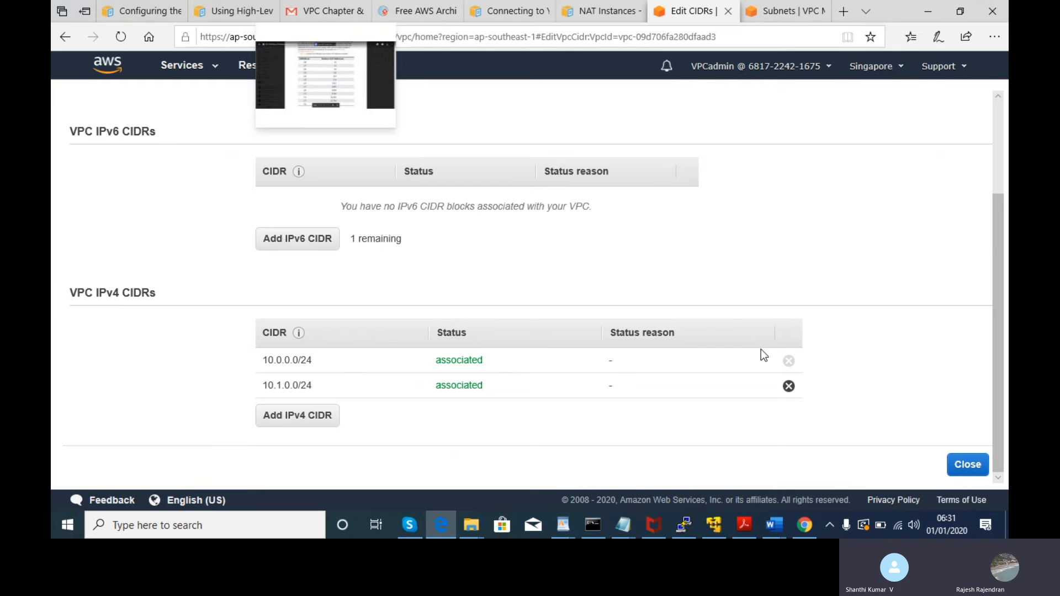
- Check the CIDR size table in Gmail, revisit the Edit CIDRs page, then go to the Subnets list
left_click(333, 9)
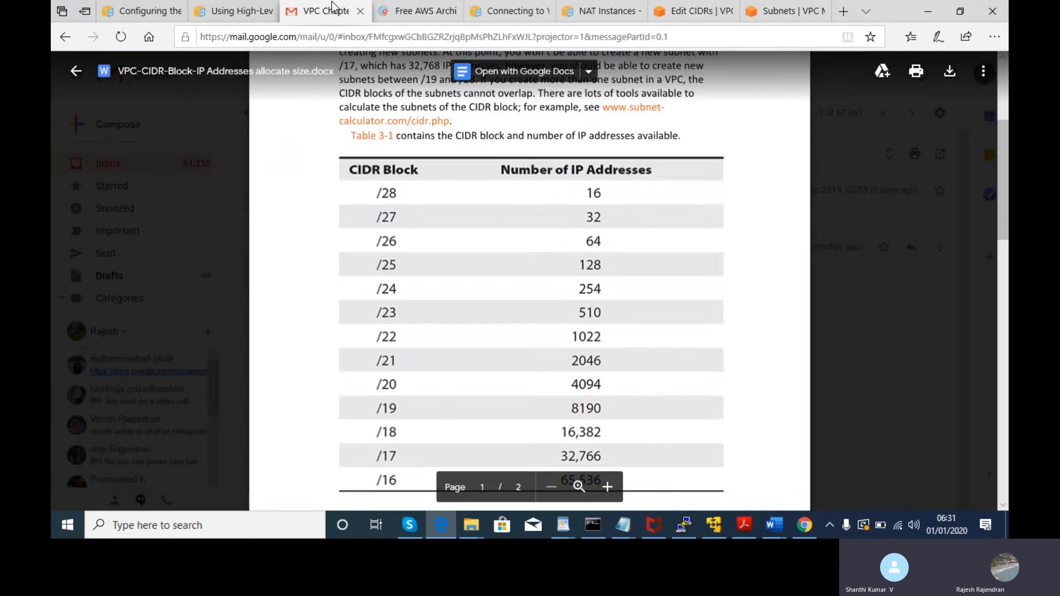
left_click(775, 10)
left_click(712, 11)
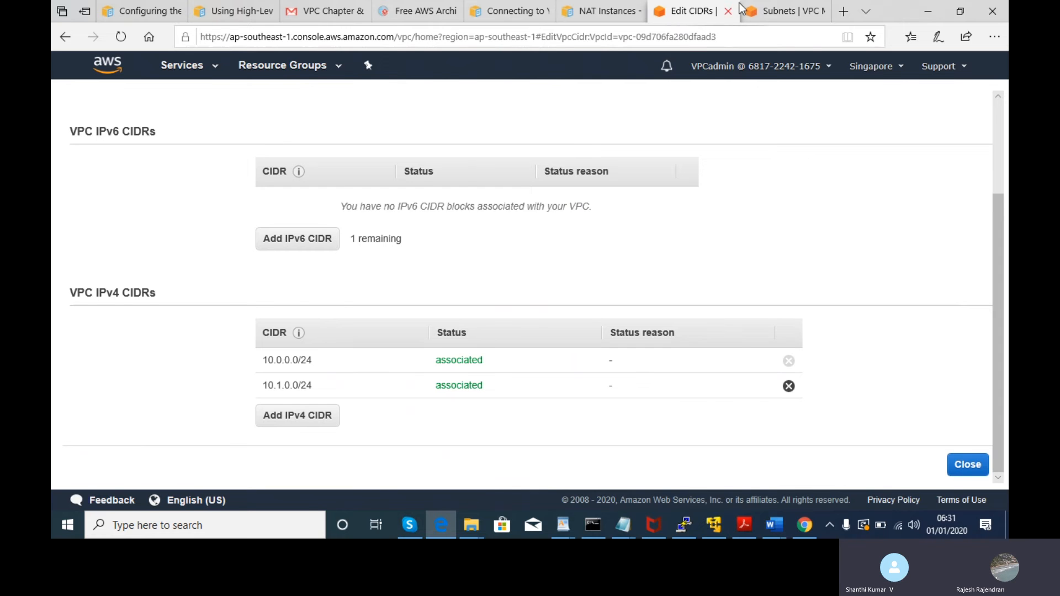
left_click(781, 10)
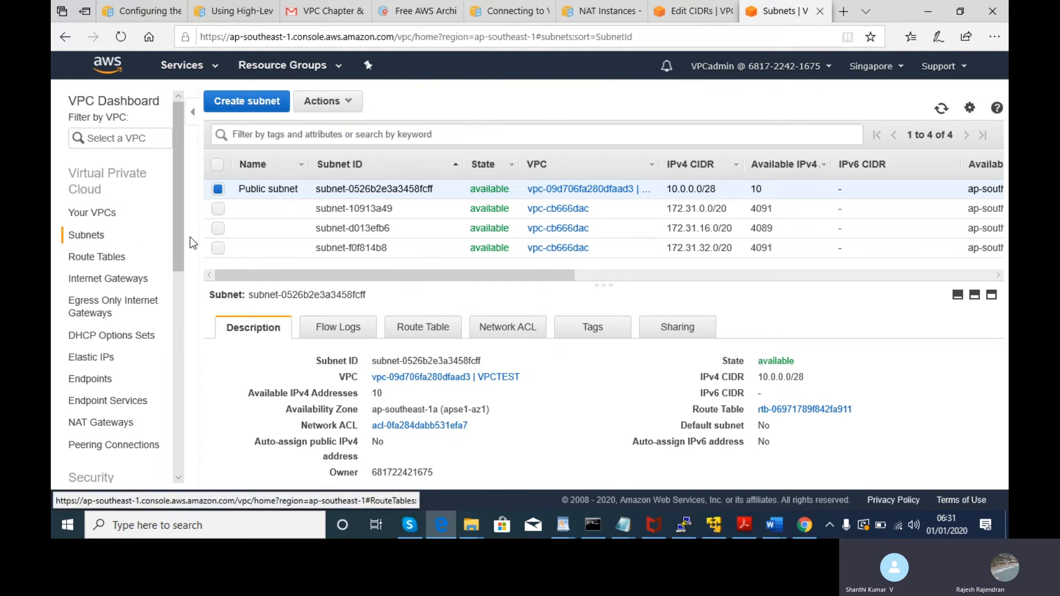
- Widen the subnet details pane and start a new subnet from the Subnets page
mouse_move(298, 191)
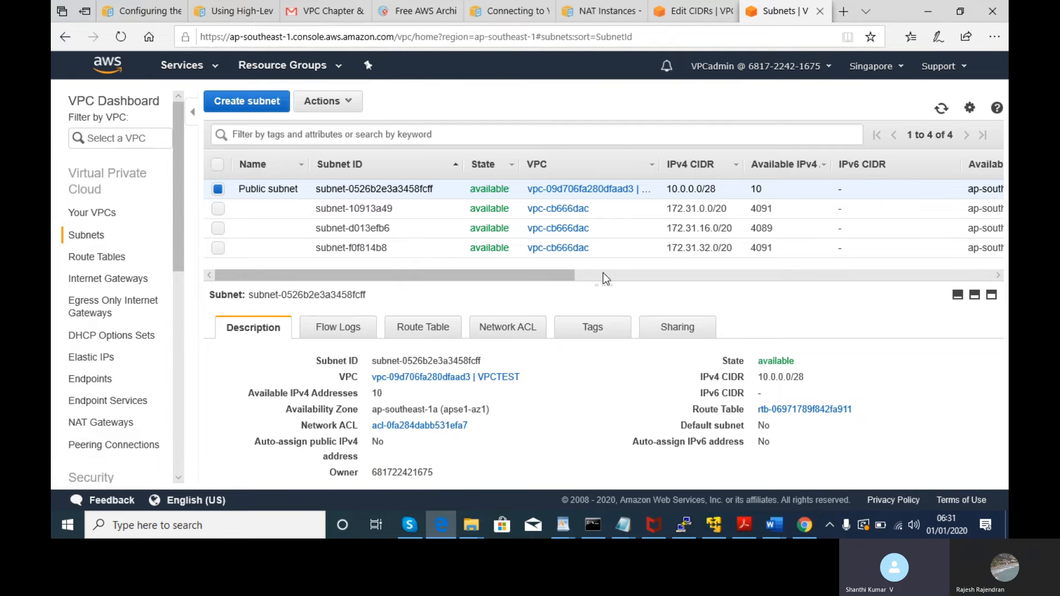
left_click_drag(600, 279, 602, 277)
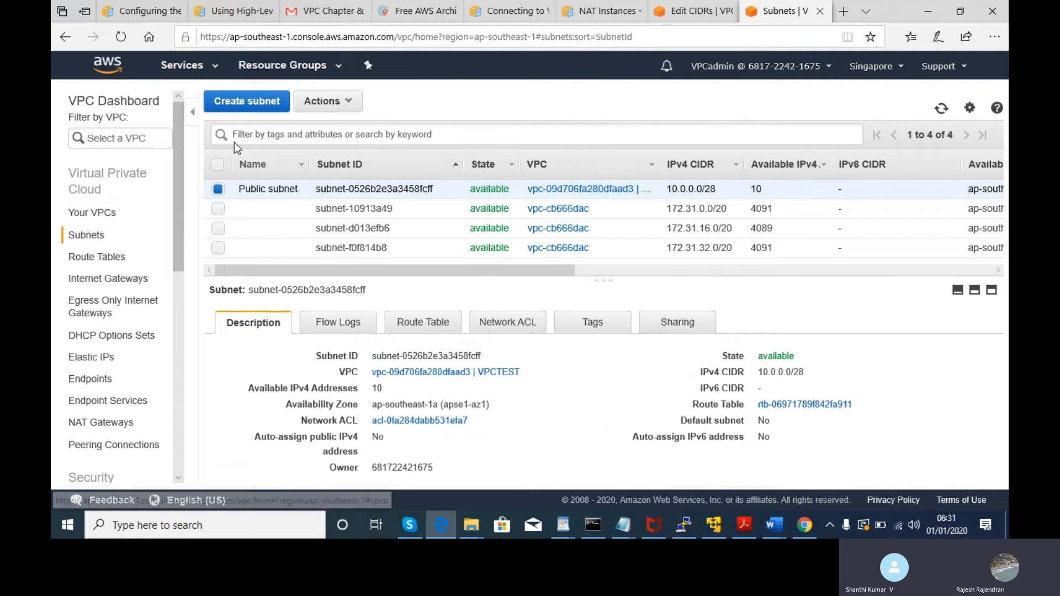
left_click(321, 104)
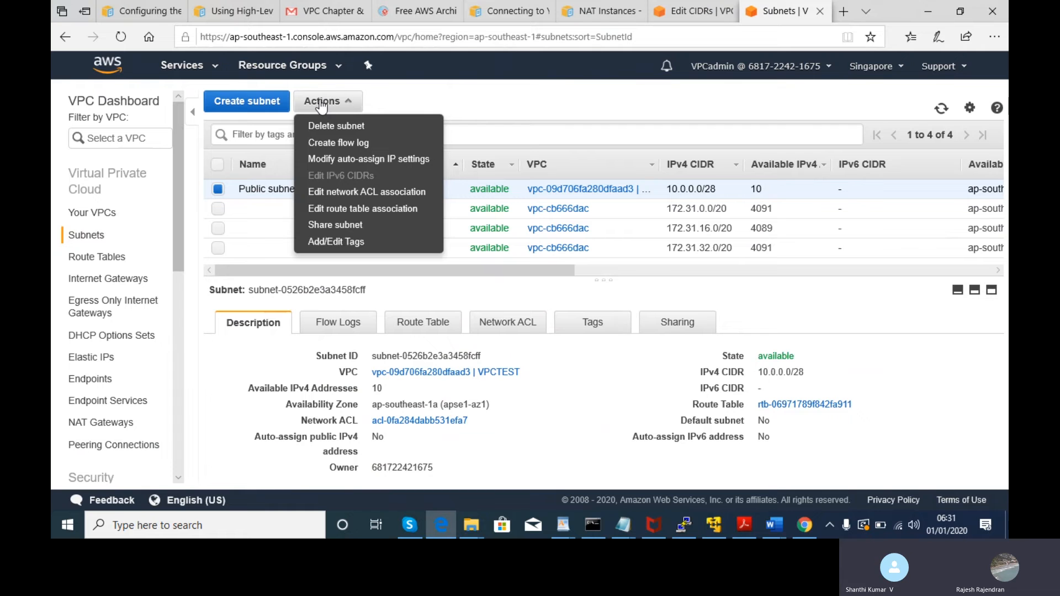
left_click(249, 102)
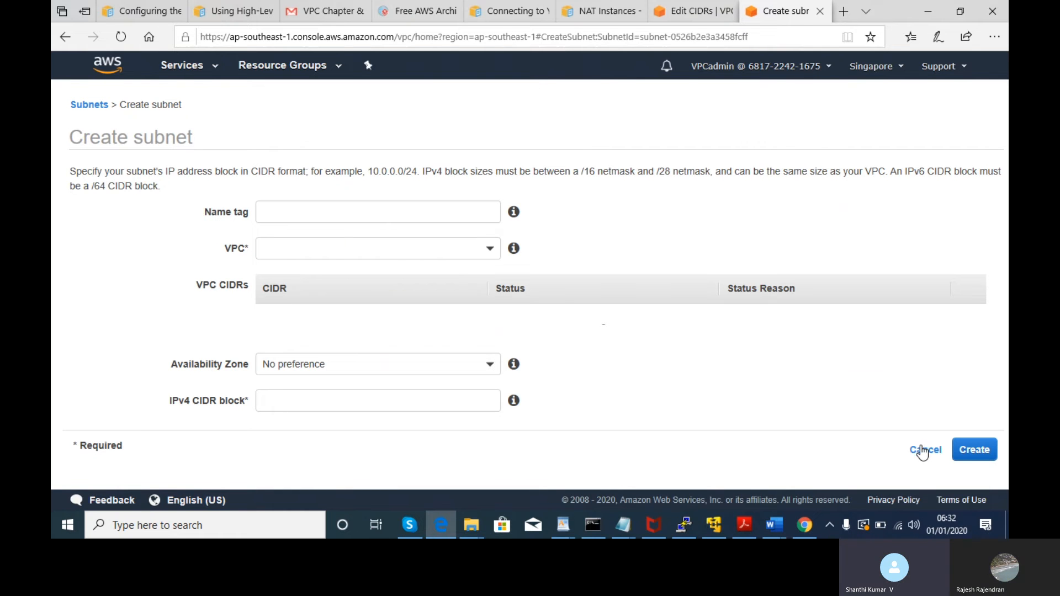
- Name the subnet 'Private_VPCtest' and place it in VPCTEST (vpc-09d706fa280dfaad3)
left_click(378, 217)
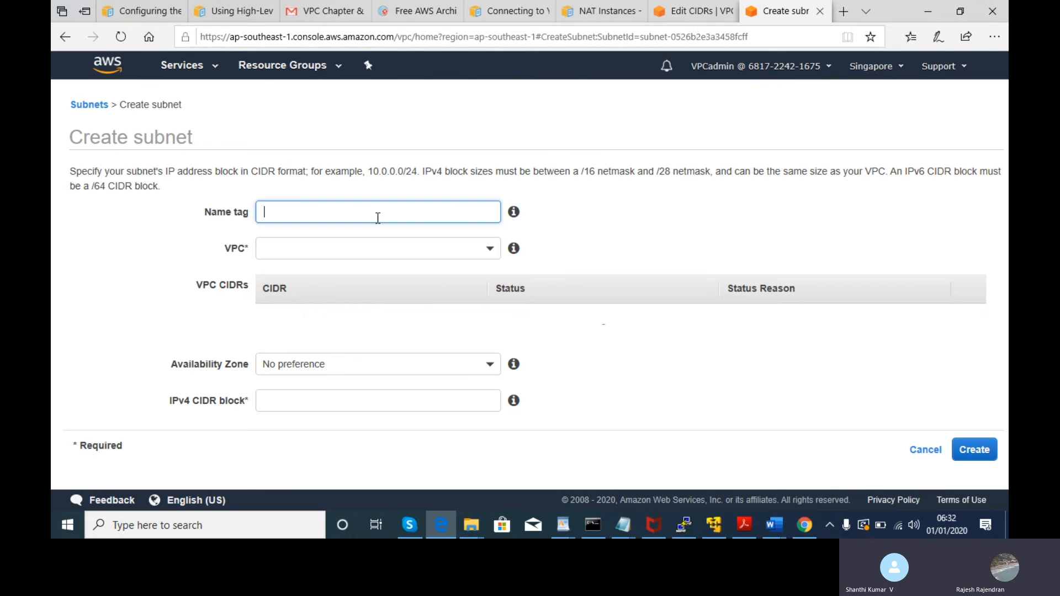
type("Privat")
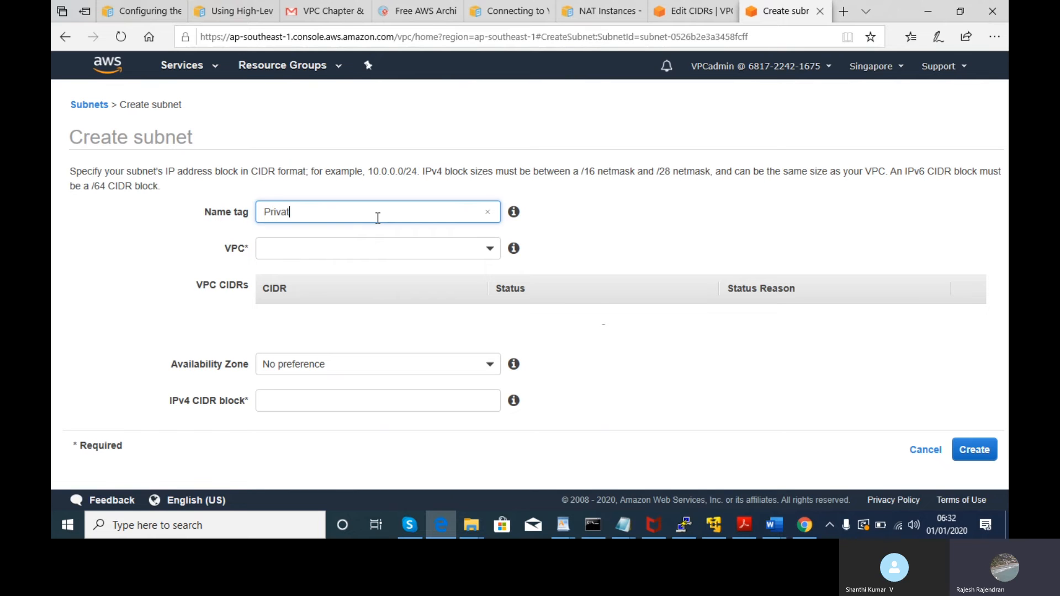
type("e_VPCtest")
left_click(435, 248)
left_click(397, 307)
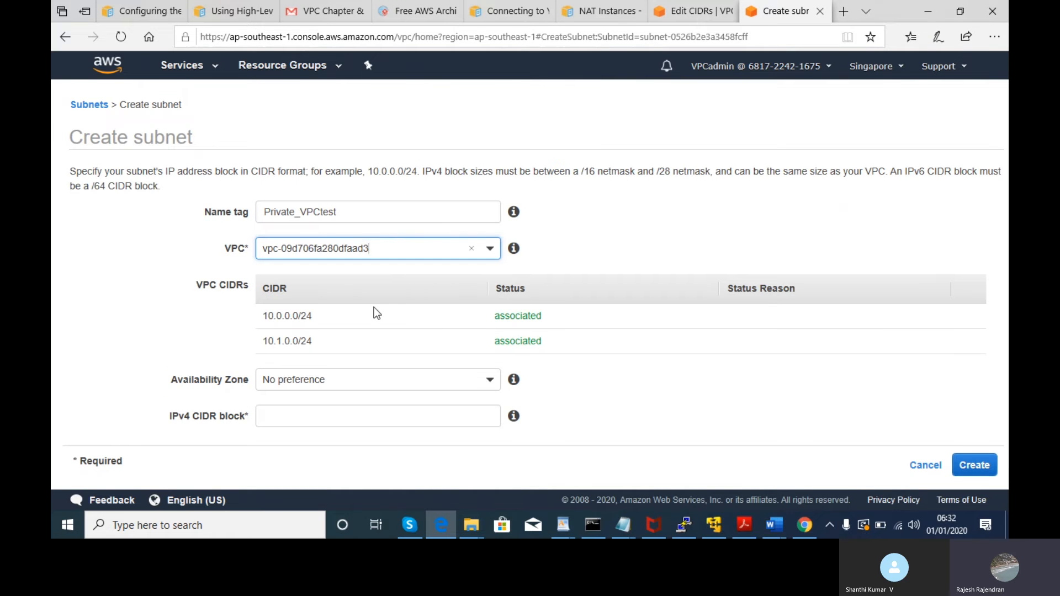
left_click(357, 342)
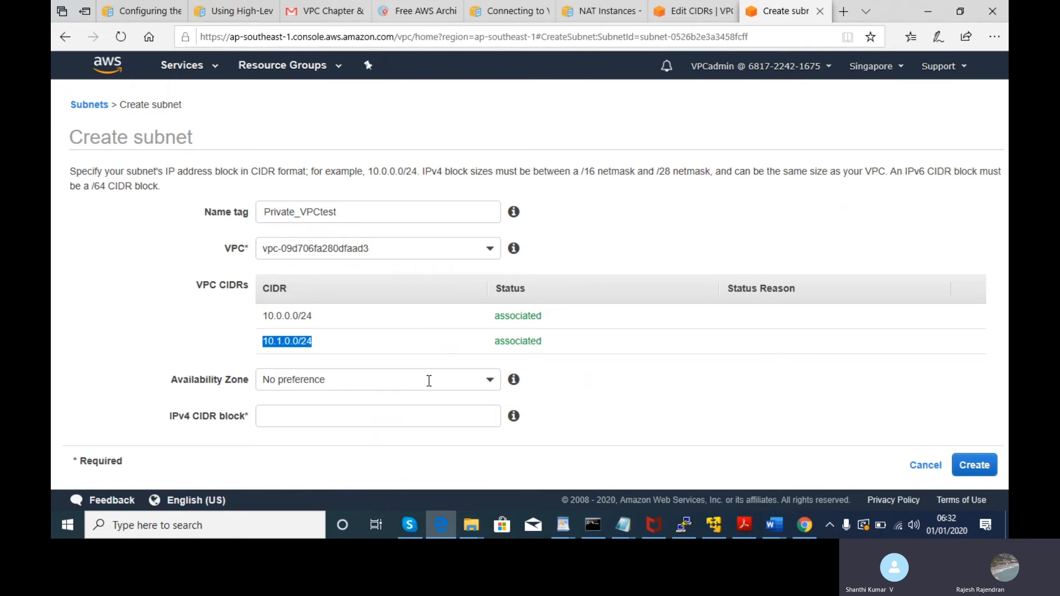
- Set the Availability Zone to ap-southeast-1c, ready for the IPv4 CIDR block
left_click(491, 379)
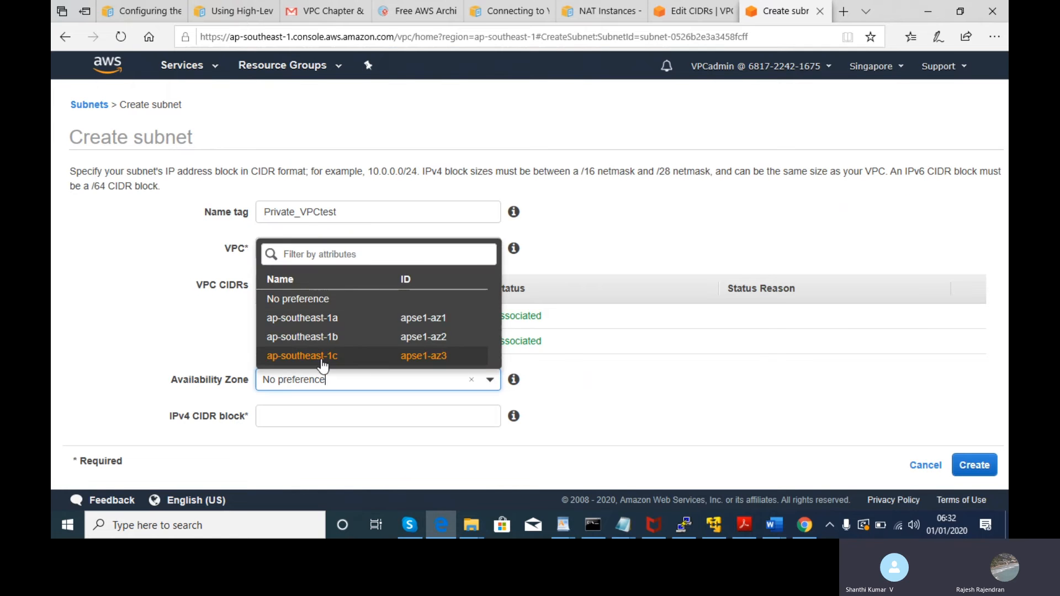
left_click(339, 359)
left_click(312, 412)
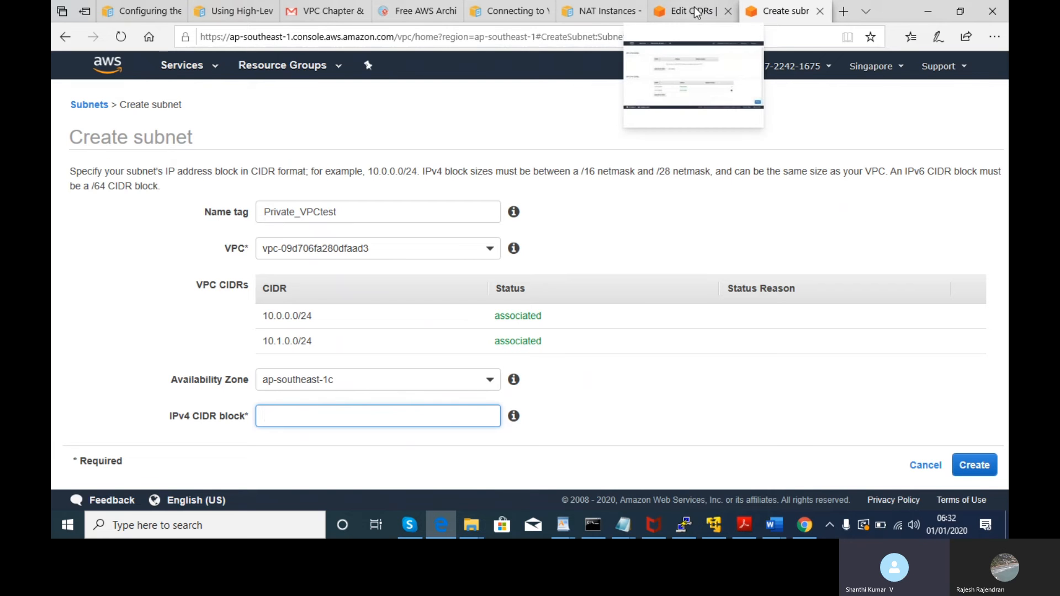
- Return to the 'VPC Chapter' attachment and show the /16-into-/18 subnets paragraph above Table 3-1
left_click(331, 11)
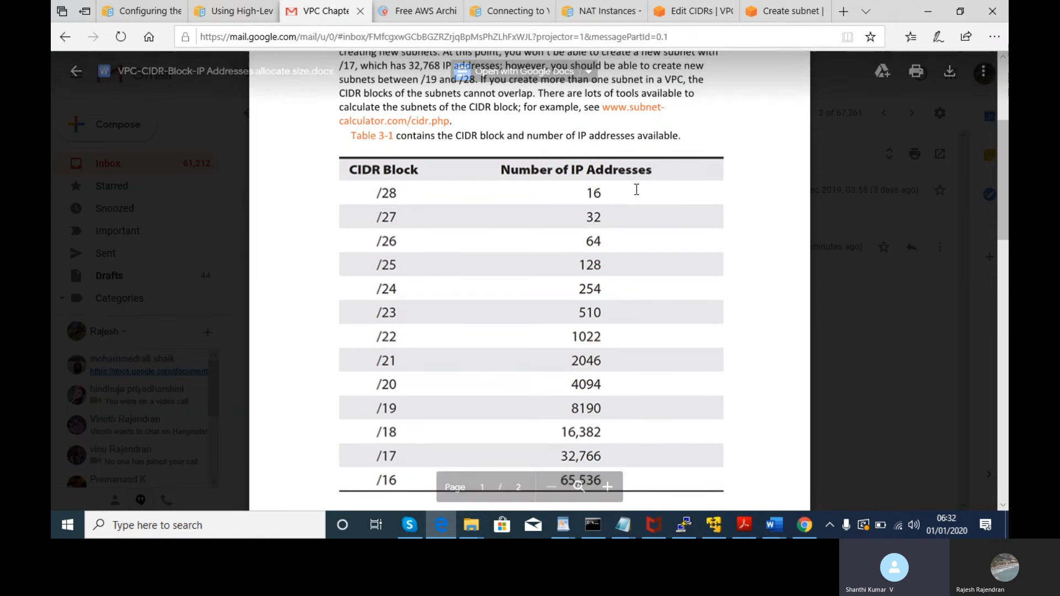
left_click_drag(1006, 205, 1007, 186)
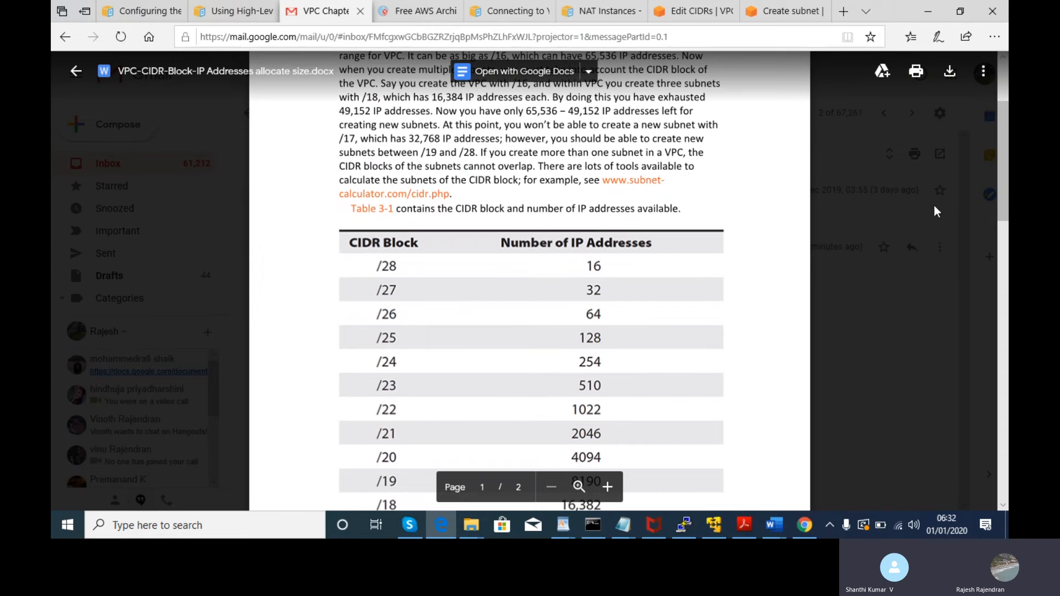
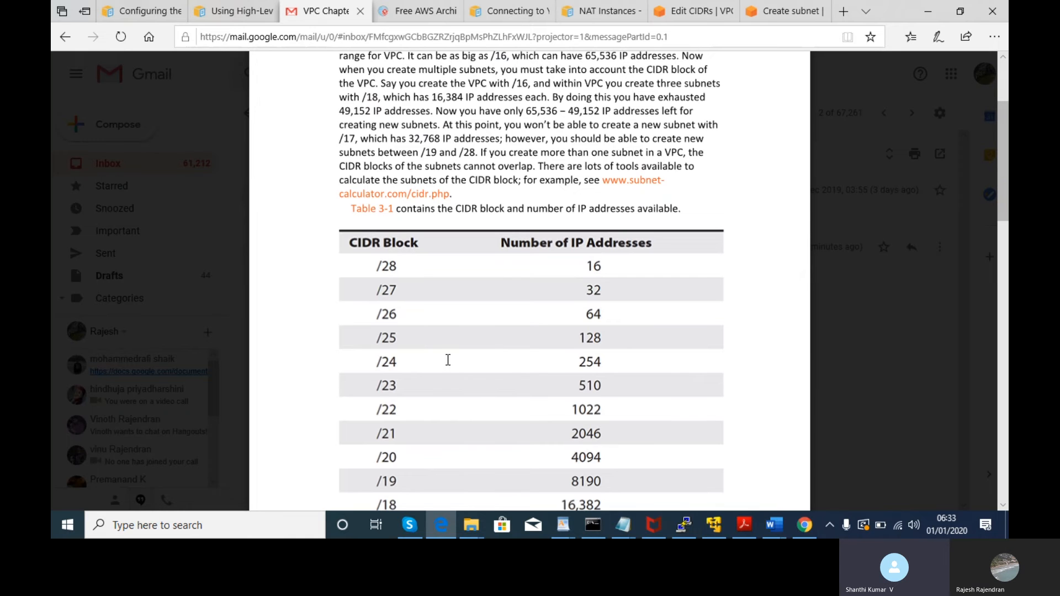
- Review the private EC2 instance exercise notes in Notepad, then return to the Create subnet form
left_click(628, 531)
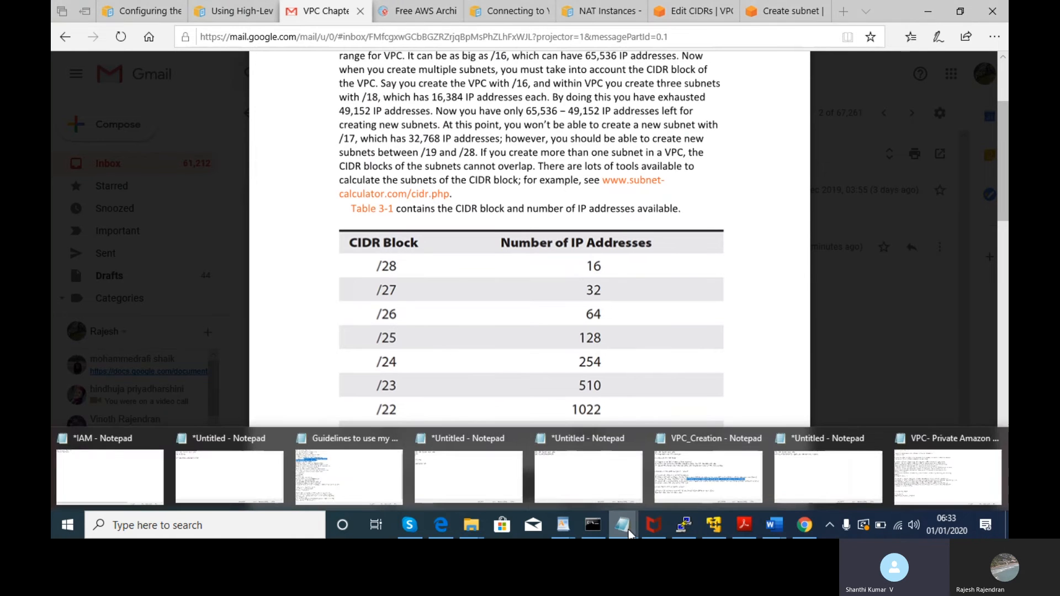
left_click(960, 469)
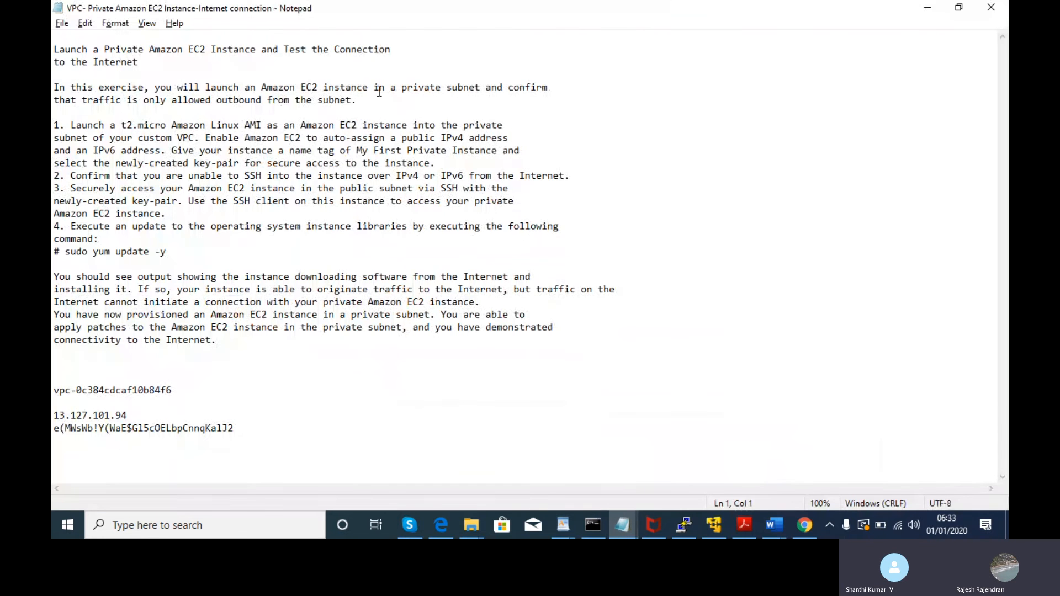
left_click(930, 8)
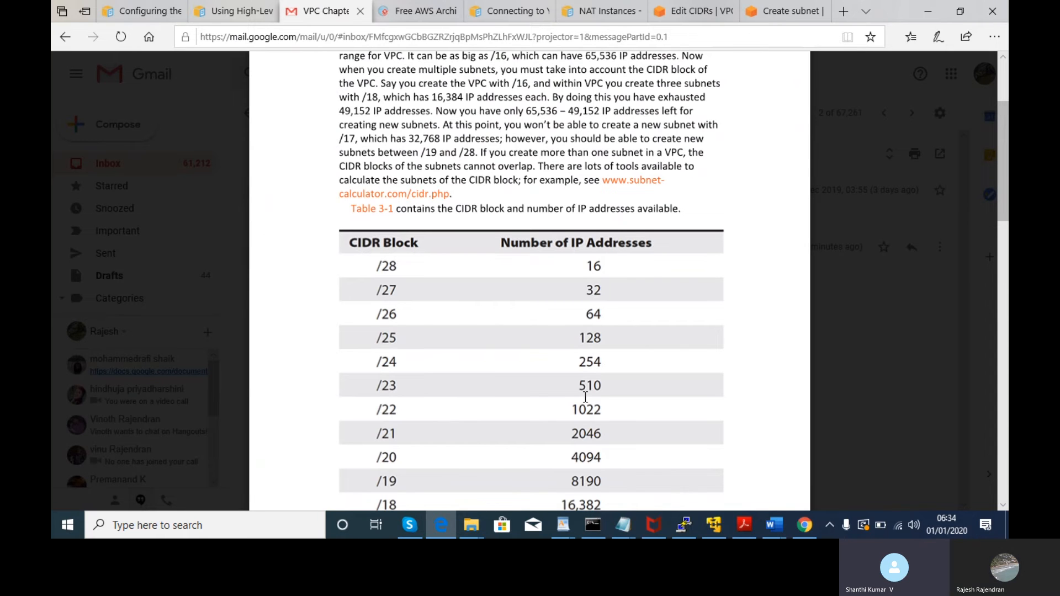
left_click(774, 10)
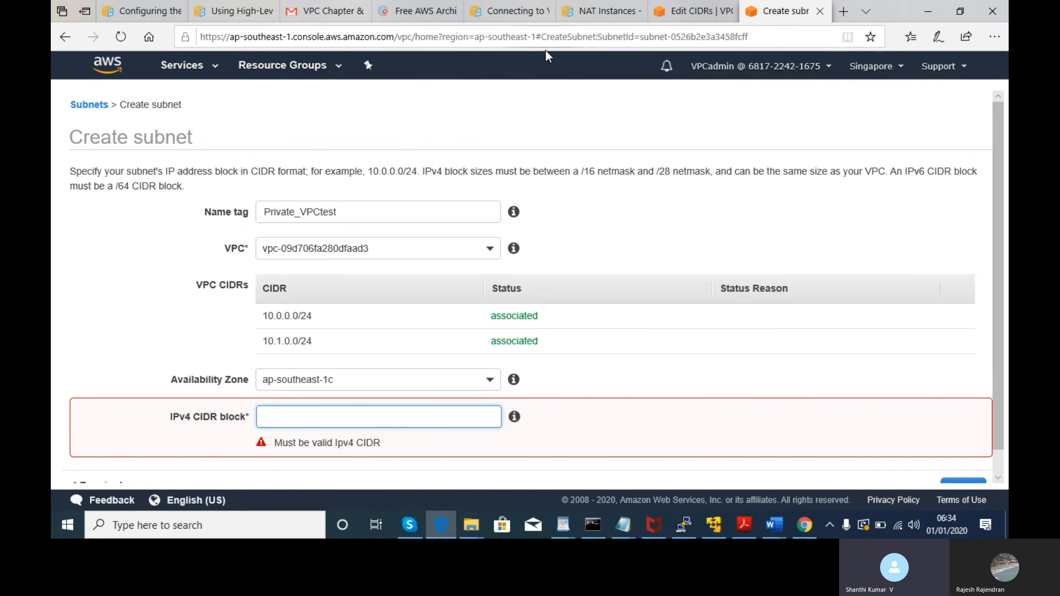
- Enter 10.1.1.0/28 as the subnet's IPv4 CIDR block, which fails as outside VPCTEST's range
left_click(500, 15)
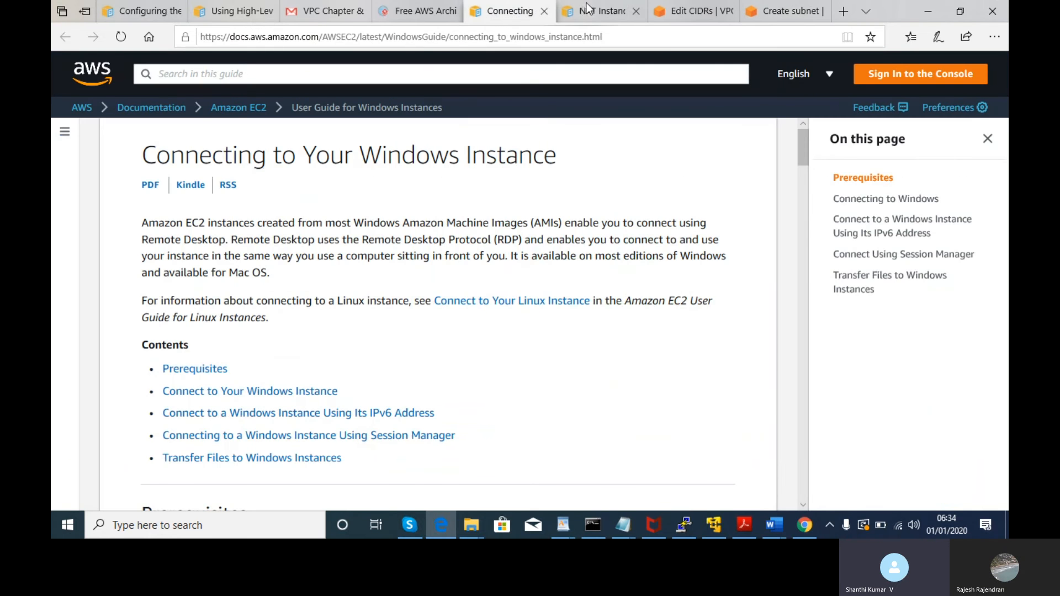
left_click(594, 10)
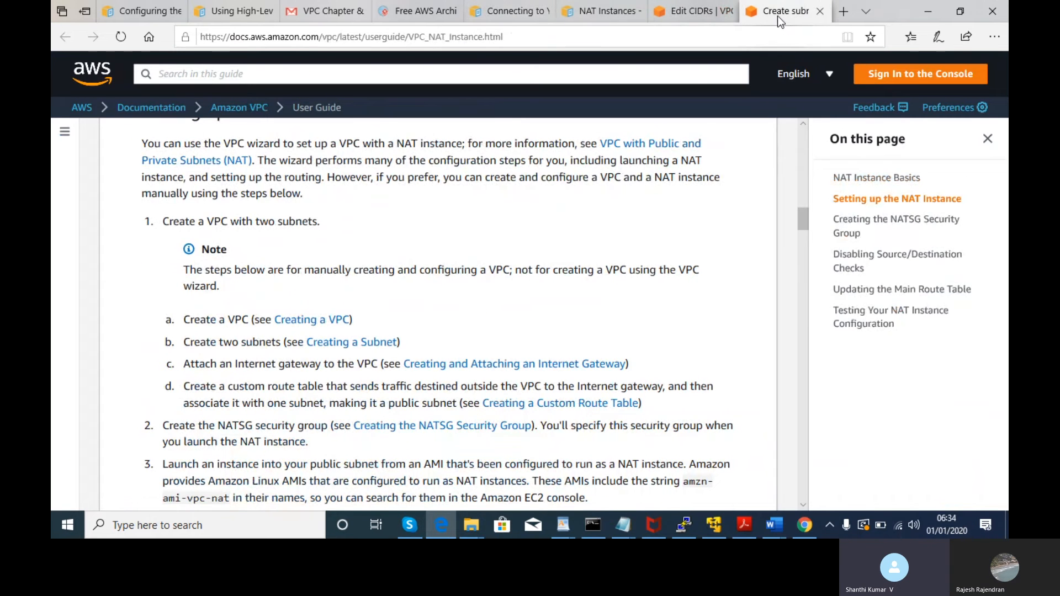
left_click(778, 16)
type("10.1.")
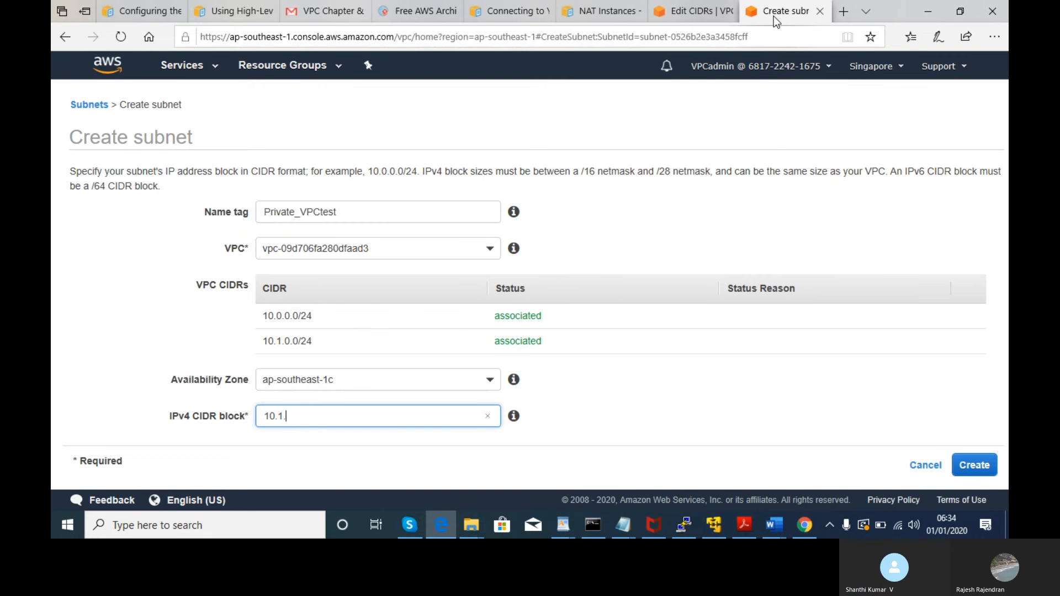
type("1.")
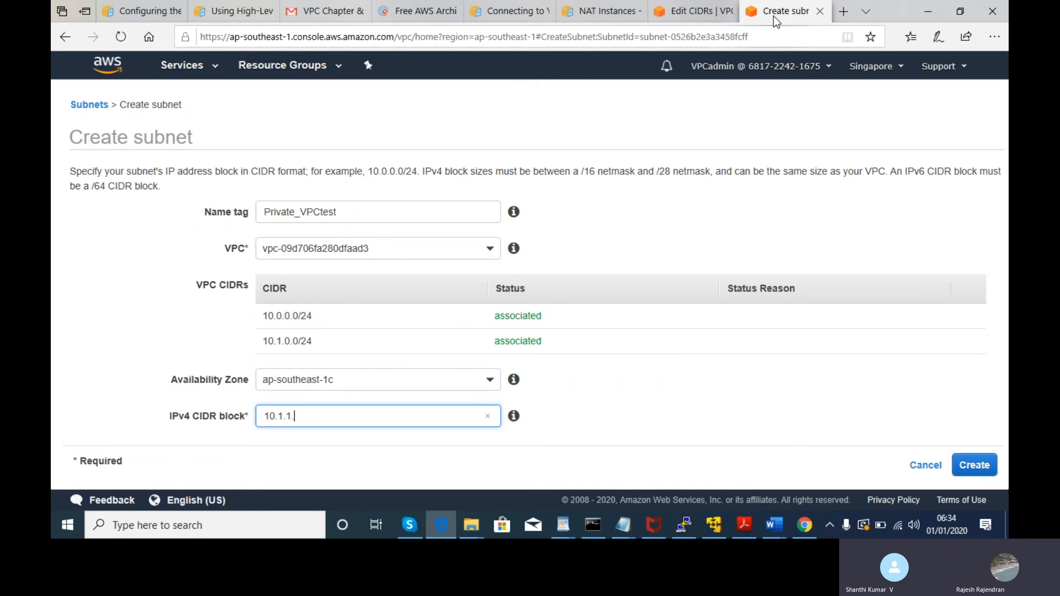
type("0/28")
left_click(699, 390)
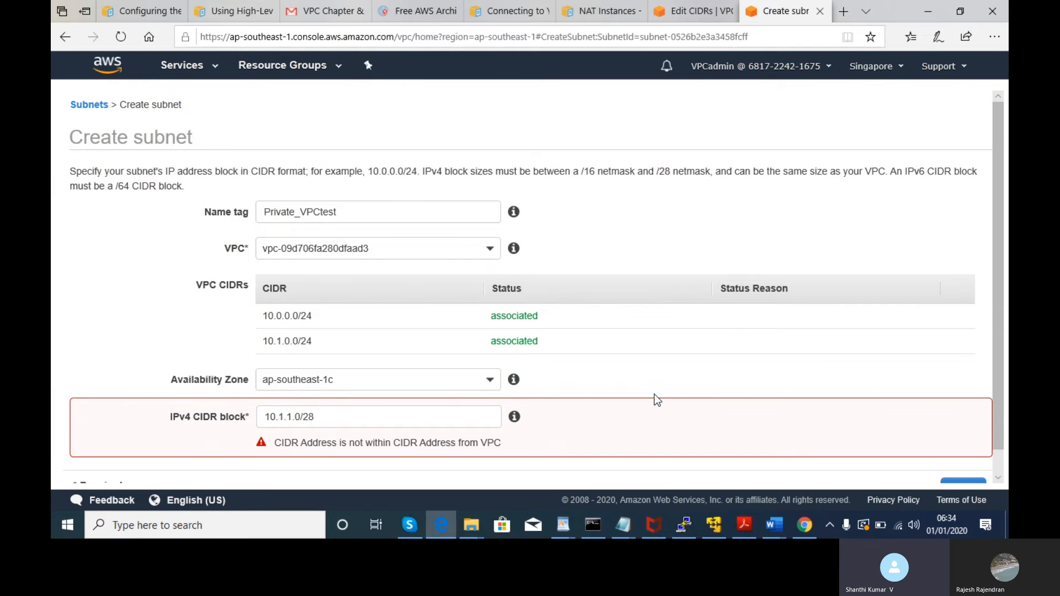
left_click(445, 415)
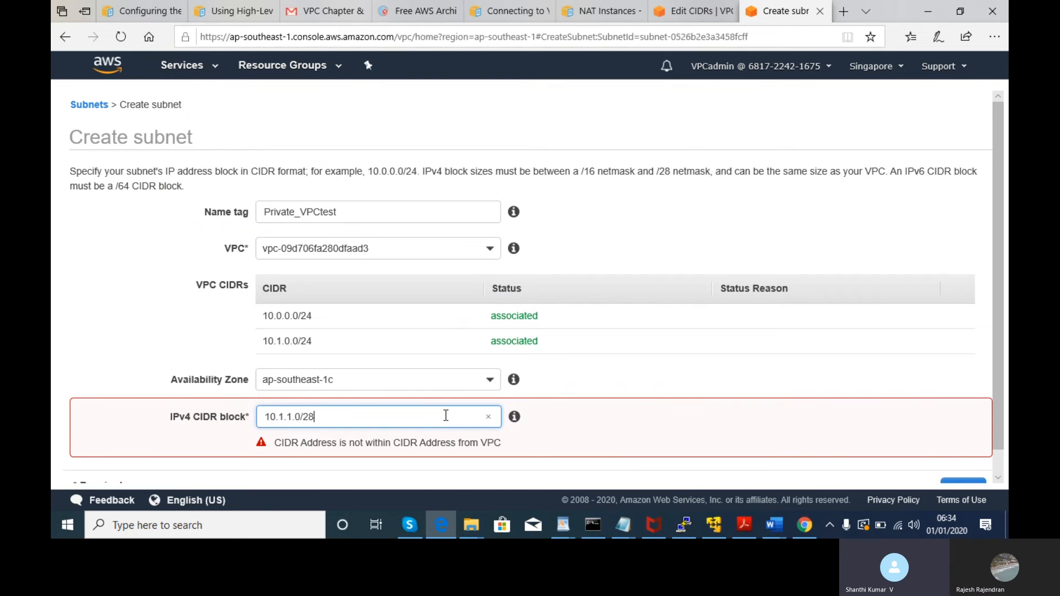
- Rewrite the IPv4 CIDR block as 10.1.0.0/28 and let the form validate it
key("BackSpace")
key("BackSpace")
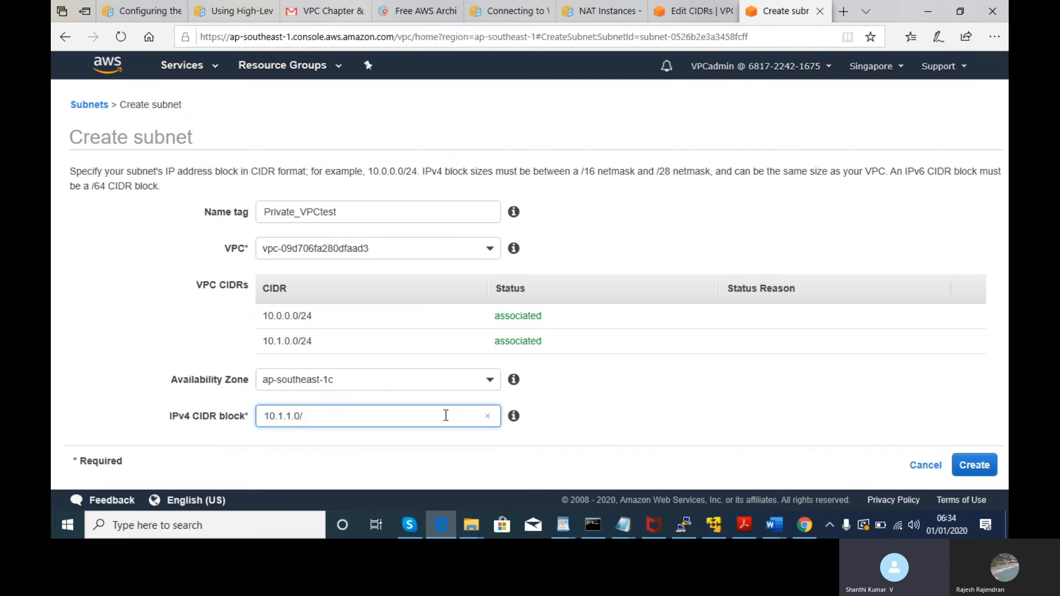
key("BackSpace")
key("BackSpace")
key("BackSpace")
key("BackSpace")
key("BackSpace")
key("BackSpace")
type("1")
type(".0.")
type("0")
key("BackSpace")
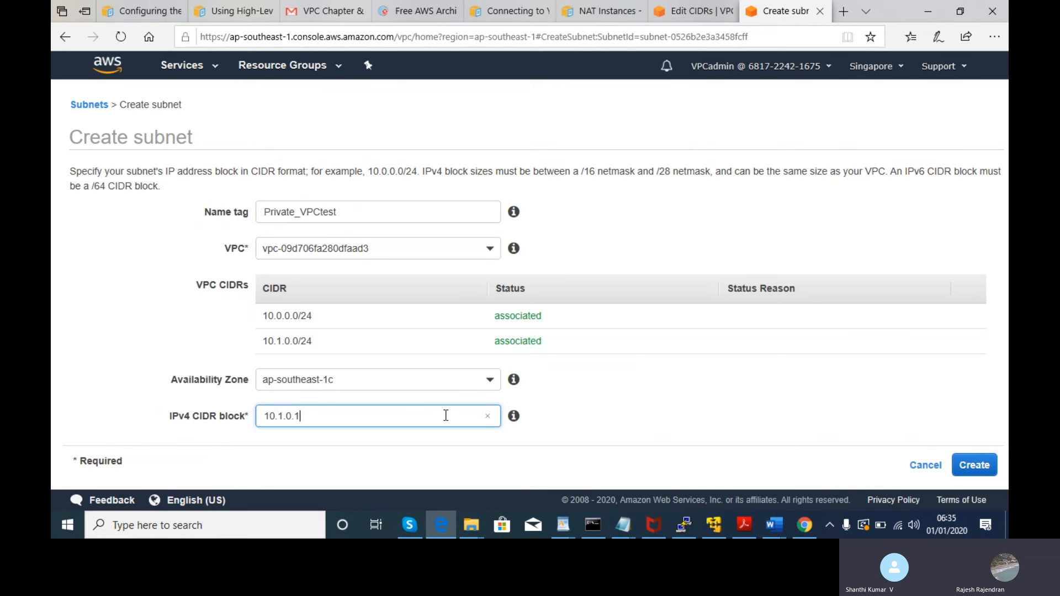
type("/28")
left_click(624, 389)
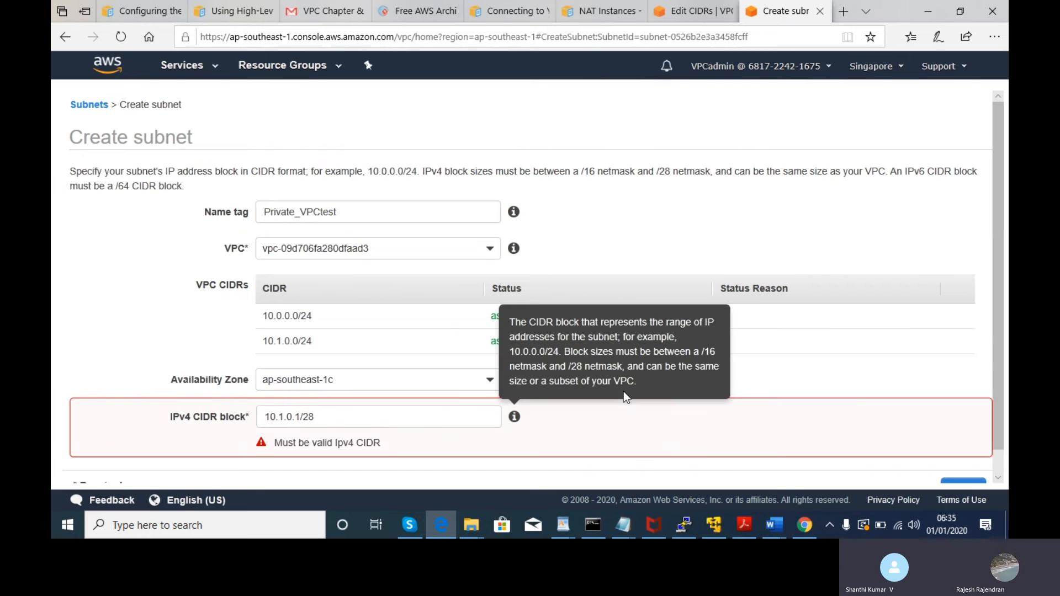
left_click(398, 412)
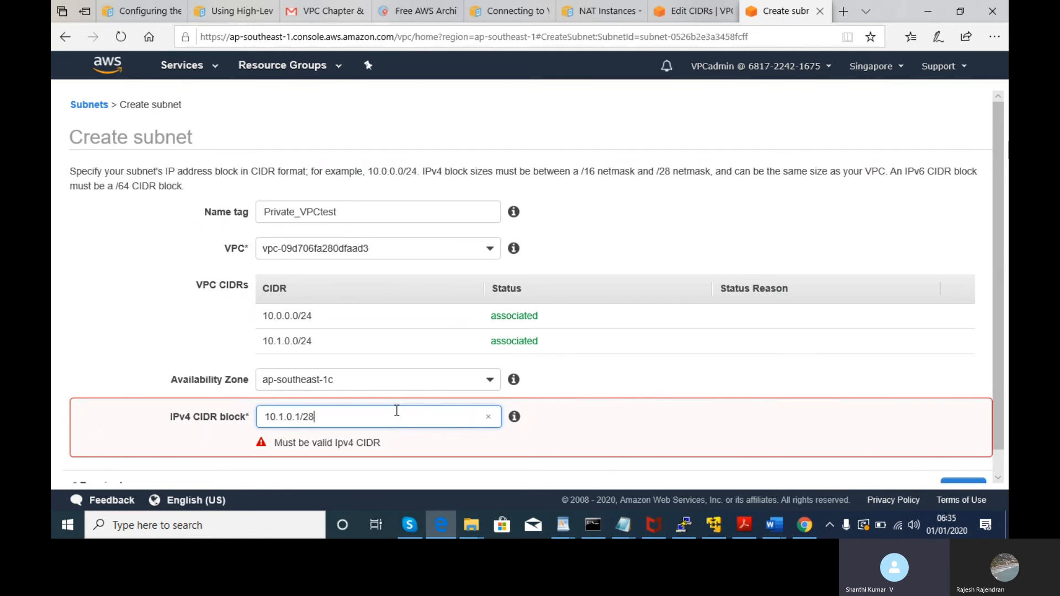
- Test a /24 prefix, then settle on 10.1.0.1/28 and keep ap-southeast-1c as the zone
key("BackSpace")
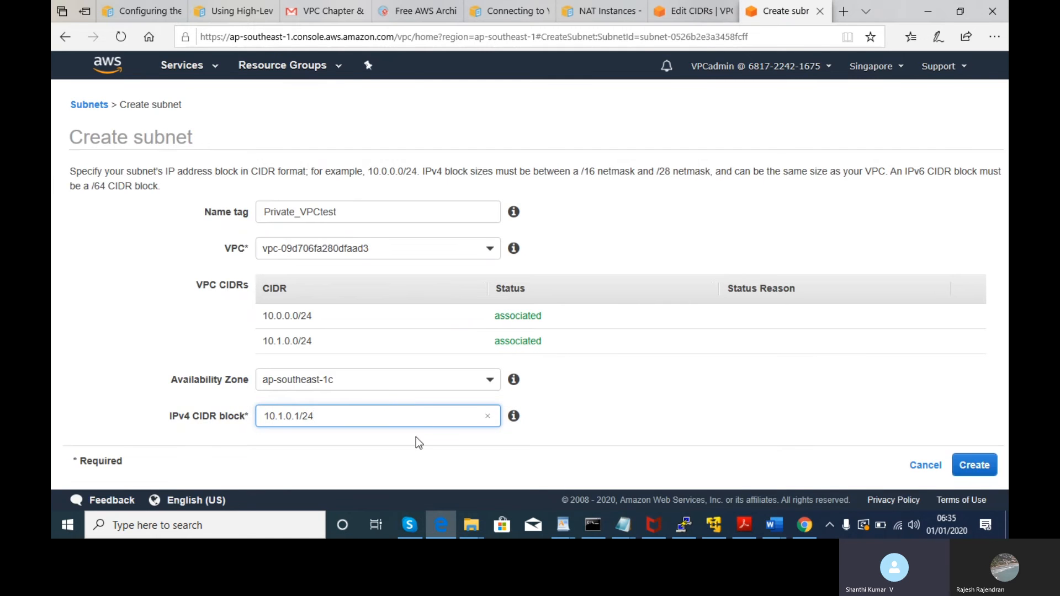
left_click(426, 452)
left_click(394, 409)
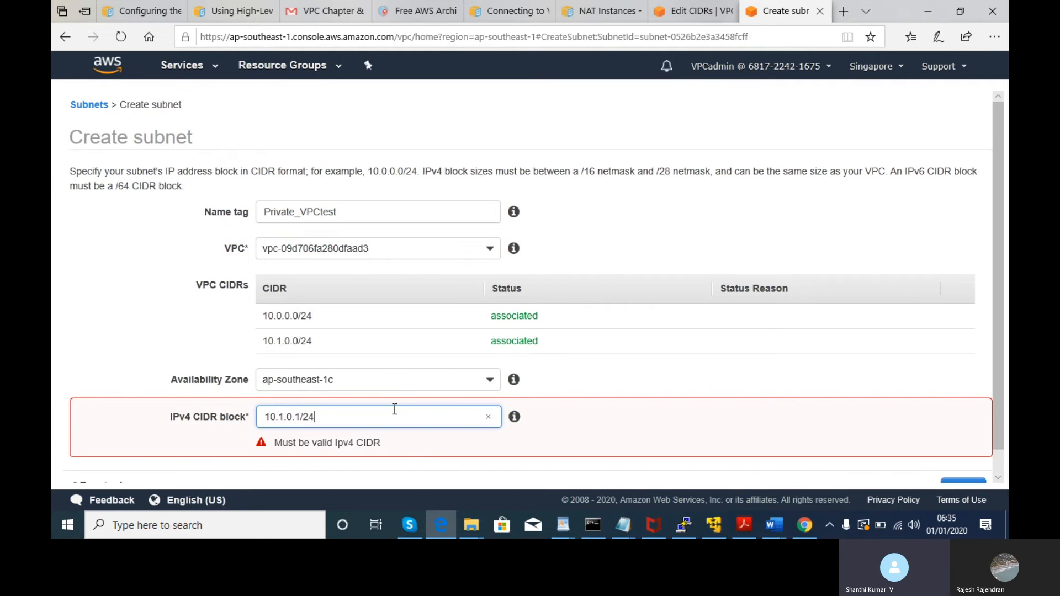
key("BackSpace")
key("BackSpace")
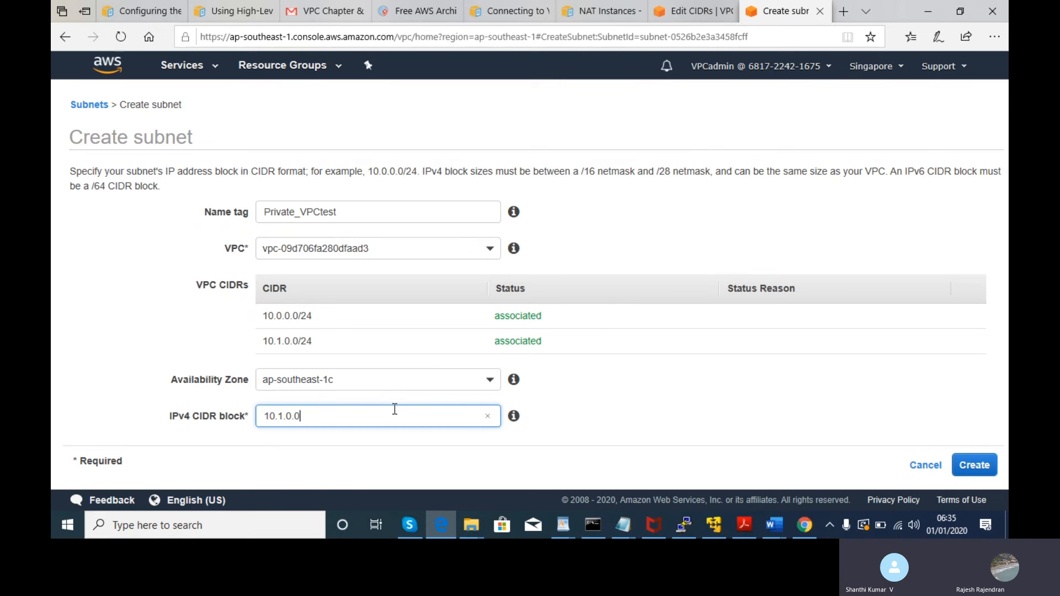
type("1/28")
left_click(577, 403)
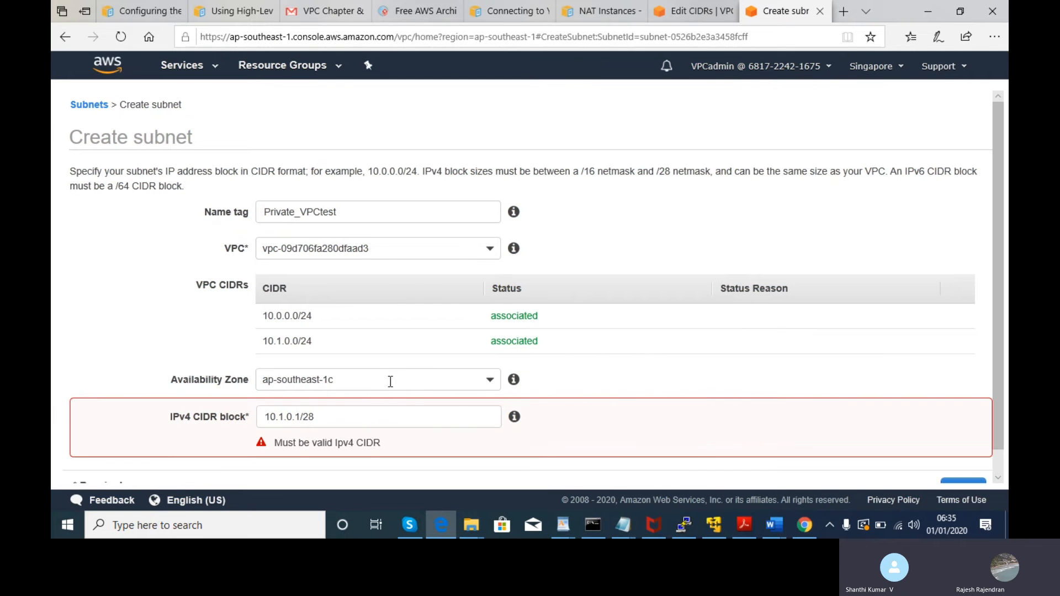
left_click(486, 389)
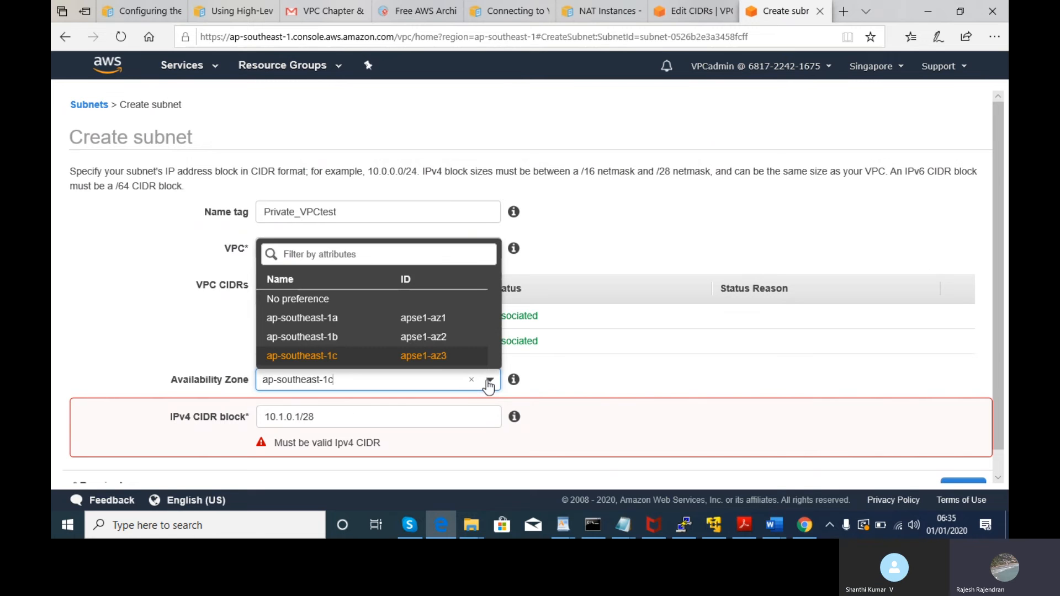
left_click(348, 357)
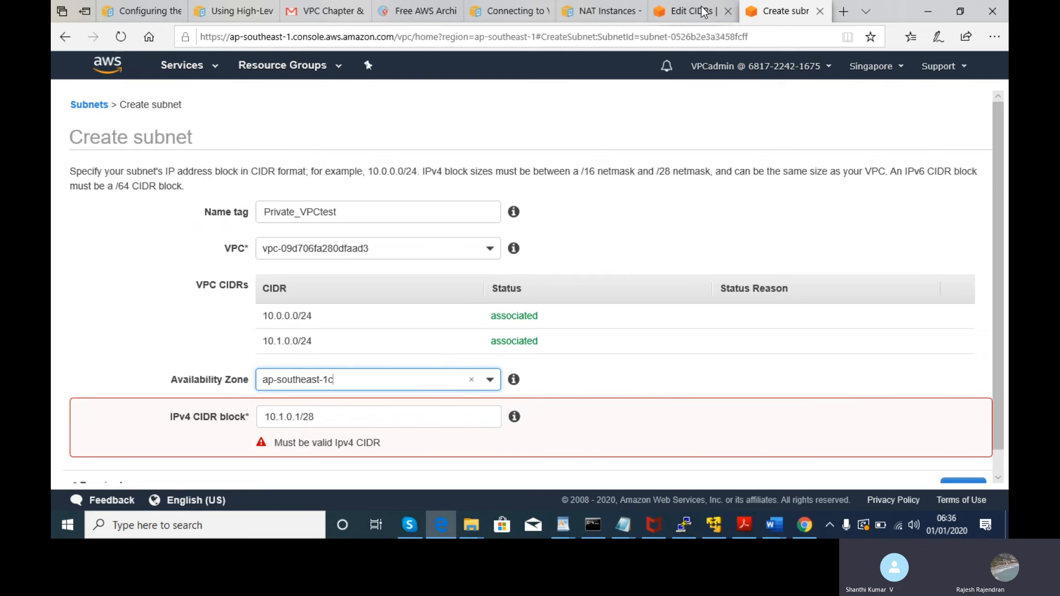
- Check VPCTEST's associated CIDR ranges on the Edit CIDRs page and CIDR Blocks tab, then go to Route Tables
left_click(687, 17)
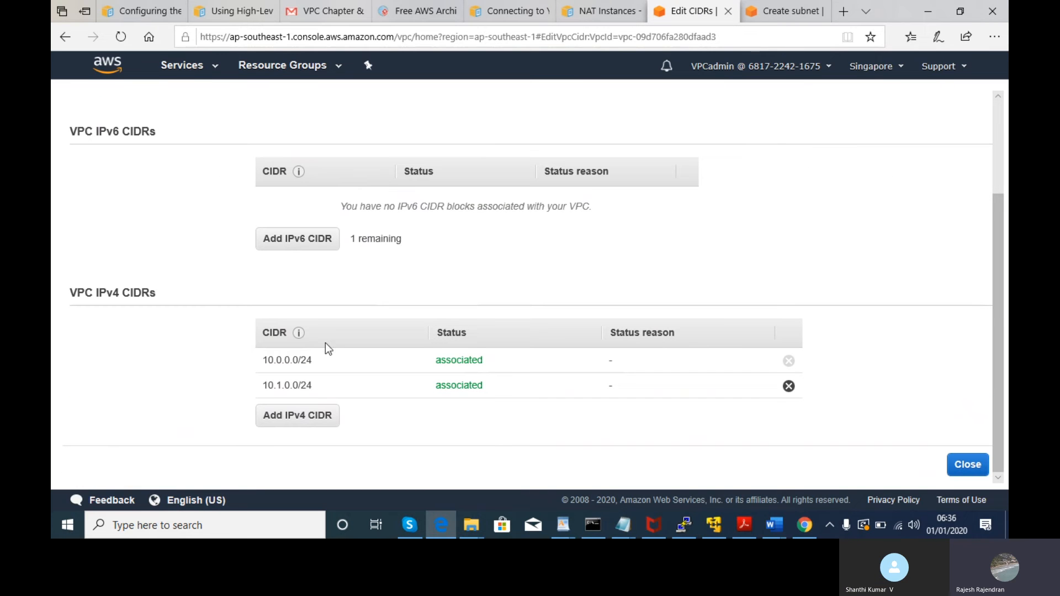
left_click_drag(336, 386, 246, 364)
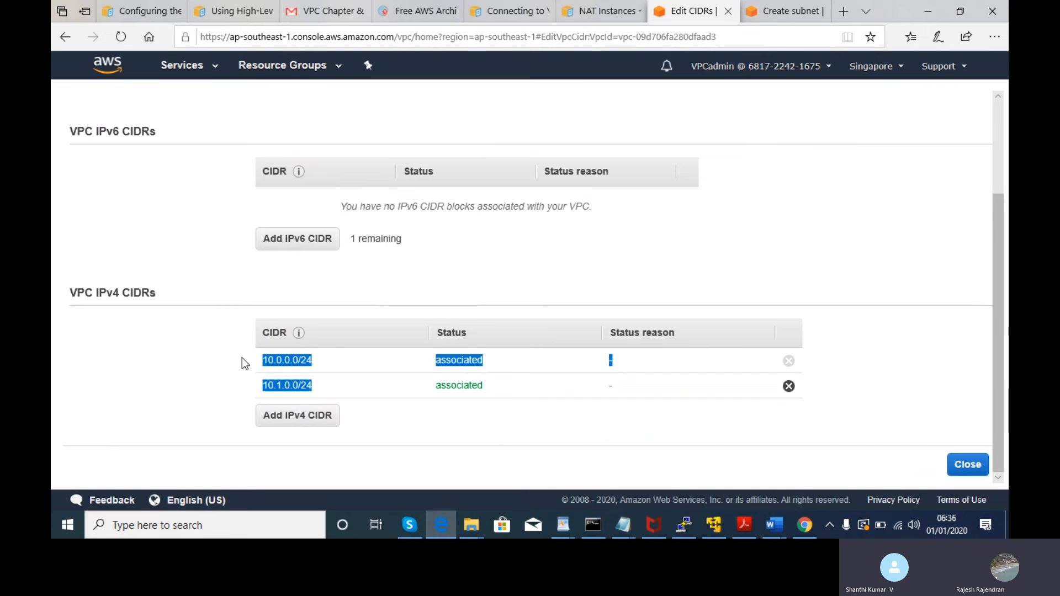
left_click(237, 362)
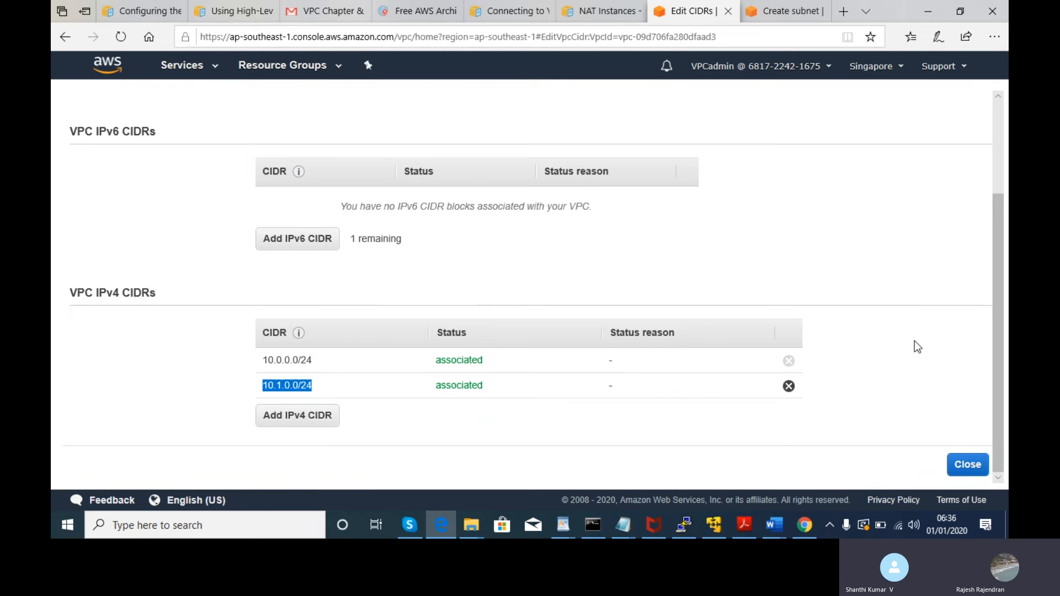
left_click_drag(999, 311, 1007, 204)
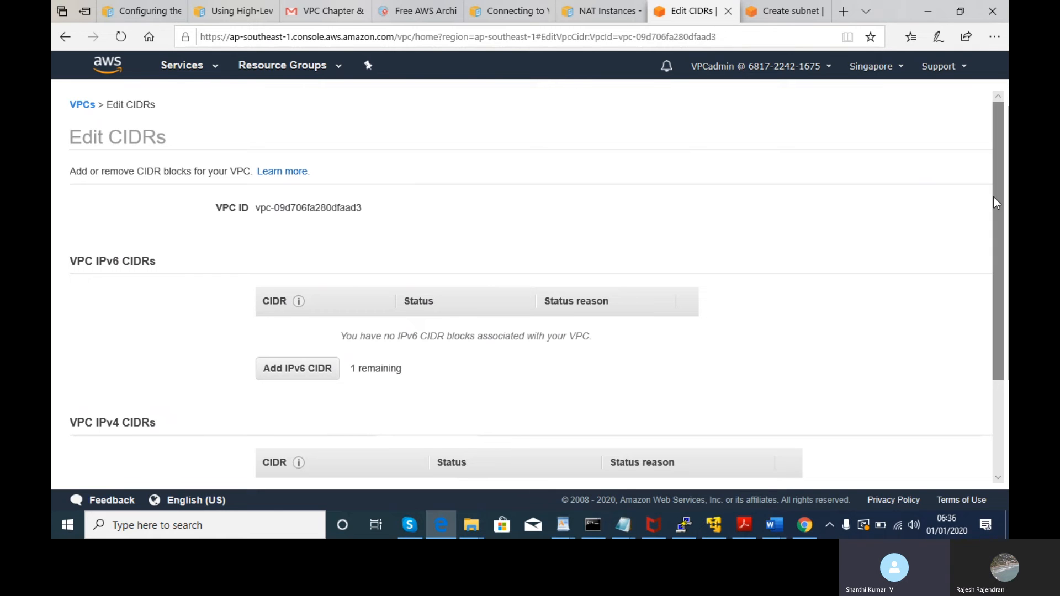
left_click(78, 105)
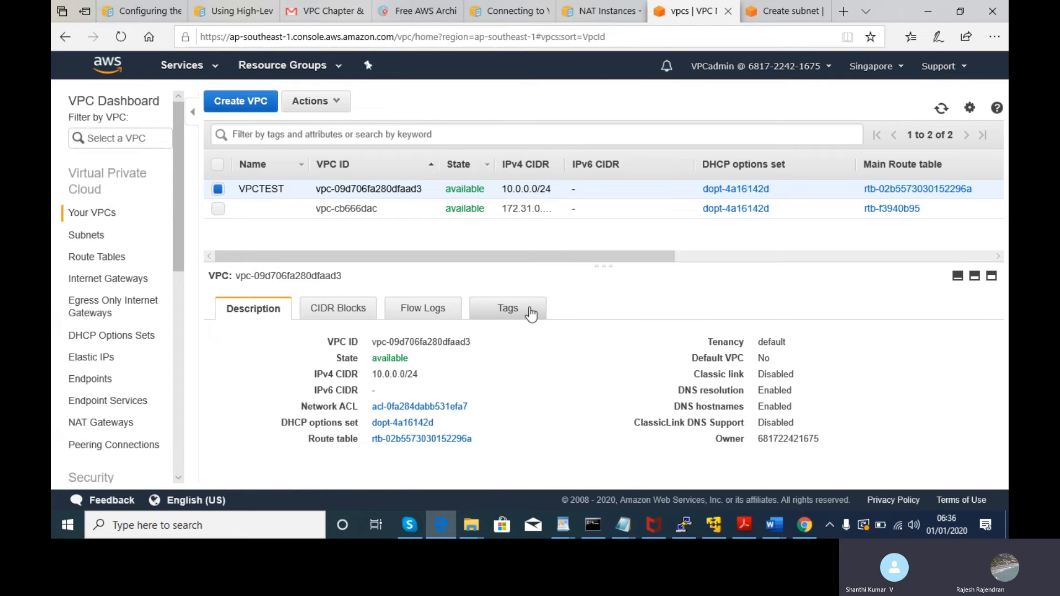
left_click(340, 310)
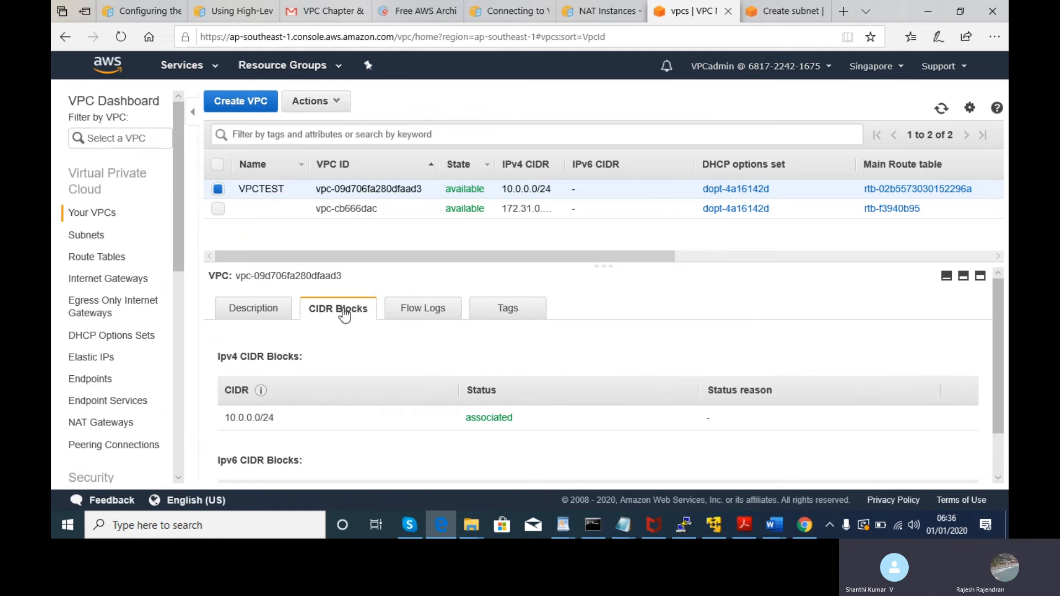
left_click(255, 307)
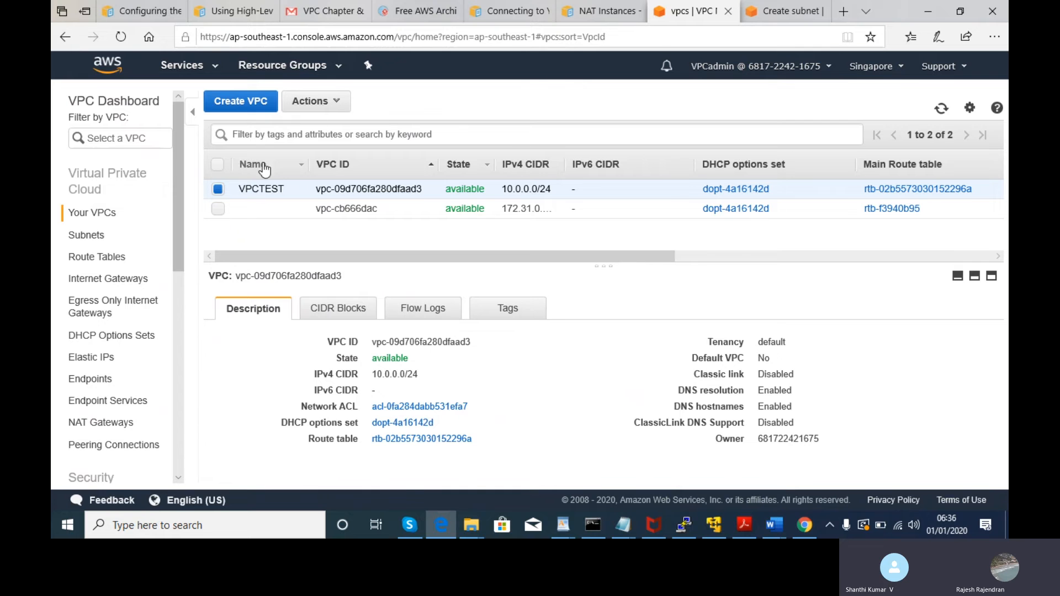
left_click(87, 259)
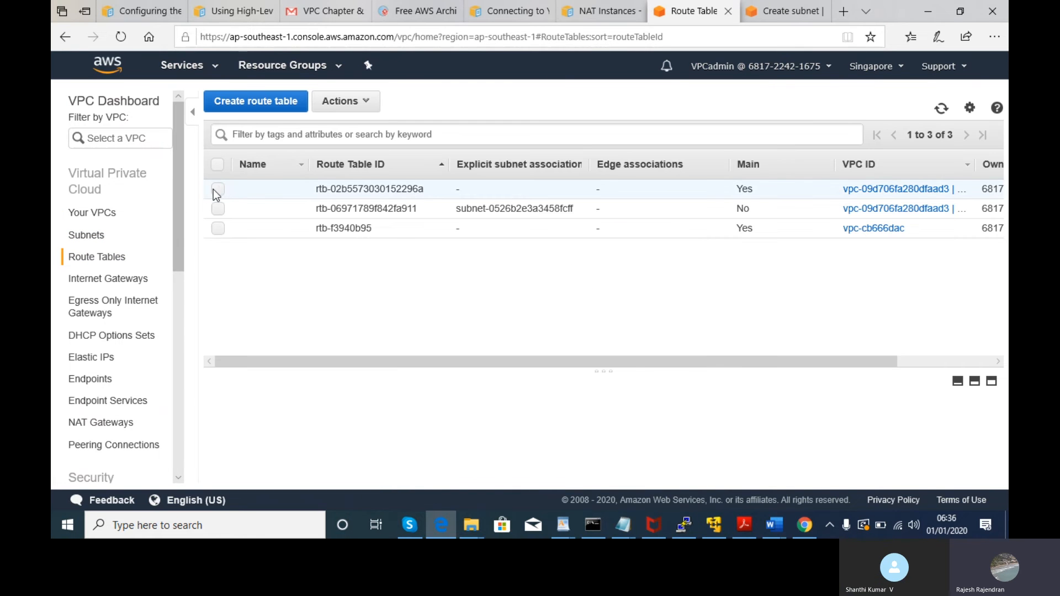
left_click_drag(514, 361, 812, 392)
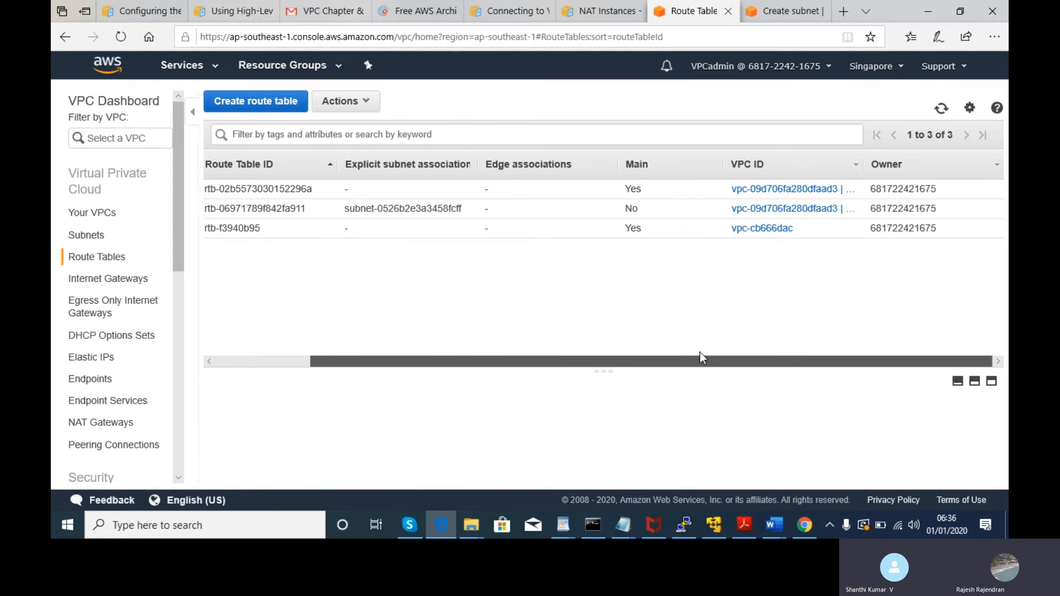
left_click_drag(705, 345, 215, 276)
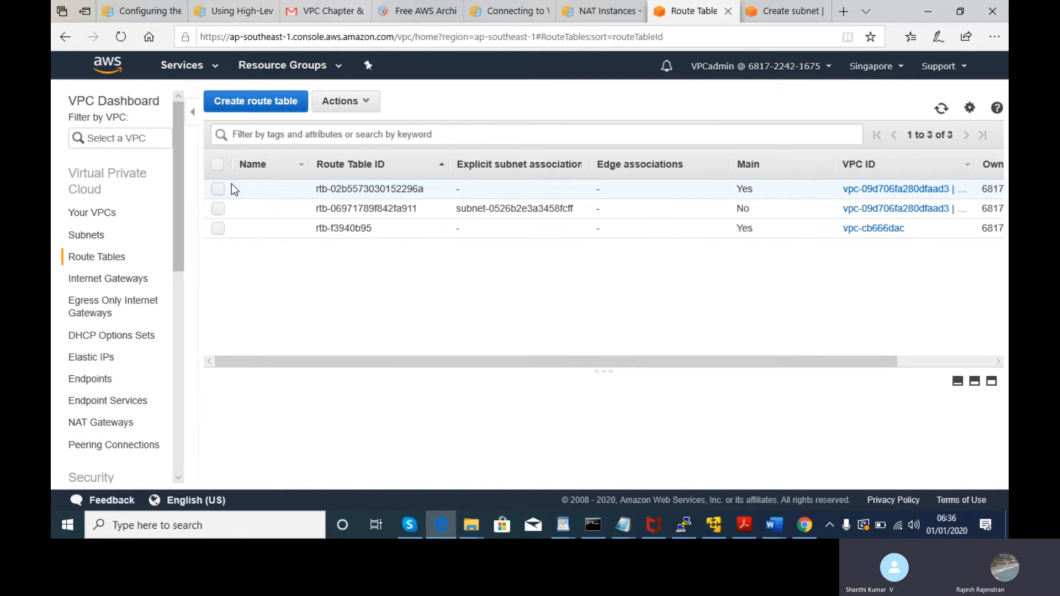
left_click(218, 189)
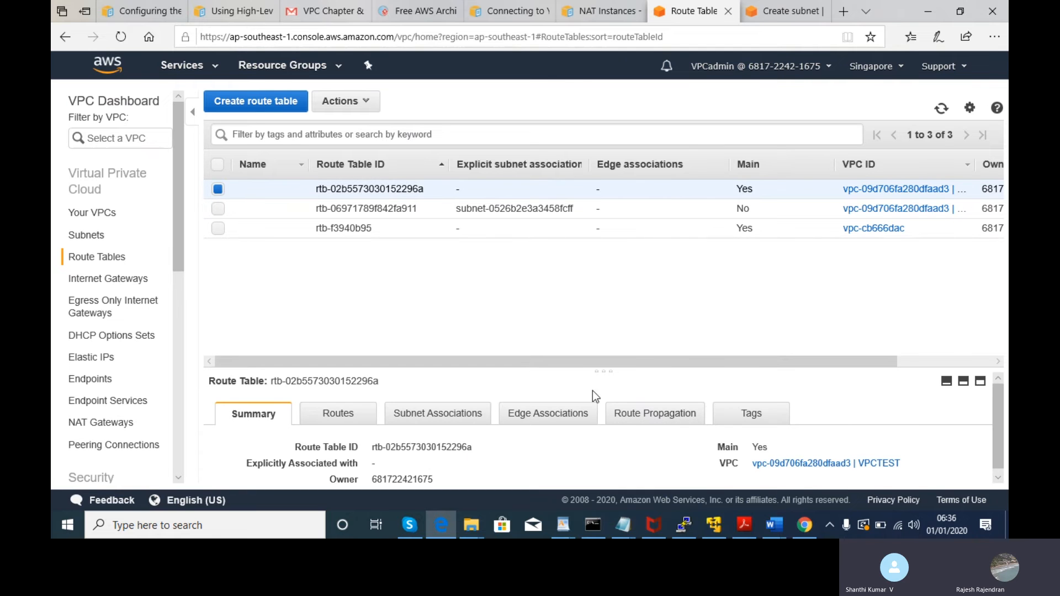
left_click_drag(580, 370, 579, 303)
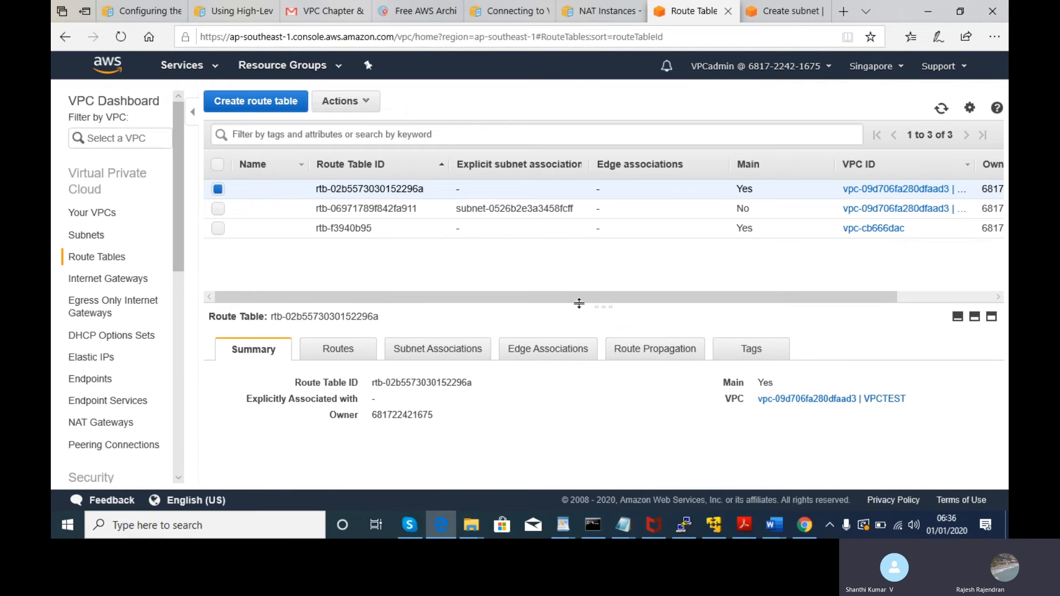
left_click(327, 354)
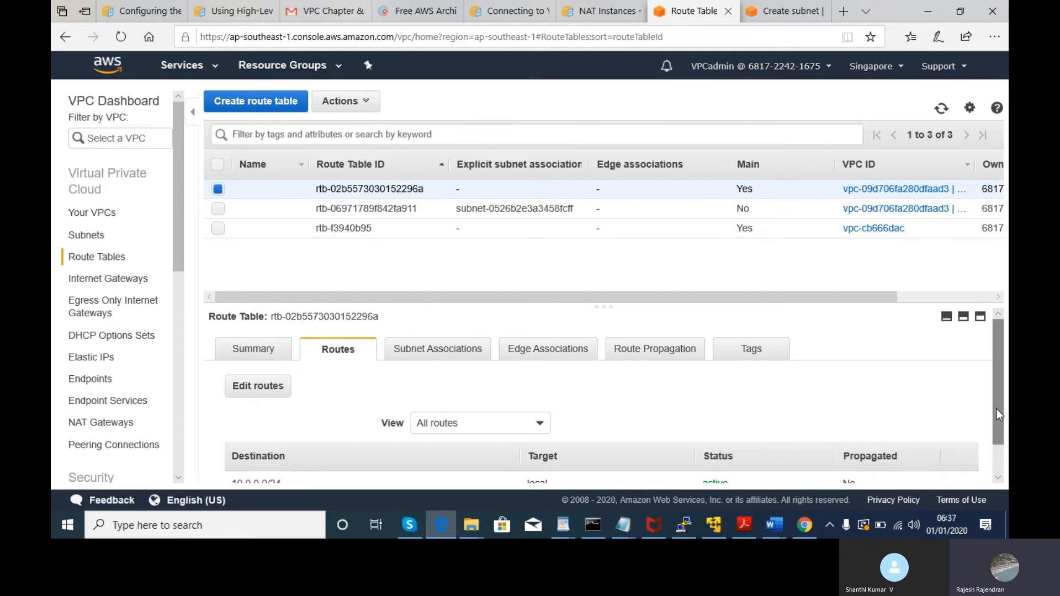
left_click_drag(997, 415, 1006, 460)
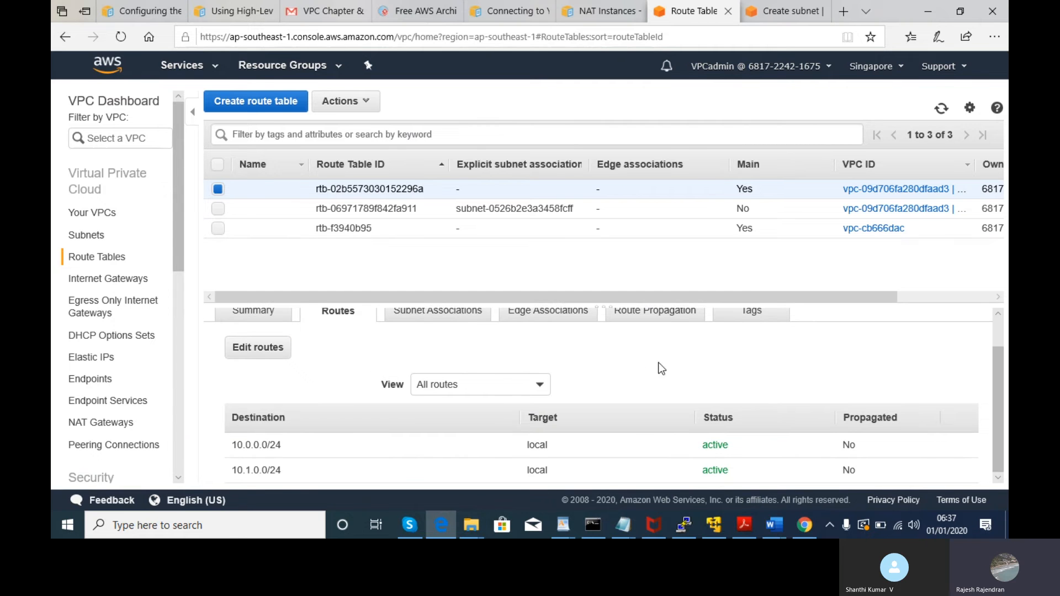
- Check its subnet associations, edge associations, route propagation and tags, then open the VPCTEST VPC
left_click(449, 313)
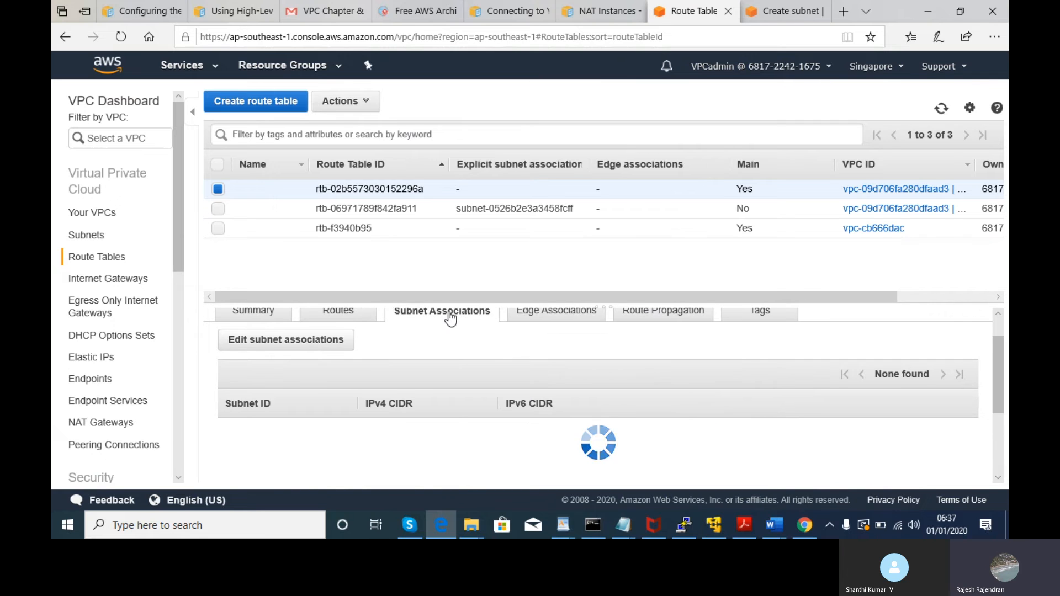
left_click(539, 312)
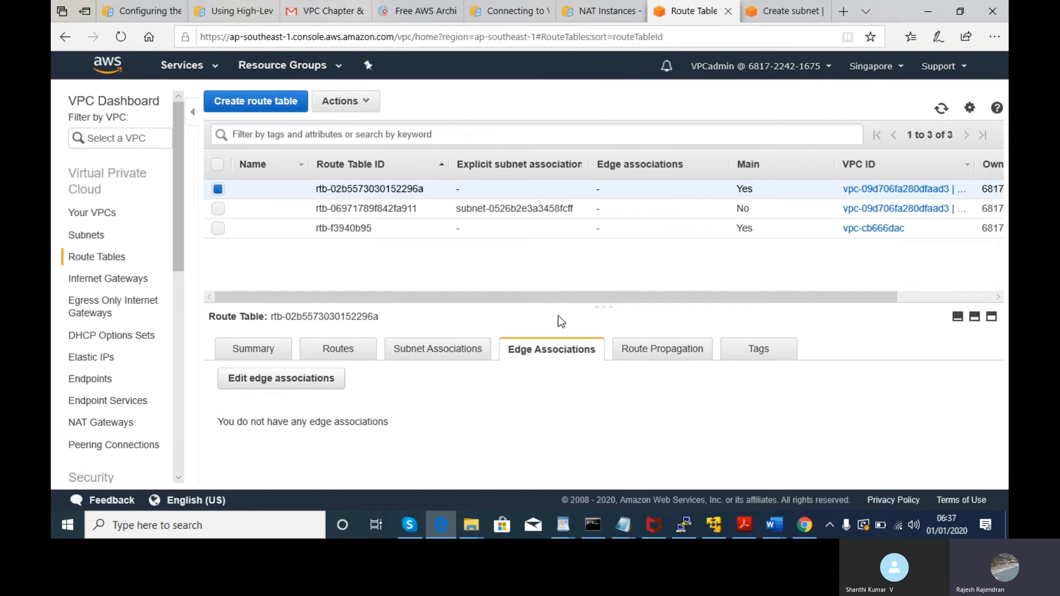
left_click(653, 350)
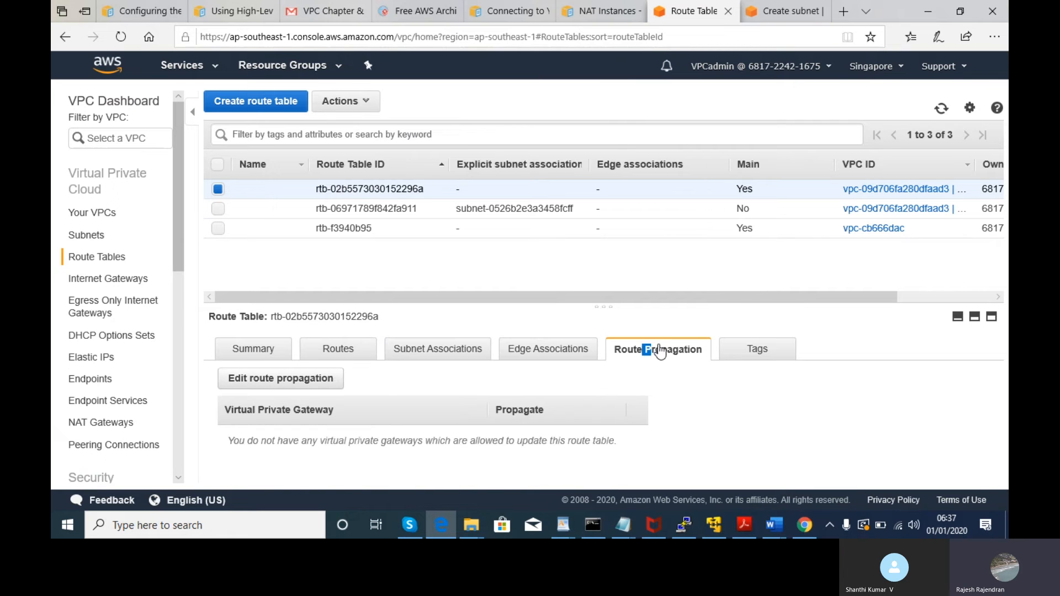
left_click(771, 360)
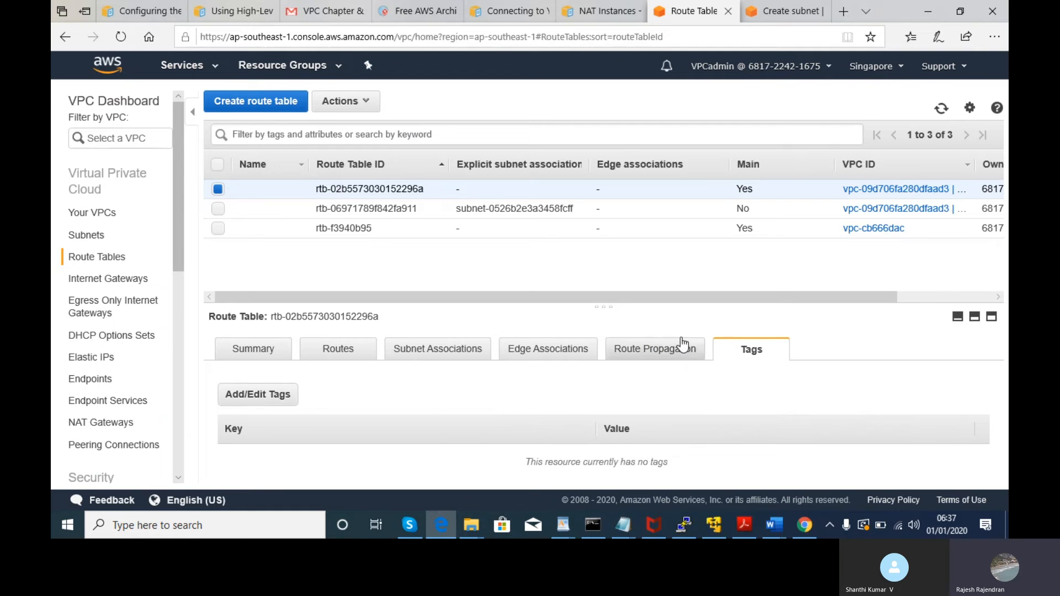
left_click(258, 356)
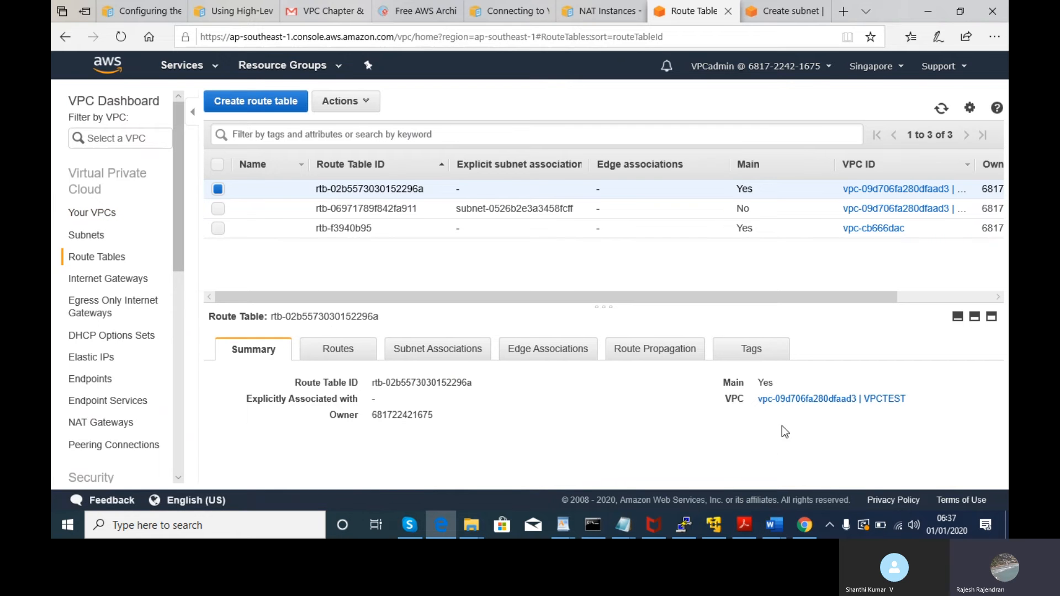
left_click(791, 400)
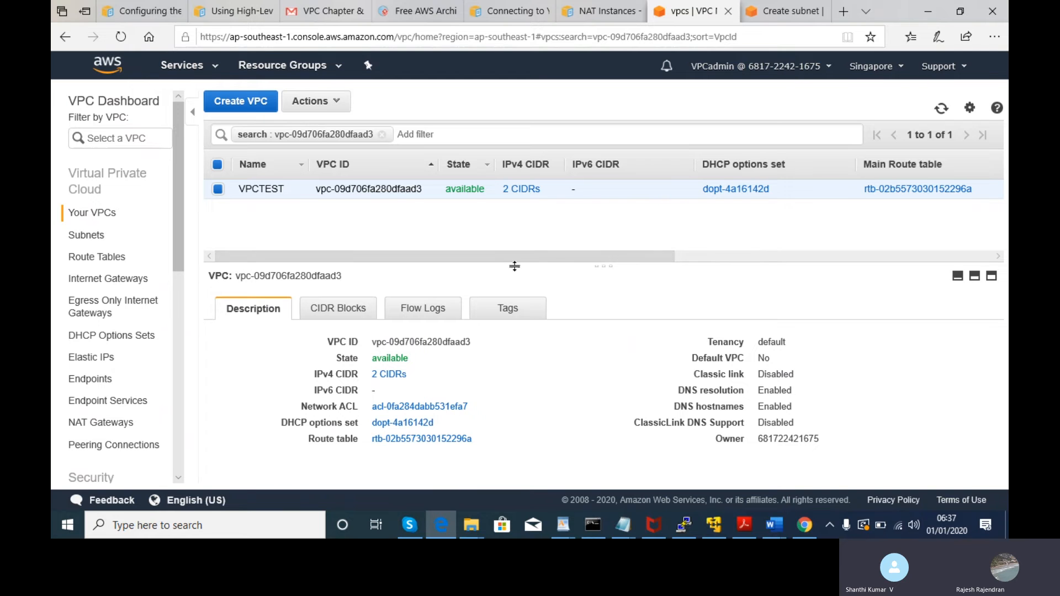
- Scroll through VPCTEST's table columns, then go back to the Create subnet form
left_click_drag(516, 257, 893, 230)
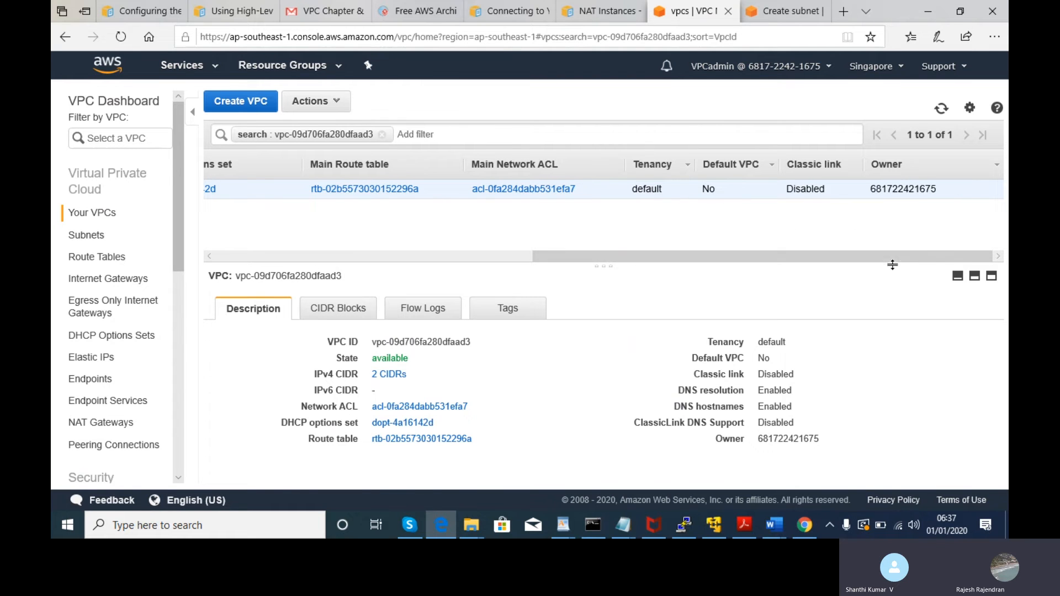
left_click_drag(613, 264, 174, 224)
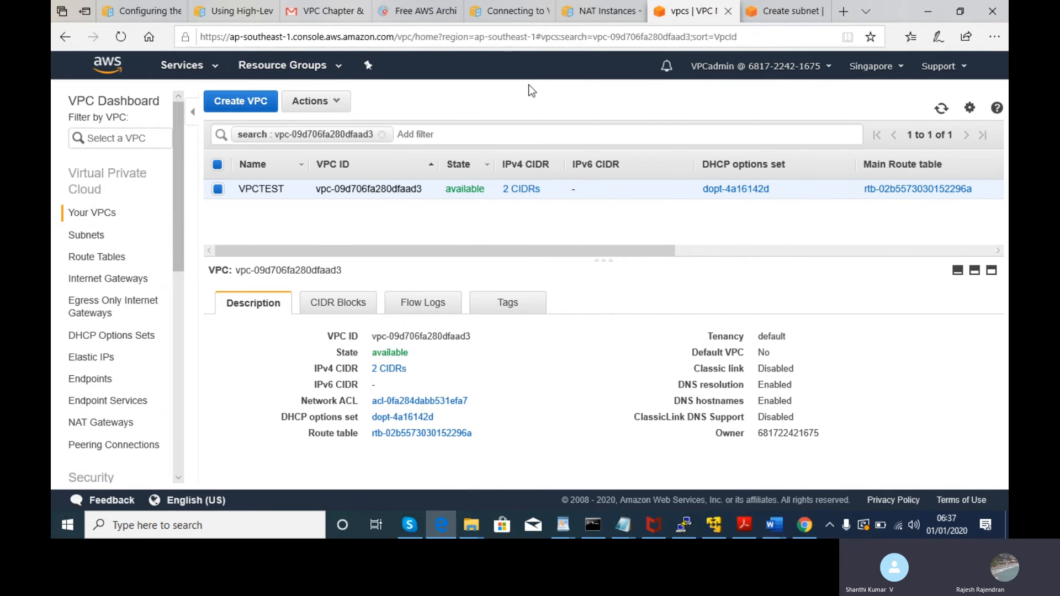
left_click(795, 11)
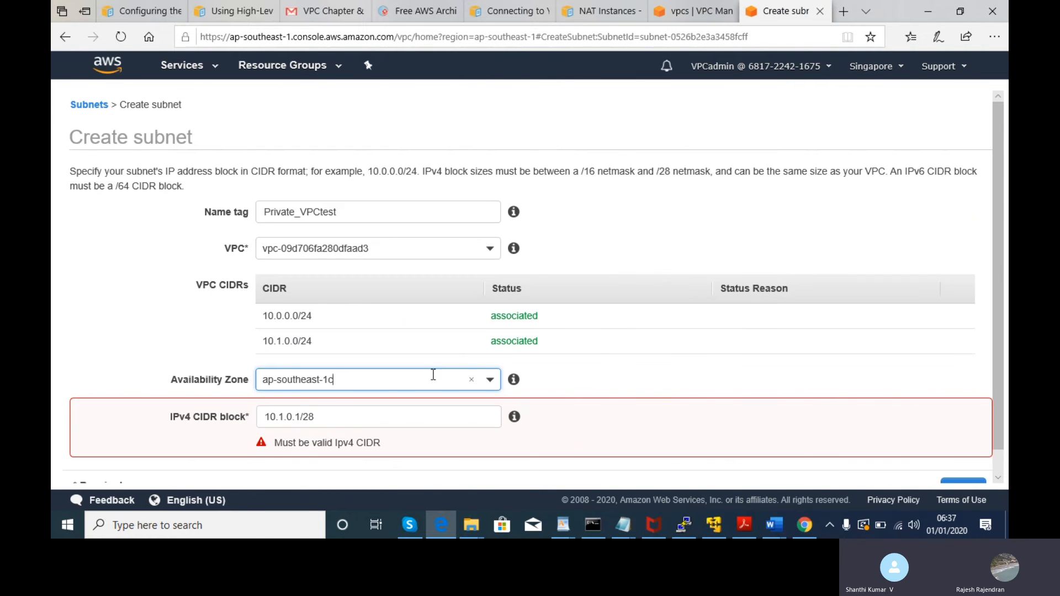
- Switch the Availability Zone to ap-southeast-1a and retry the CIDR prefix value
left_click(433, 376)
left_click(323, 316)
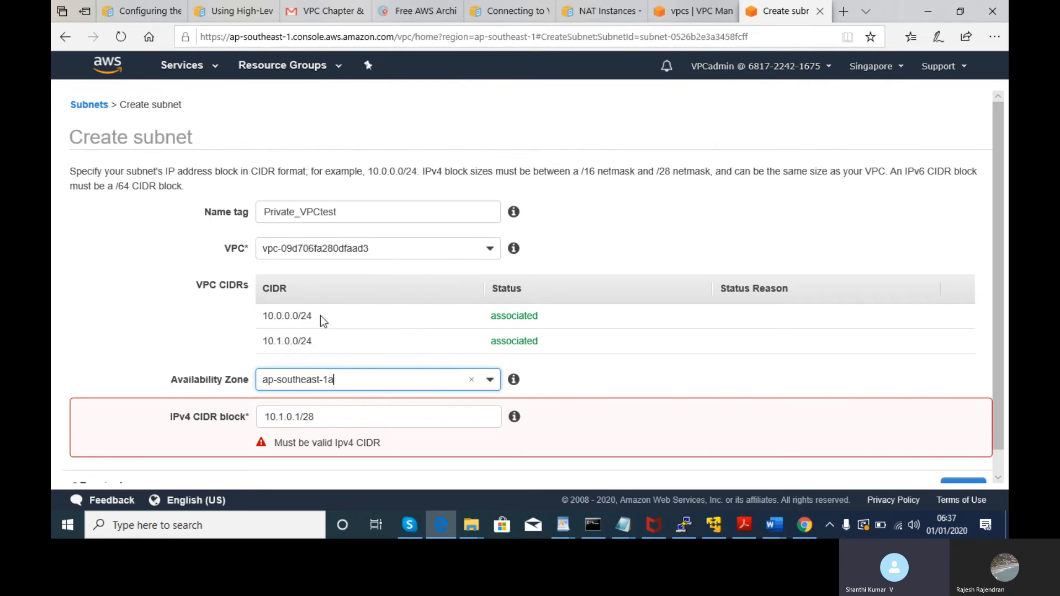
left_click(367, 417)
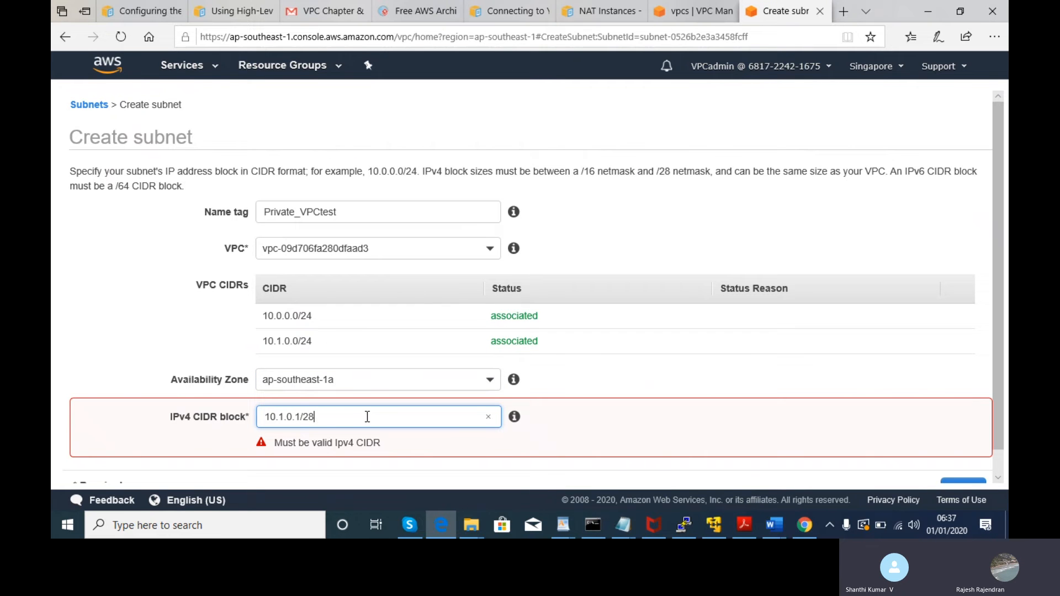
key("BackSpace")
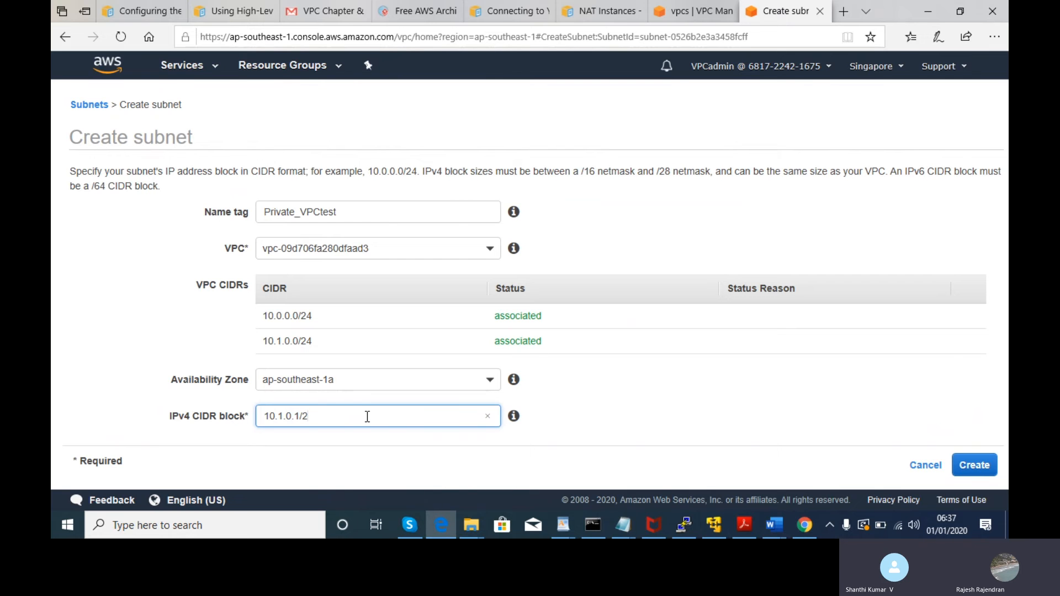
type("8")
left_click(629, 377)
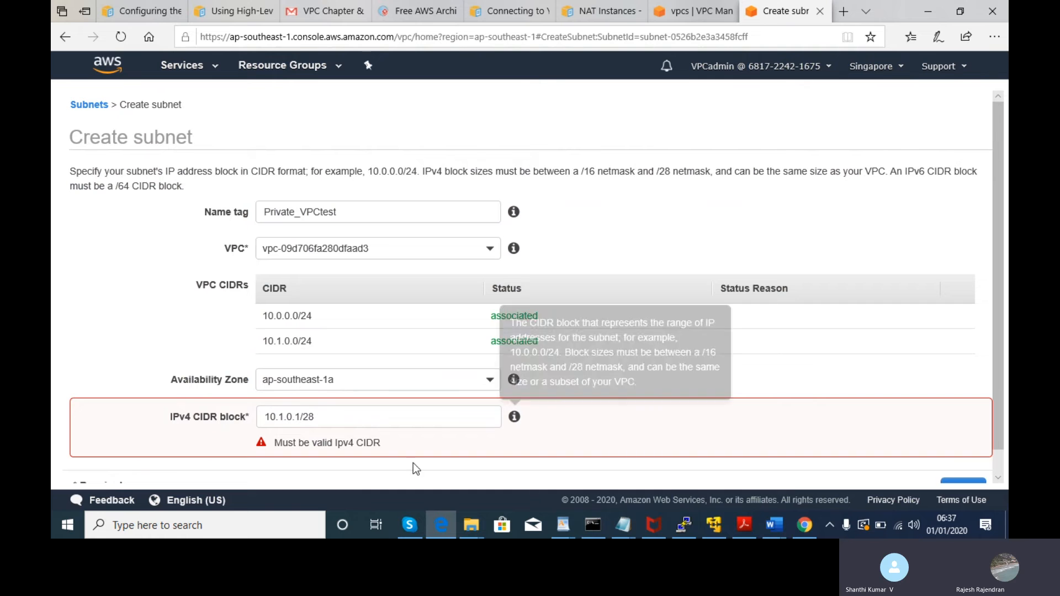
- Correct the IPv4 CIDR block to 10.1.0.0/28 and compare it against VPCTEST's details
left_click(326, 417)
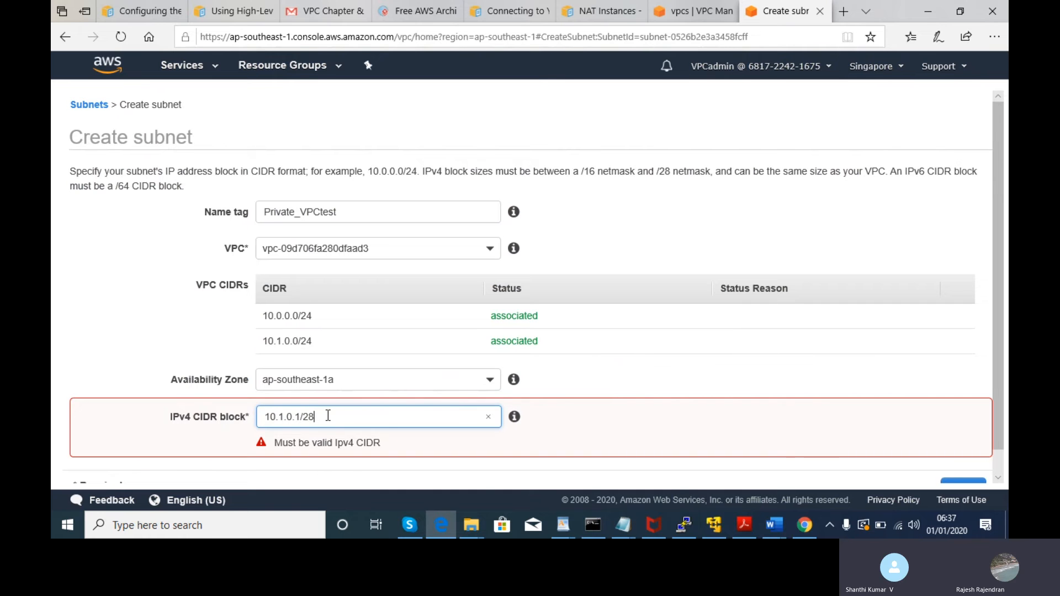
key("BackSpace")
key("BackSpace")
key("BackSpace")
key("BackSpace")
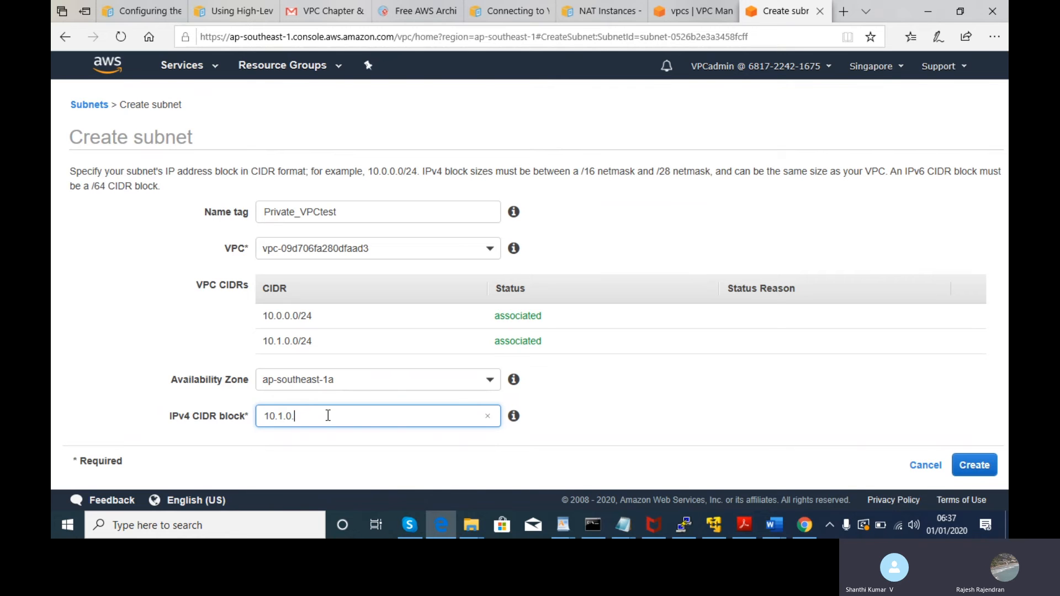
key("BackSpace")
type(".0/28")
left_click(571, 410)
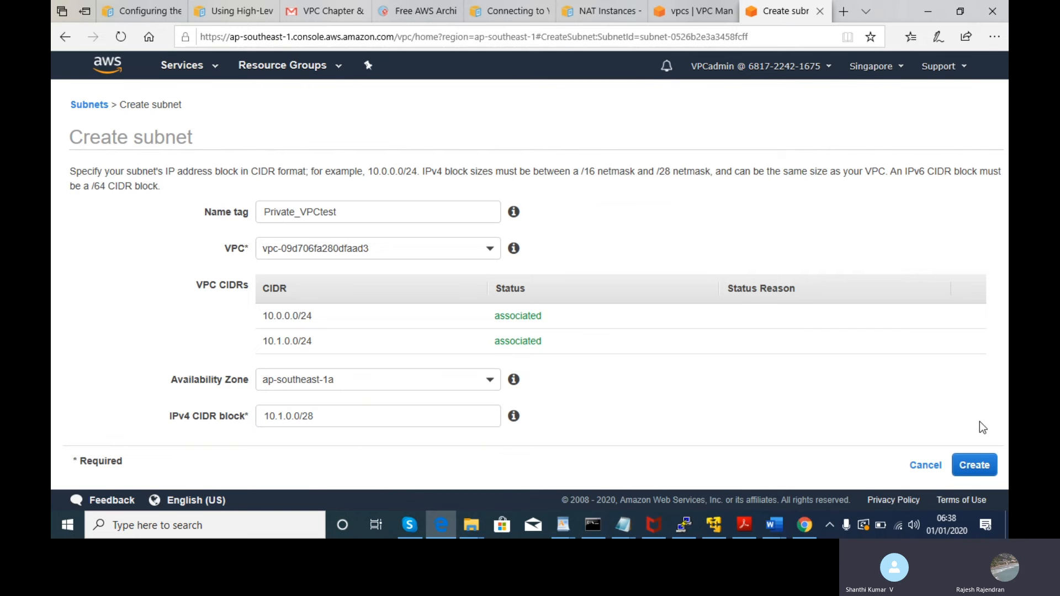
left_click(690, 6)
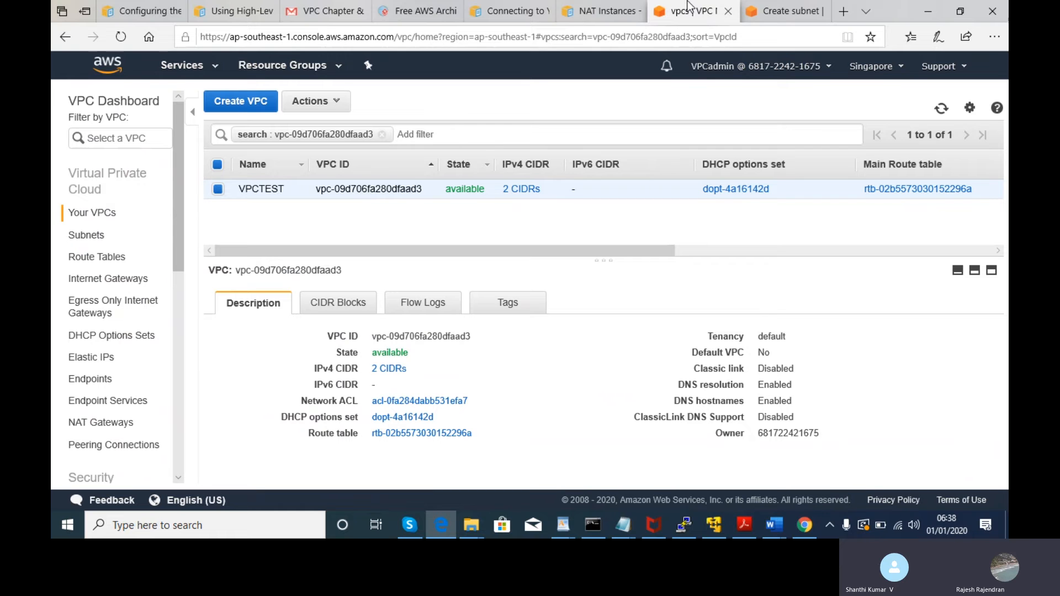
- Create the Private_VPCtest subnet, which receives ID subnet-07cbdac78102a2188
left_click(776, 10)
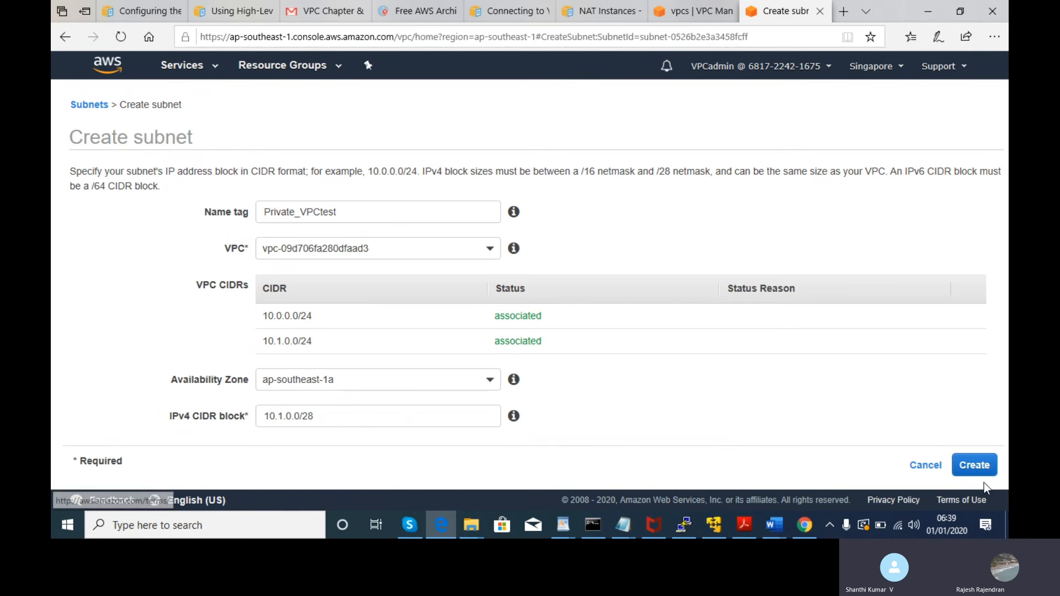
left_click(976, 467)
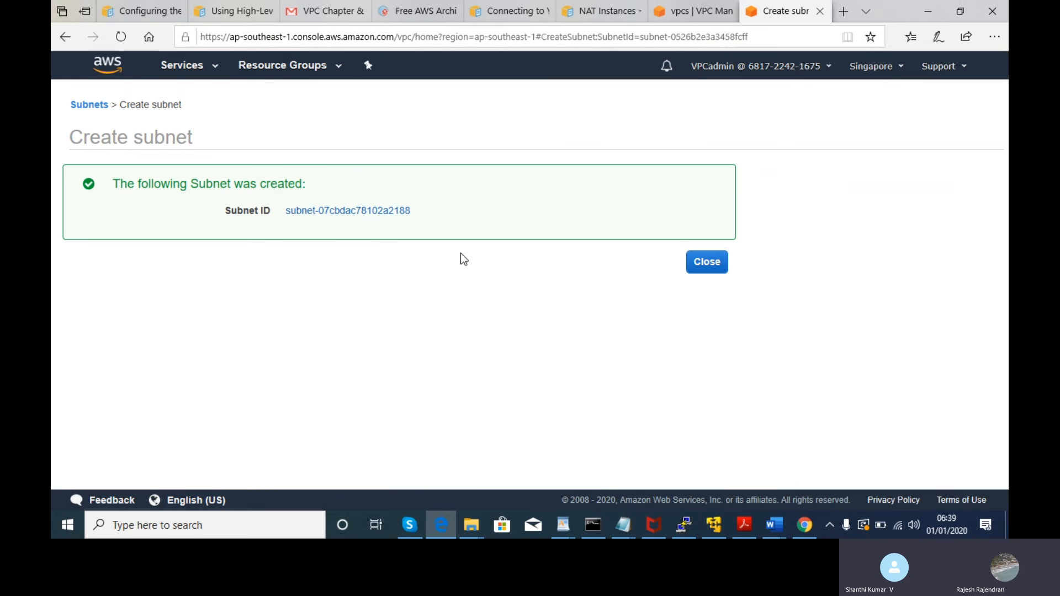
- In the Subnets list, select the new private subnet and view its route table
left_click(694, 267)
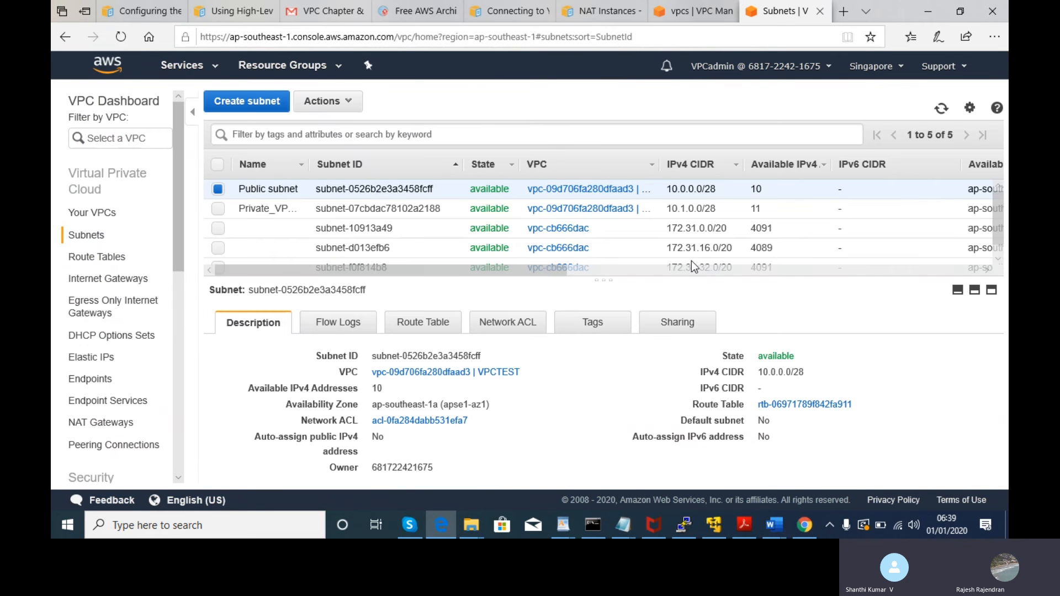
left_click(218, 192)
left_click(218, 208)
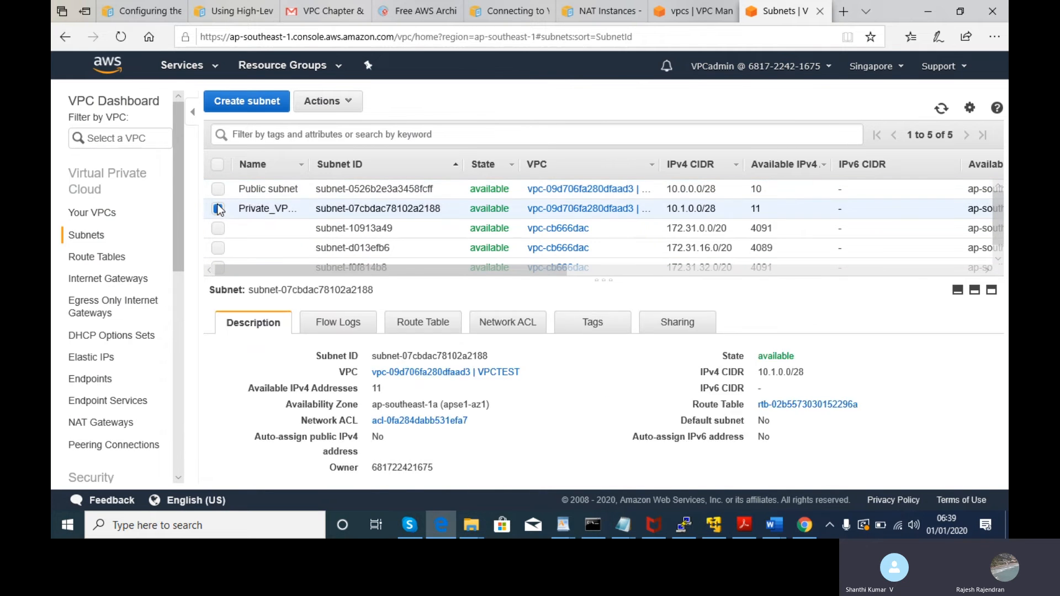
left_click(313, 102)
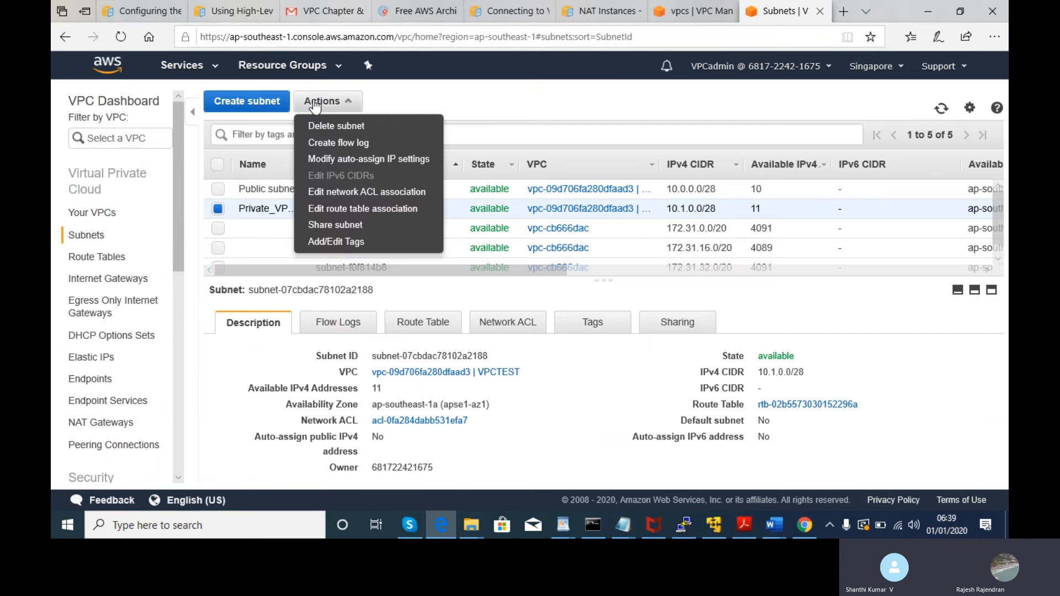
left_click(429, 109)
left_click(436, 329)
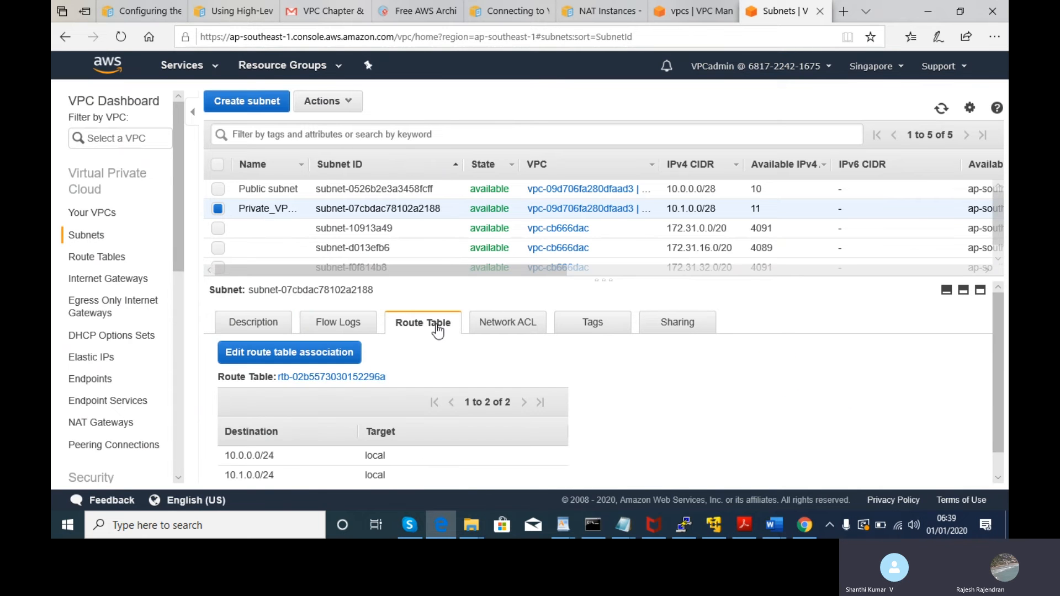
left_click_drag(998, 350, 1008, 407)
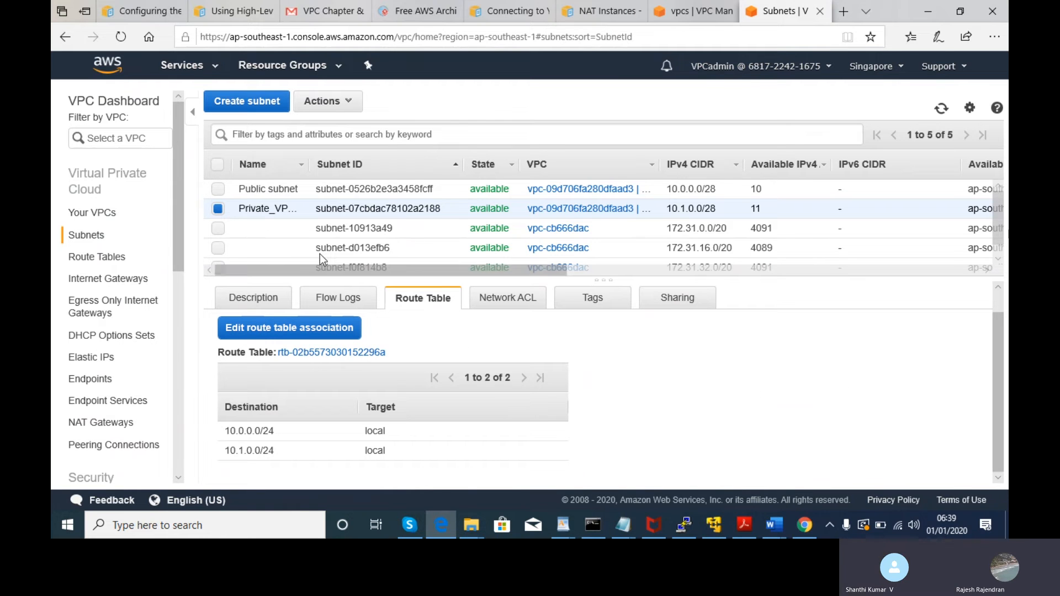
- Compare with Public subnet's route table, then show Public subnet's description details
left_click(218, 189)
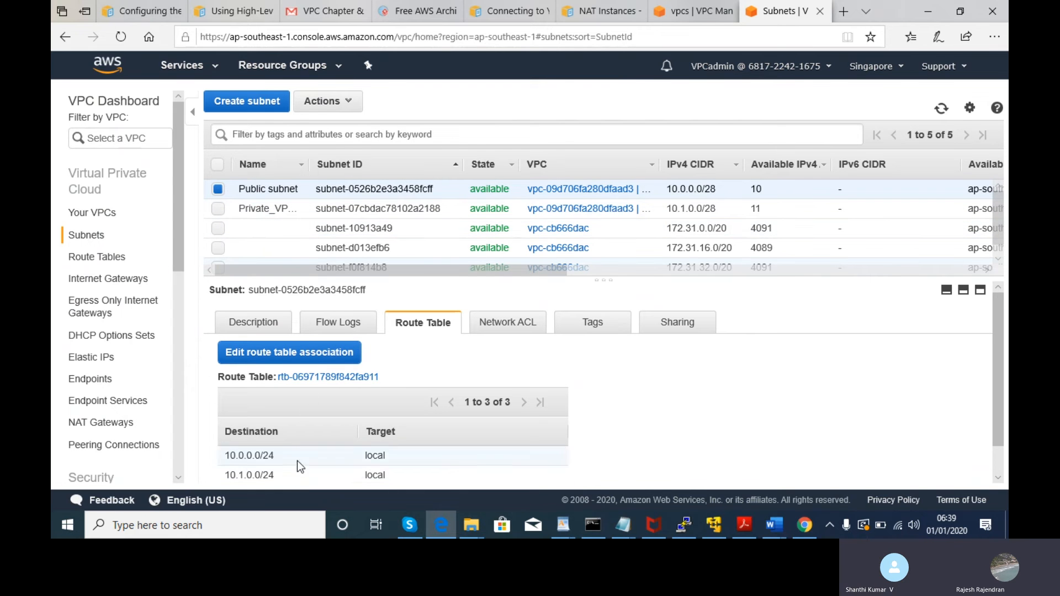
left_click(222, 191)
left_click(222, 205)
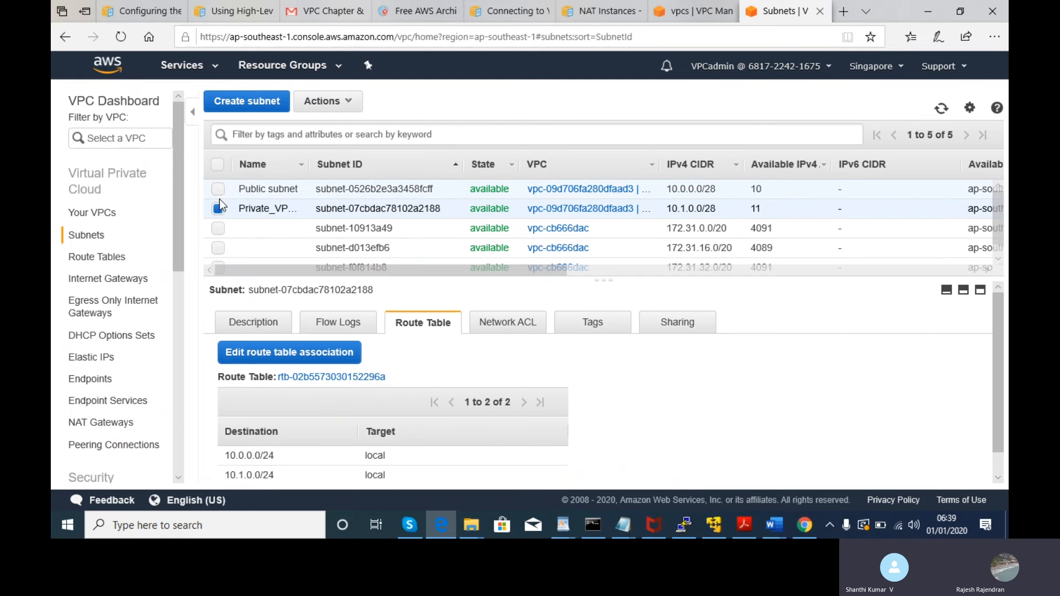
left_click(217, 205)
left_click(217, 190)
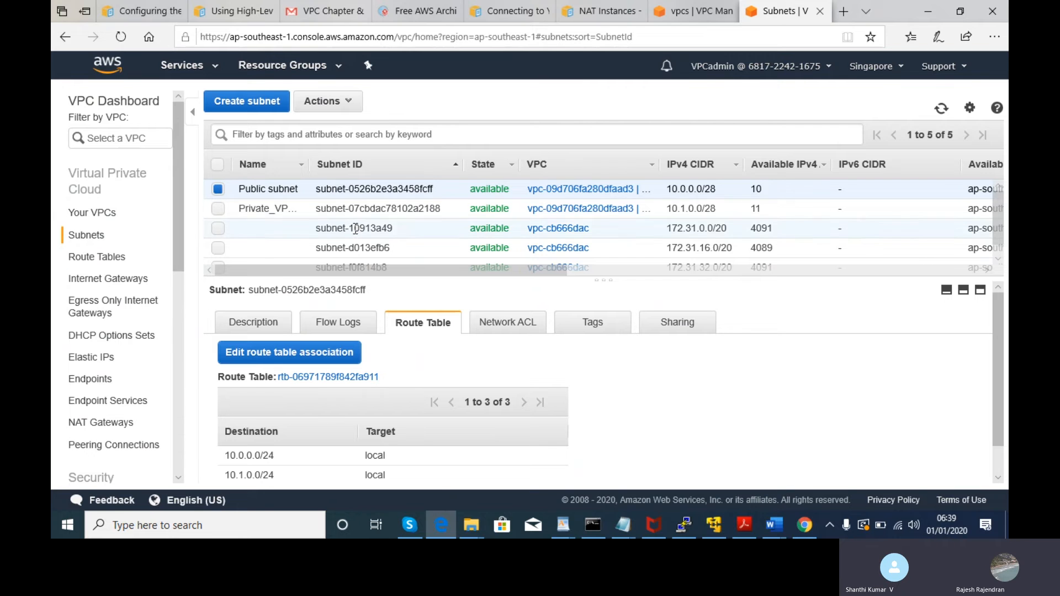
left_click(283, 326)
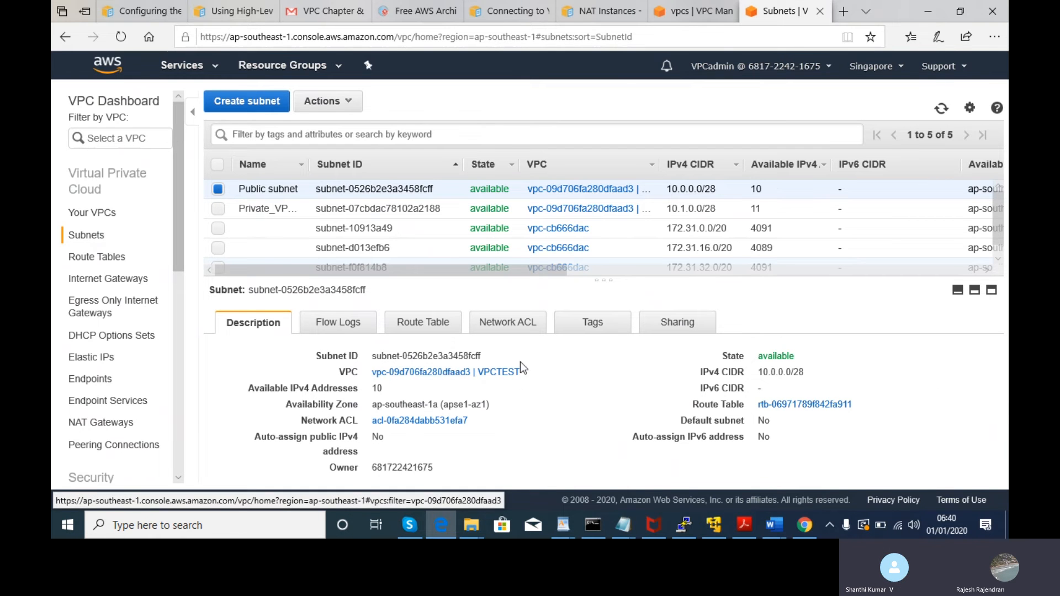
- Review Public subnet's tags, network ACL and route table, finding its 0.0.0.0/0 internet gateway route
left_click(216, 190)
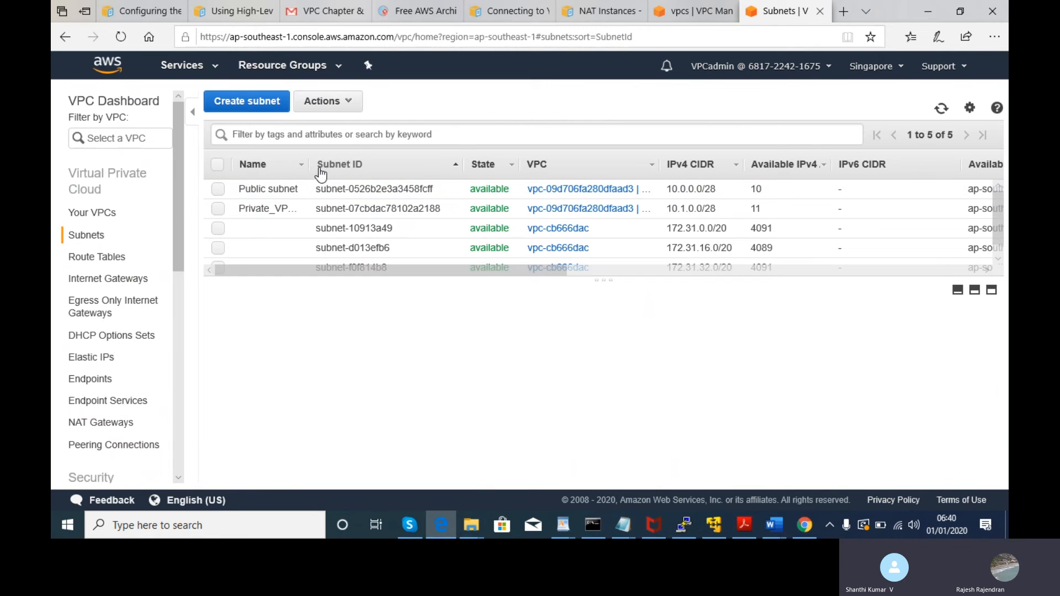
left_click_drag(483, 272, 422, 261)
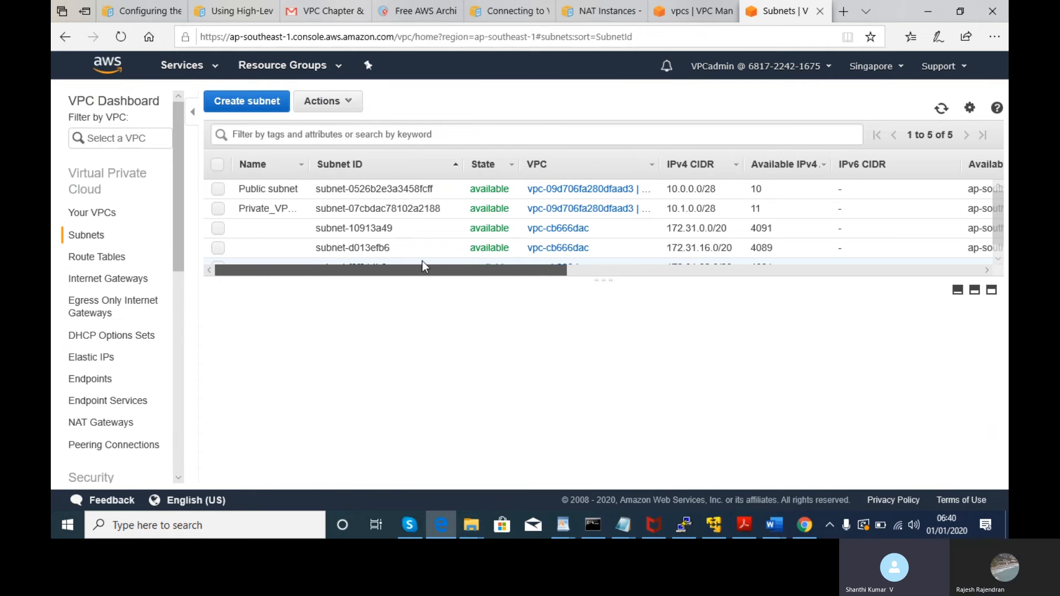
left_click(217, 190)
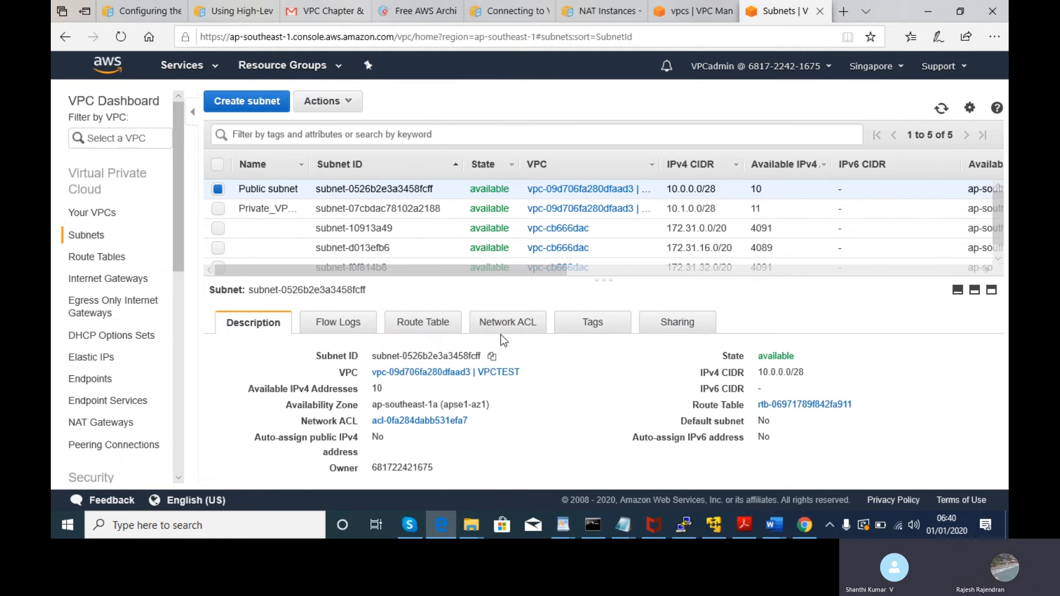
left_click(595, 331)
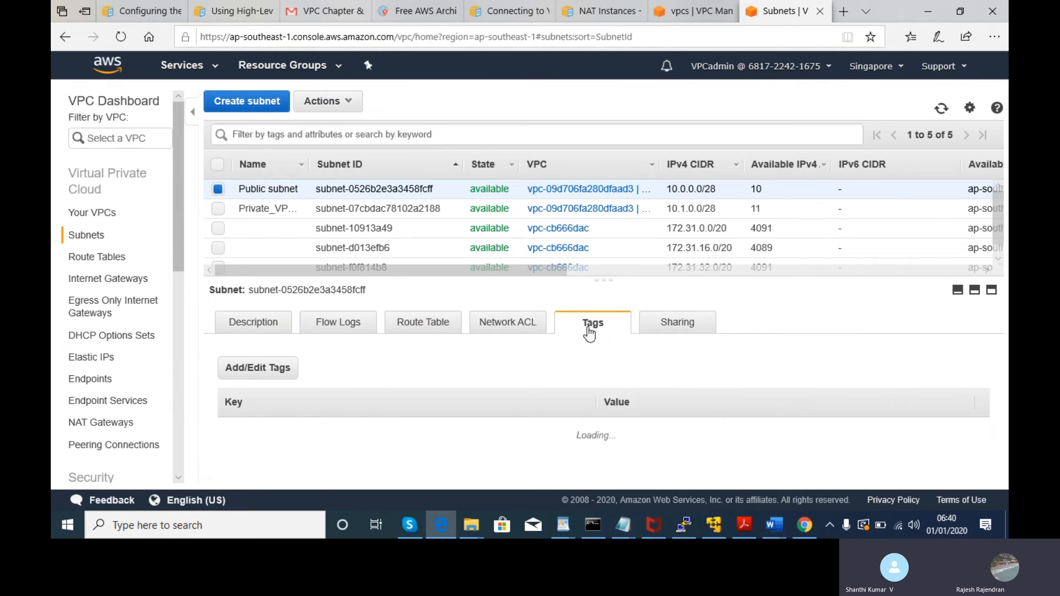
left_click(517, 330)
left_click(439, 325)
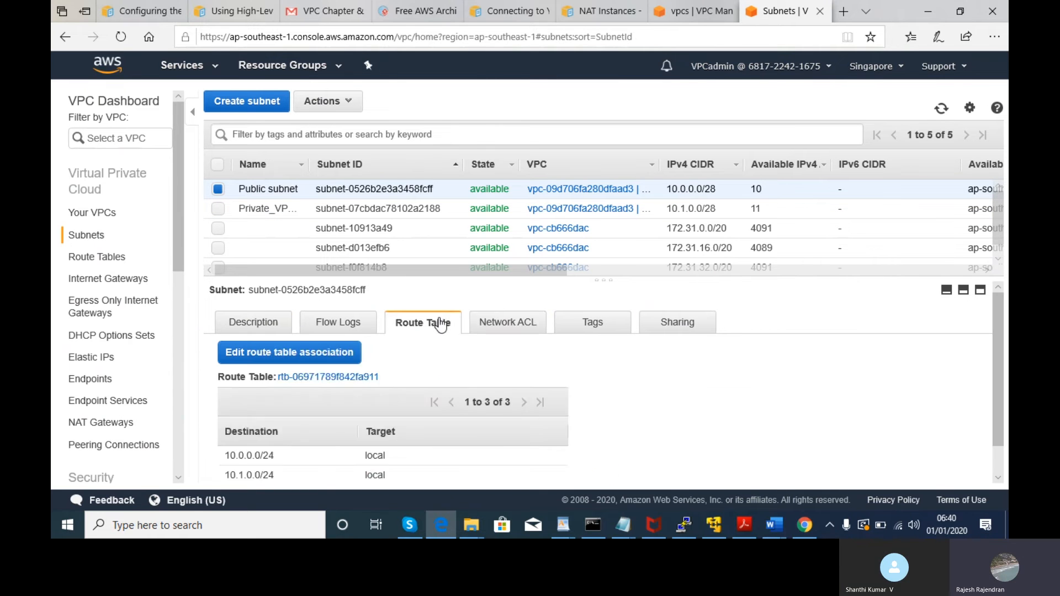
scroll(1000, 386, "down", 1)
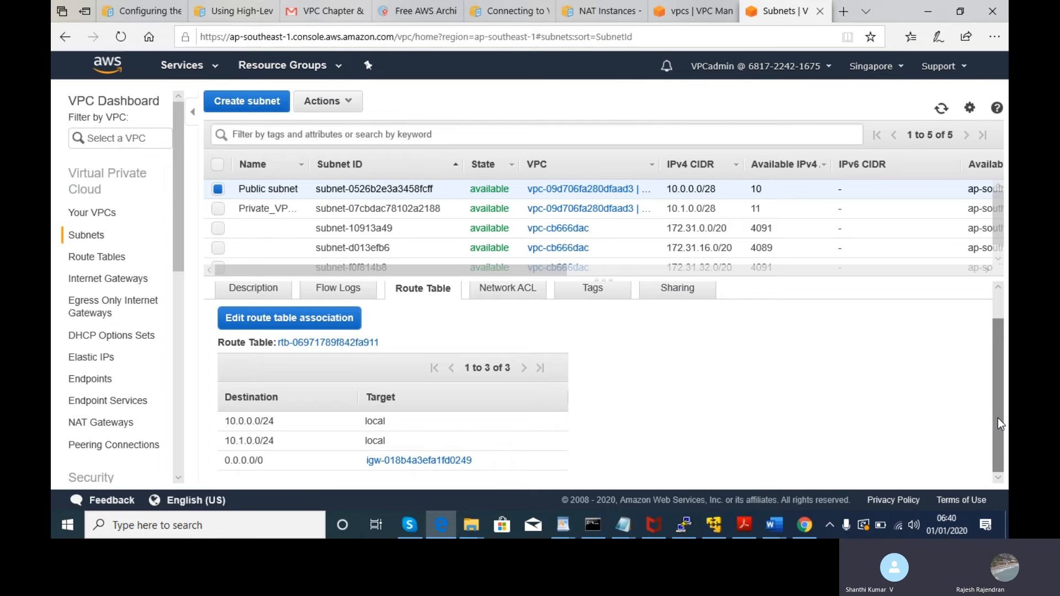
- Toggle between private and public subnets to recheck route tables, then clear the selection
left_click(220, 193)
left_click(216, 210)
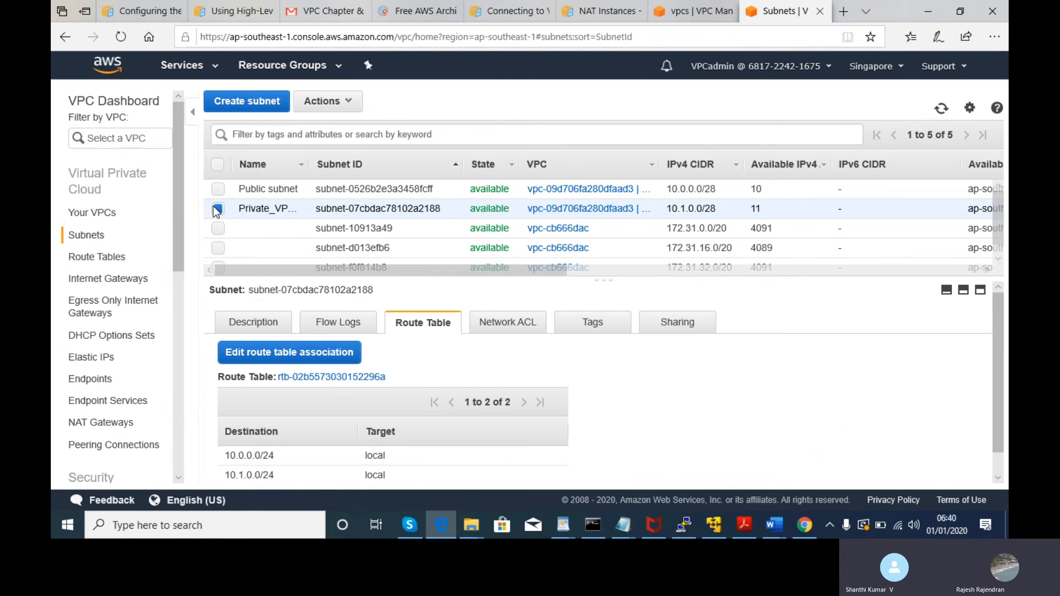
left_click(217, 192)
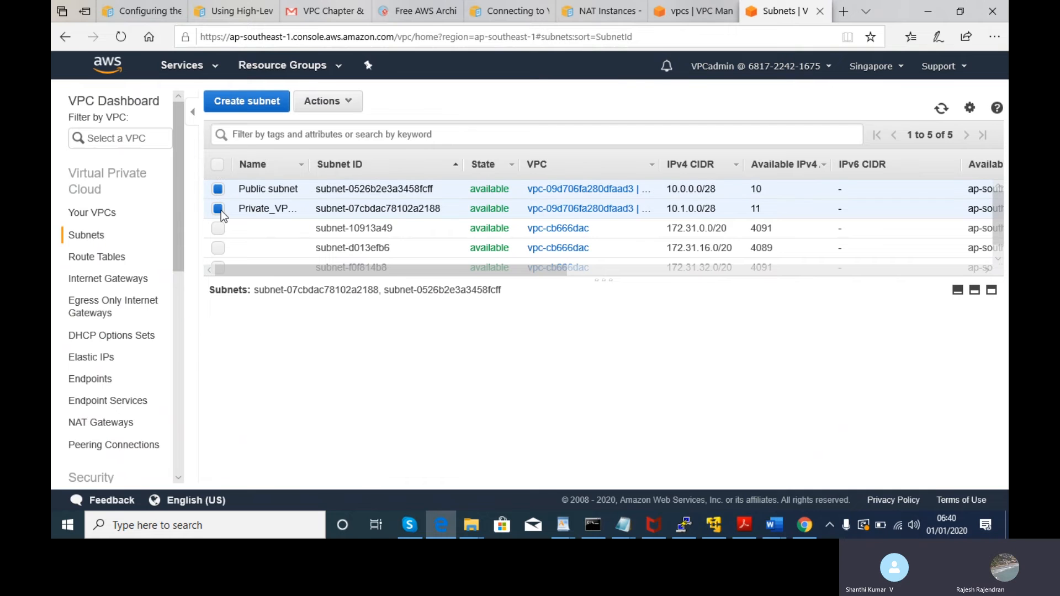
left_click(221, 210)
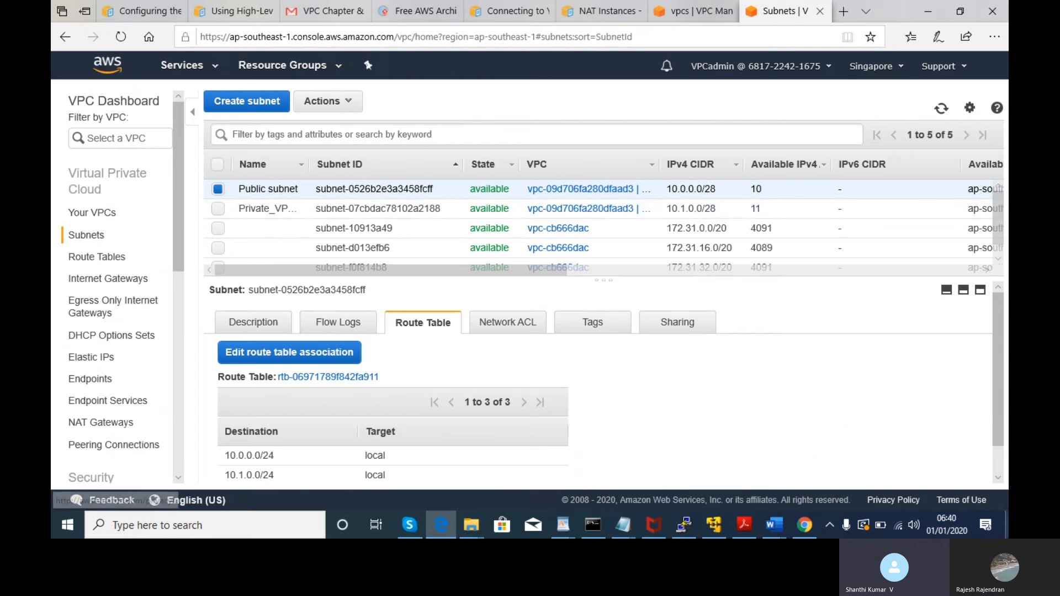
left_click_drag(1004, 416, 1002, 503)
scroll(878, 471, "down", 1)
left_click(866, 465)
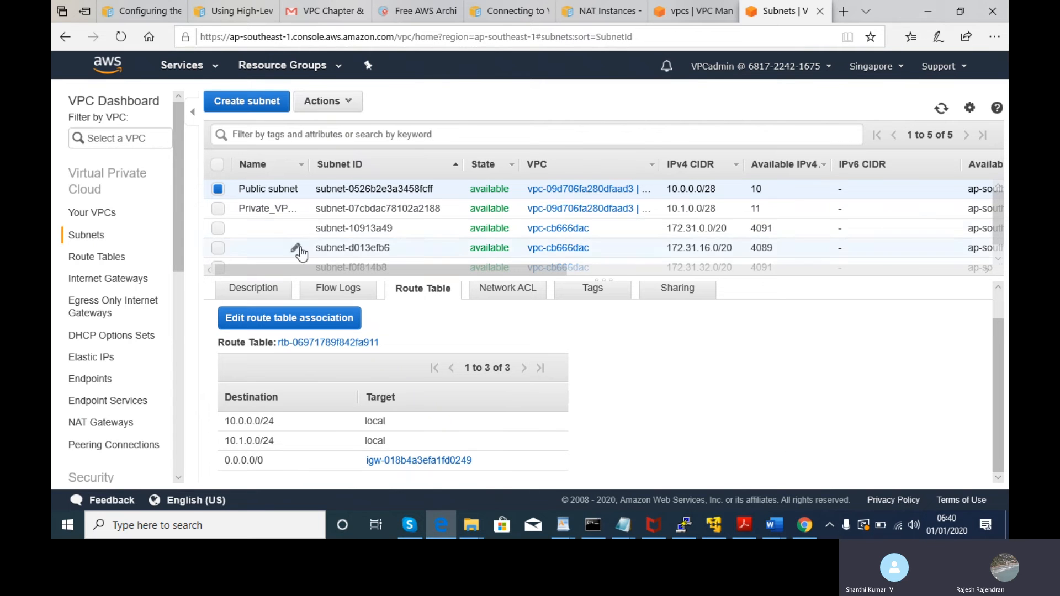
left_click(221, 191)
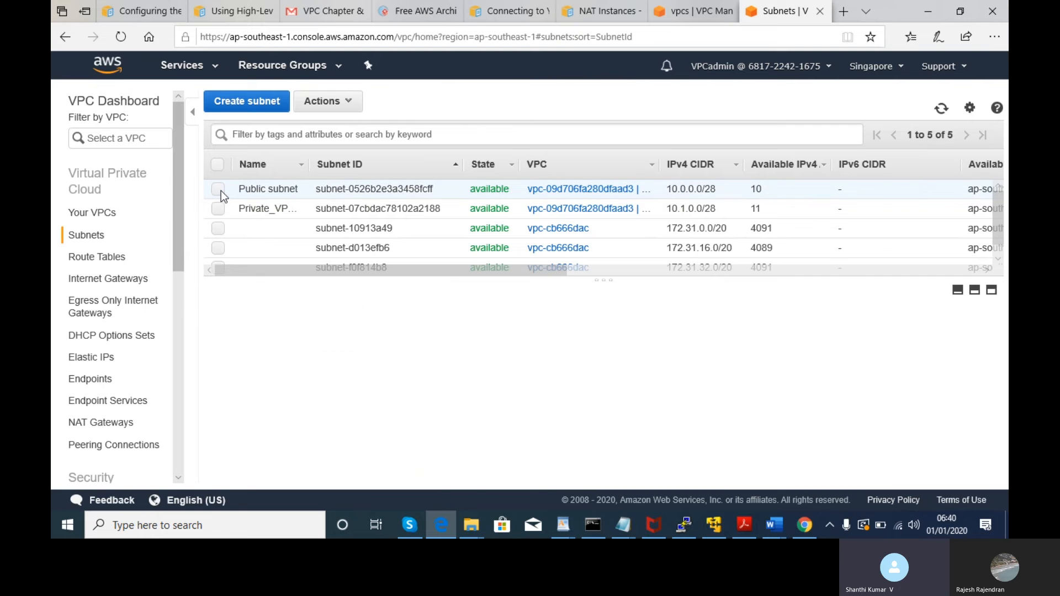
left_click(221, 210)
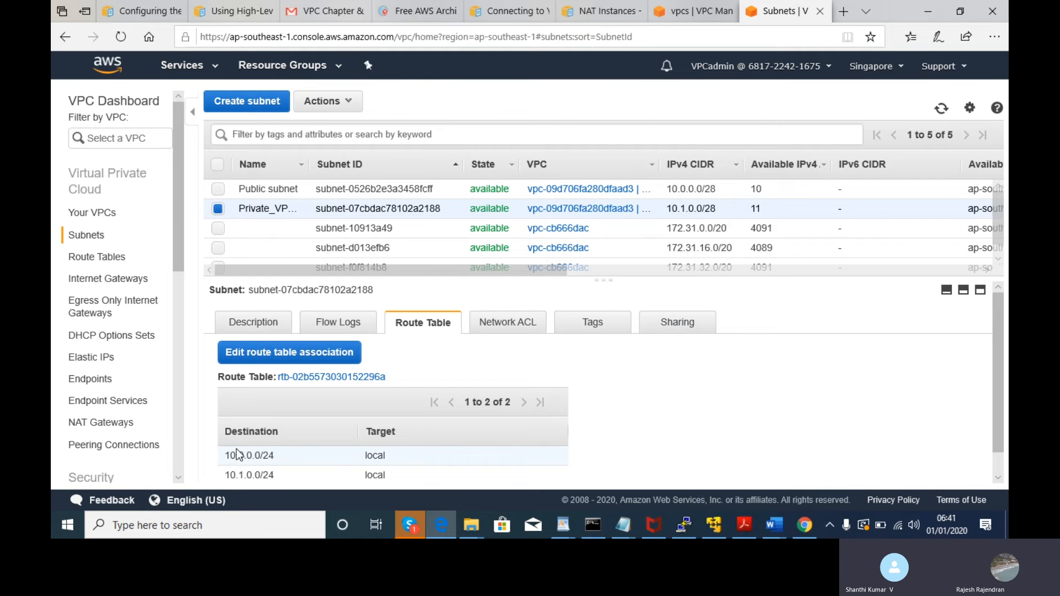
left_click_drag(236, 450, 291, 475)
left_click(736, 203)
left_click_drag(735, 203, 222, 207)
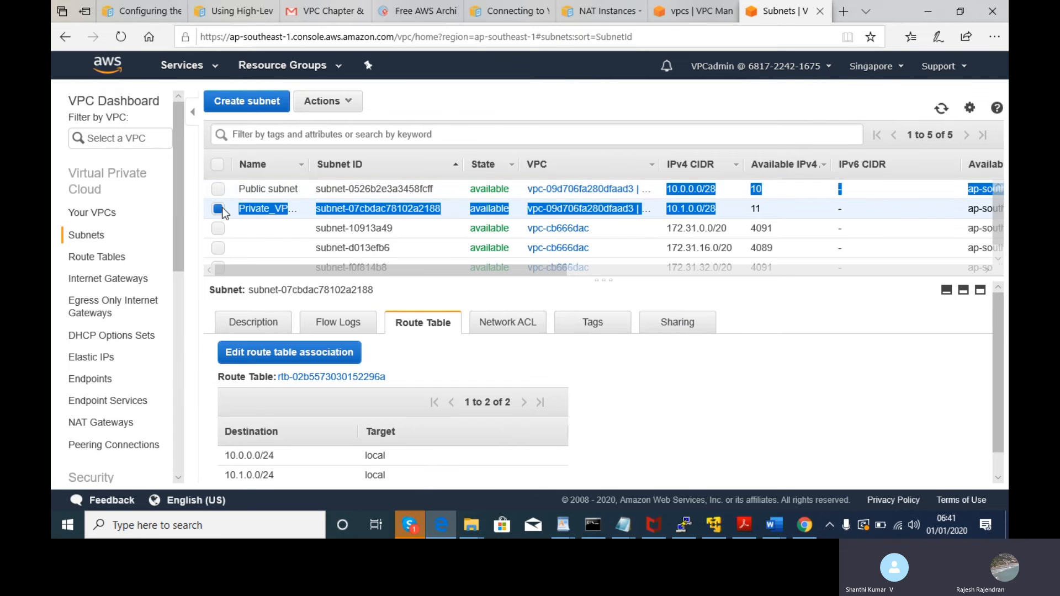
left_click(221, 207)
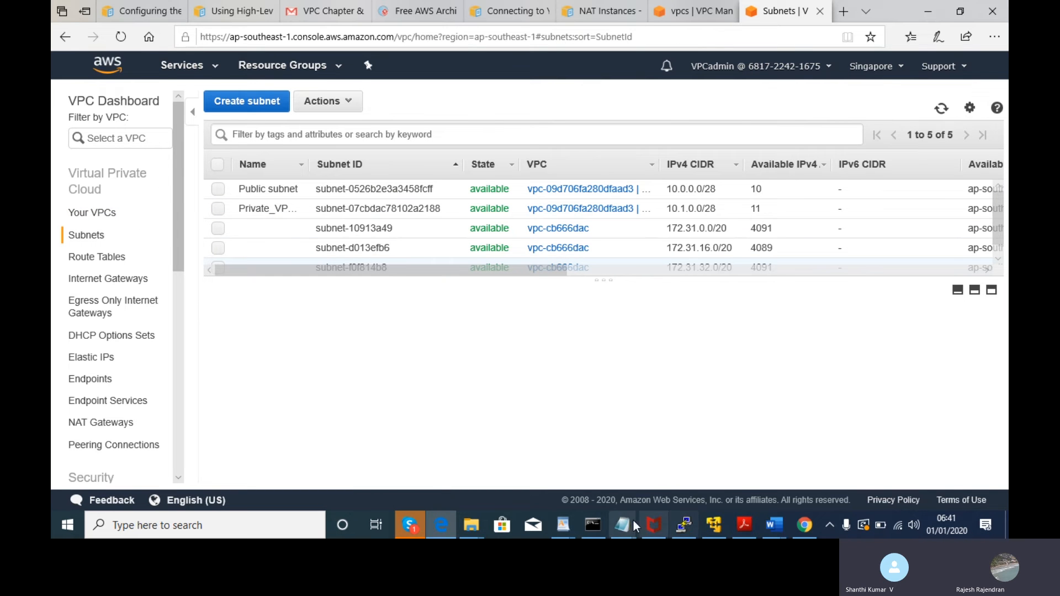
mouse_move(628, 523)
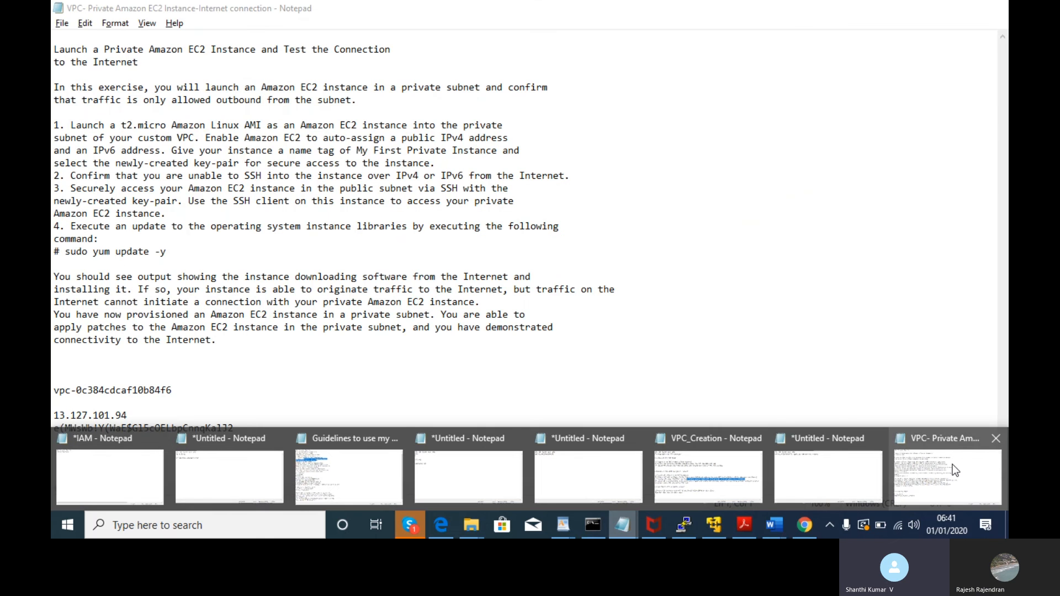
left_click(952, 465)
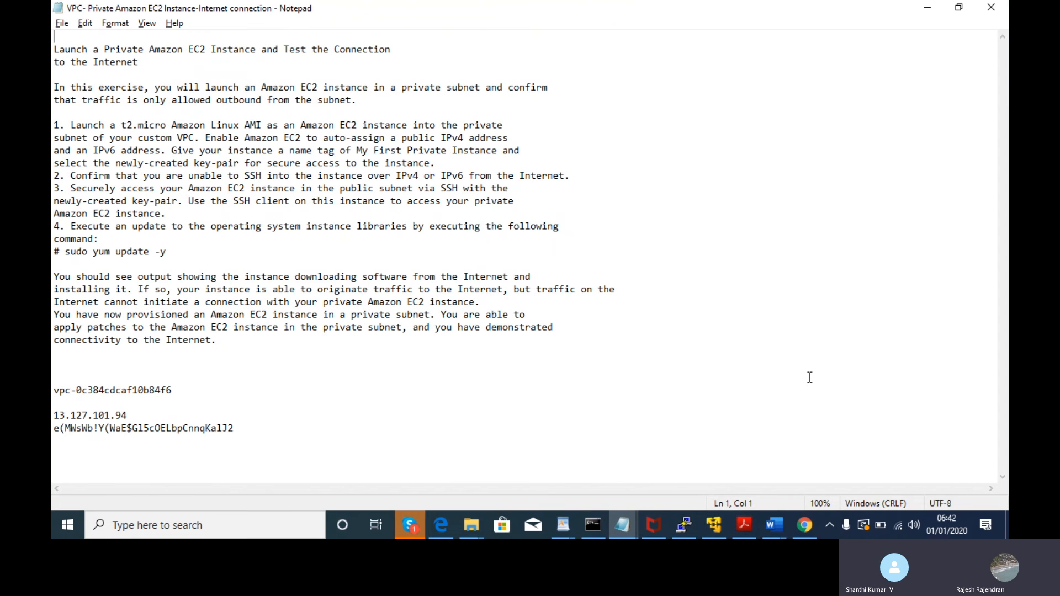
key("alt+Tab")
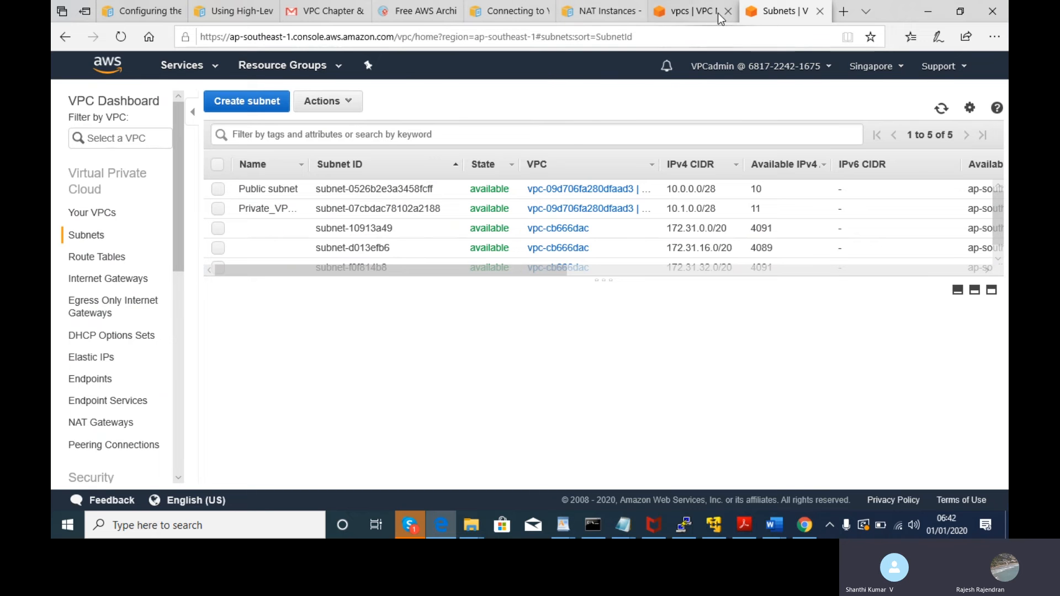
left_click(689, 14)
left_click(779, 14)
left_click(614, 16)
left_click(687, 11)
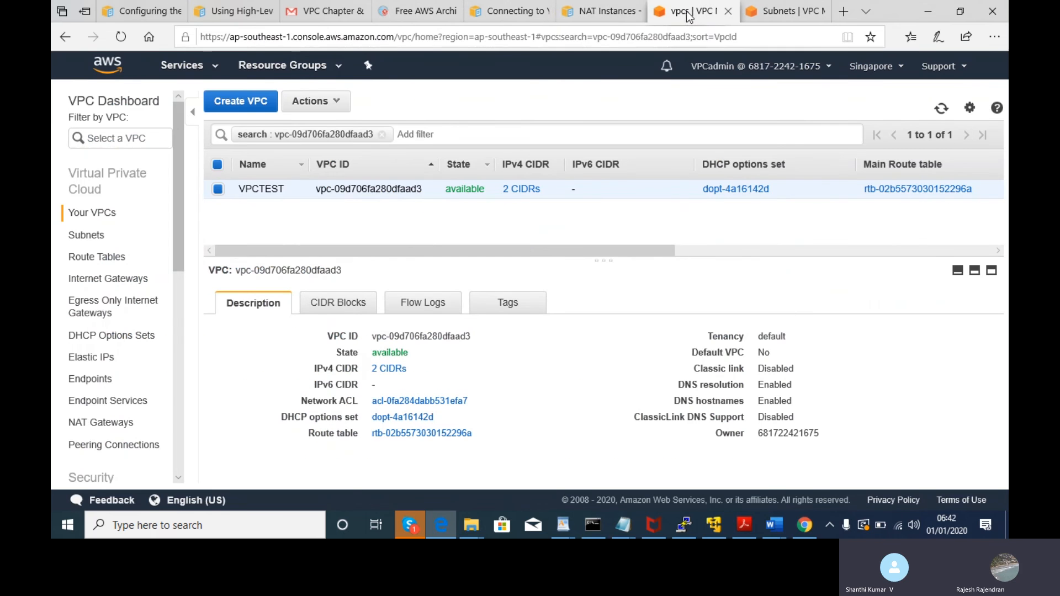
left_click(140, 2)
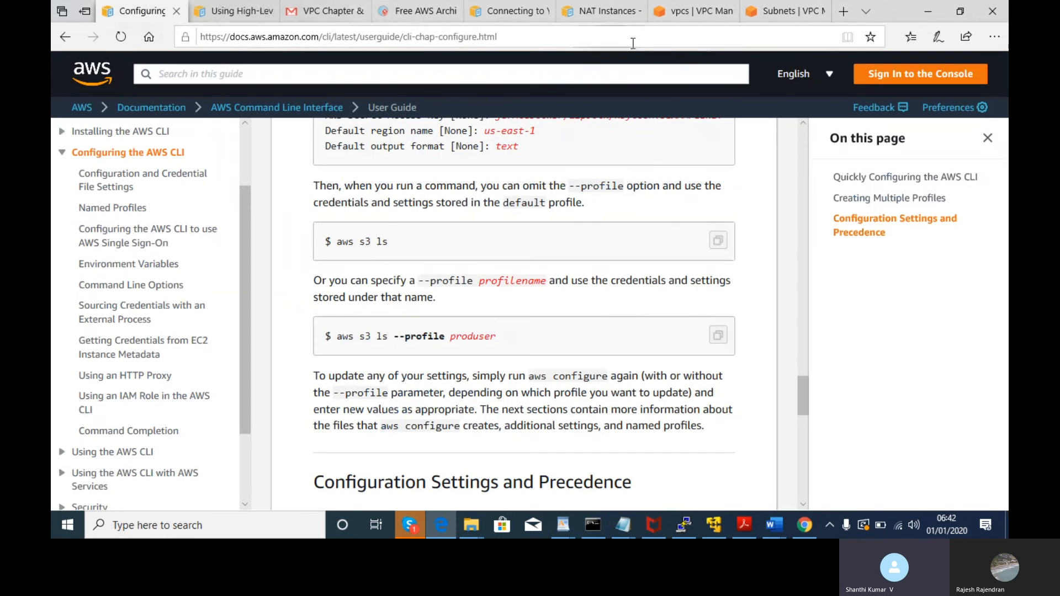
left_click(690, 5)
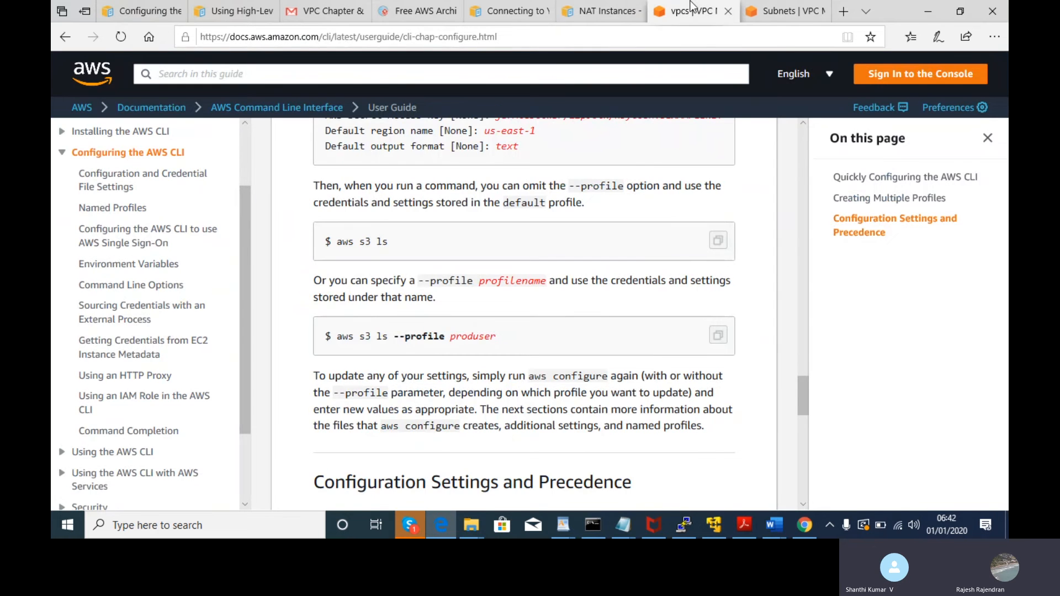
left_click(788, 12)
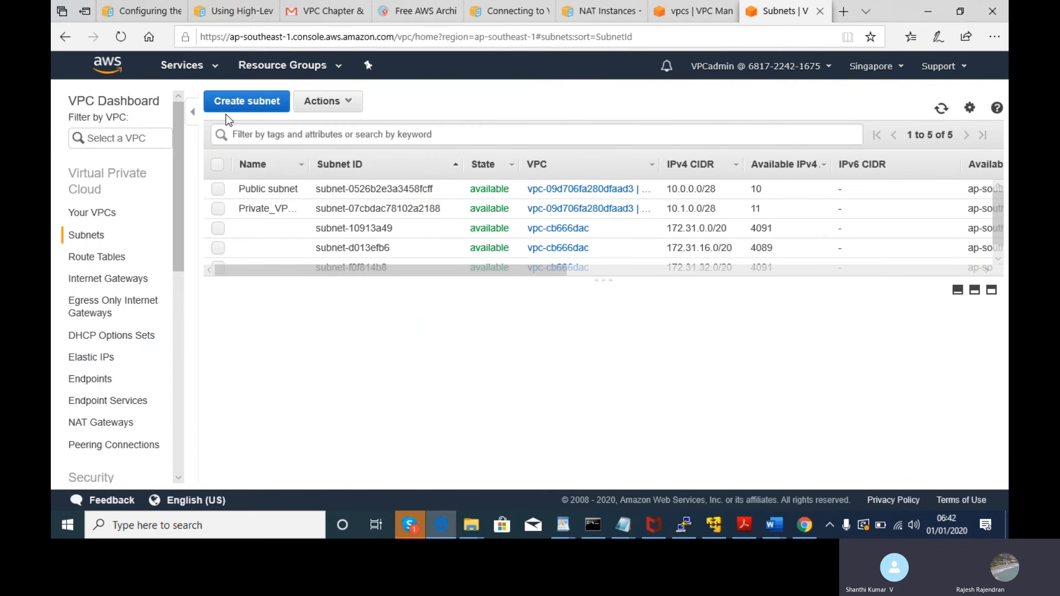
- Read the exercise introduction and the step 1 launch instructions in Notepad
key("alt+Tab")
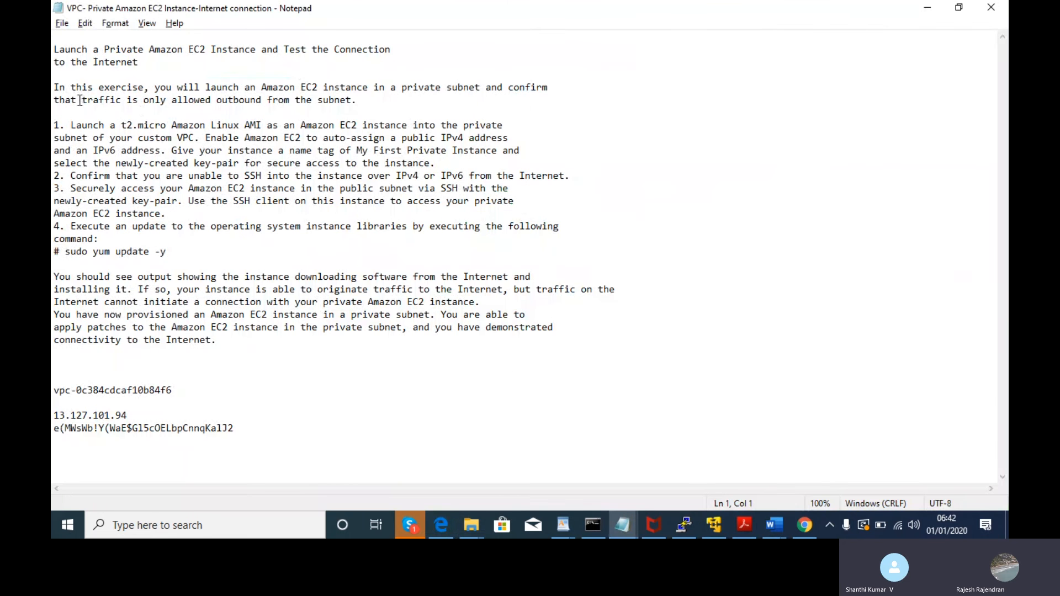
left_click_drag(77, 87, 282, 102)
left_click(126, 109)
left_click_drag(126, 108, 121, 104)
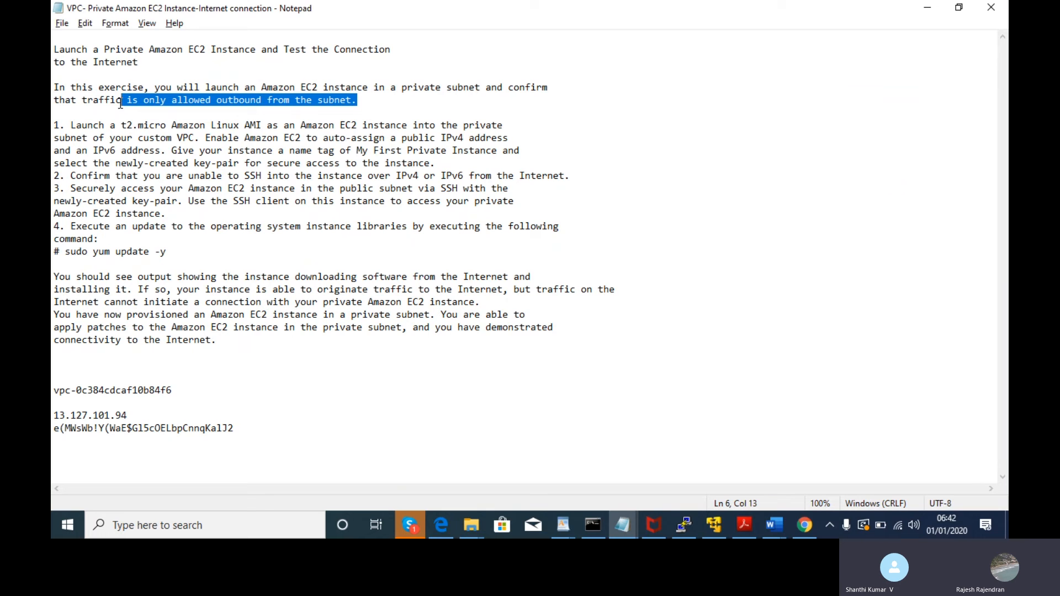
left_click_drag(99, 125, 531, 150)
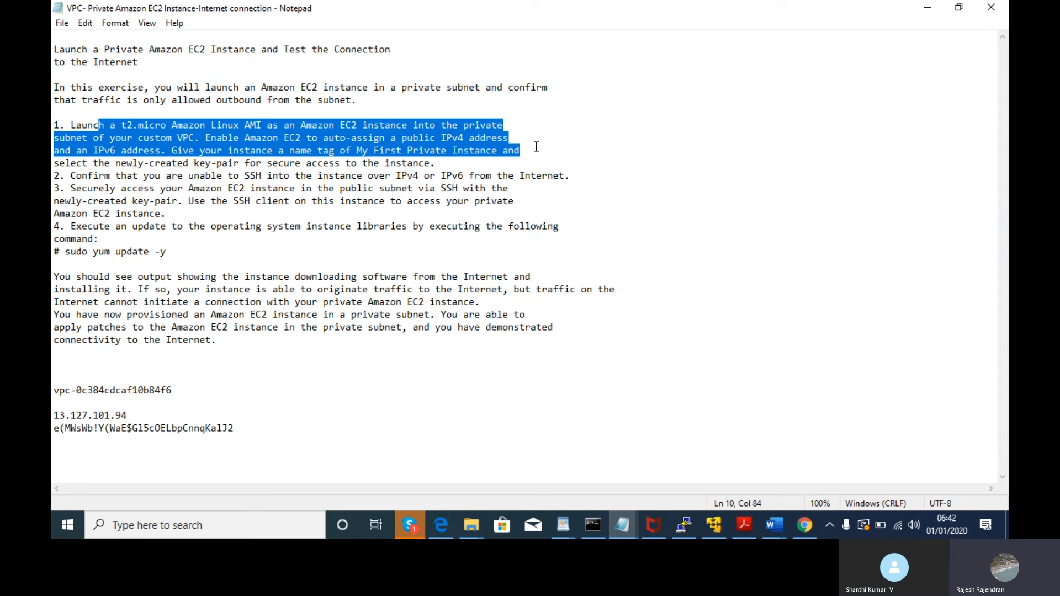
- Highlight the required name tag 'My First Private Instance' and return to the subnet list
key("alt+Tab")
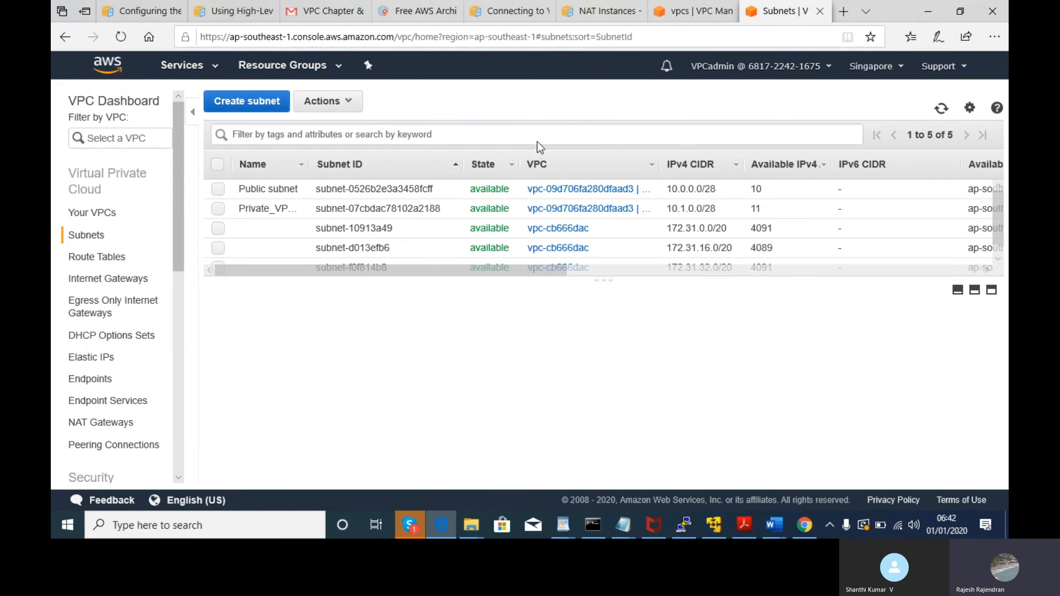
key("alt+Tab")
left_click_drag(73, 178, 216, 178)
key("alt+Tab")
key("alt+Tab")
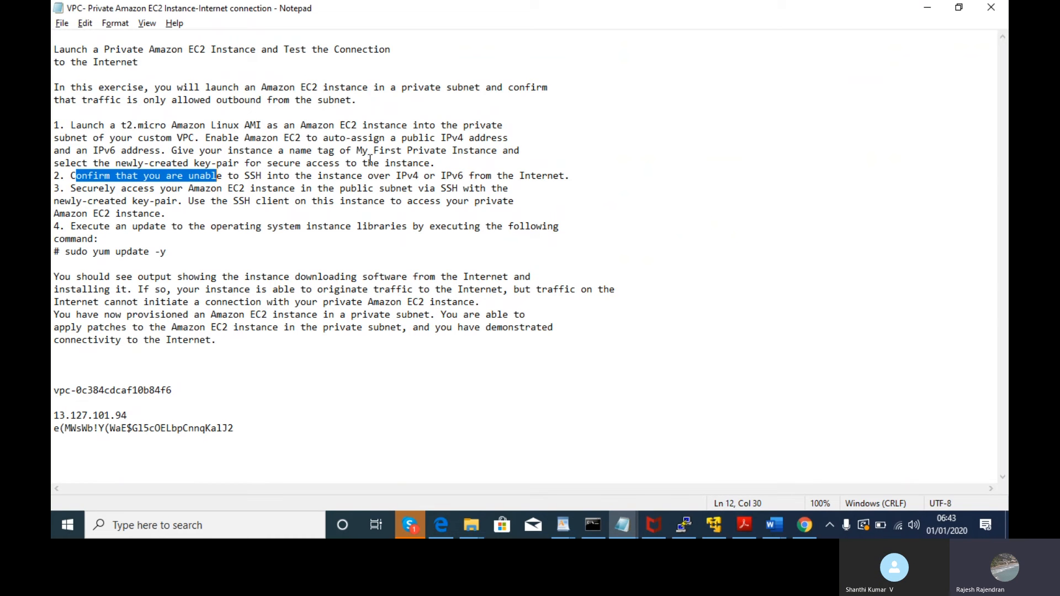
left_click_drag(357, 150, 492, 148)
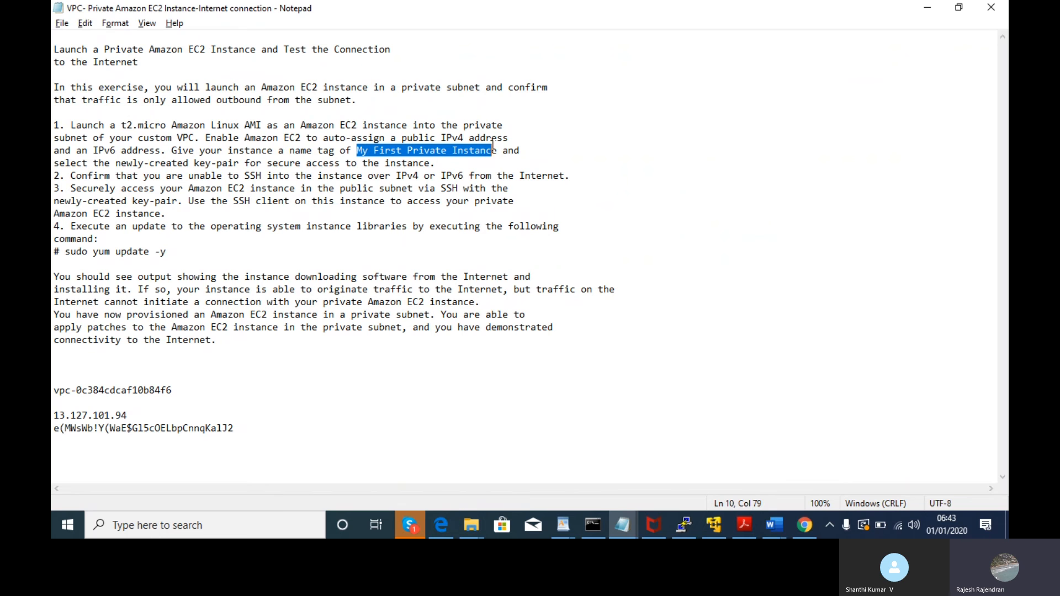
key("alt+Tab")
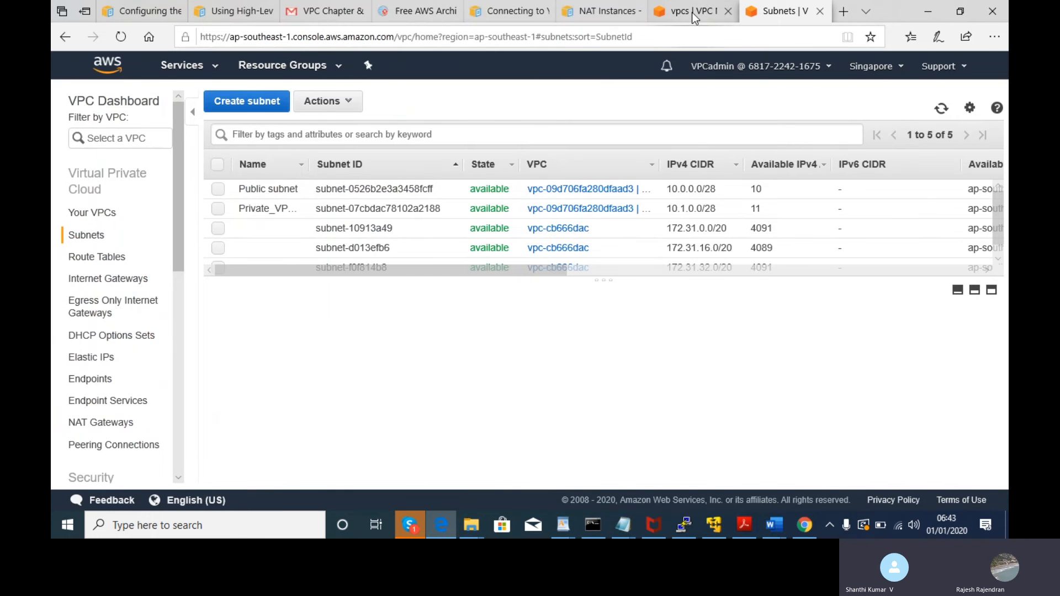
- Review the VPCTEST VPC details and open the AWS Services menu
left_click(710, 11)
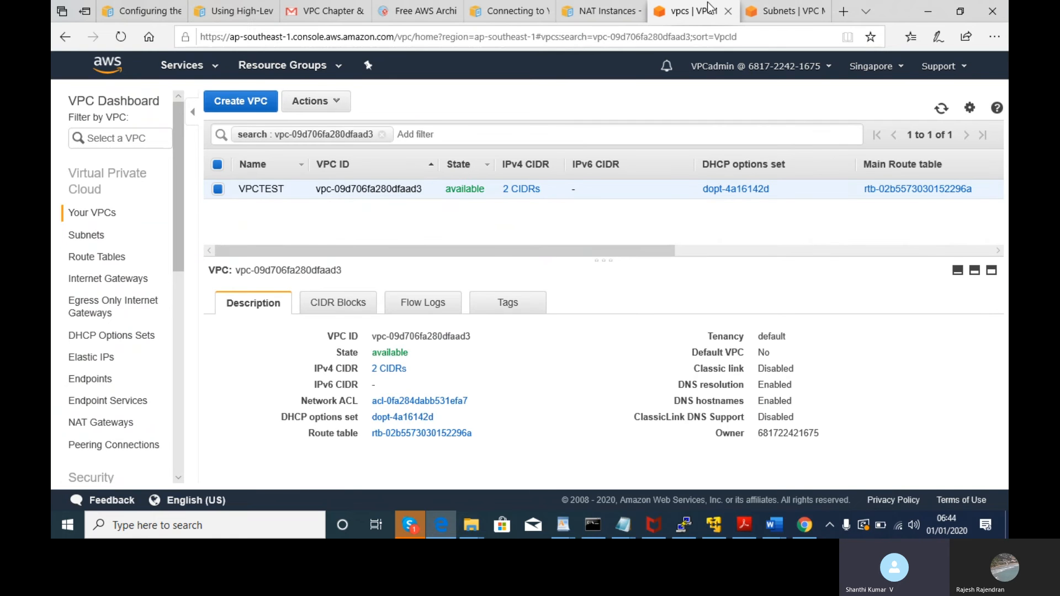
left_click(792, 13)
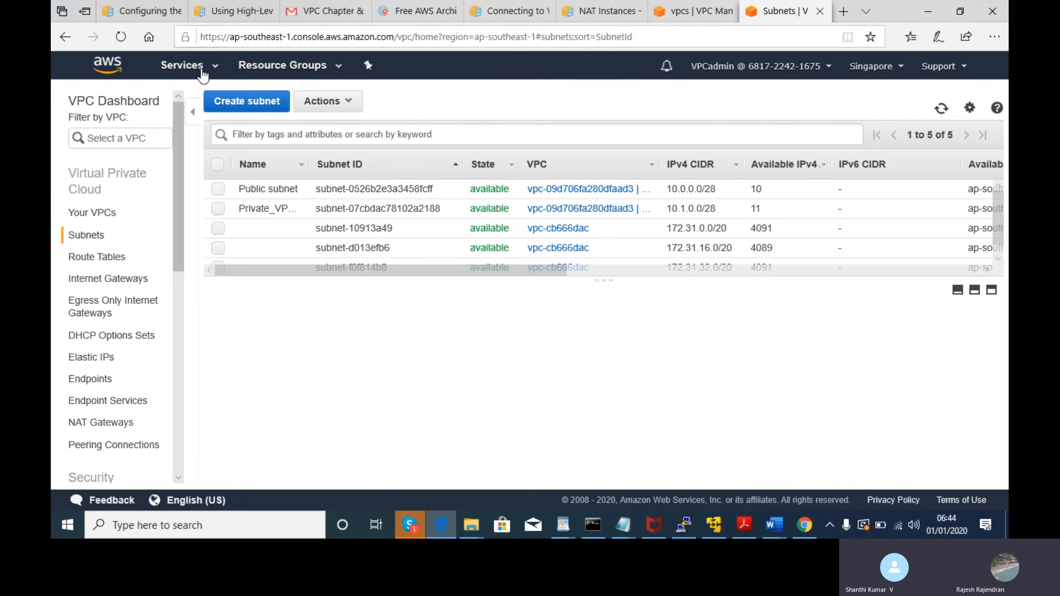
left_click(190, 66)
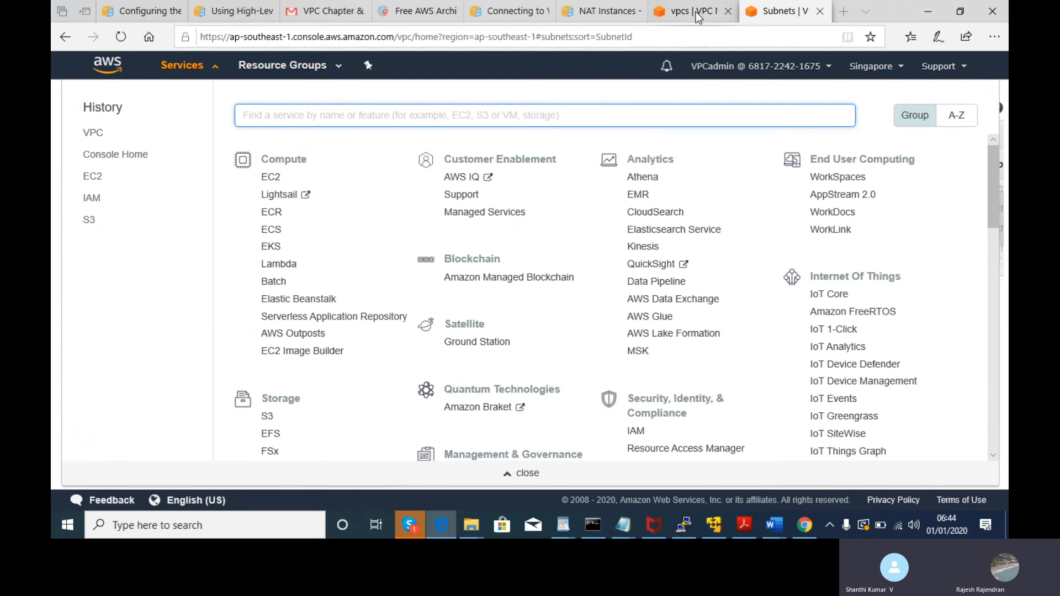
key("alt+Tab")
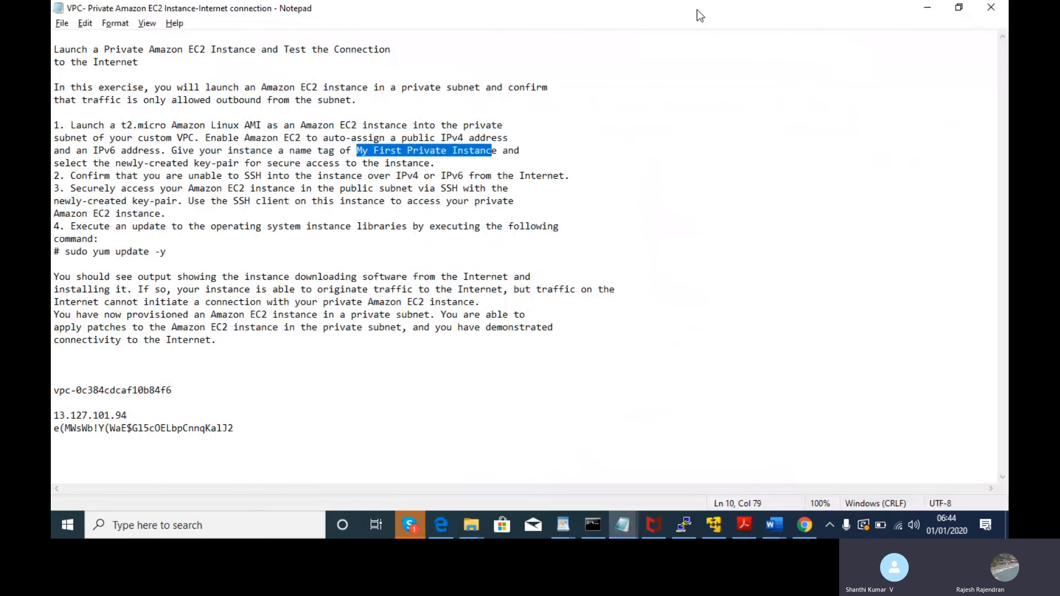
key("alt+Tab")
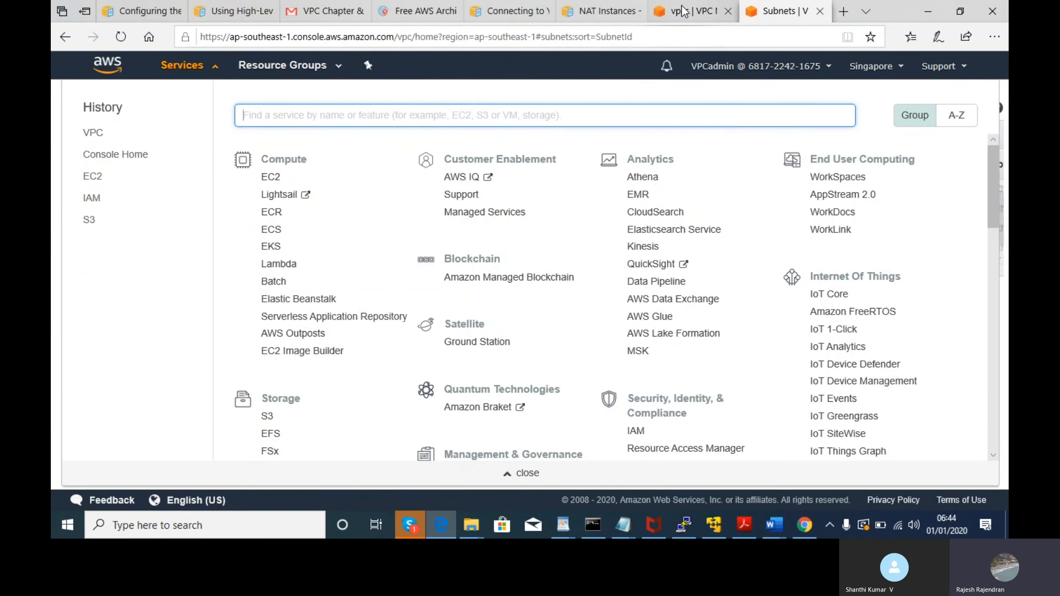
left_click(684, 11)
left_click(784, 11)
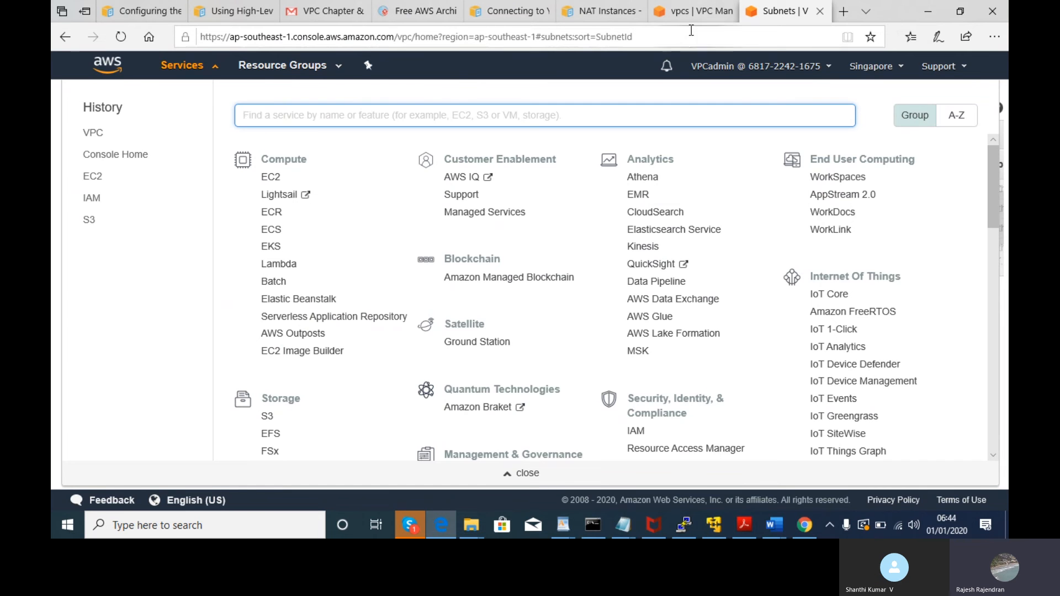
- Choose EC2 under Compute from the Services menu
key("alt+Tab")
key("alt+Tab")
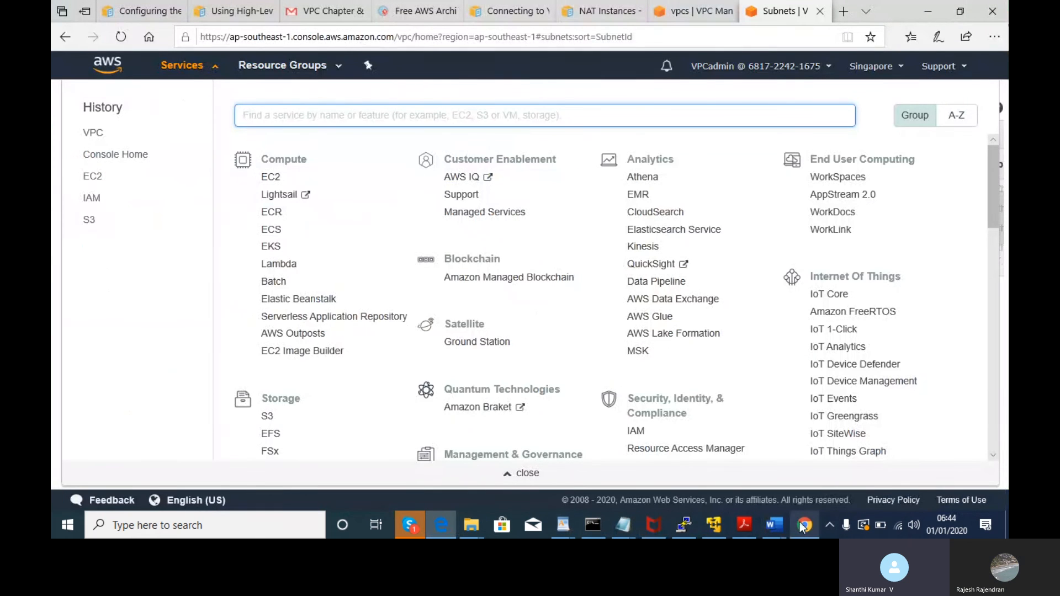
mouse_move(802, 524)
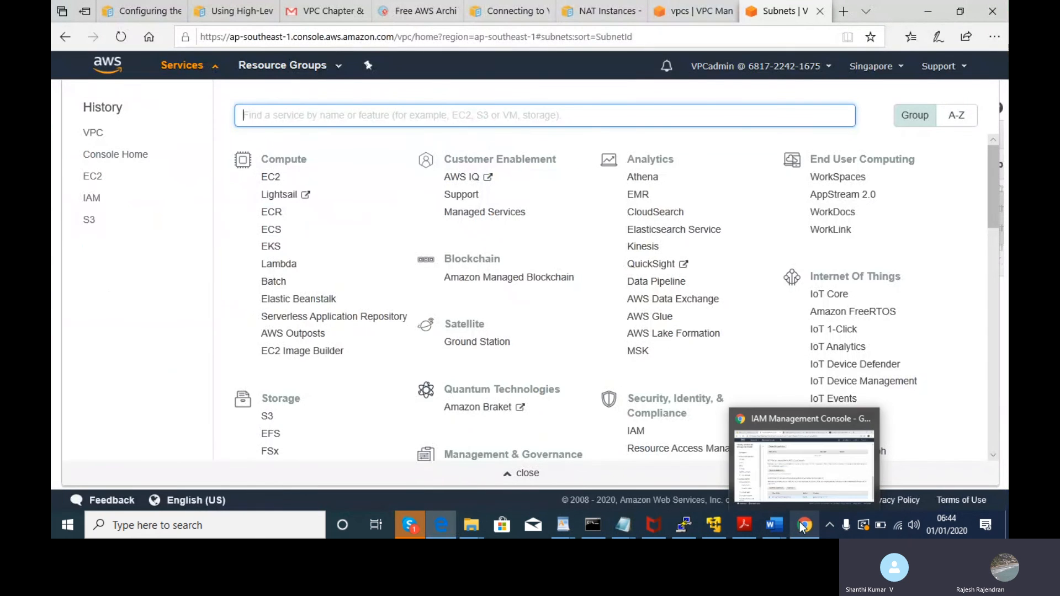
left_click(797, 467)
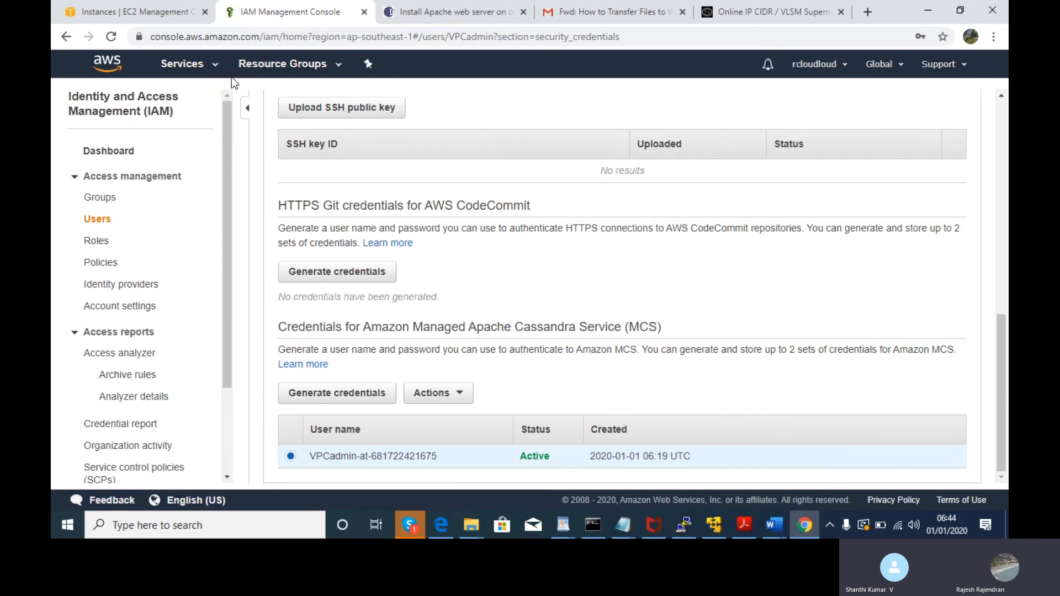
key("alt+Tab")
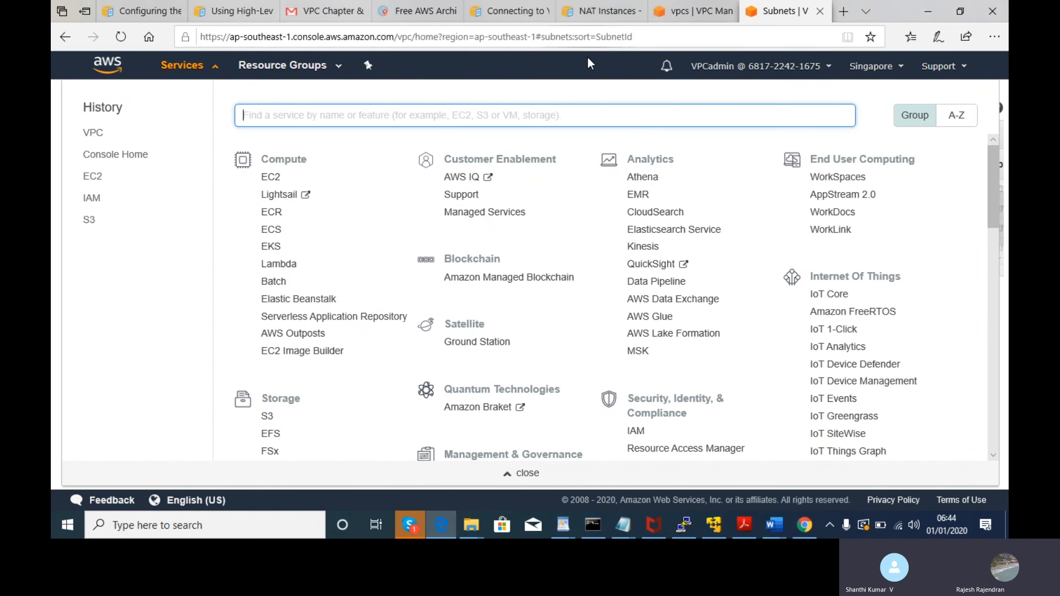
left_click(713, 8)
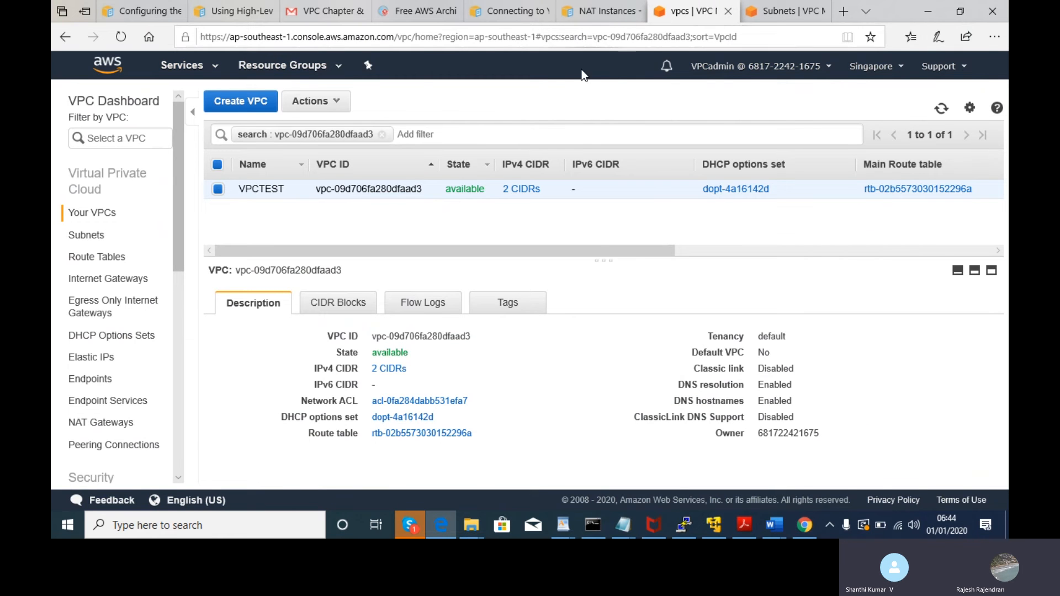
left_click(770, 11)
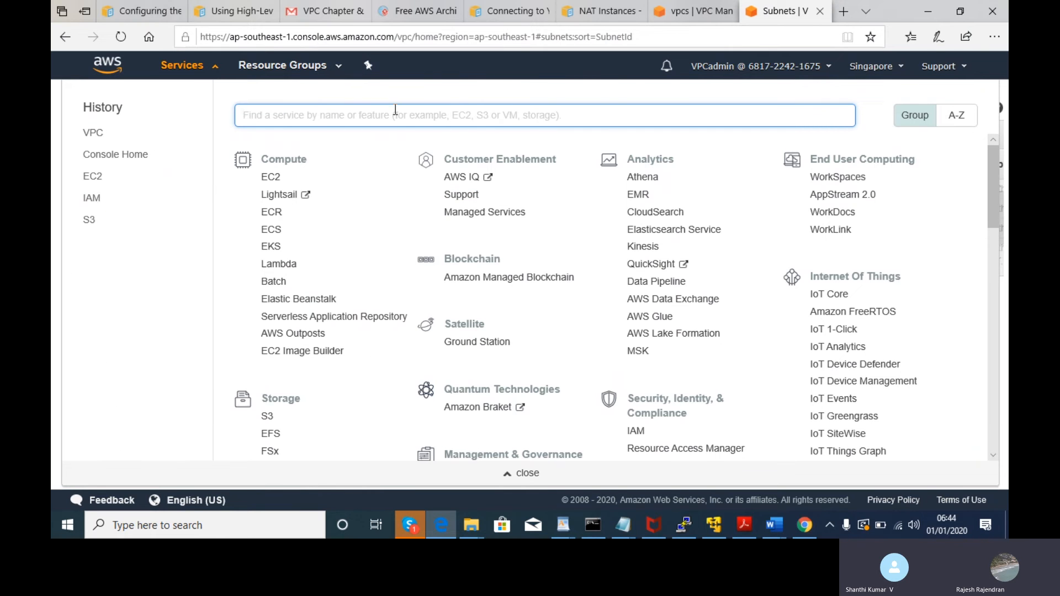
left_click(276, 180)
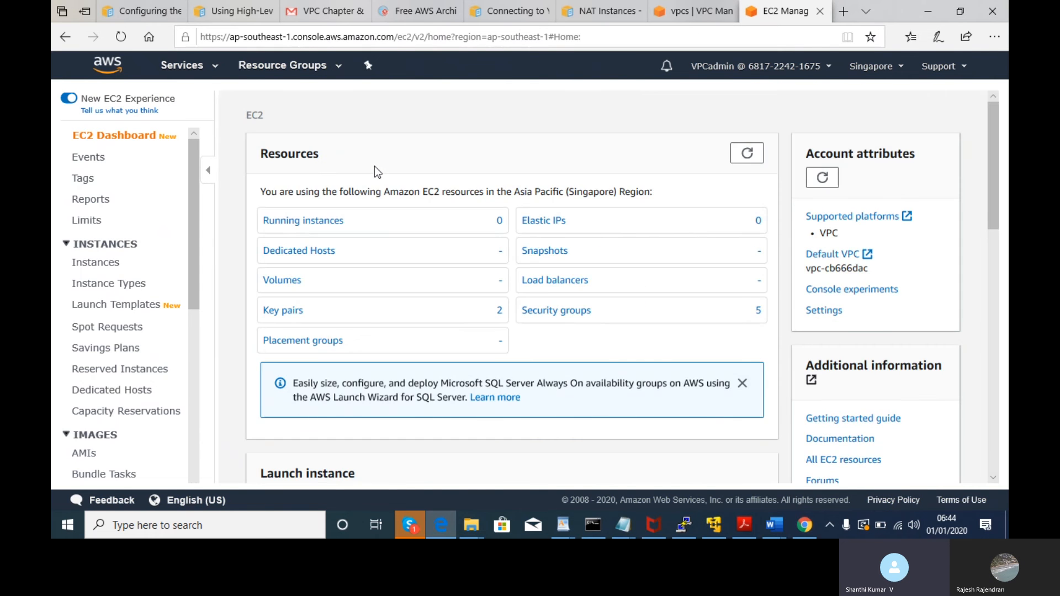
- Go to the EC2 Instances list and choose Launch Instance from its dropdown
left_click(102, 265)
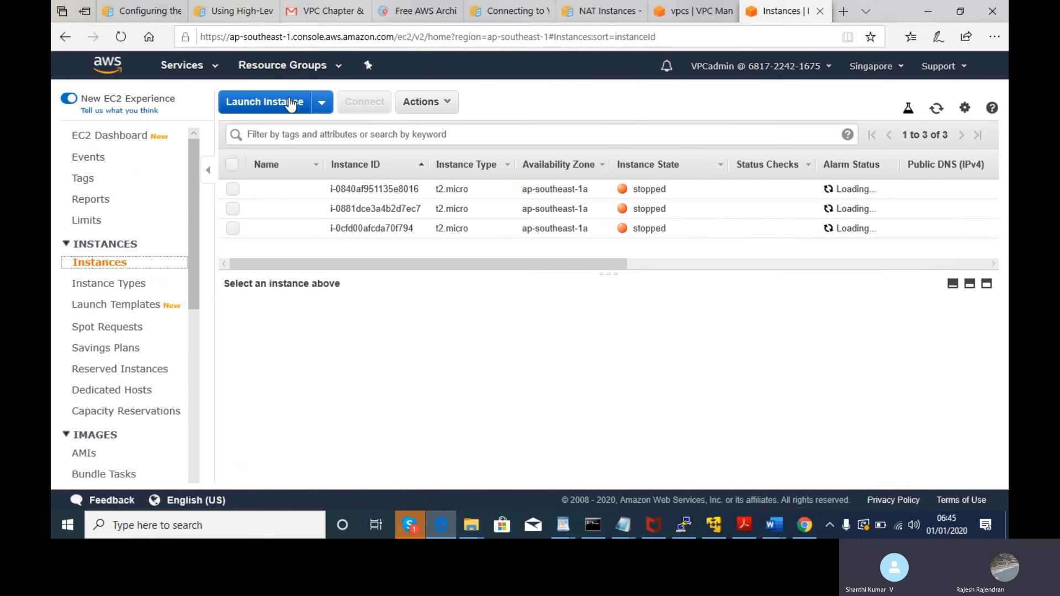
left_click(321, 103)
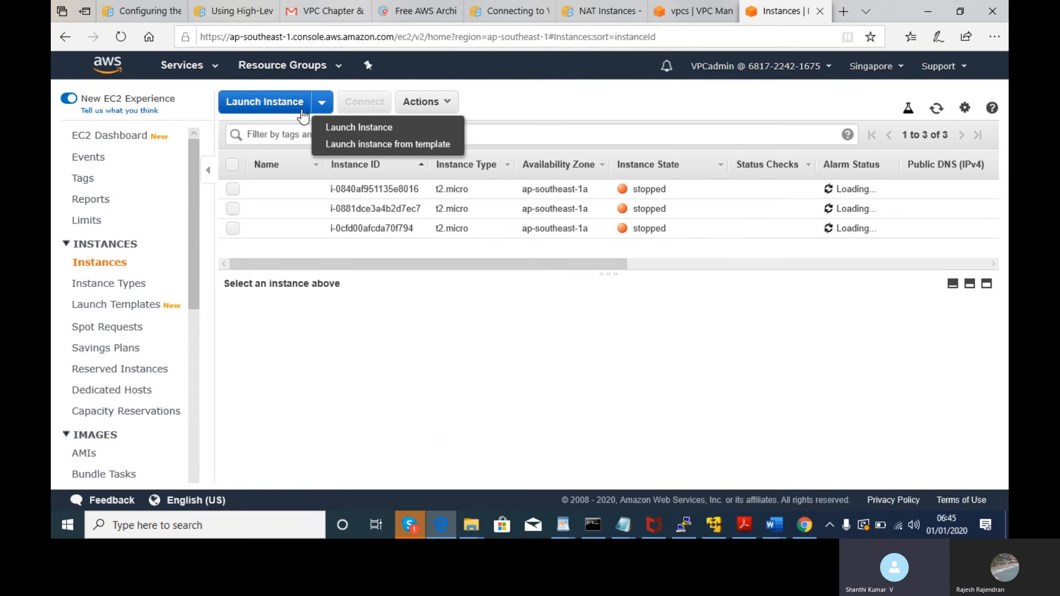
left_click(348, 128)
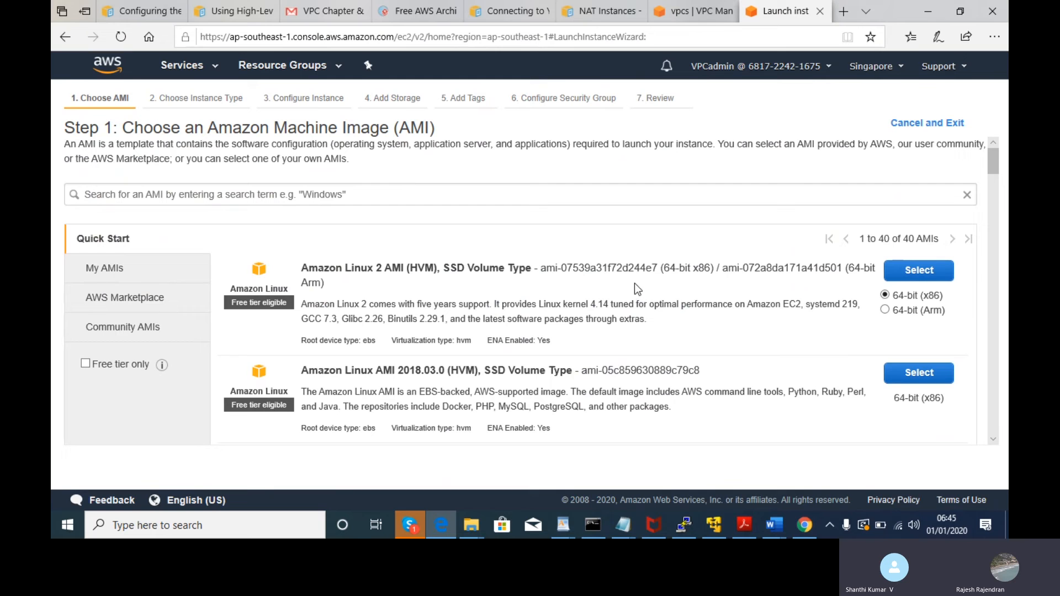
- Select the Amazon Linux 2 AMI, which returns a not-authorized error
left_click(917, 269)
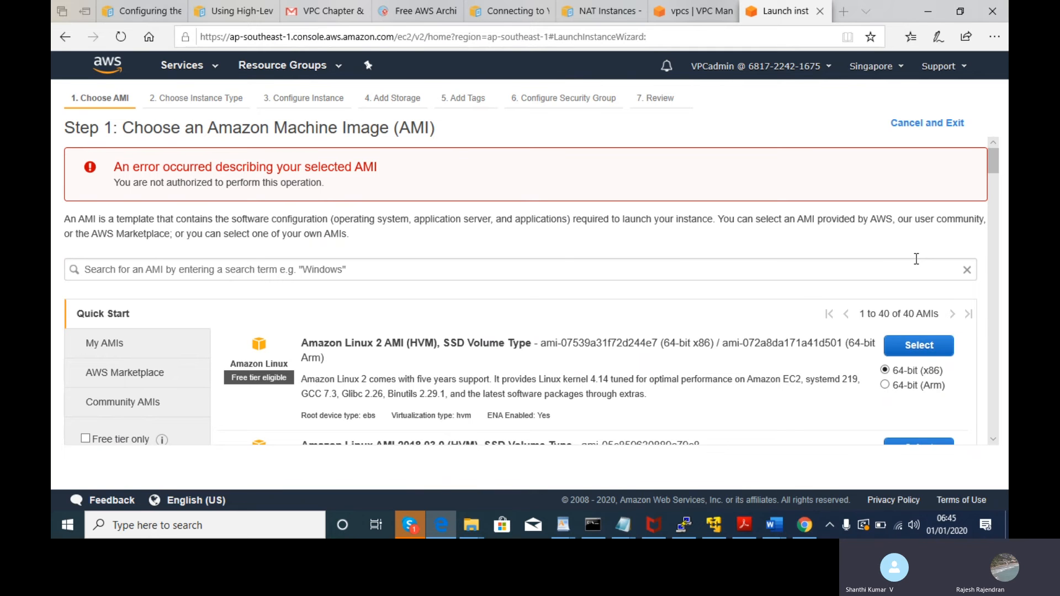
key("alt+Tab")
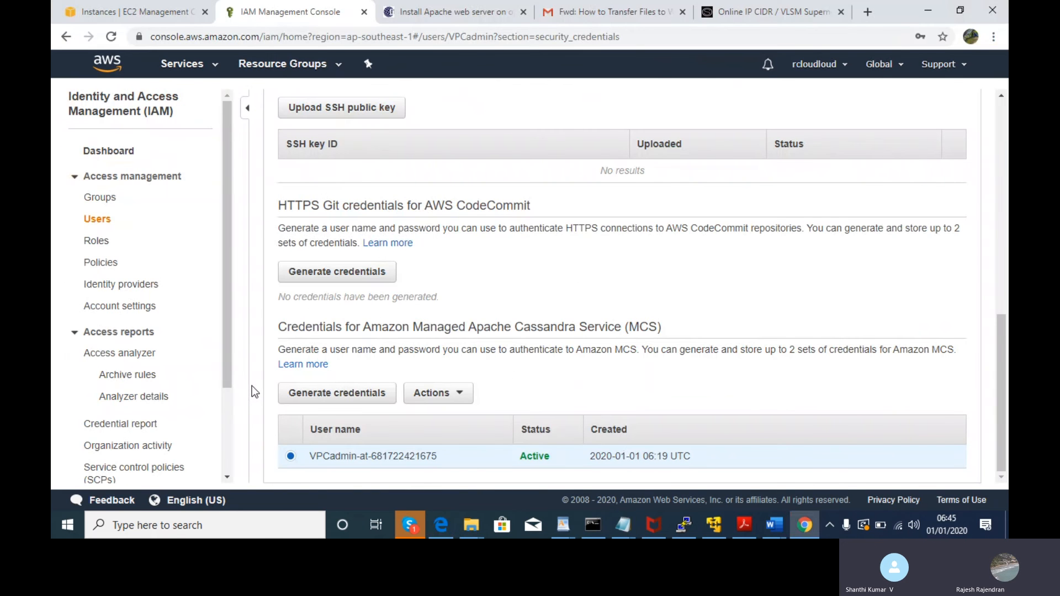
- Browse IAM Policies, Users and Groups, then select ec2-fullaccess and show its Group Actions
left_click(108, 267)
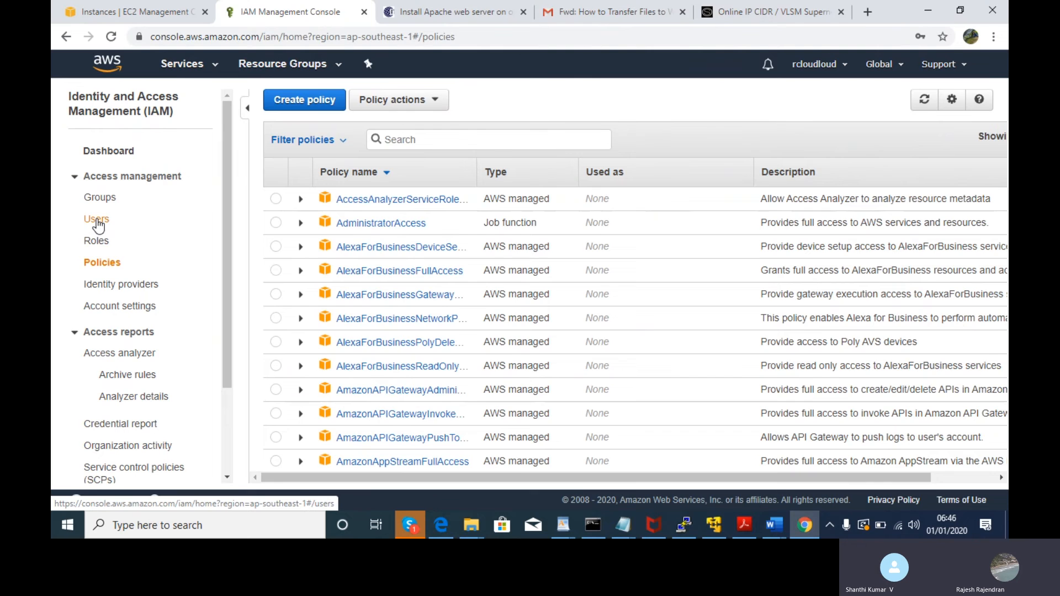
left_click(96, 219)
left_click(100, 199)
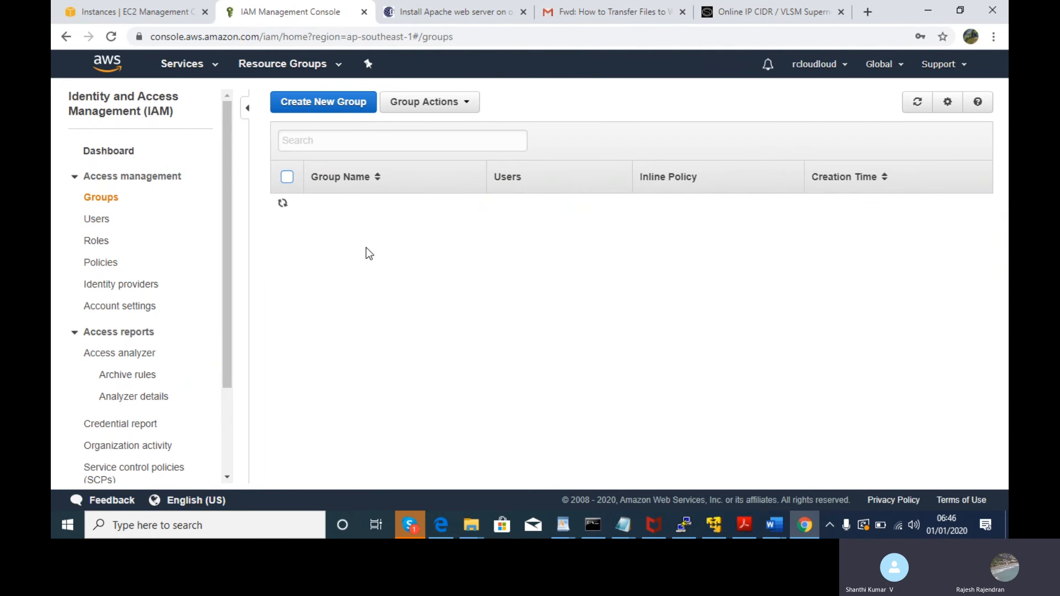
left_click(287, 304)
left_click(467, 107)
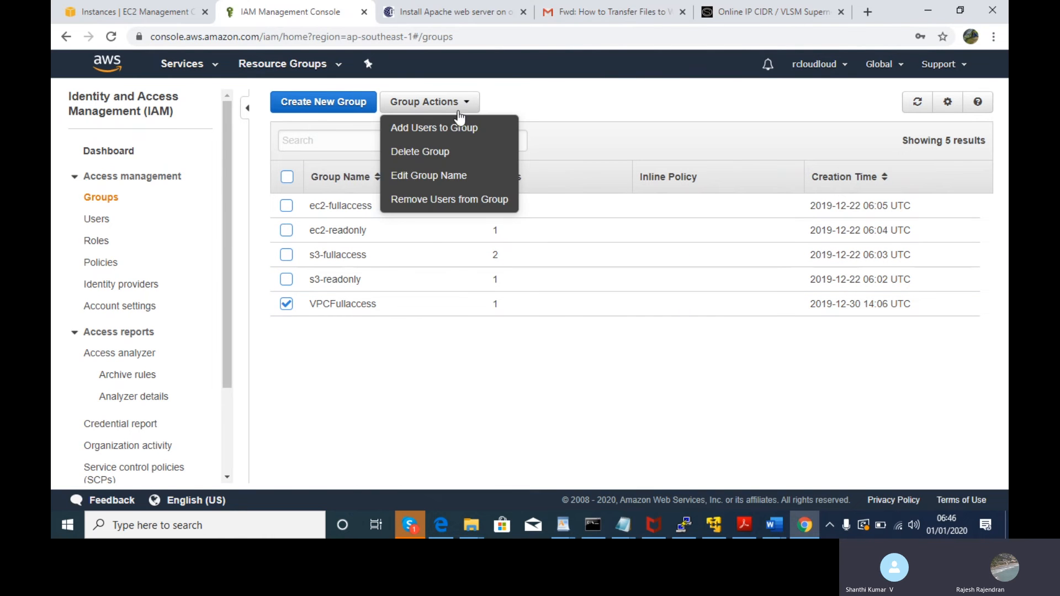
left_click(536, 98)
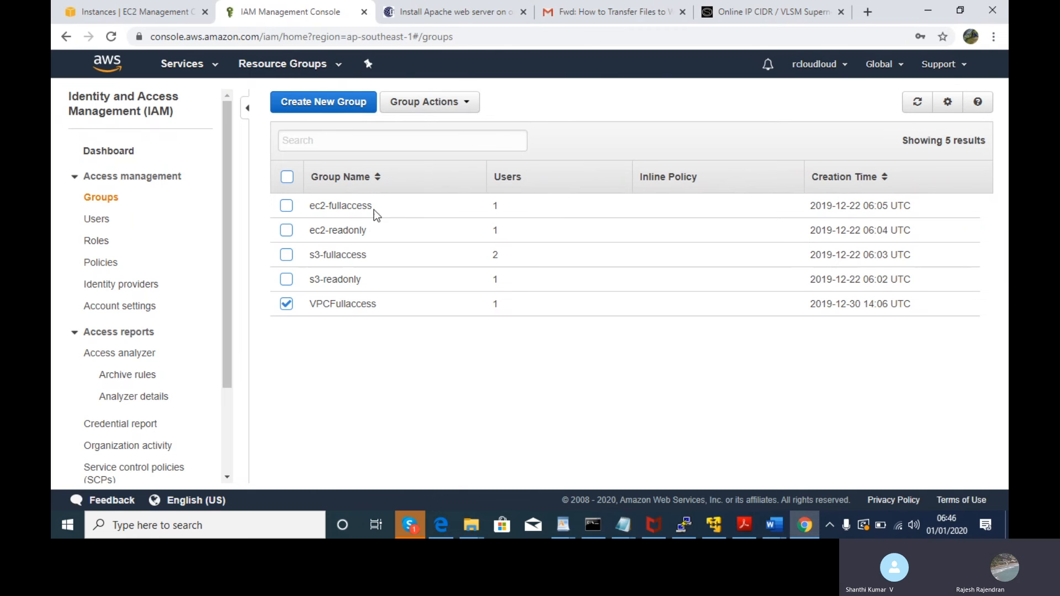
left_click(286, 305)
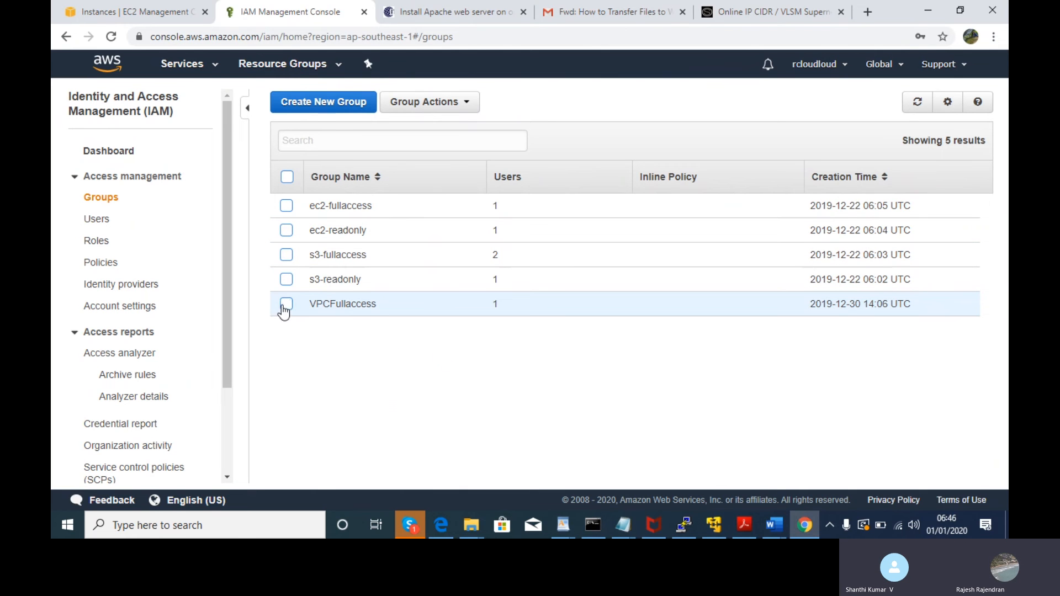
left_click(286, 207)
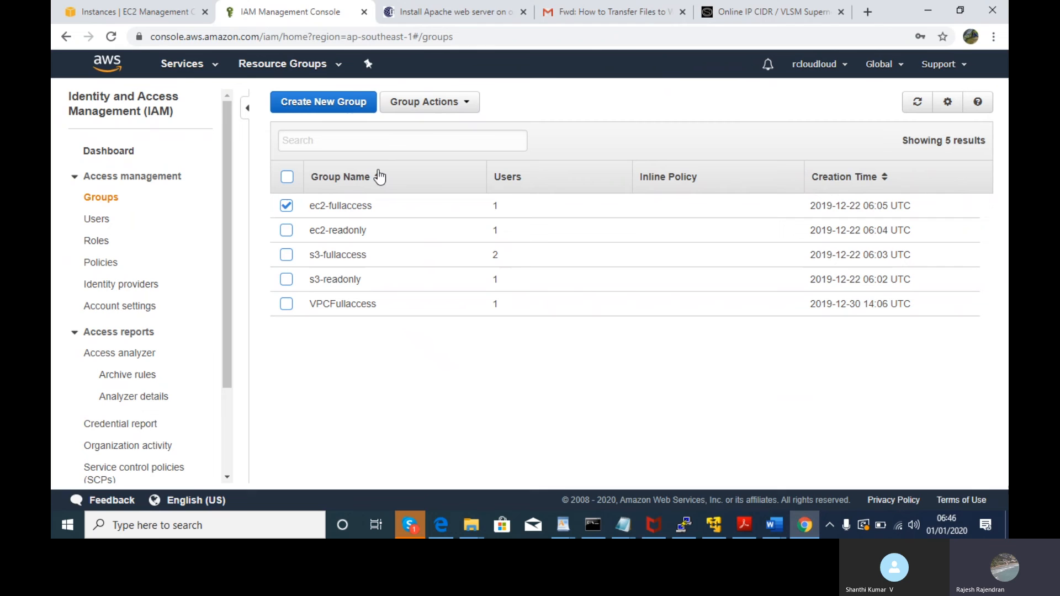
left_click(452, 103)
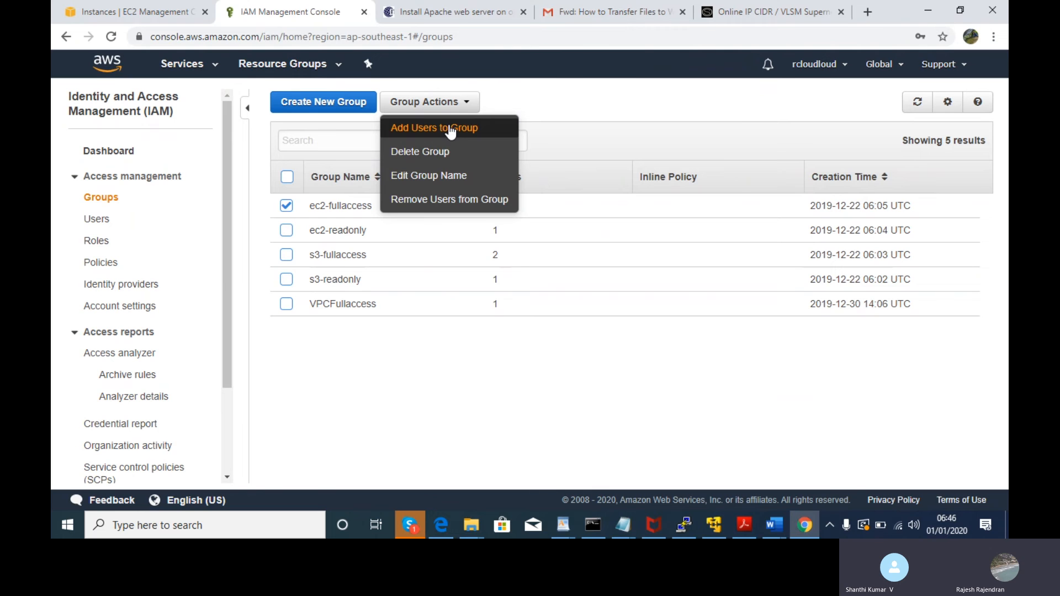
- Add the VPCadmin user to the ec2-fullaccess group via Add Users to Group
left_click(286, 209)
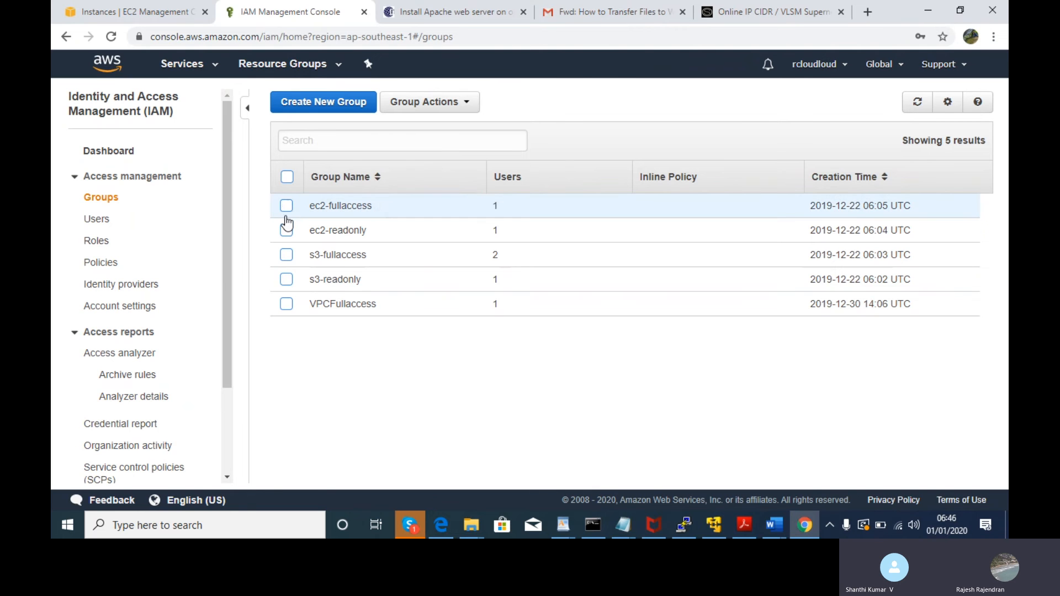
left_click(287, 305)
left_click(417, 117)
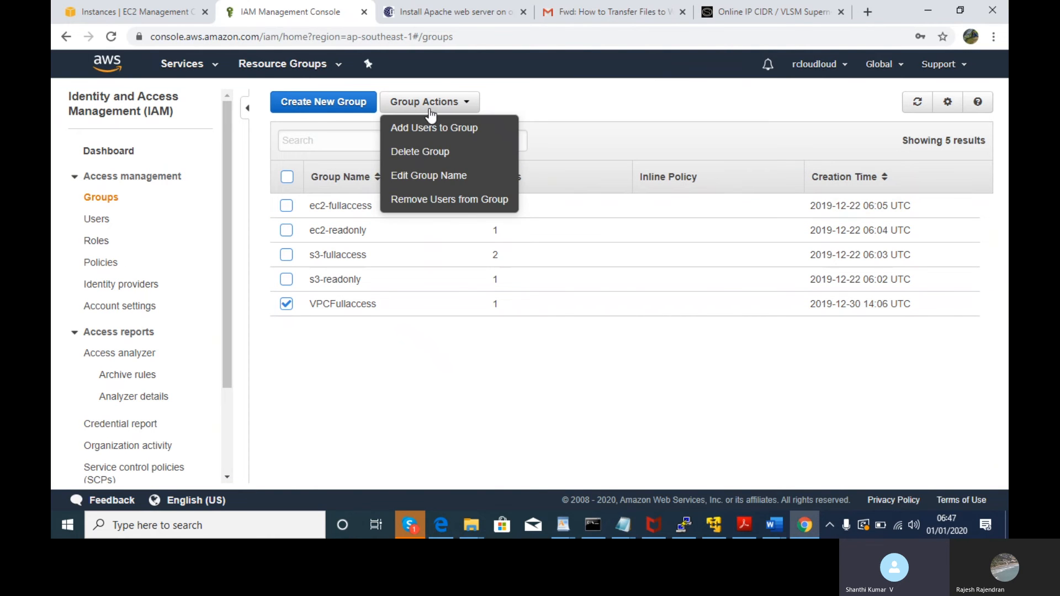
left_click(534, 110)
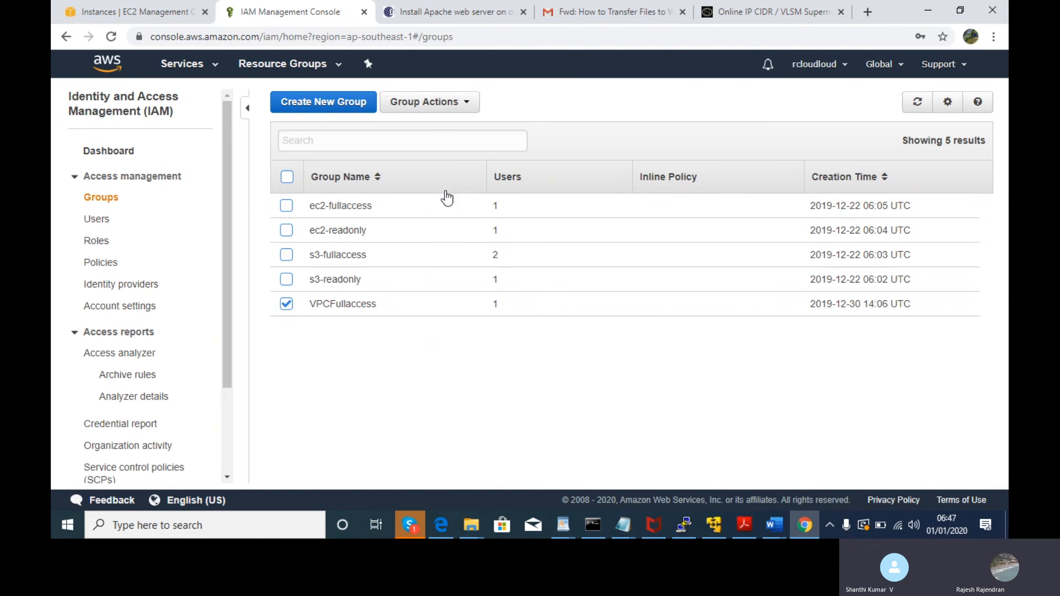
left_click(286, 304)
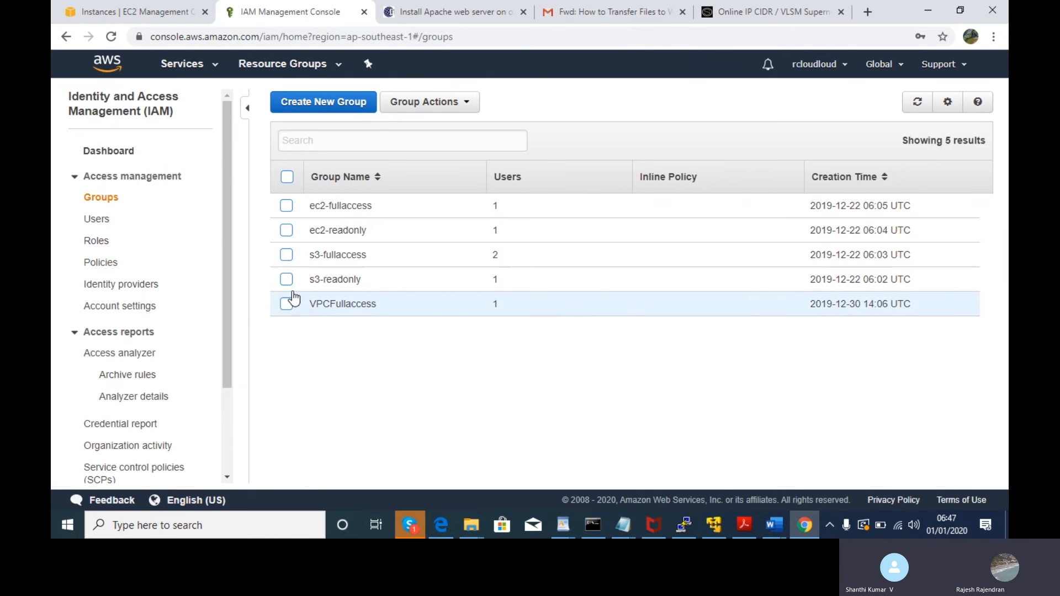
left_click(285, 207)
left_click(431, 108)
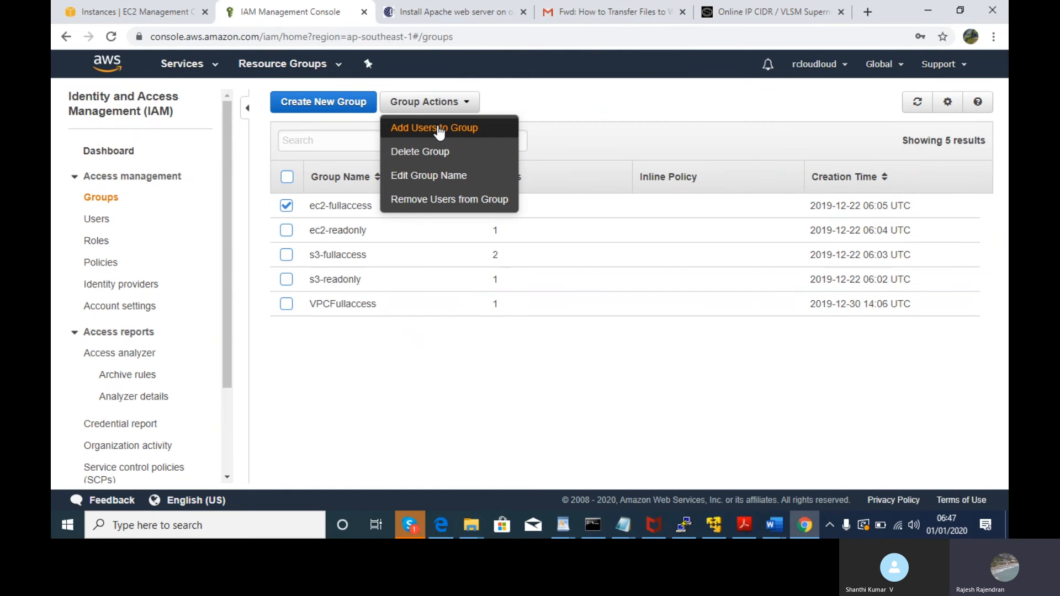
left_click(440, 130)
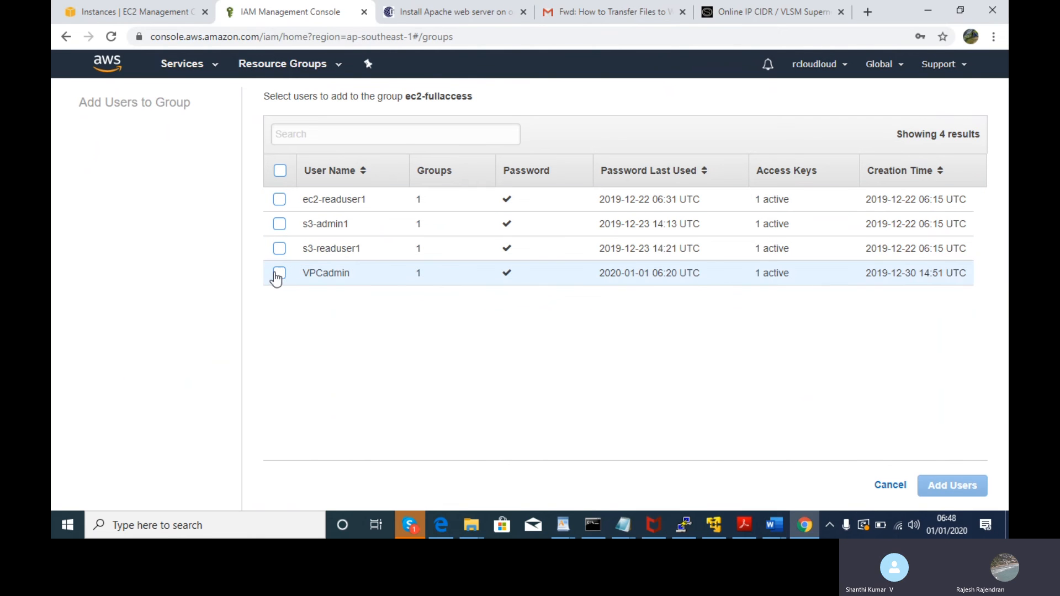
left_click(278, 274)
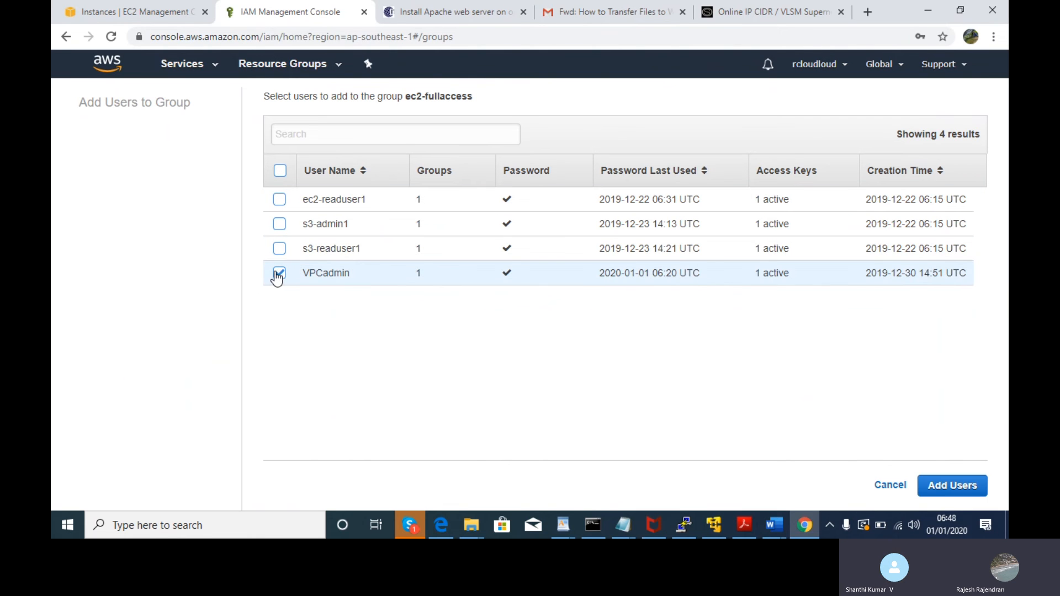
left_click(952, 486)
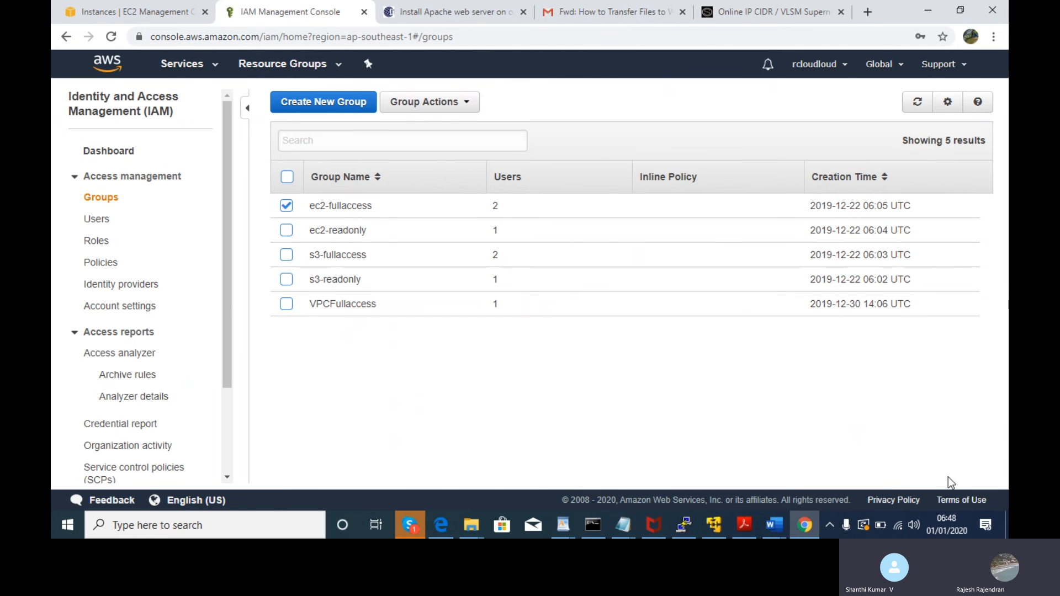
- Open the VPCadmin user's summary from the IAM Users list
left_click(99, 221)
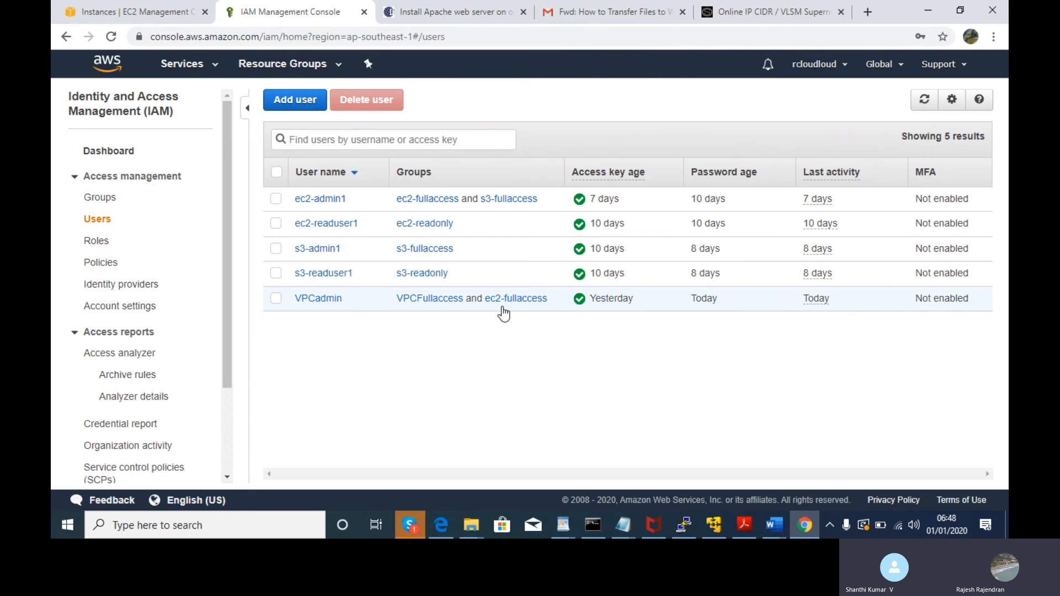
left_click(503, 308)
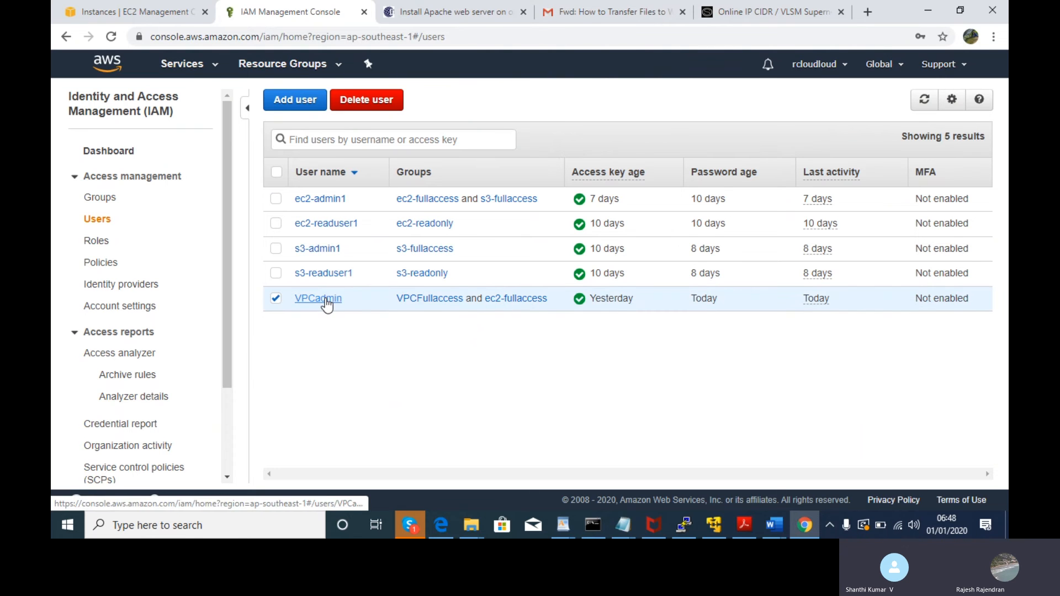
left_click(323, 299)
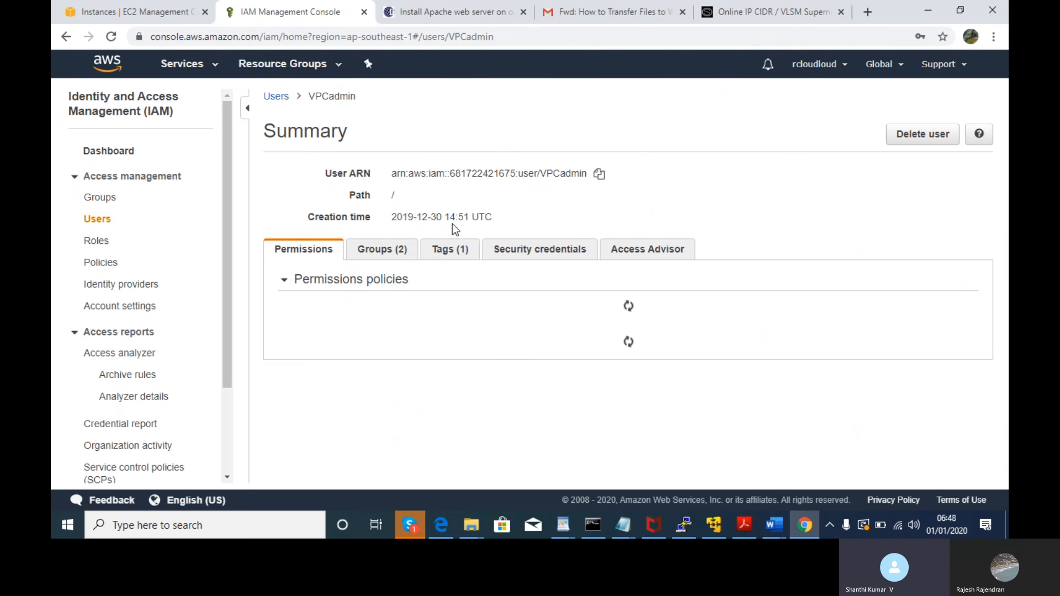
- Select the Amazon Linux 2 AMI, keep t2.micro, and continue to instance details
key("alt+Tab")
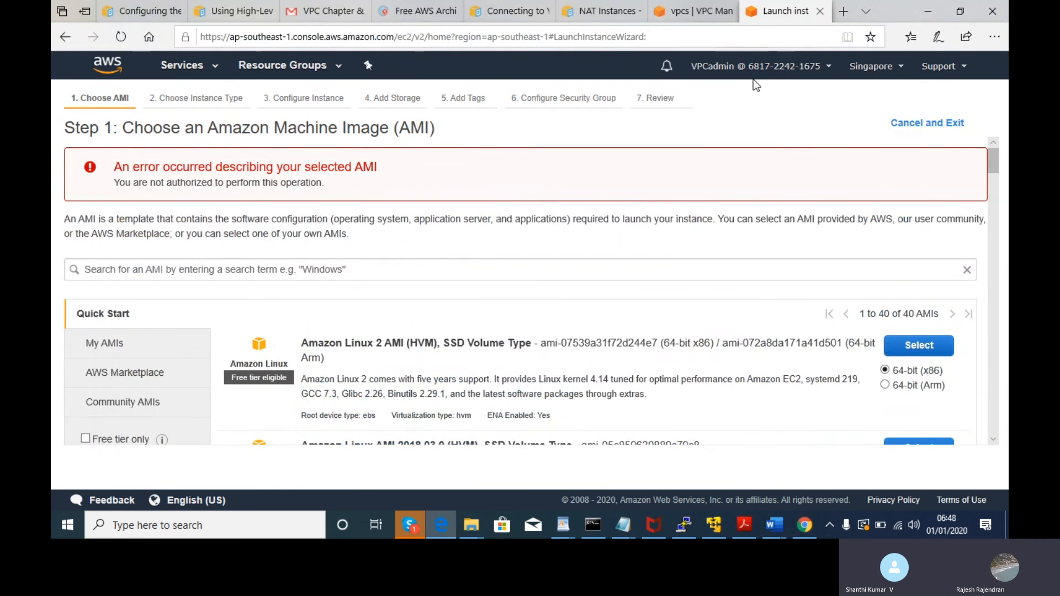
left_click_drag(995, 160, 986, 137)
left_click(921, 350)
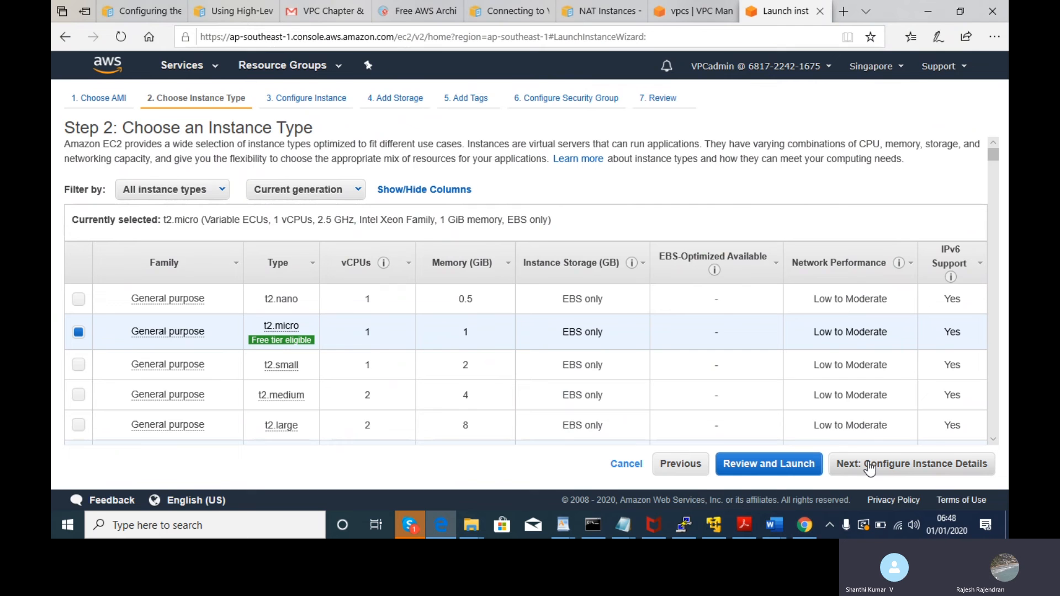
key("alt+Tab")
key("alt+Tab")
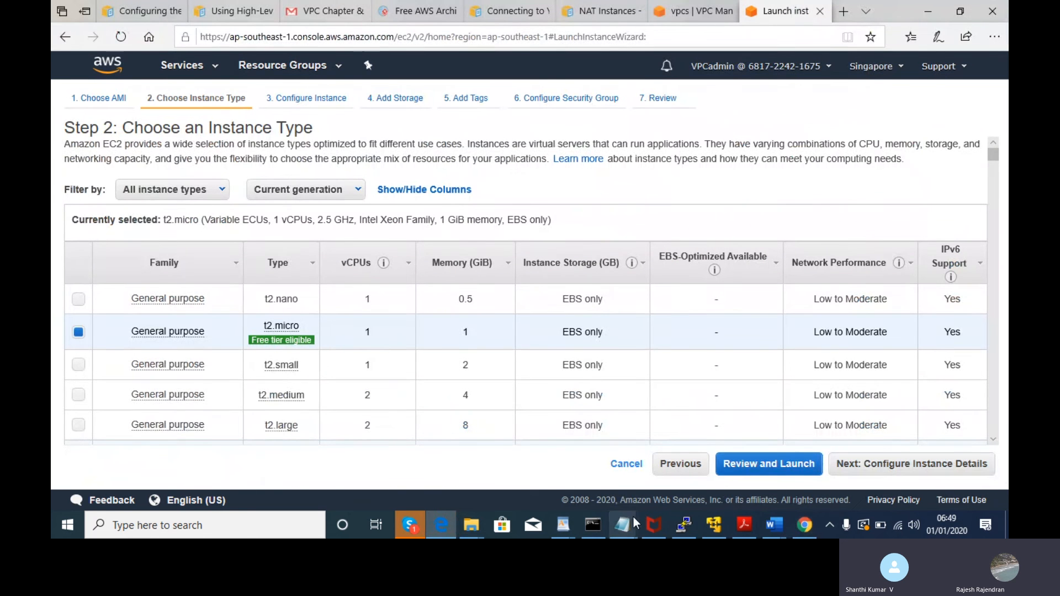
mouse_move(628, 524)
left_click(905, 476)
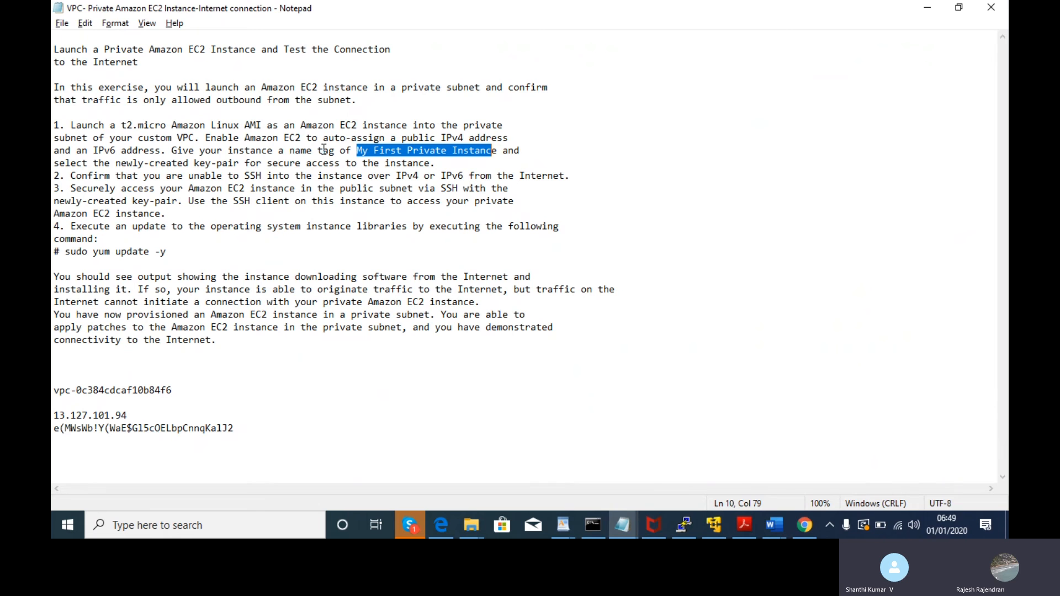
key("alt+Tab")
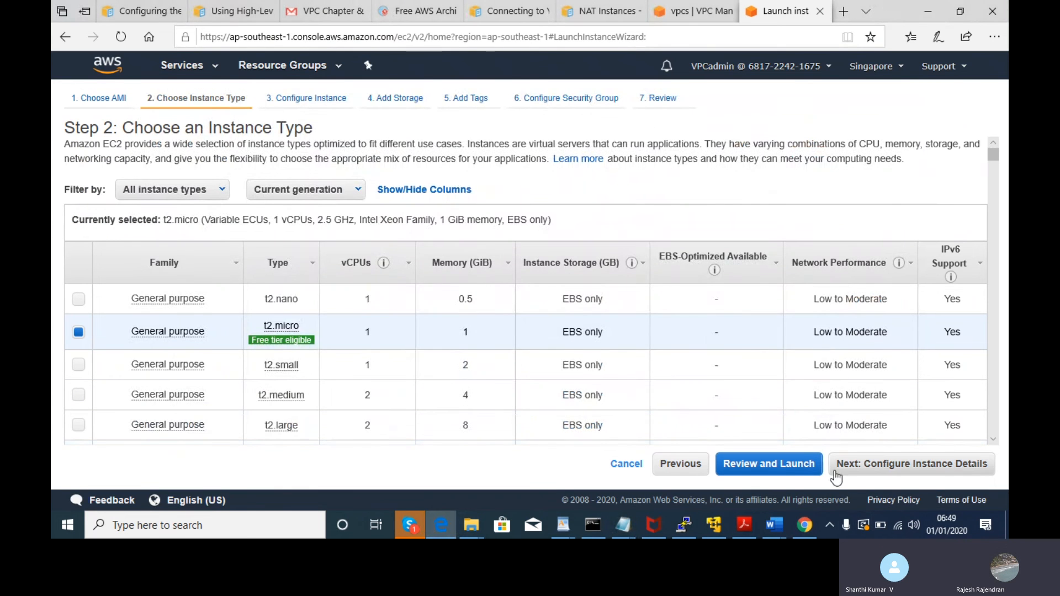
left_click(861, 470)
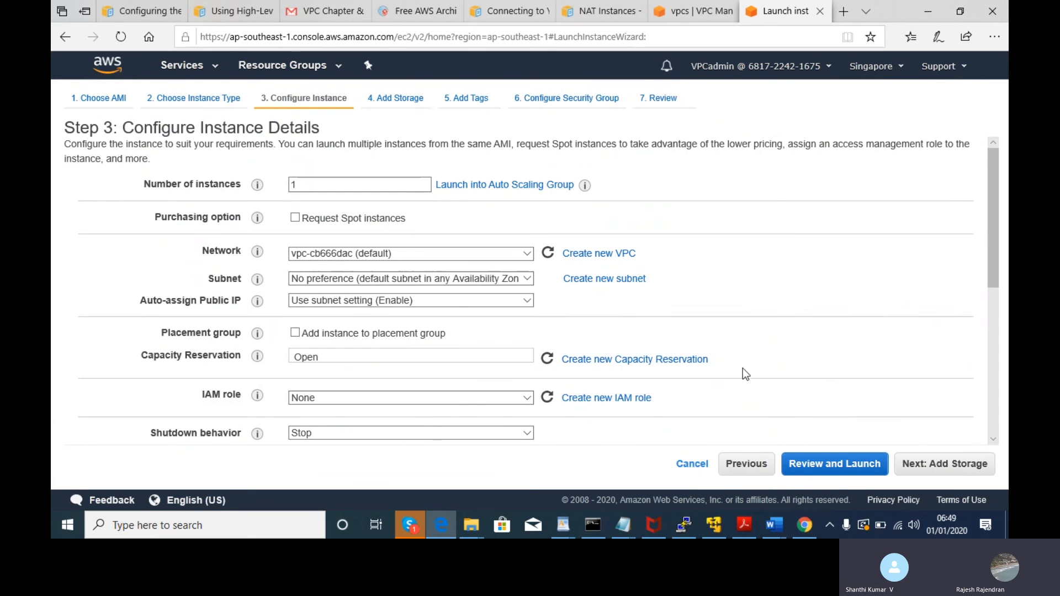
- Set the network to VPCTEST and the subnet to Private_VPCtest
key("alt+Tab")
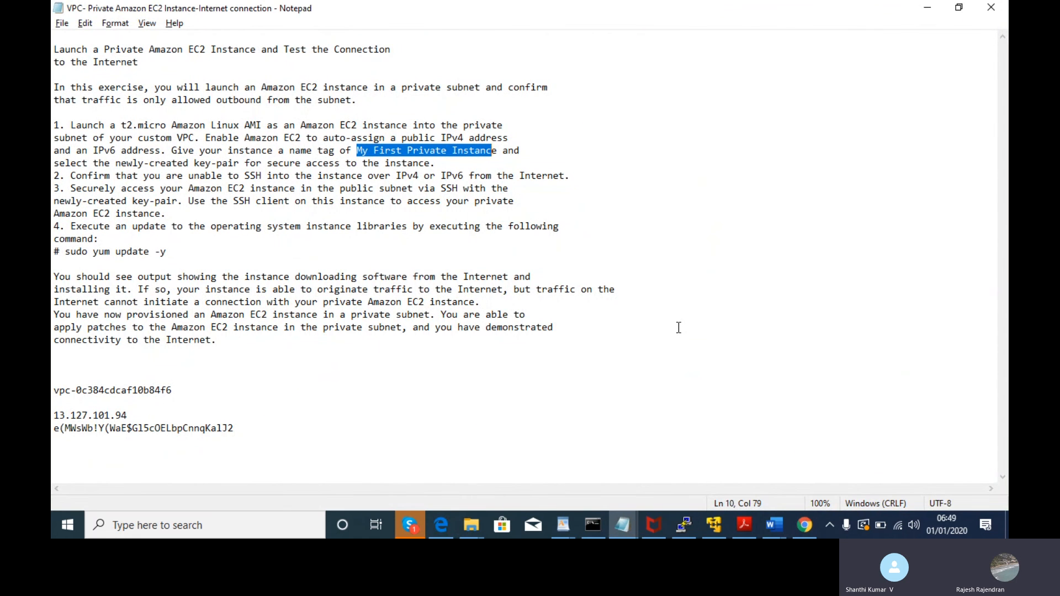
key("alt+Tab")
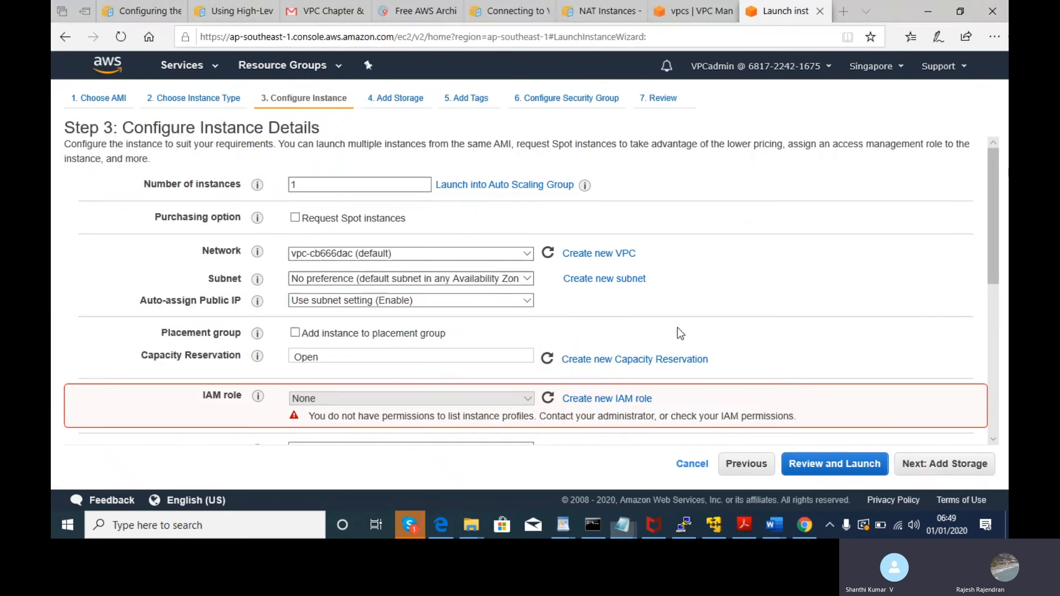
left_click(426, 253)
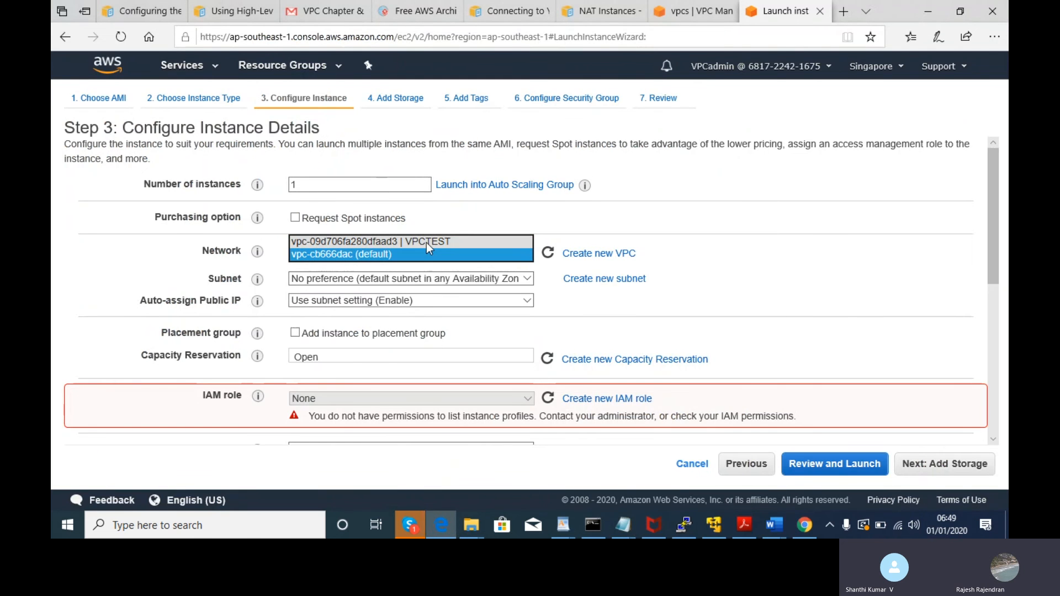
left_click(426, 242)
left_click(432, 277)
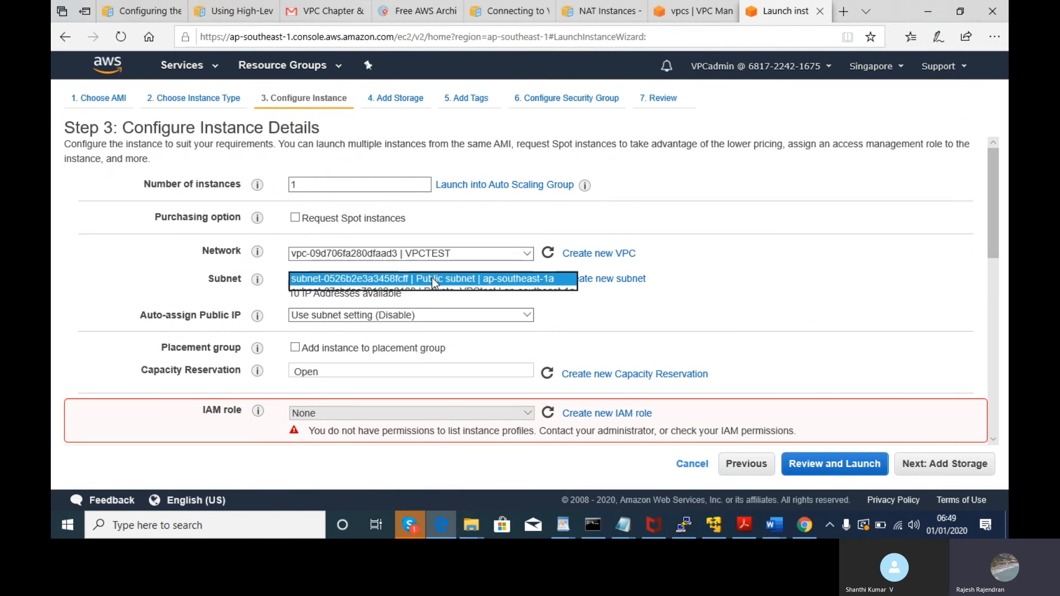
left_click(435, 292)
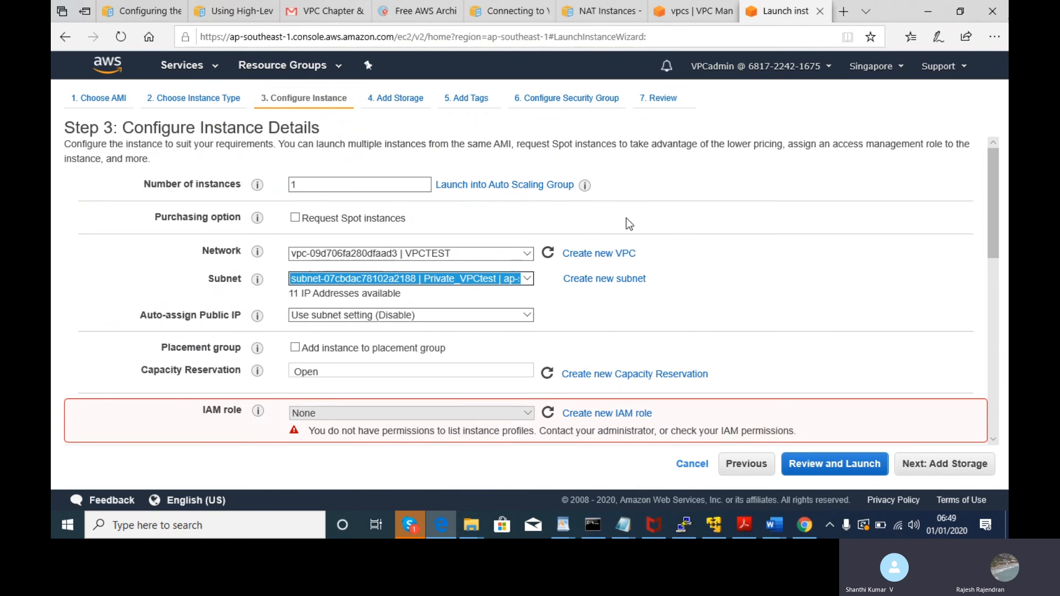
key("alt+Tab")
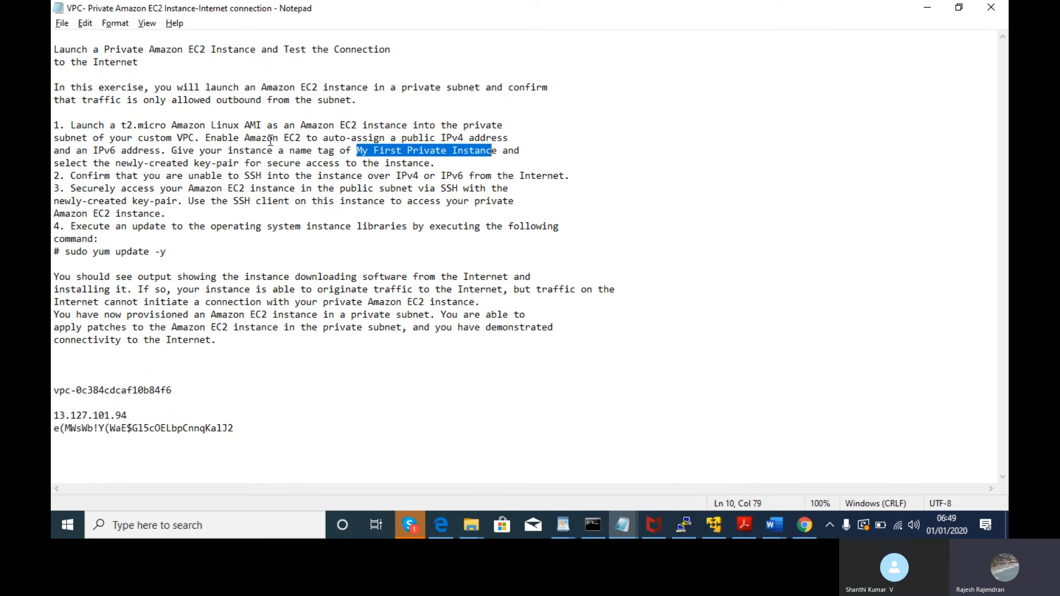
key("alt+Tab")
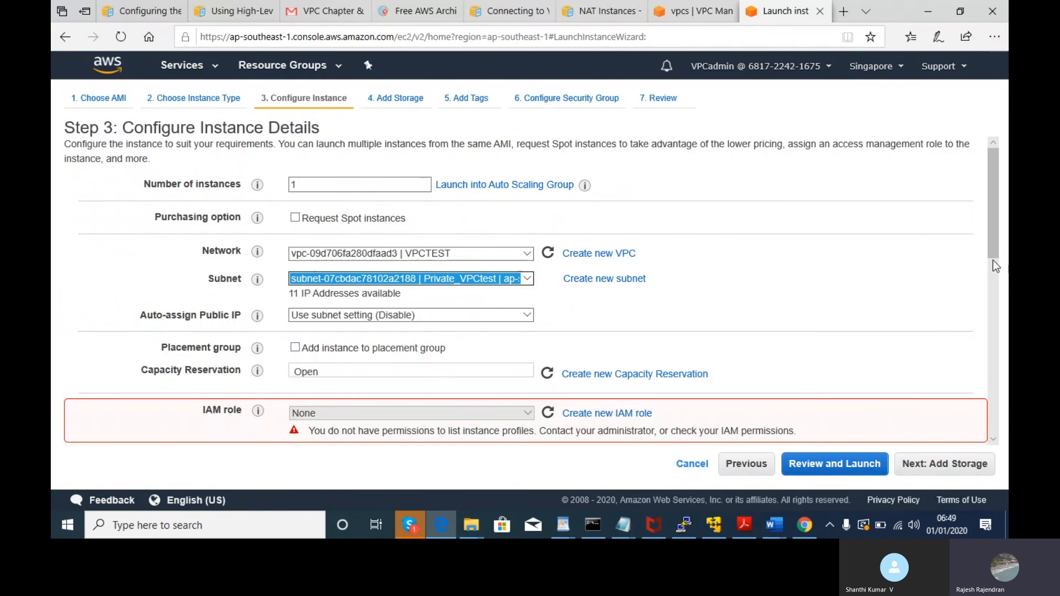
- Enable Auto-assign Public IP and confirm VPCTEST with the Private_VPCtest subnet
left_click_drag(990, 224, 998, 265)
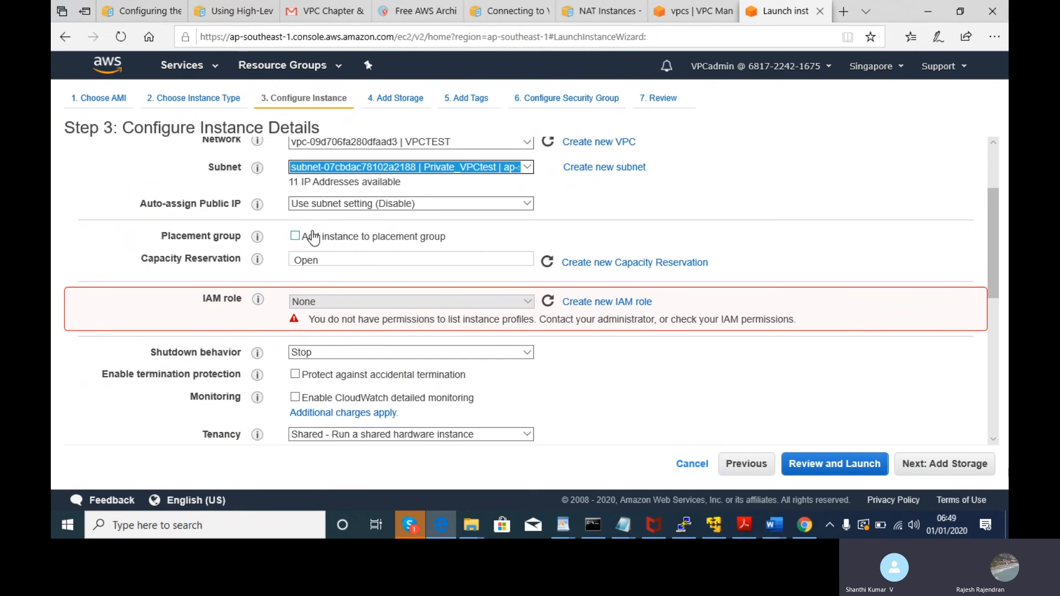
left_click(323, 207)
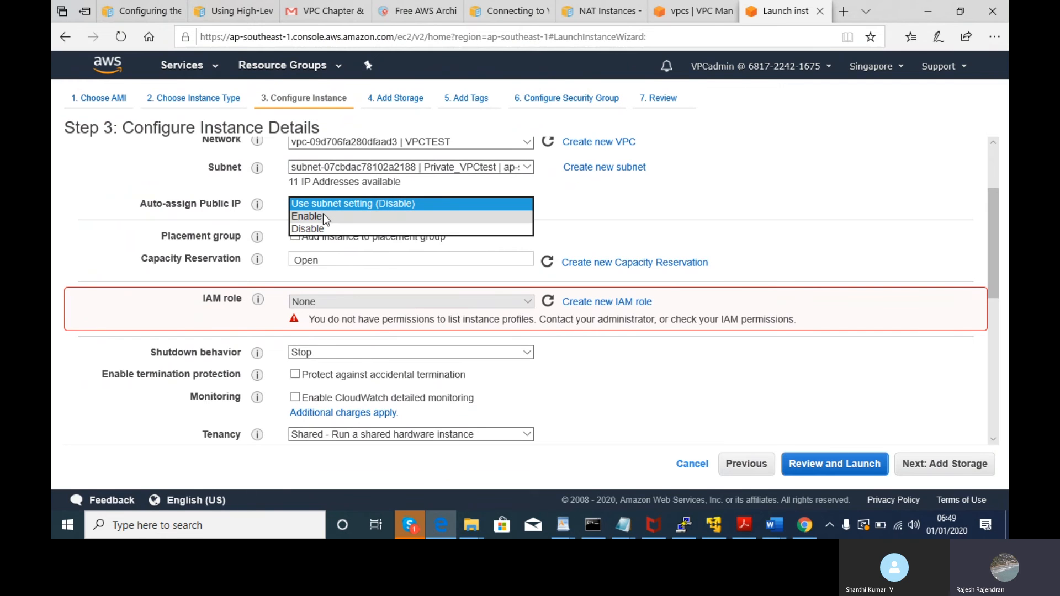
left_click(323, 216)
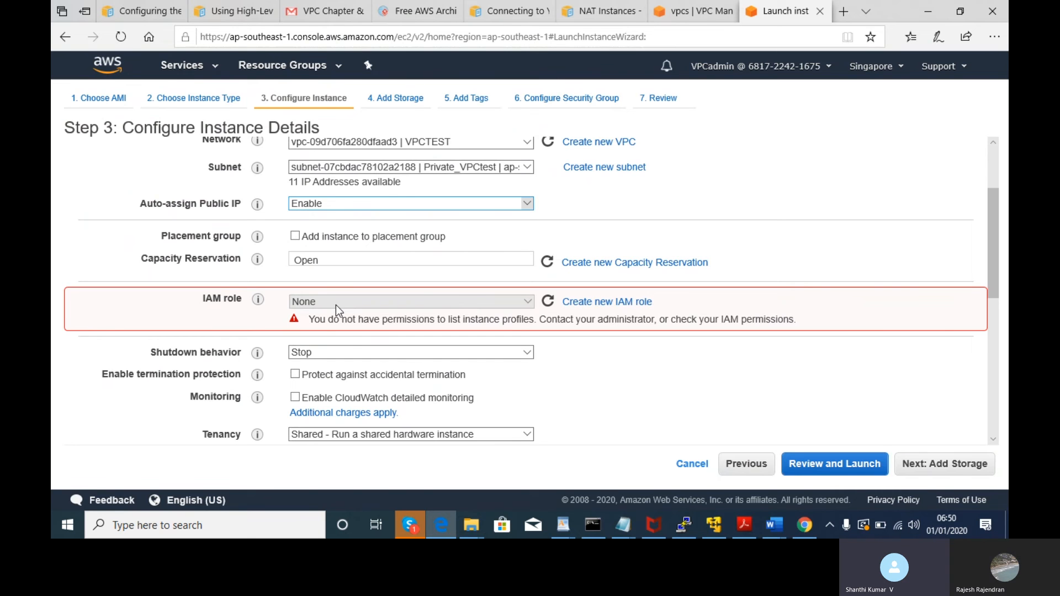
left_click_drag(992, 269, 992, 213)
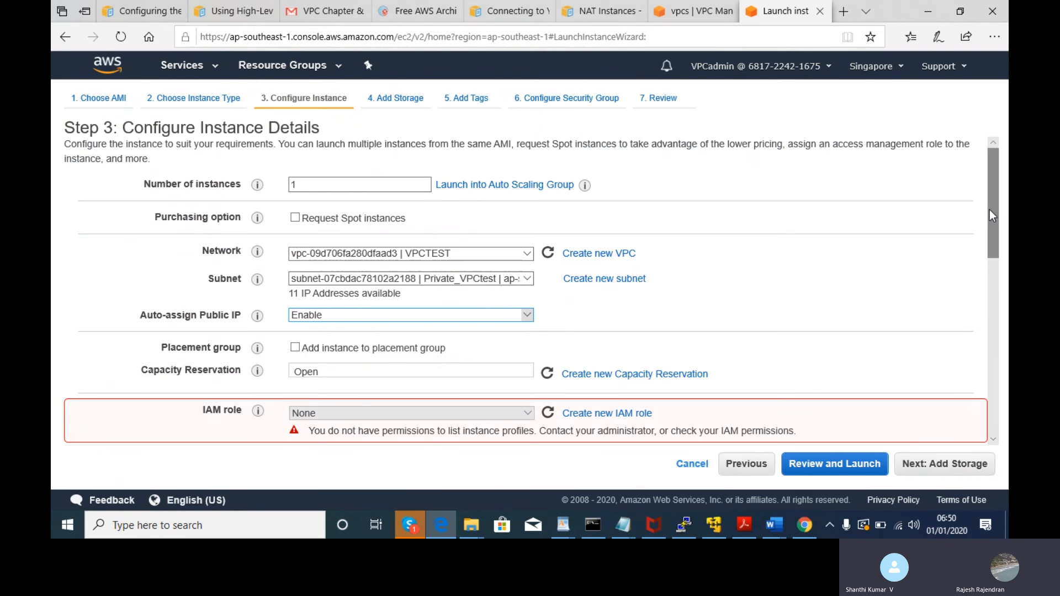
left_click(497, 255)
left_click(496, 257)
left_click(485, 278)
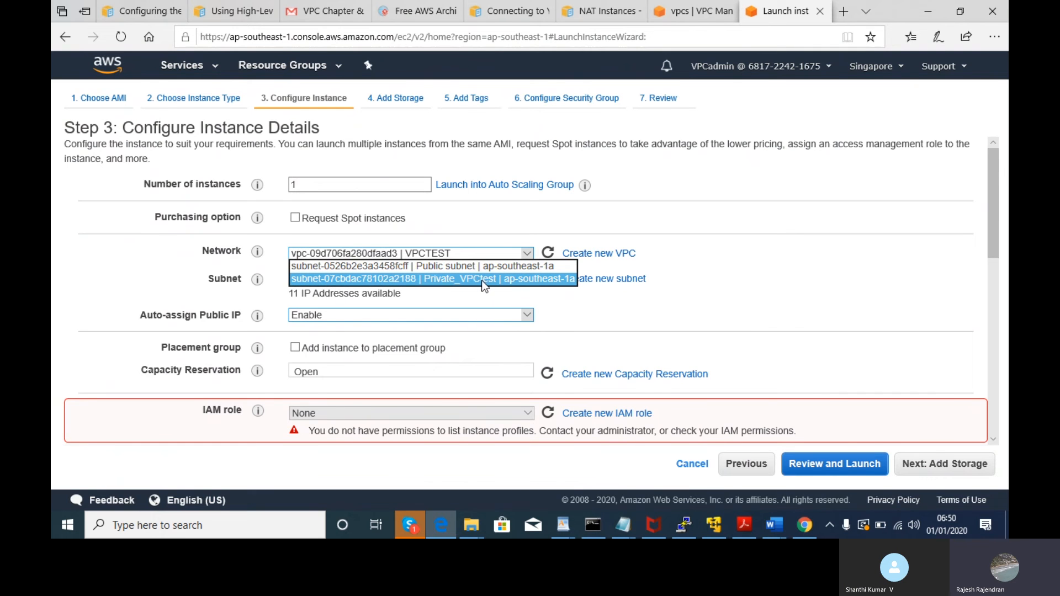
left_click(482, 280)
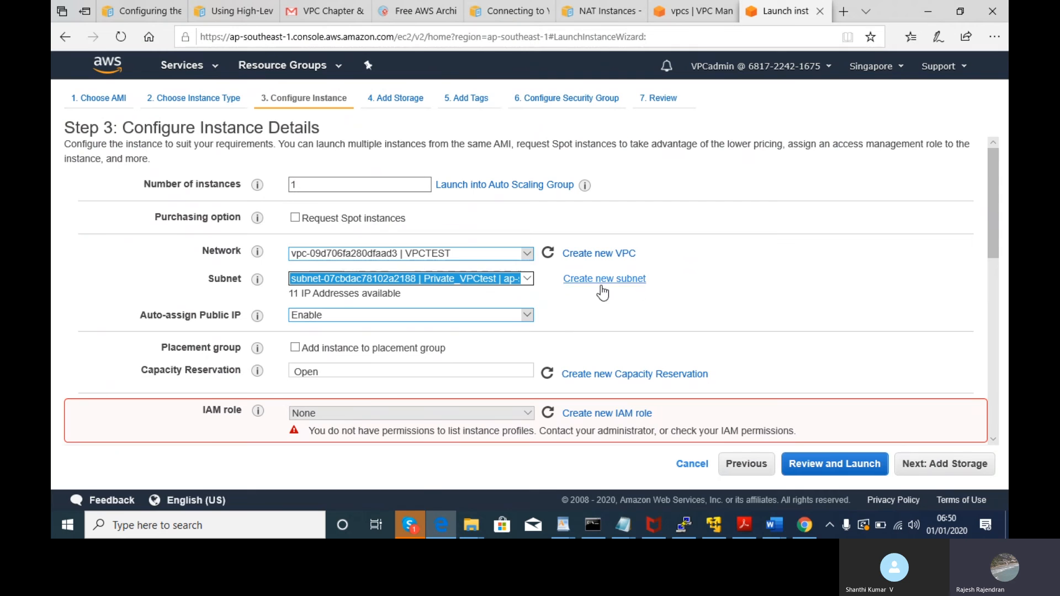
left_click(684, 287)
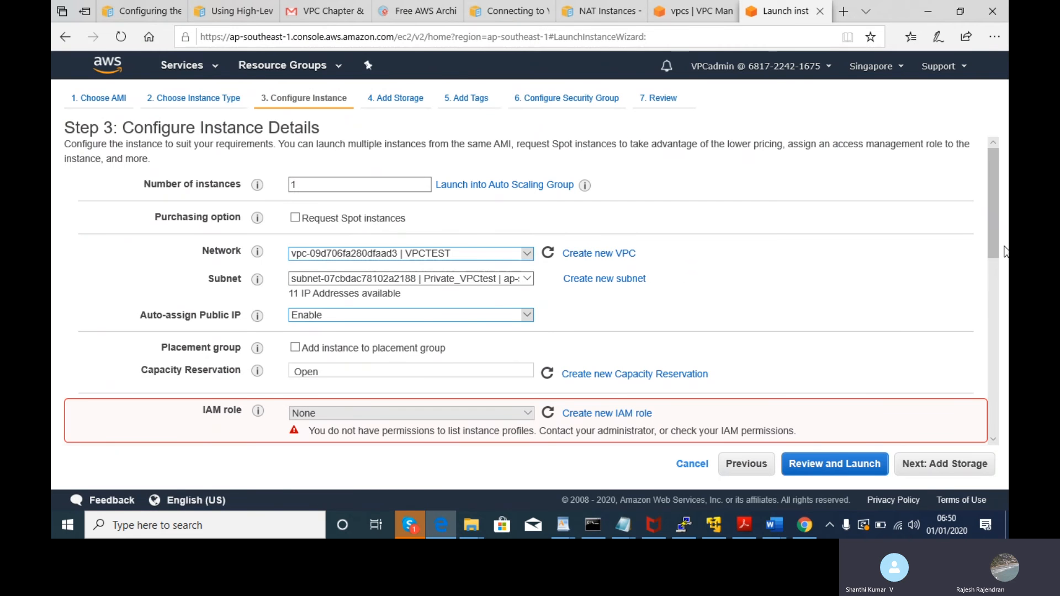
left_click_drag(1001, 244, 969, 283)
left_click(833, 298)
left_click_drag(988, 237, 1008, 284)
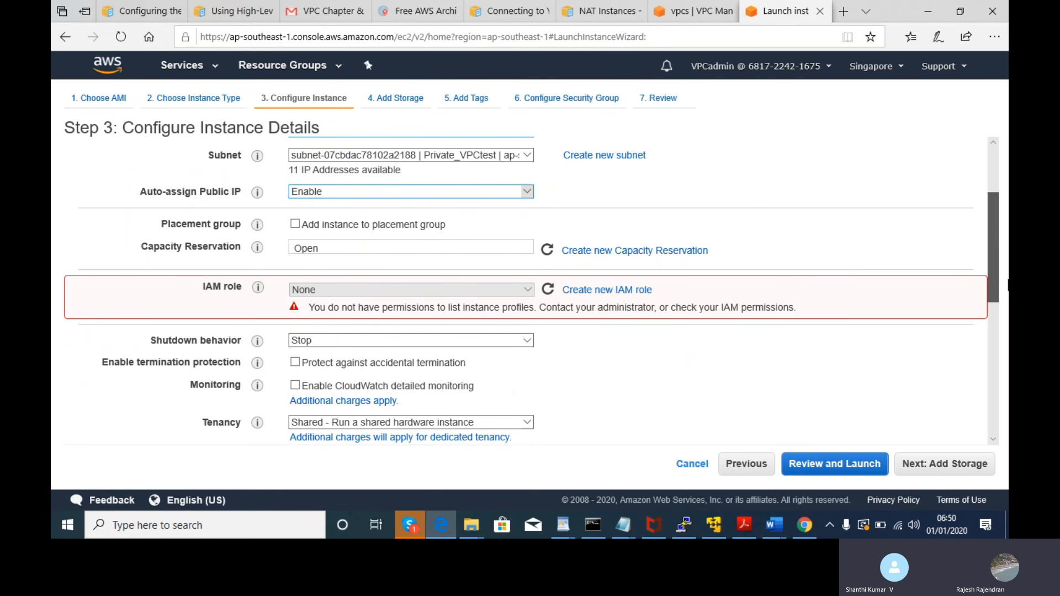
left_click_drag(1008, 284, 1009, 284)
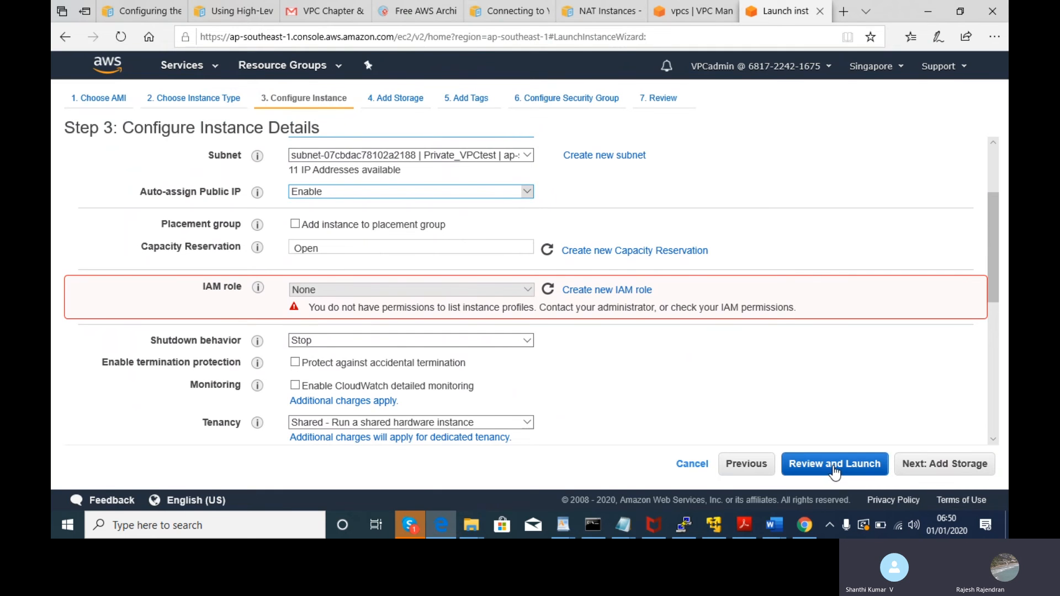
- Advance to Add Tags, add a tag row, and look up 'My First Private Instance' in the notes
left_click(914, 465)
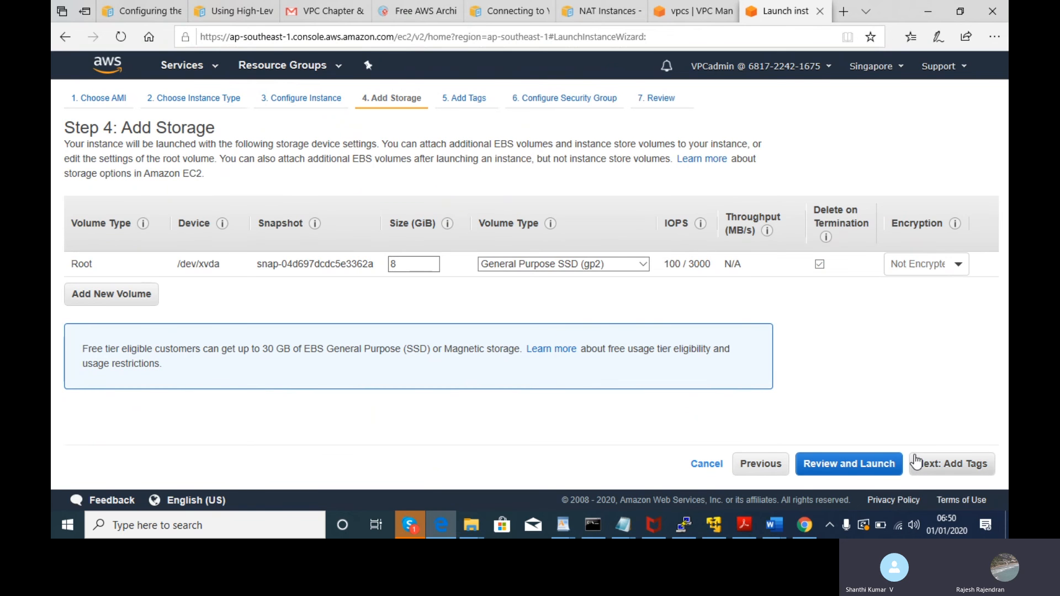
left_click(938, 471)
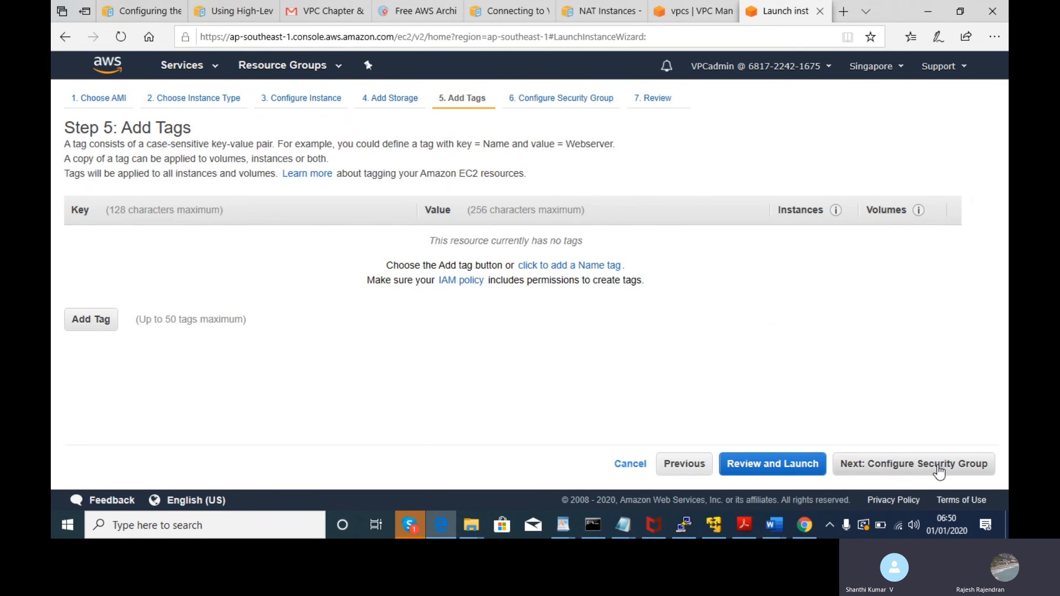
left_click(86, 322)
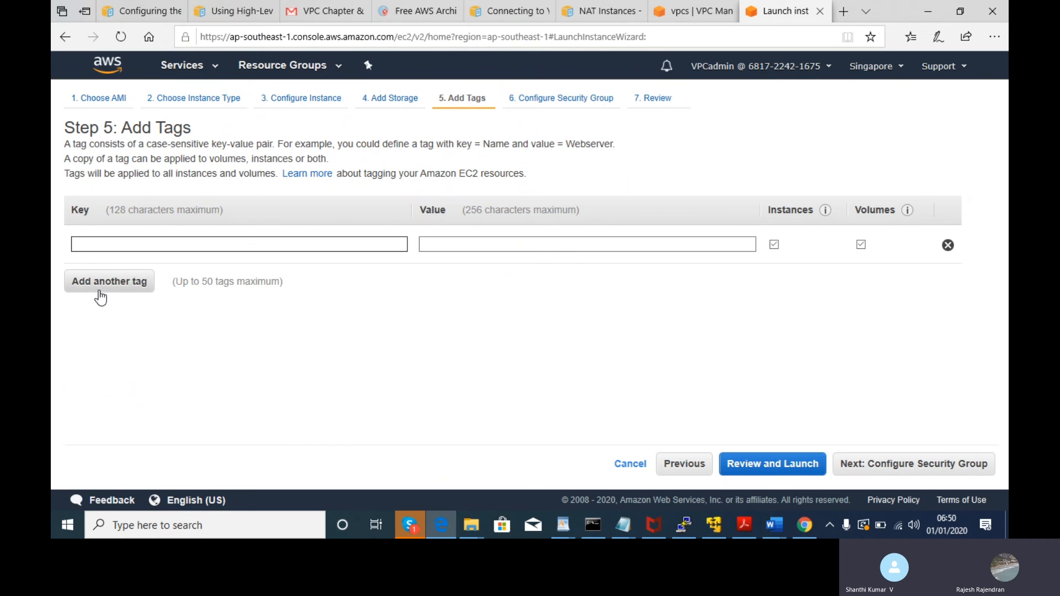
key("alt+Tab")
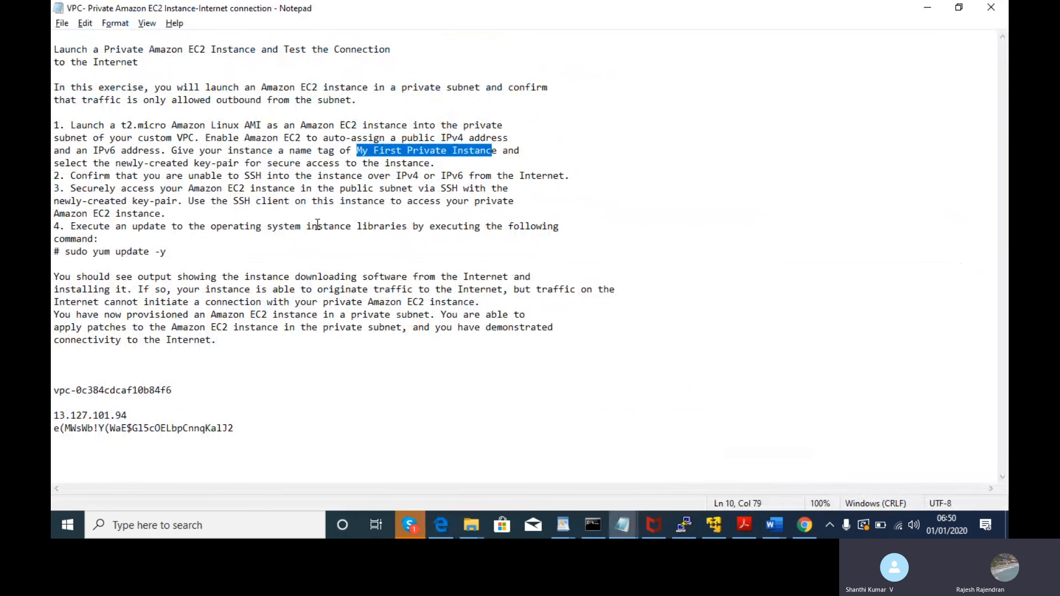
left_click(368, 162)
left_click_drag(358, 151, 496, 157)
key("alt+Tab")
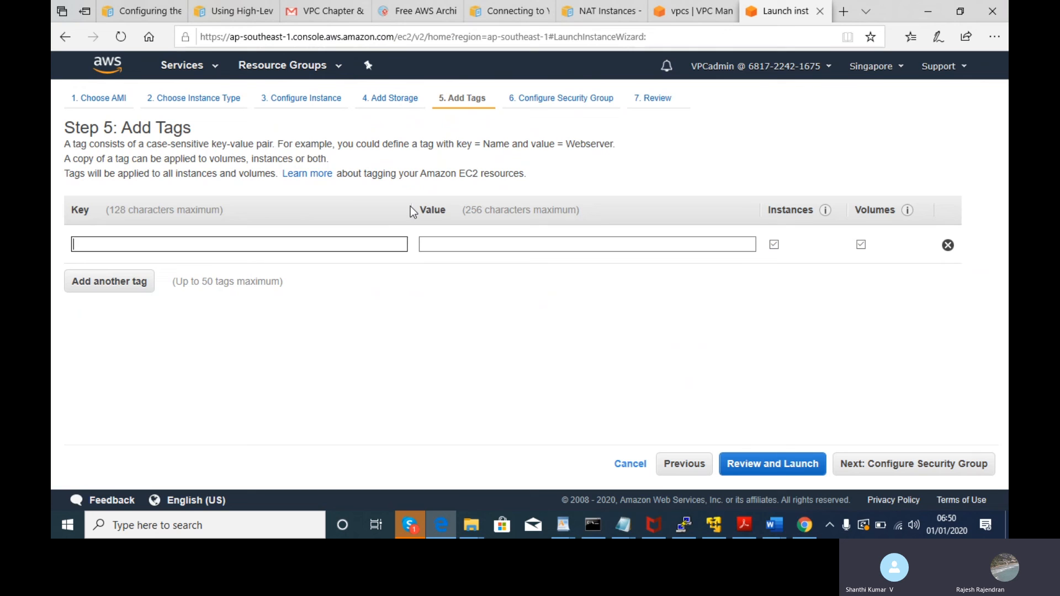
- Fill the tag as Name / My First Private Instance, then change the key to 'EC2 Private'
type("Name")
key("Tab")
type("My First Private Instance")
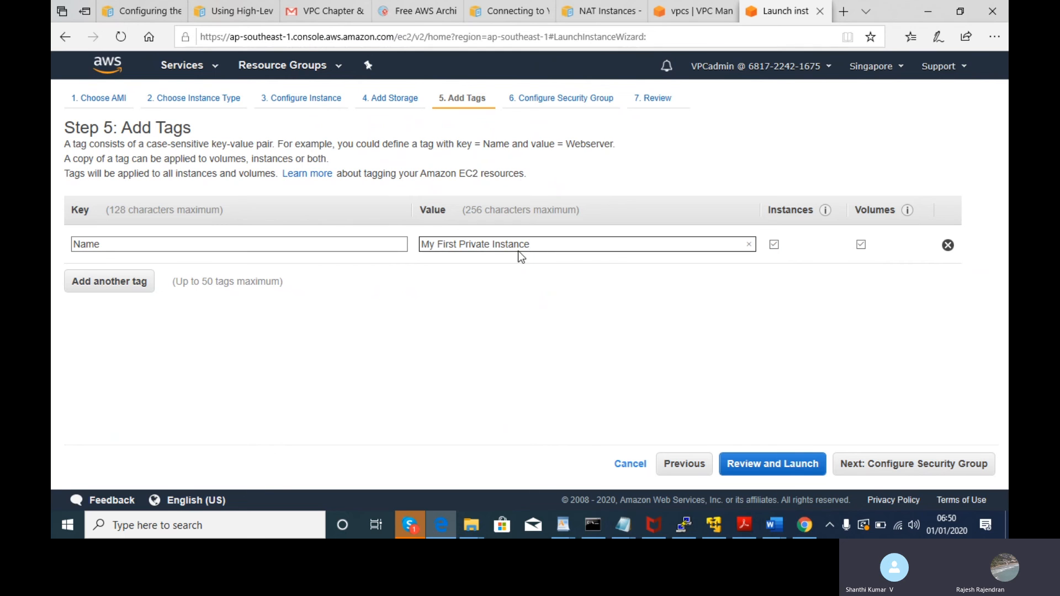
left_click_drag(231, 243, 70, 258)
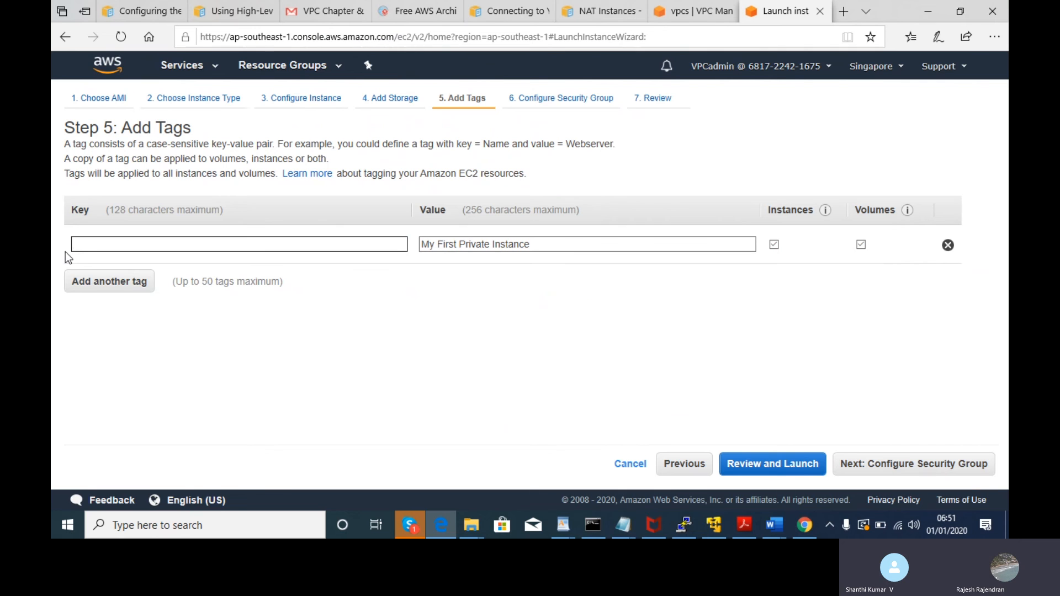
type("EC2 Private")
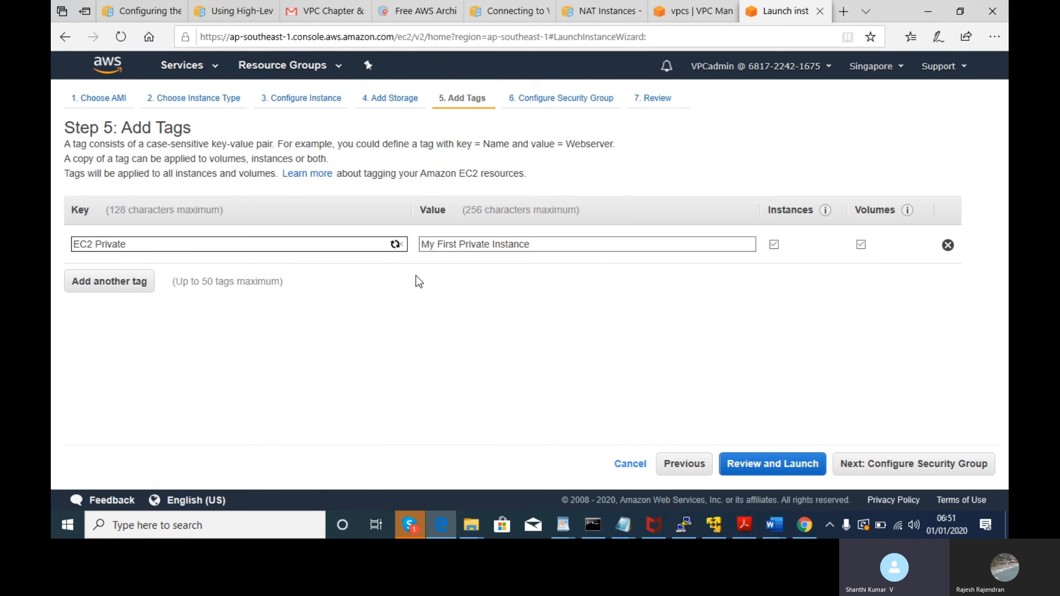
- Replace the tag value with 'Configured Private EC2 with public IP in VPCtest'
left_click(531, 244)
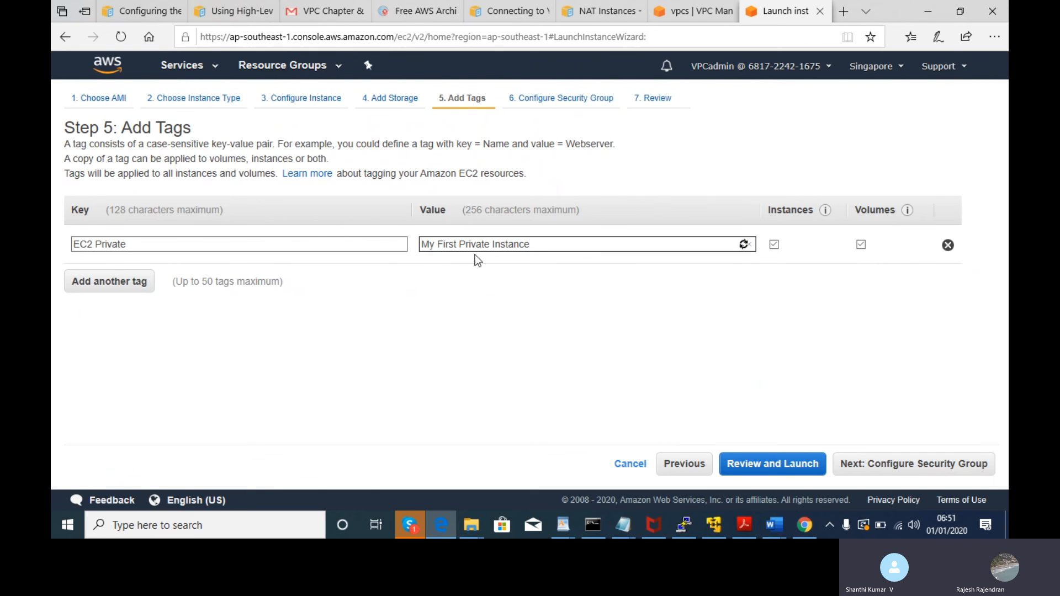
left_click_drag(519, 244, 534, 244)
key("ctrl+a")
key("BackSpace")
type("Configured")
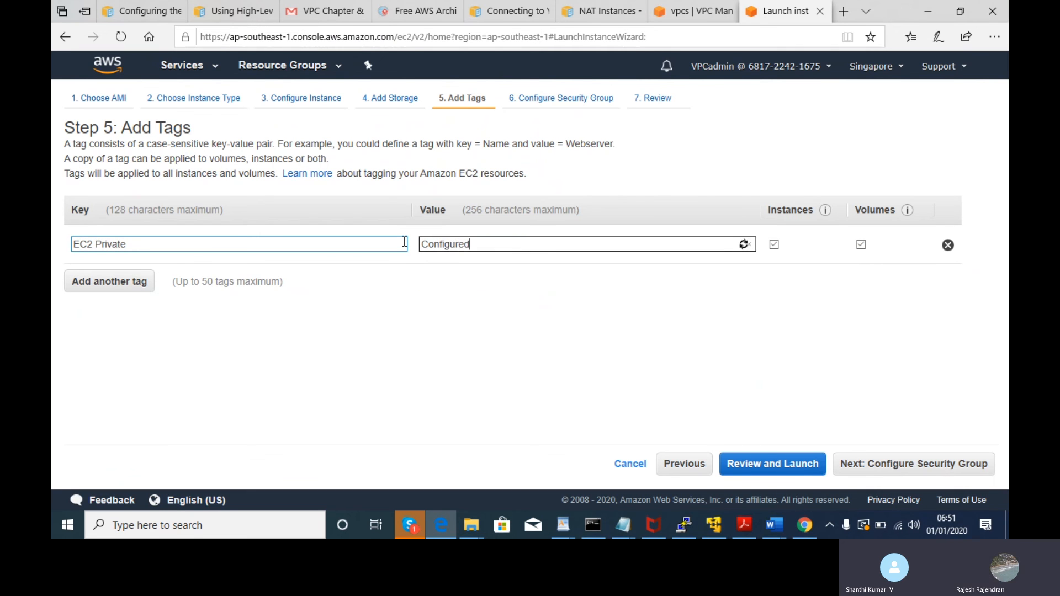
type(" Private")
type("EC")
type("2 with p")
type("ubl")
type("ic IP in")
type(" CP")
key("BackSpace")
key("BackSpace")
type("VPC ts")
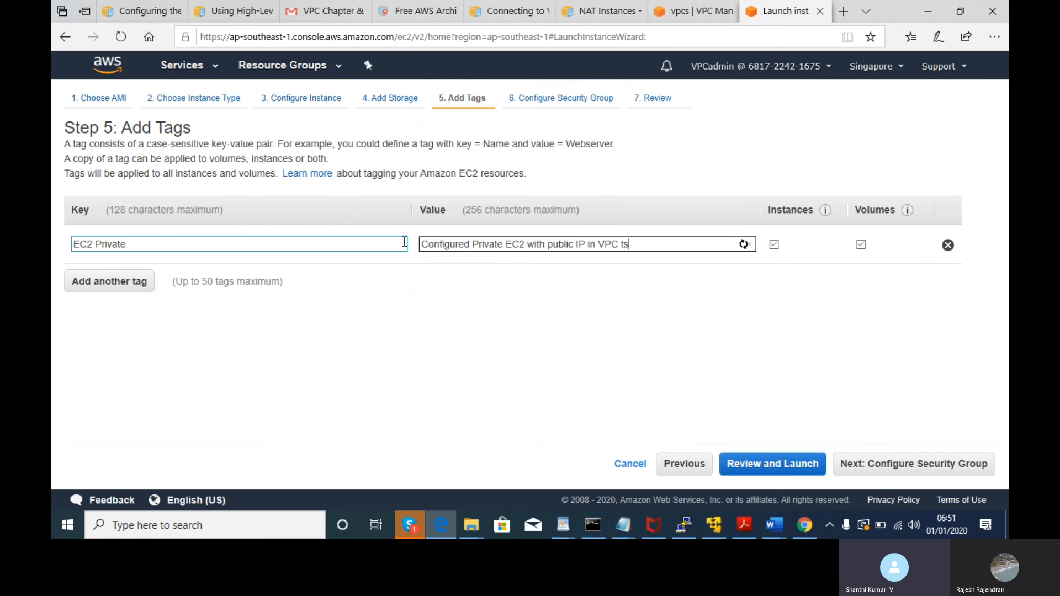
type("st")
key("BackSpace")
key("BackSpace")
key("BackSpace")
key("BackSpace")
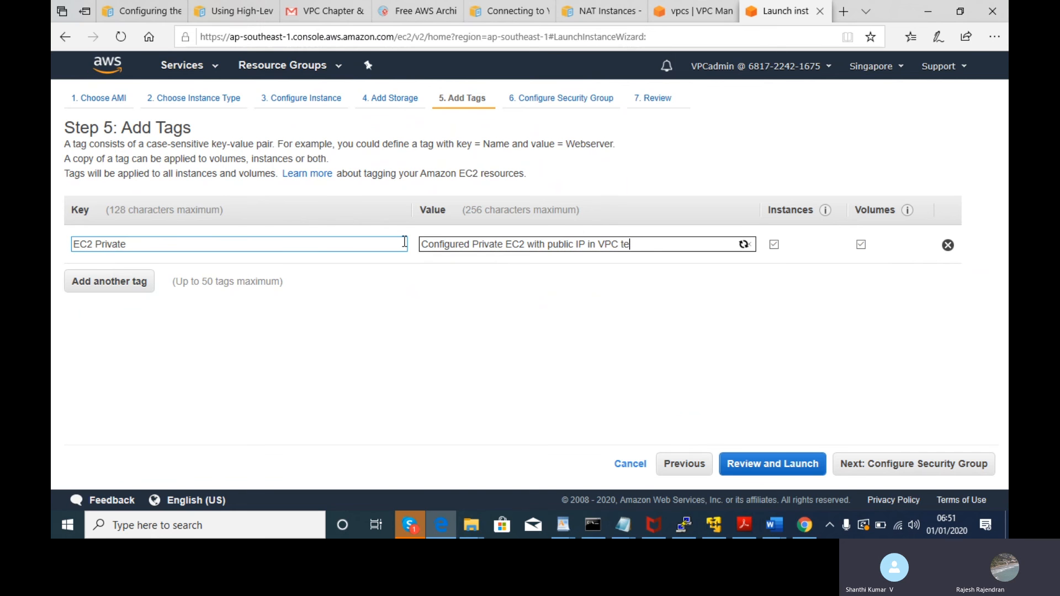
key("BackSpace")
type("test")
left_click(901, 466)
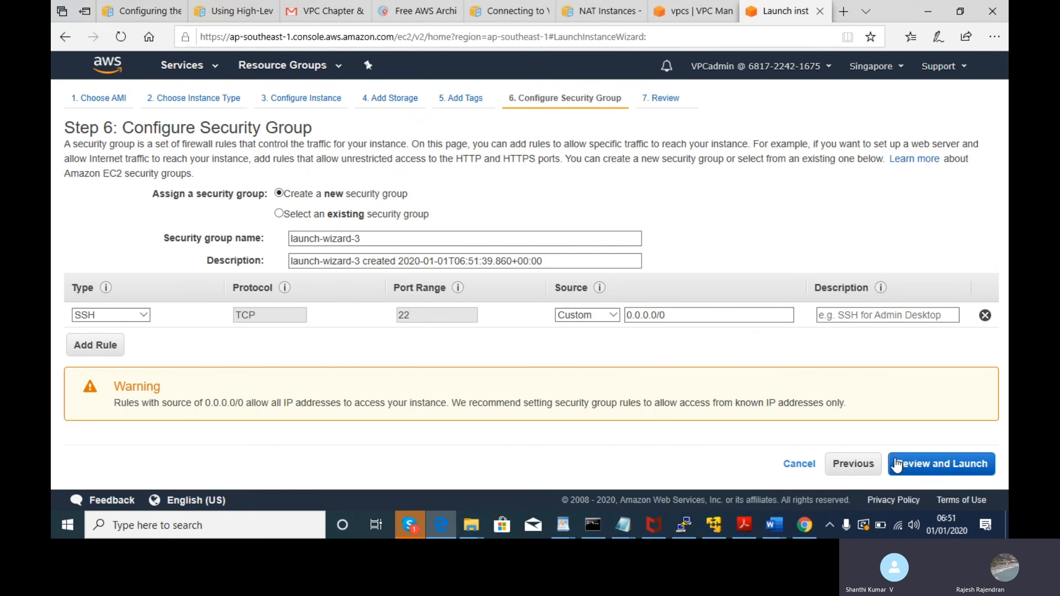
key("alt+Tab")
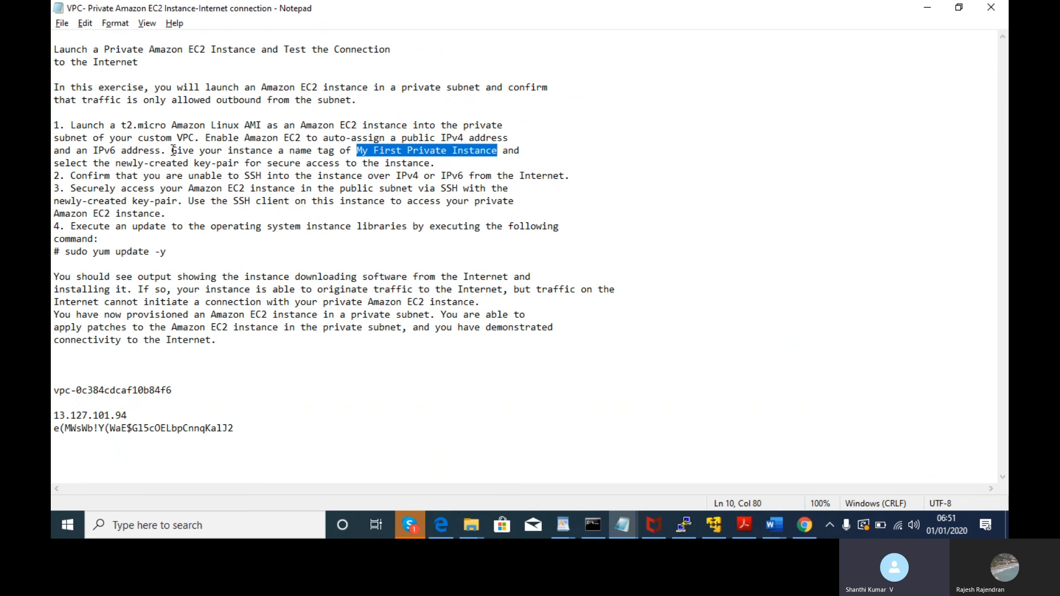
left_click_drag(126, 163, 362, 163)
left_click(362, 163)
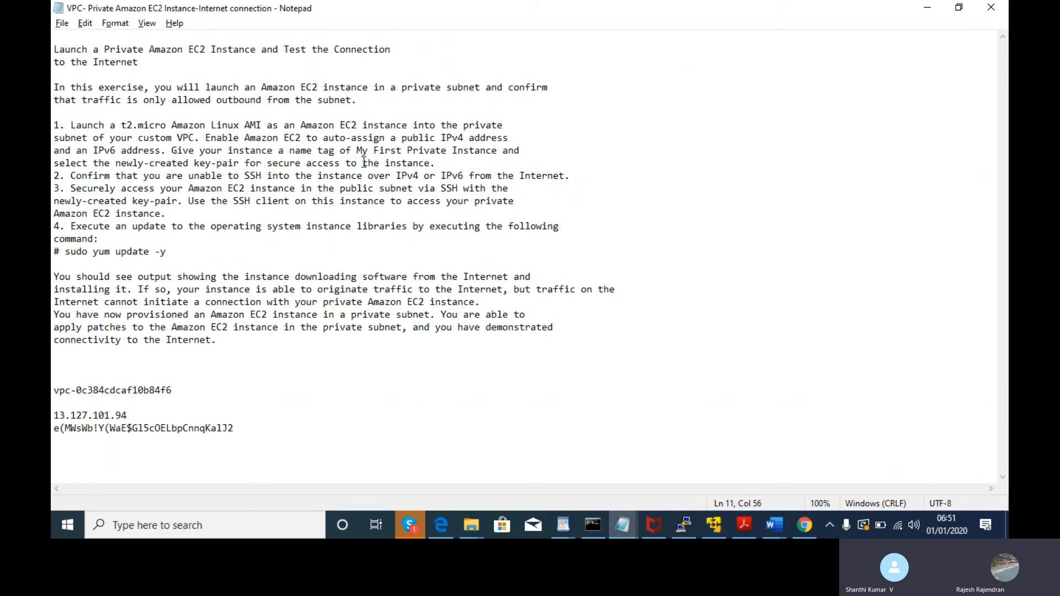
left_click_drag(80, 173, 205, 164)
left_click(353, 215)
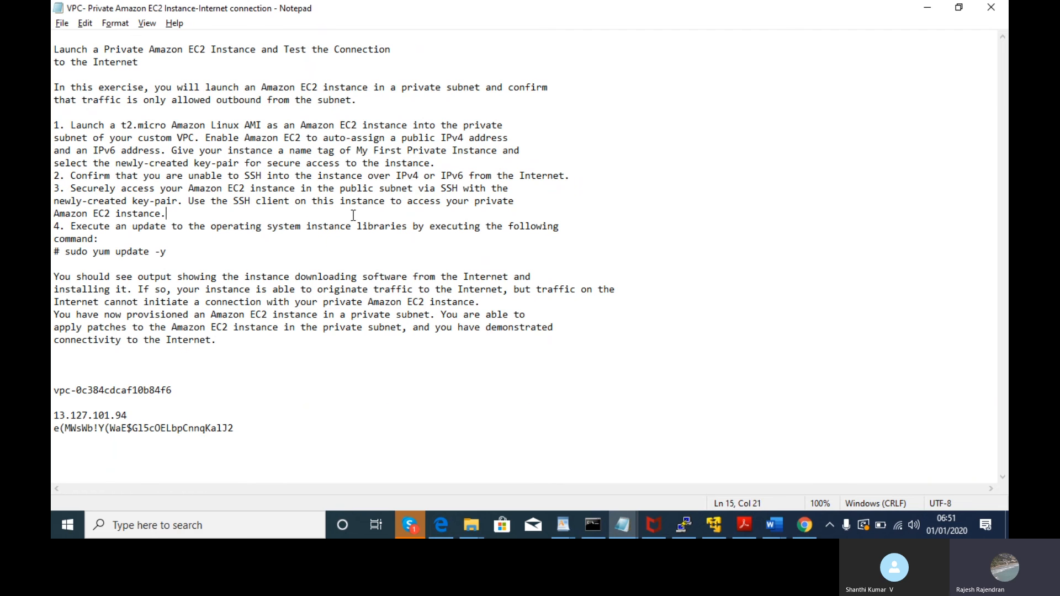
key("alt+Tab")
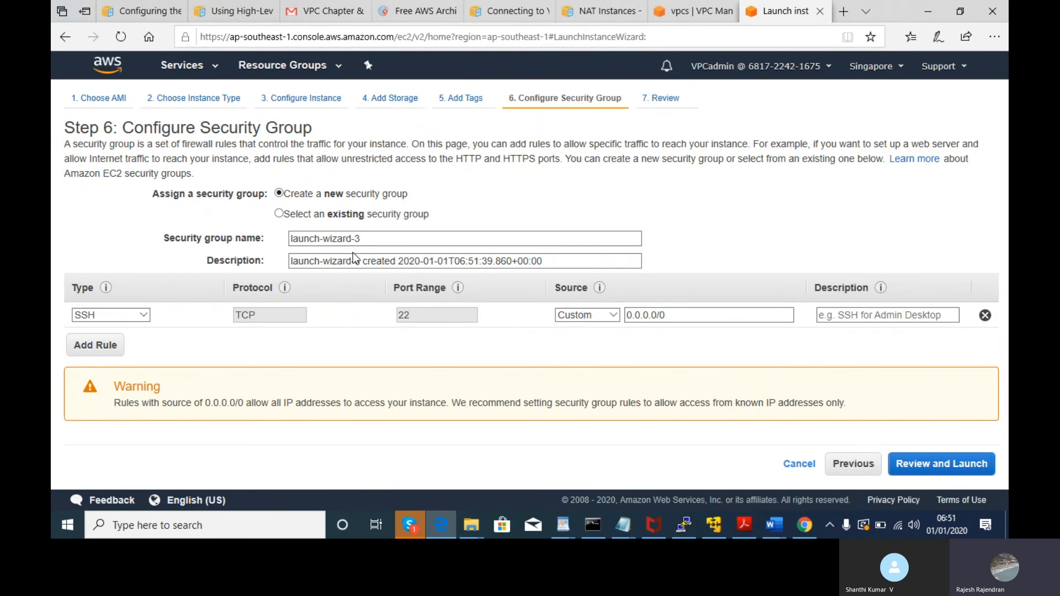
- Rename the security group to EC2-PrivateInstance
left_click_drag(381, 238, 243, 237)
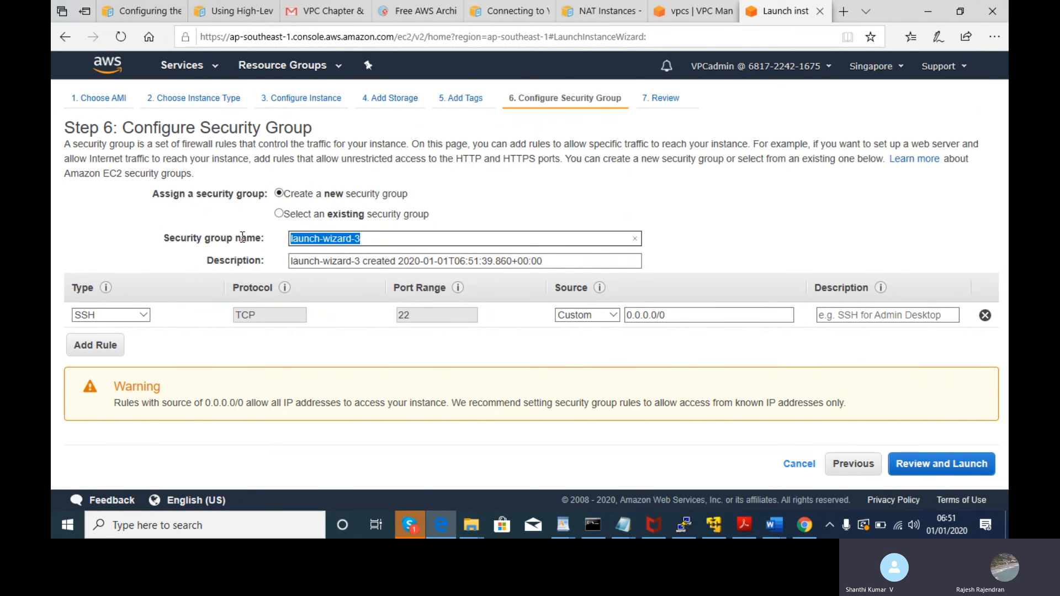
key("BackSpace")
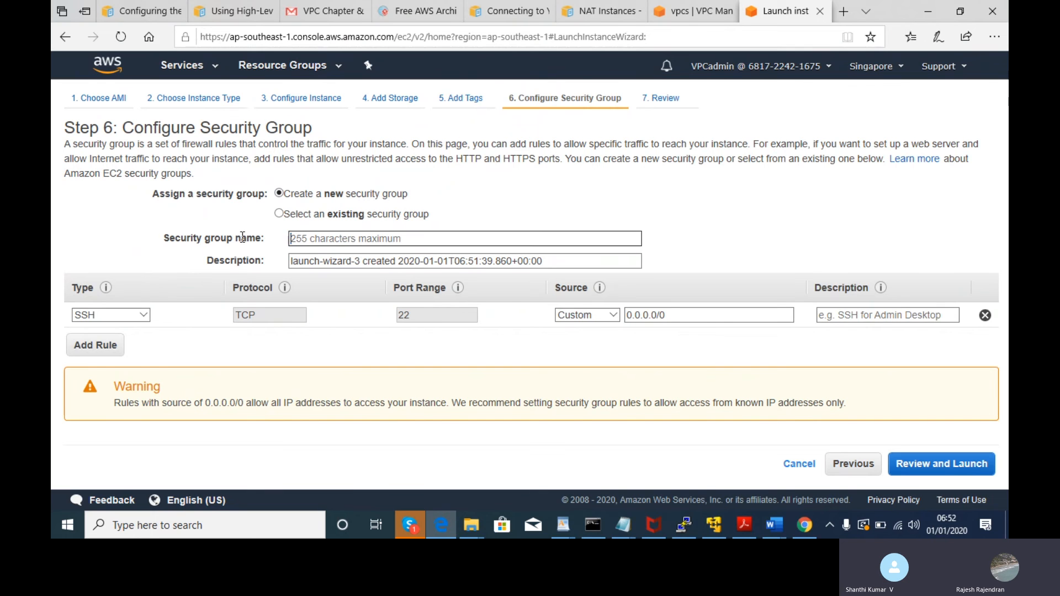
type("EC2")
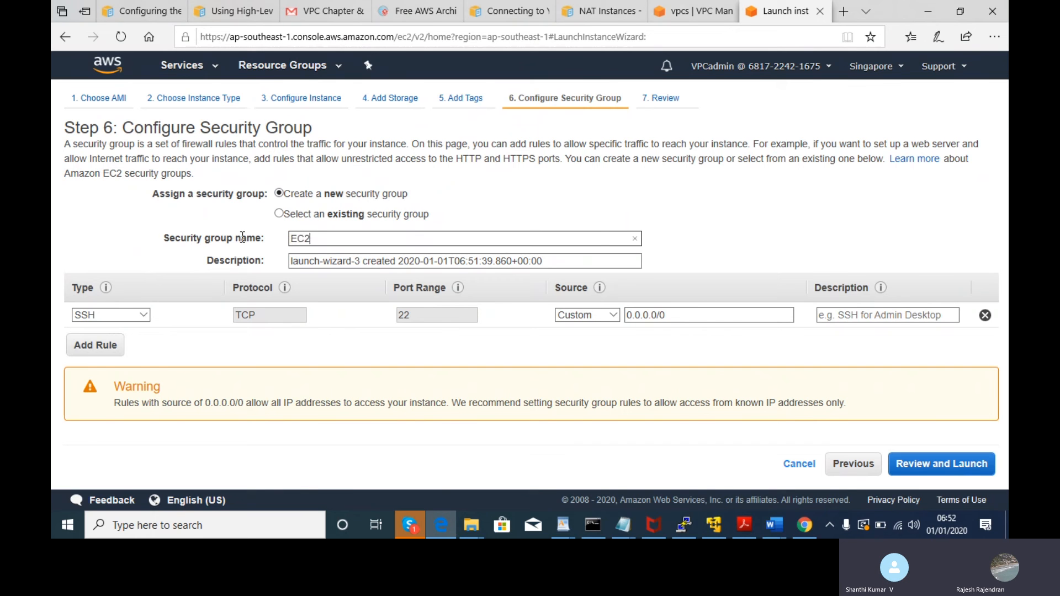
type("-Private")
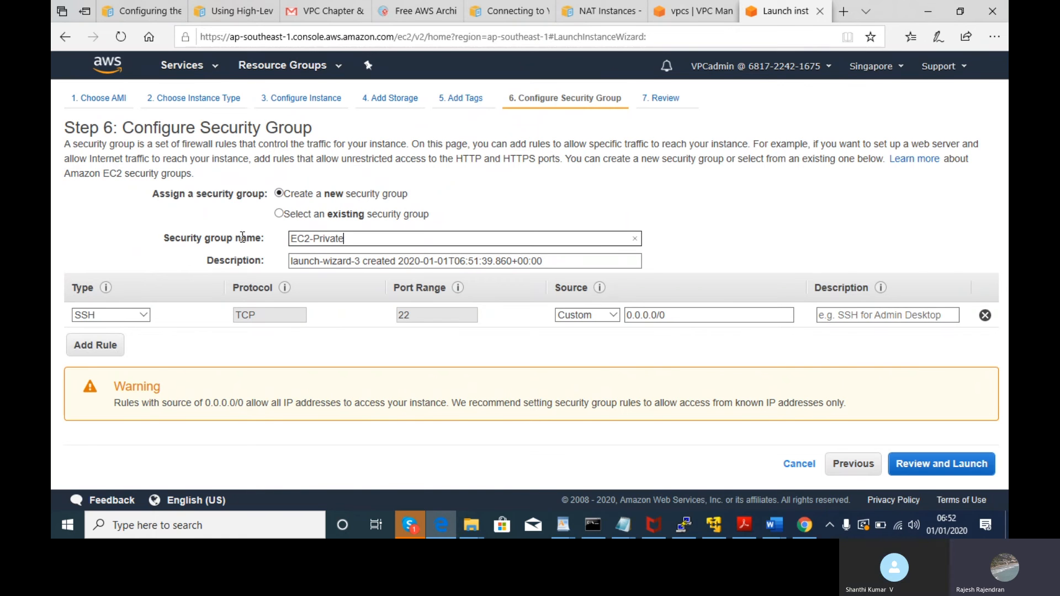
type("Instance")
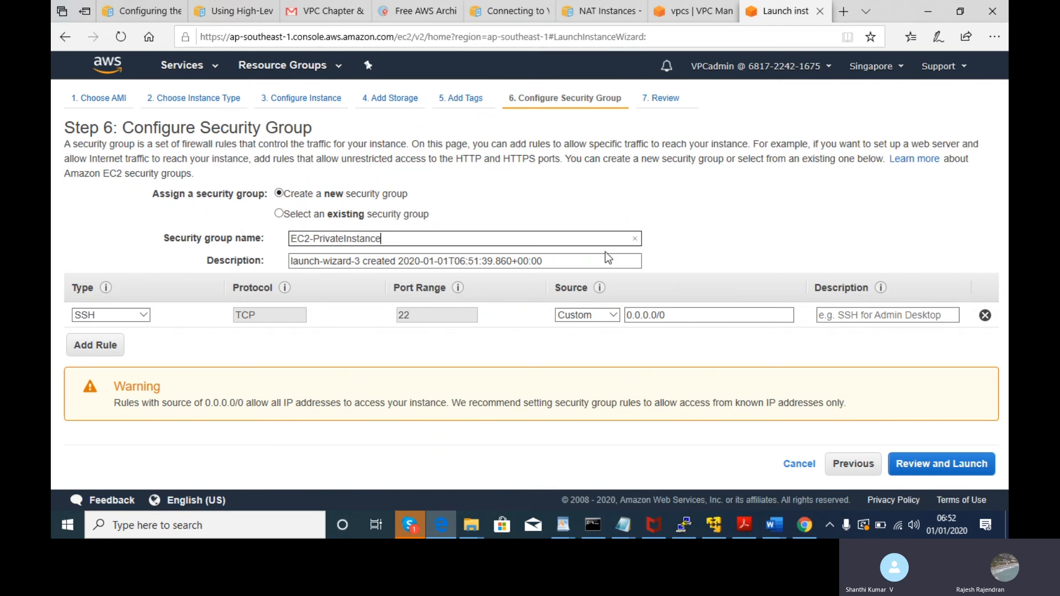
- Set the security group description to 'Test for Private EC2 with public IP access'
left_click_drag(592, 260, 279, 266)
key("BackSpace")
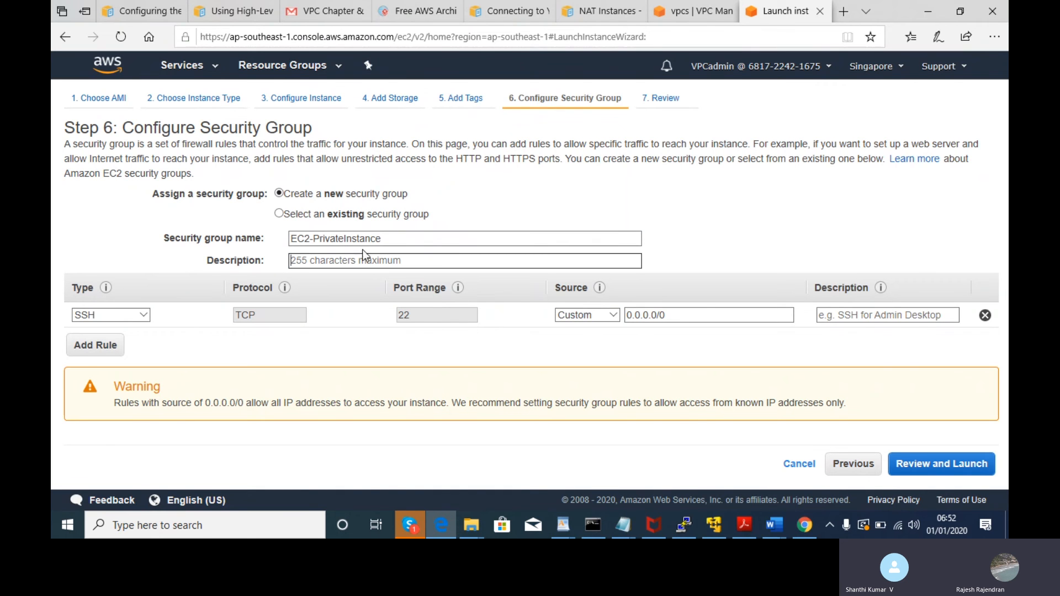
left_click(400, 241)
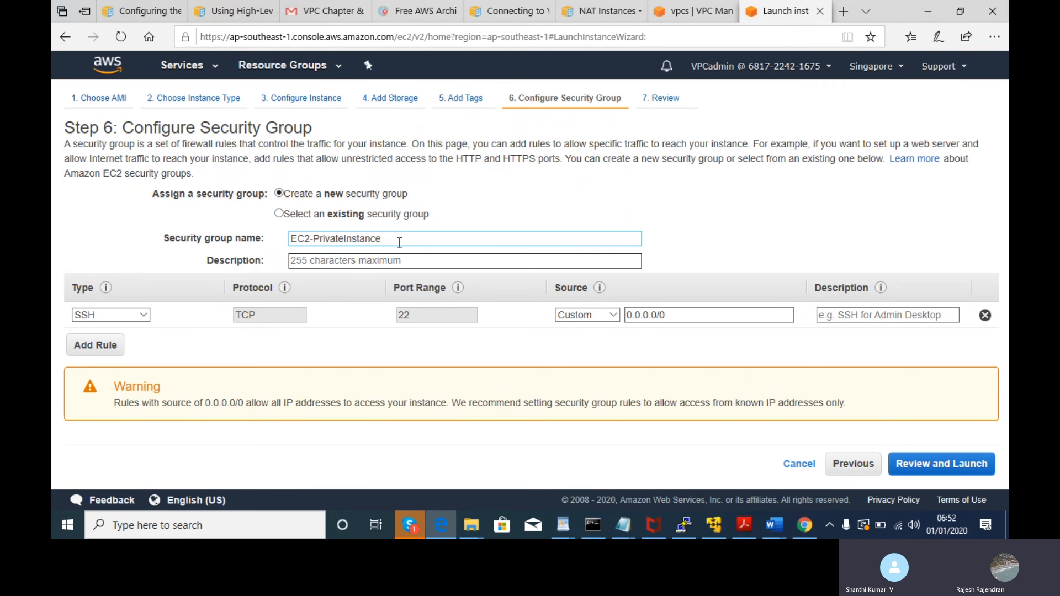
type("Create")
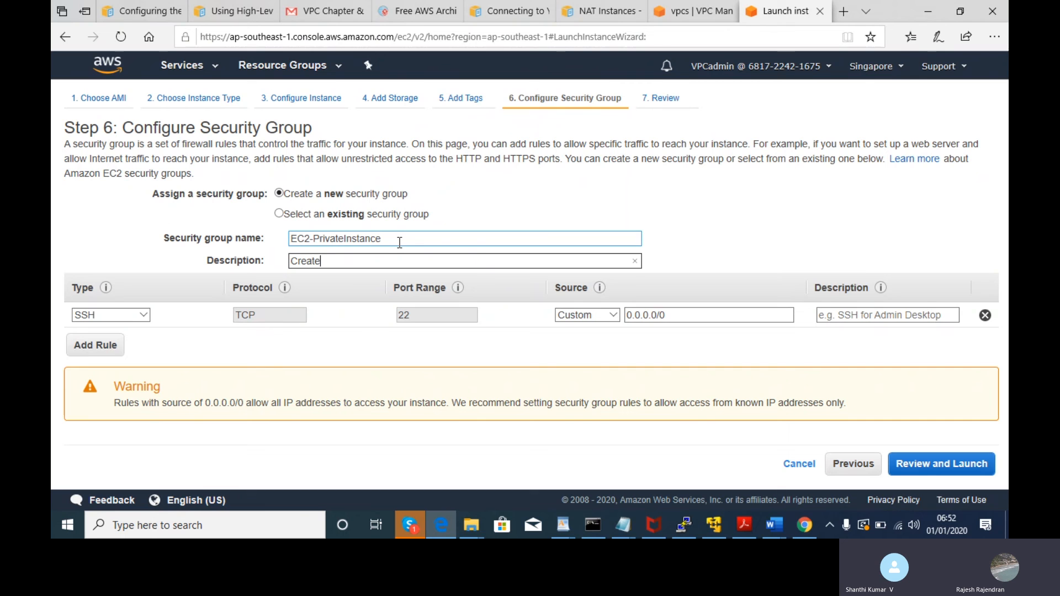
type("a a")
key("BackSpace")
key("BackSpace")
key("BackSpace")
key("BackSpace")
key("BackSpace")
key("BackSpace")
key("BackSpace")
key("BackSpace")
key("BackSpace")
key("BackSpace")
type("Test for Private IP")
type("with publ")
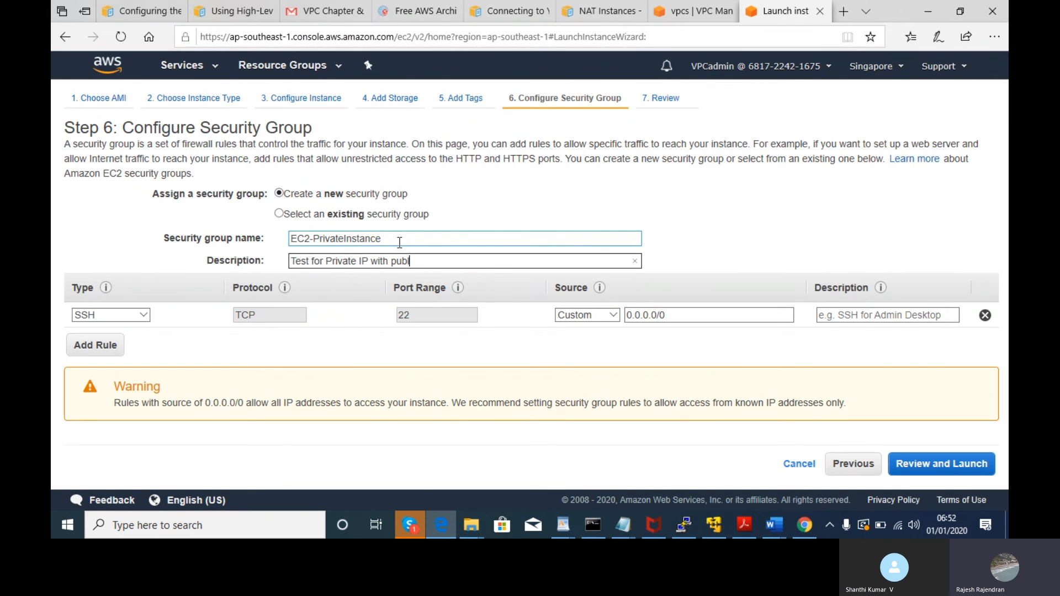
type("ic access")
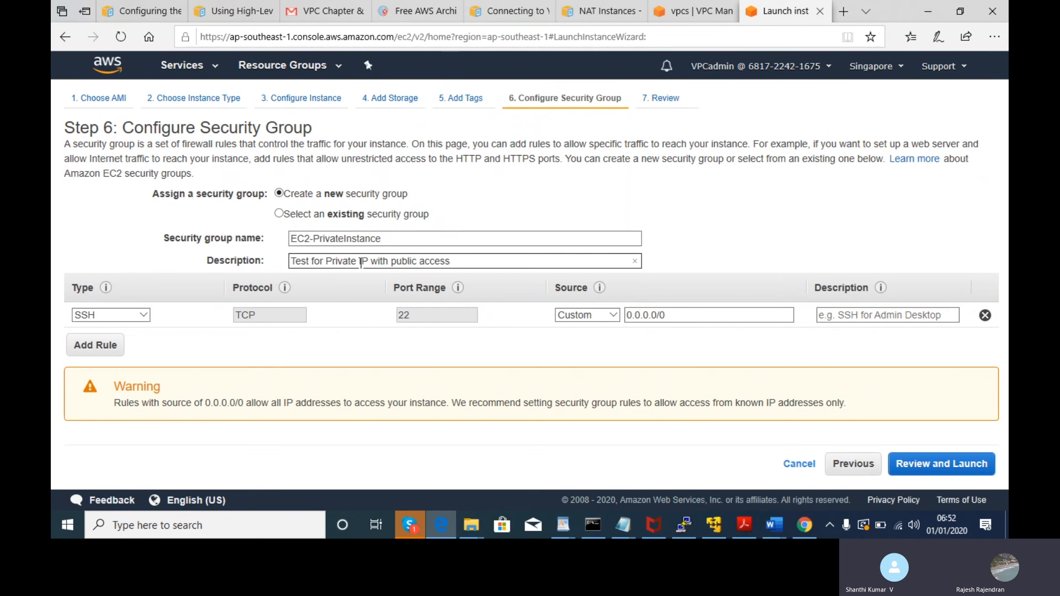
left_click_drag(368, 261, 352, 261)
type("e EC2")
left_click(428, 260)
type("IP")
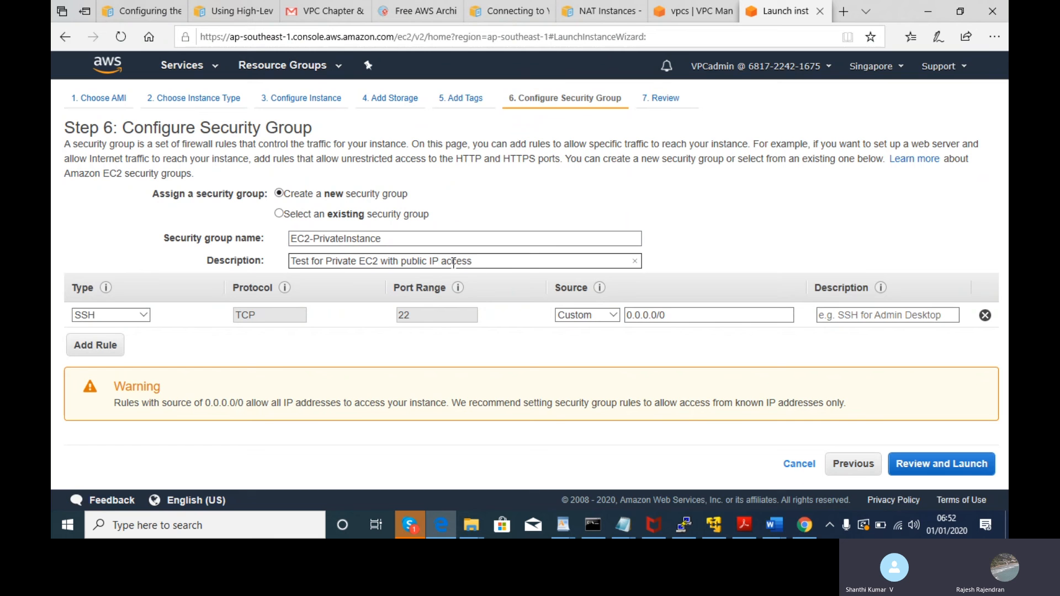
left_click(482, 263)
key("alt+Tab")
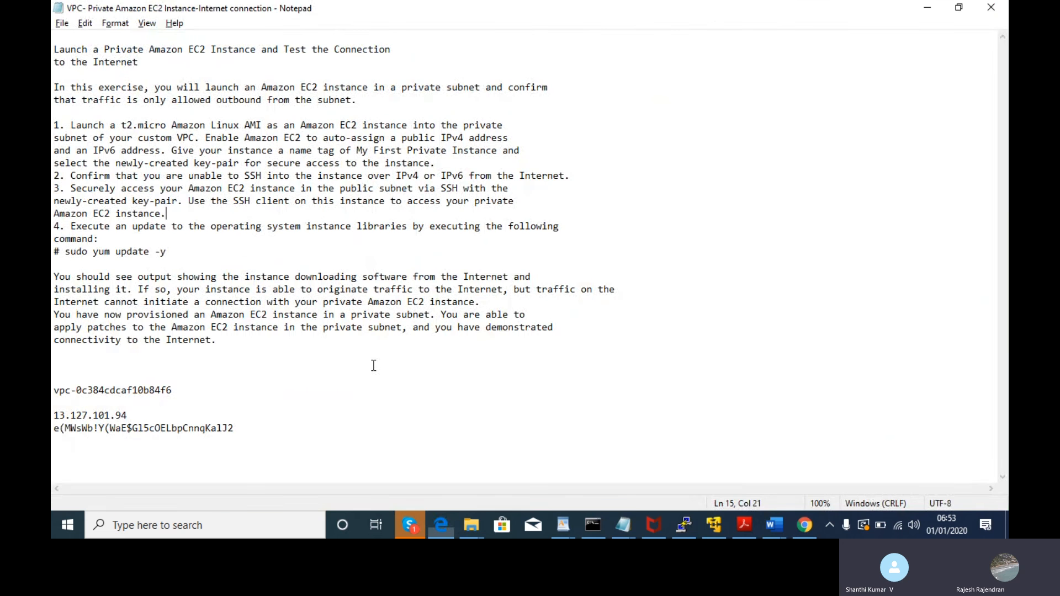
- Highlight the SSH client instruction in the lab notes, switching between the notes and the launch wizard
left_click_drag(144, 200, 375, 201)
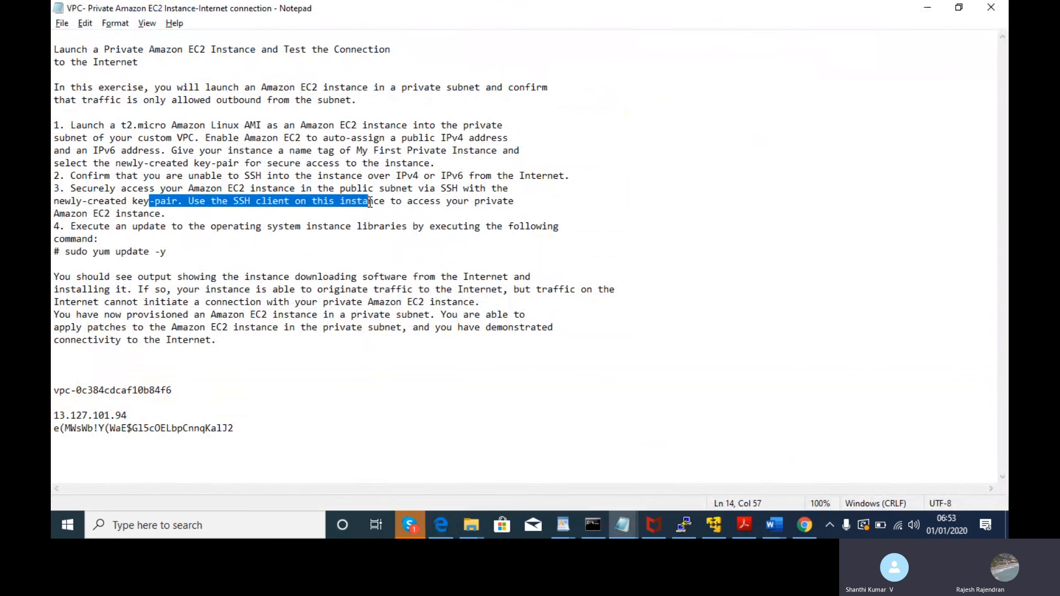
key("alt+Tab")
key("alt+Tab")
key("alt+Tab")
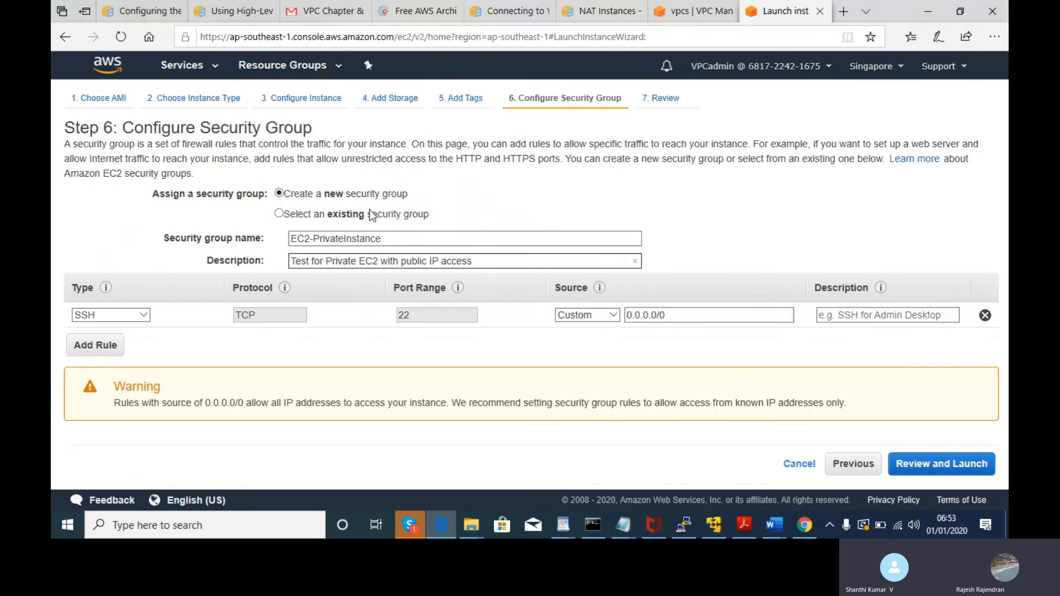
key("alt+Tab")
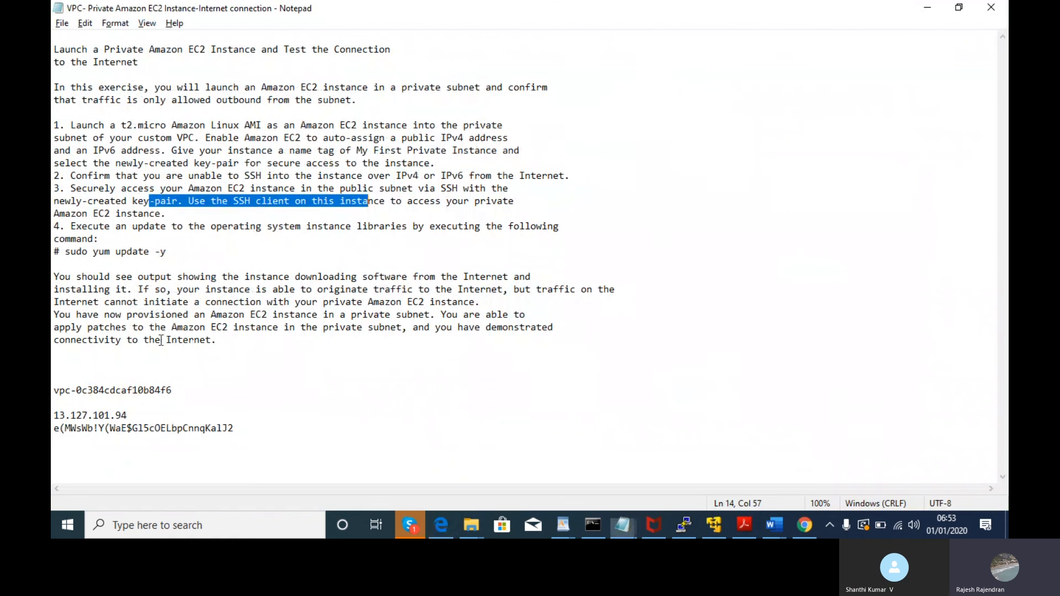
key("alt+Tab")
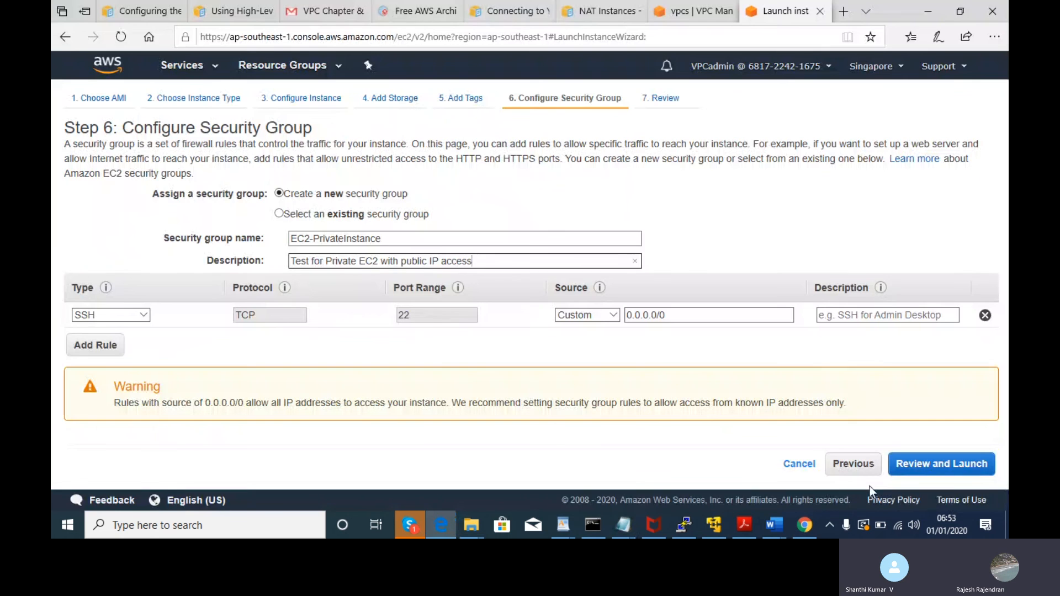
- Review the t2.micro instance's launch settings and proceed to launch
left_click(943, 476)
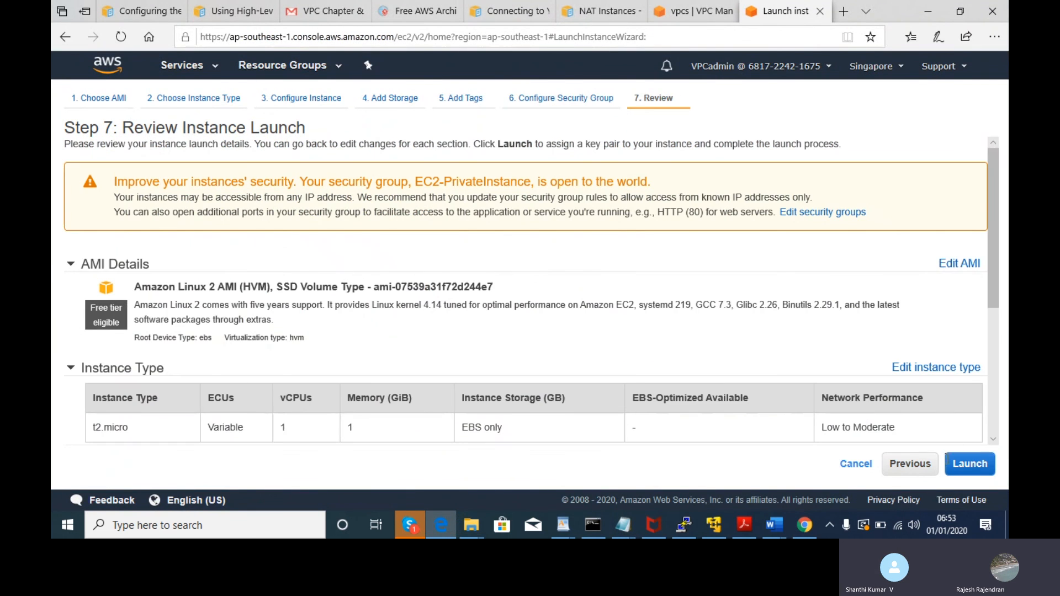
left_click_drag(991, 204, 1003, 384)
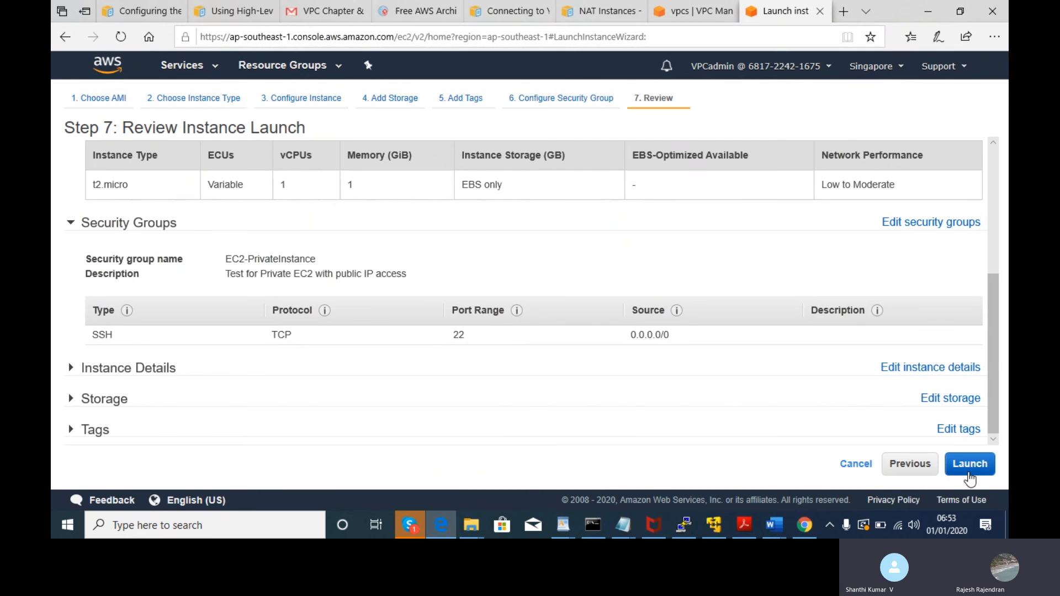
left_click(970, 475)
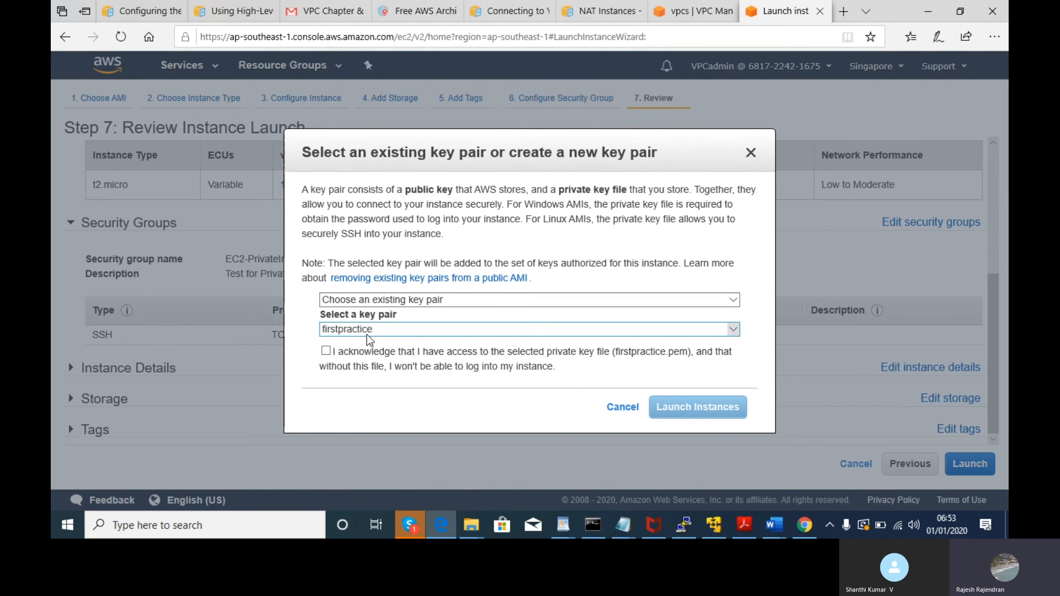
- Check the key pair options and the operating system update step in the lab notes
left_click(367, 333)
left_click(369, 334)
key("alt+Tab")
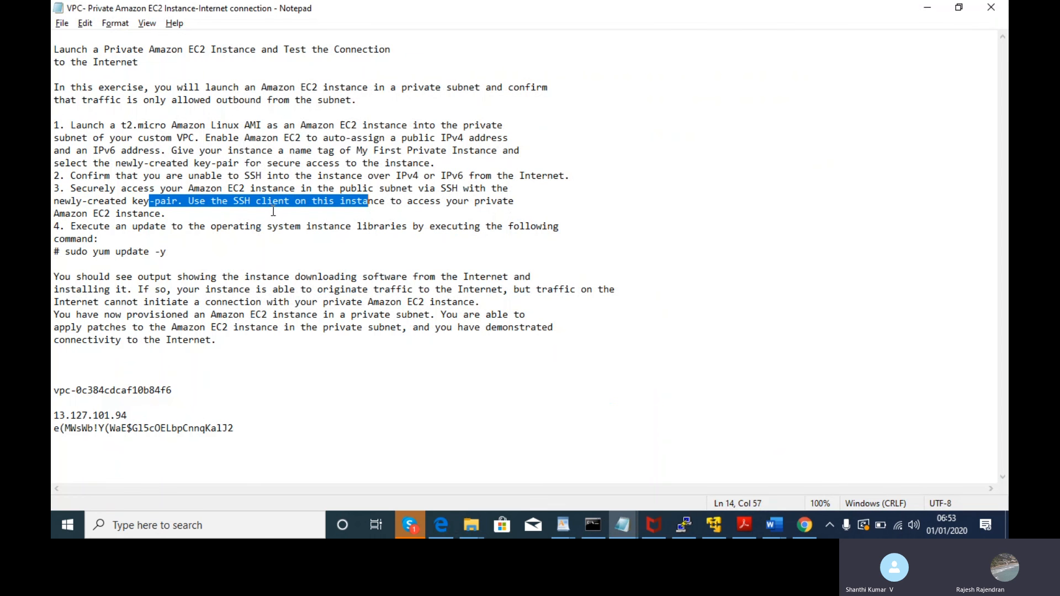
left_click_drag(217, 228, 109, 232)
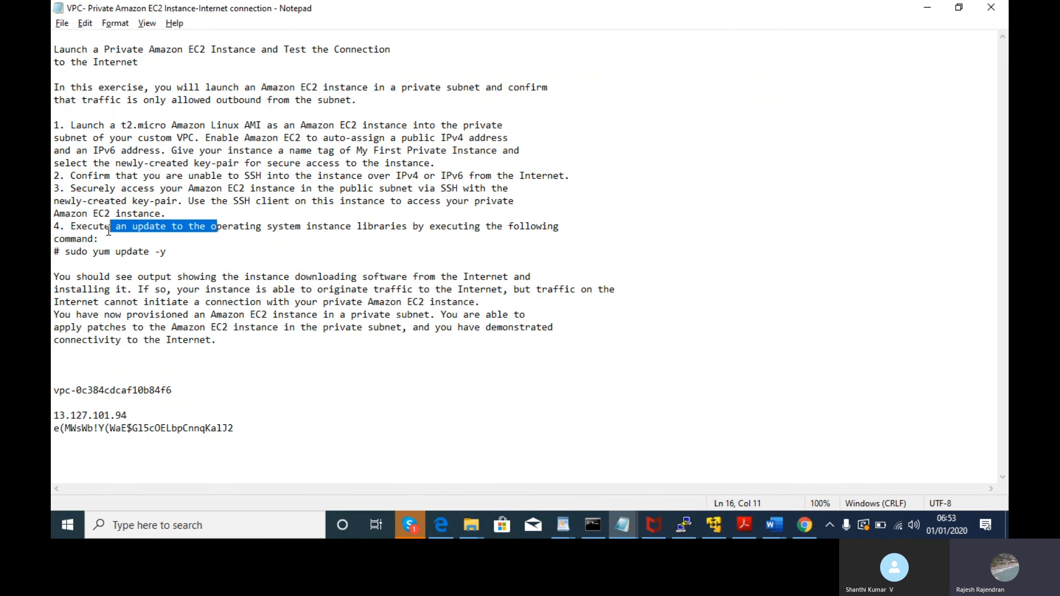
key("alt+Tab")
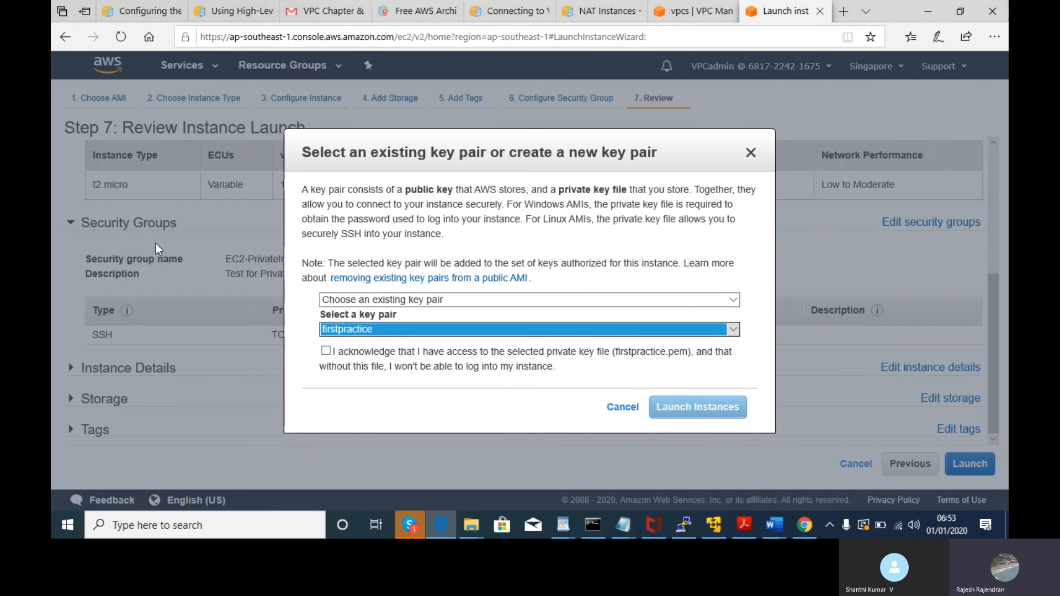
- Choose the IAM-EC2-admin1 key pair, acknowledge the private key file, and launch the instance
left_click(360, 331)
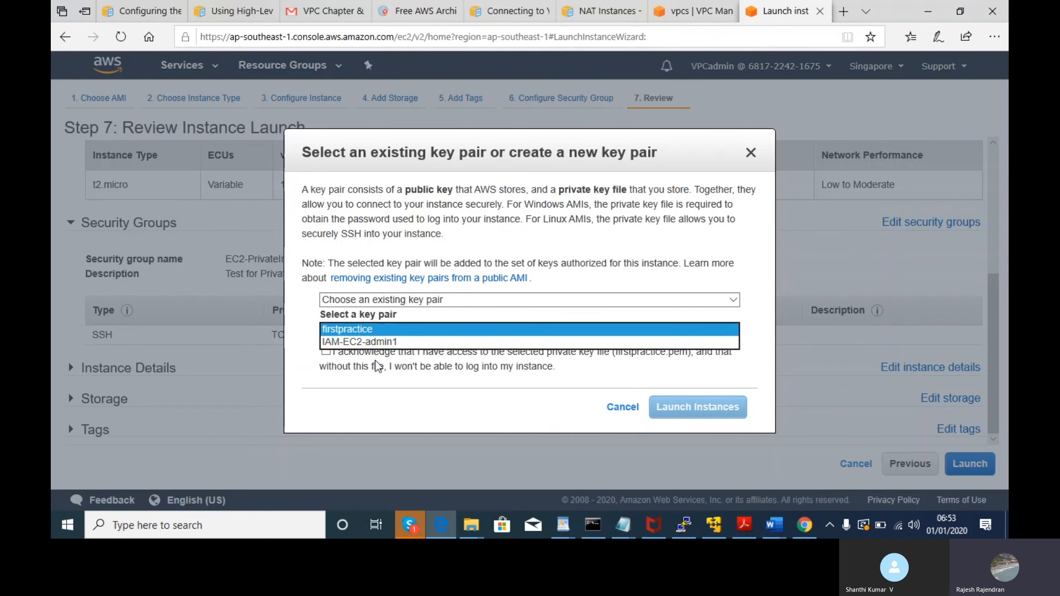
left_click(374, 342)
left_click(372, 333)
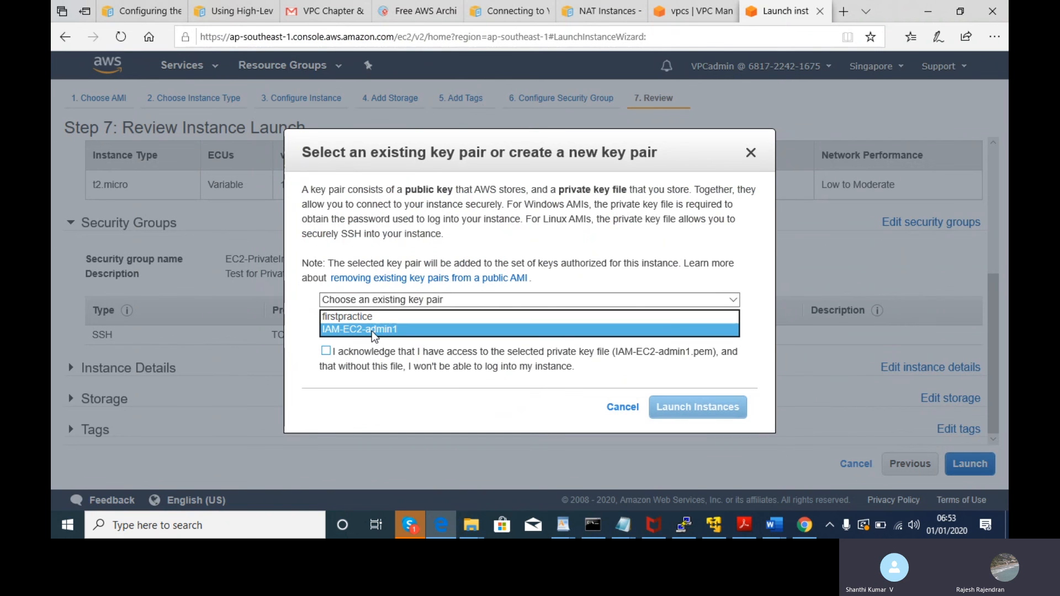
left_click(374, 329)
left_click(326, 352)
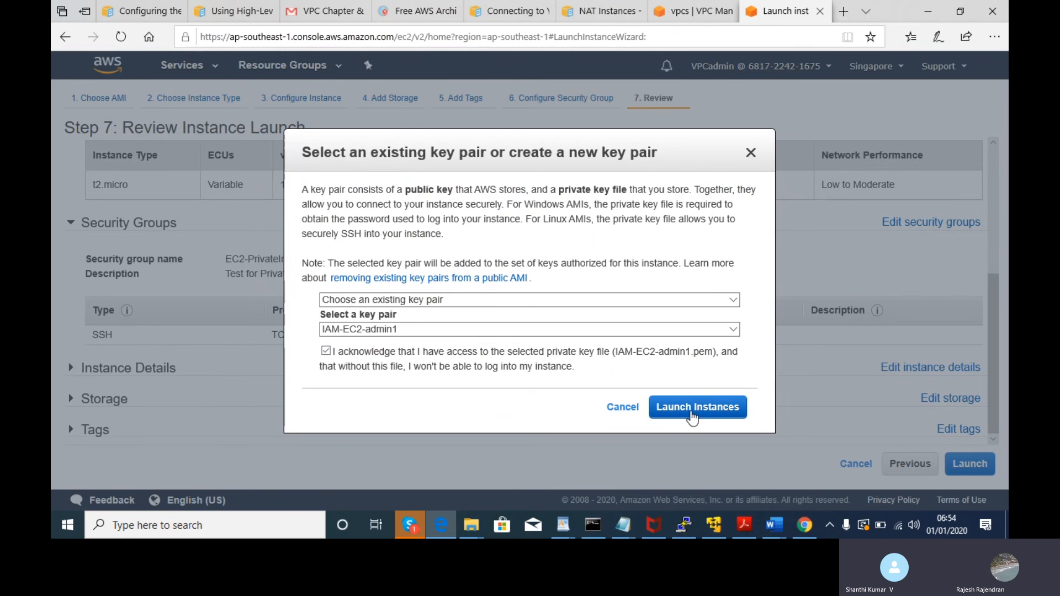
left_click(691, 410)
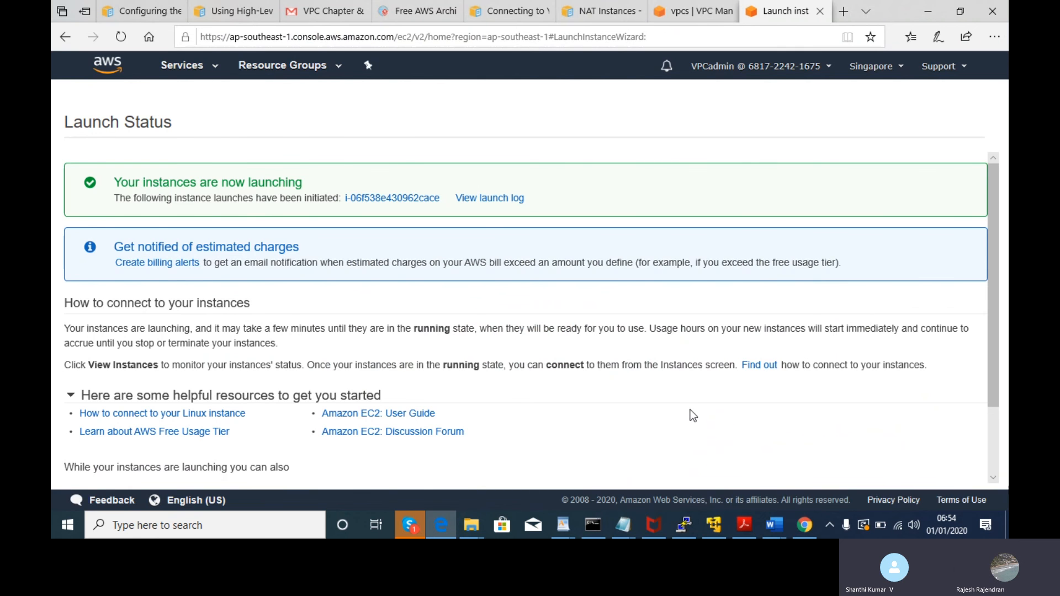
- Review the SSH access and key pair selection instructions in the lab notes
key("alt+Tab")
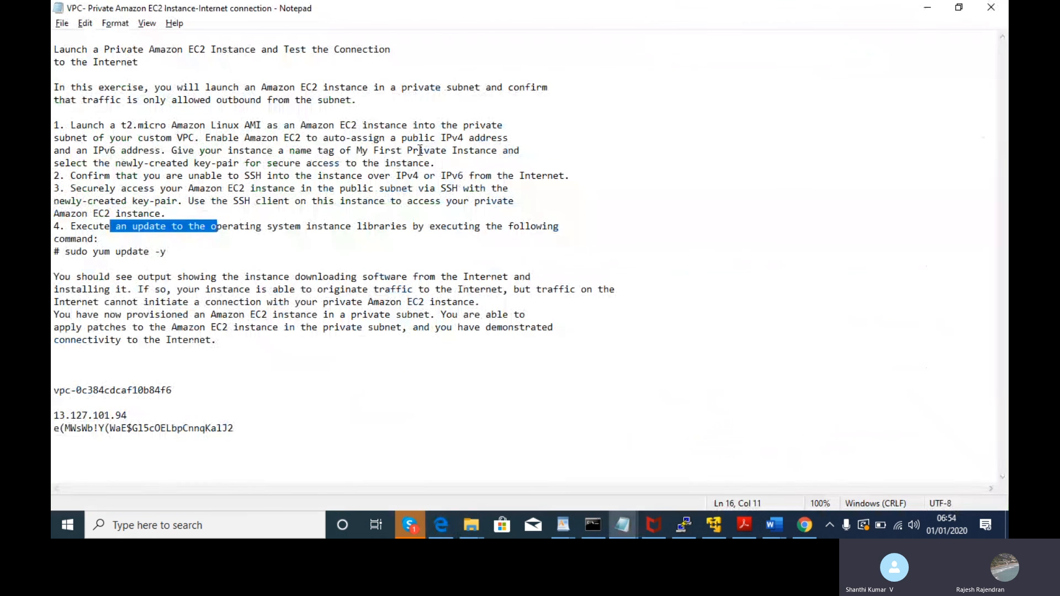
left_click(66, 189)
left_click_drag(67, 189, 433, 212)
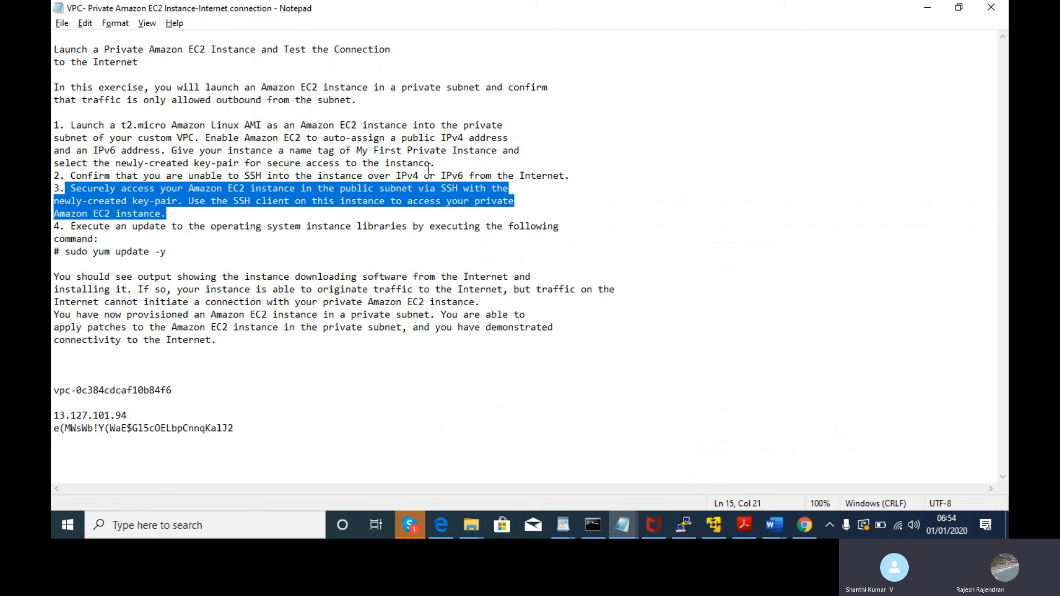
left_click_drag(438, 165, 53, 164)
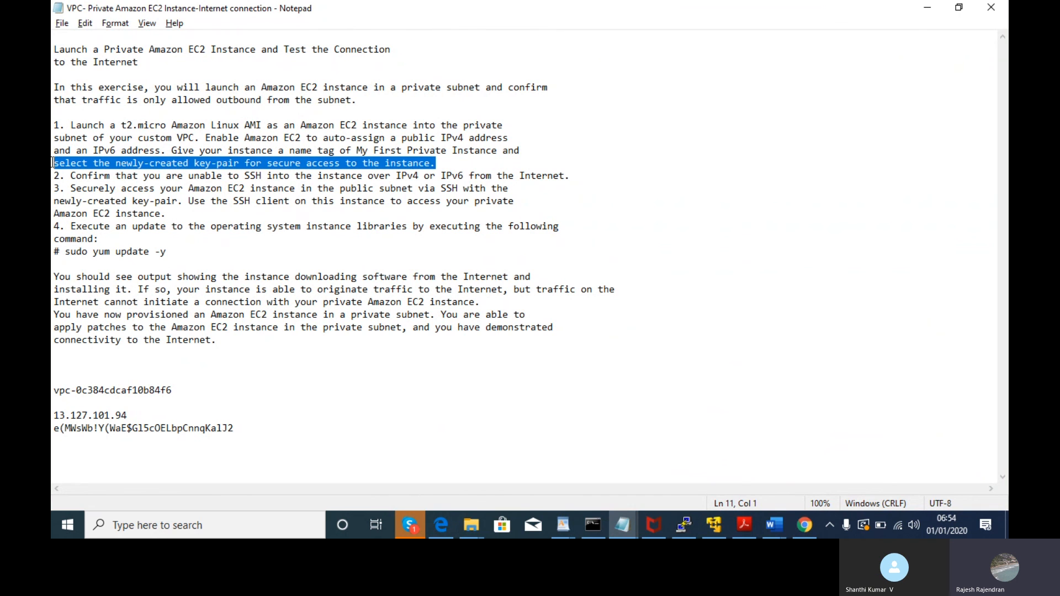
left_click(53, 175)
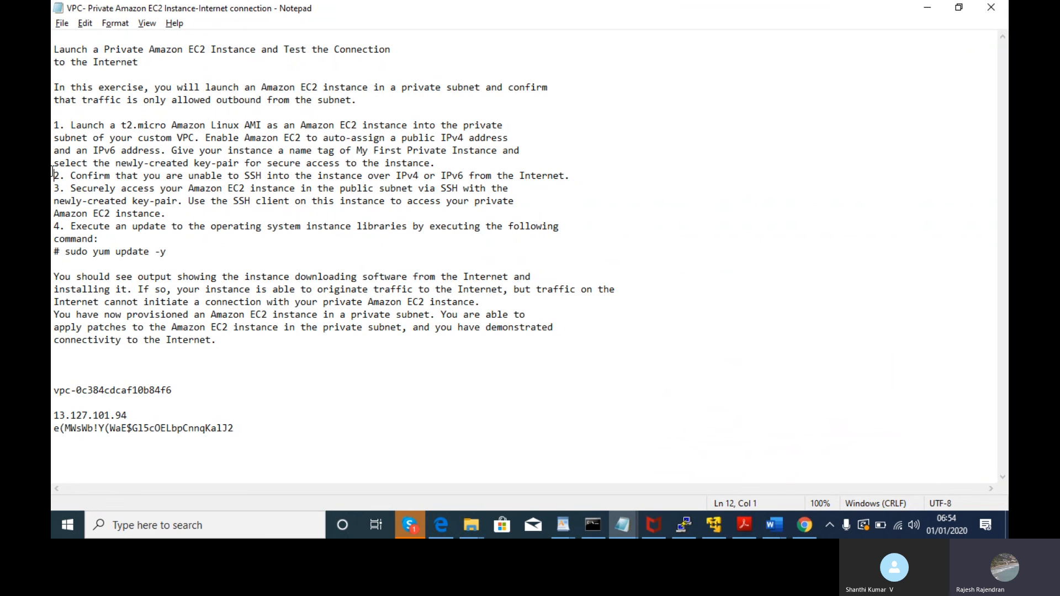
key("alt+Tab")
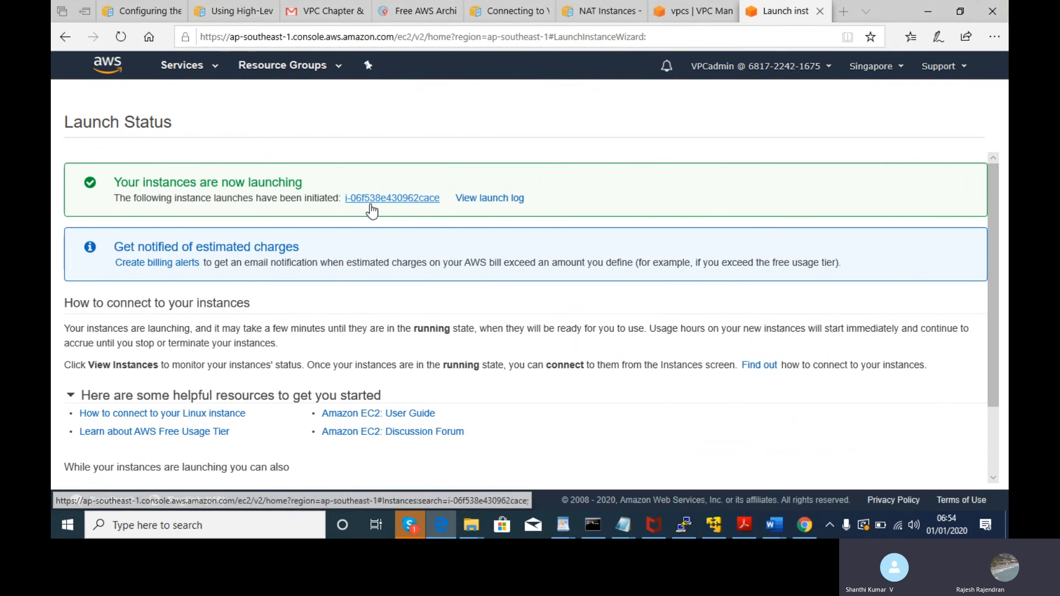
- Read the update step in the notes, then open the launched instance from its instance ID link
key("alt+Tab")
left_click_drag(354, 205, 244, 237)
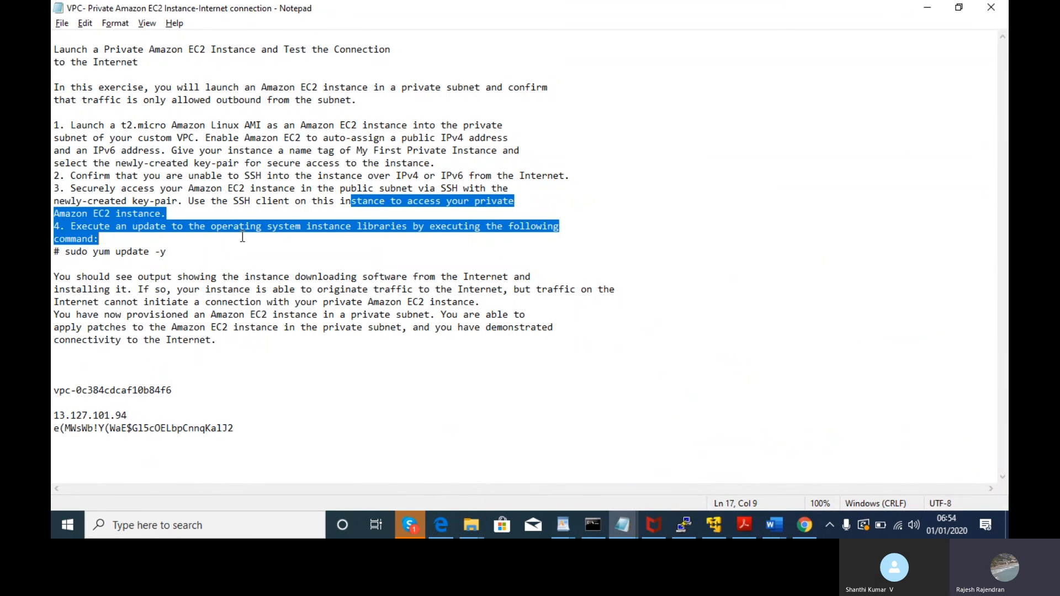
left_click(251, 248)
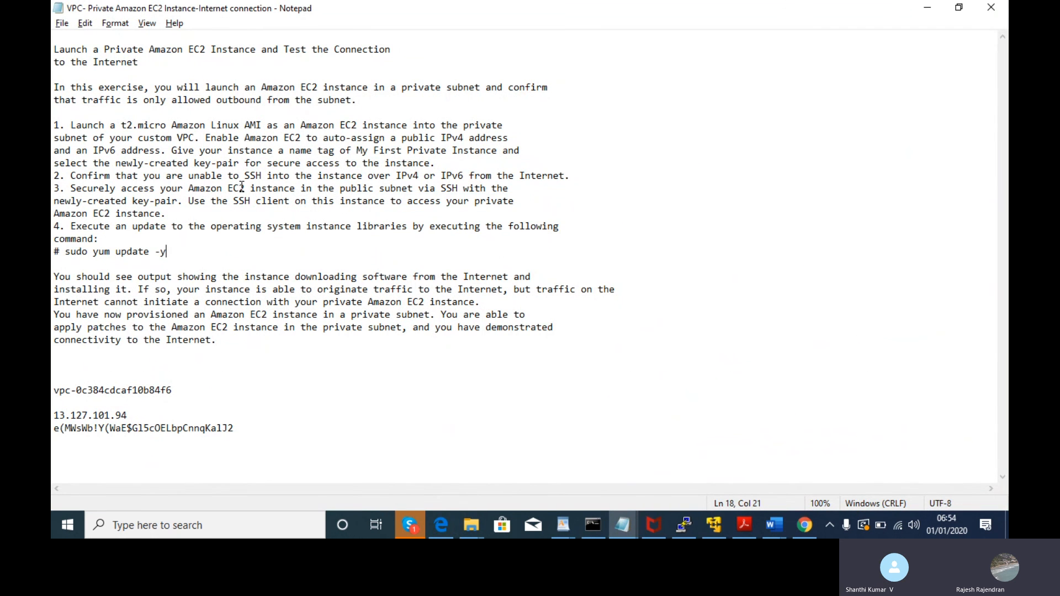
key("alt+Tab")
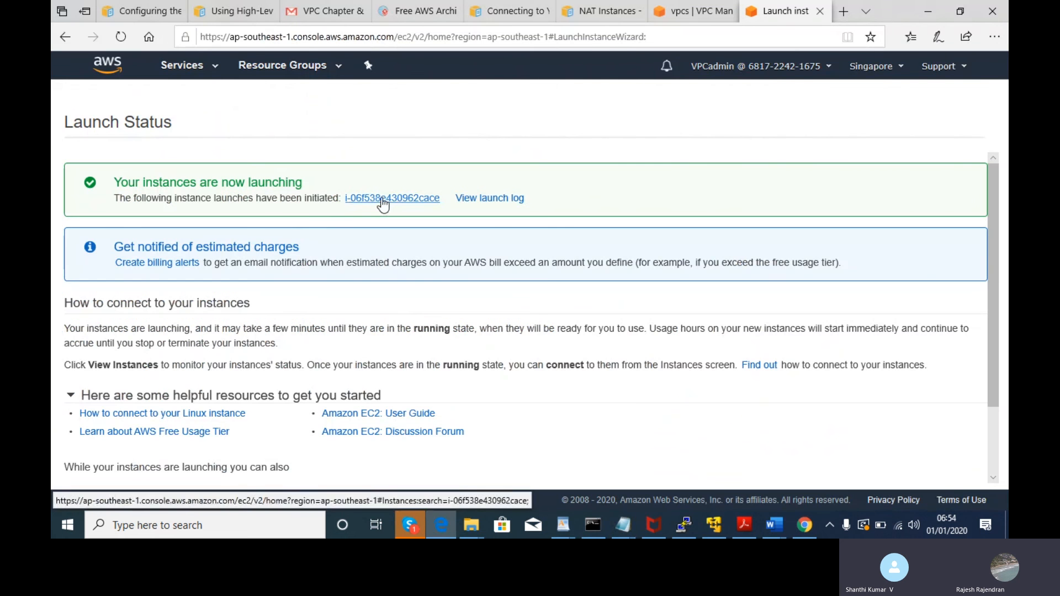
left_click(382, 198)
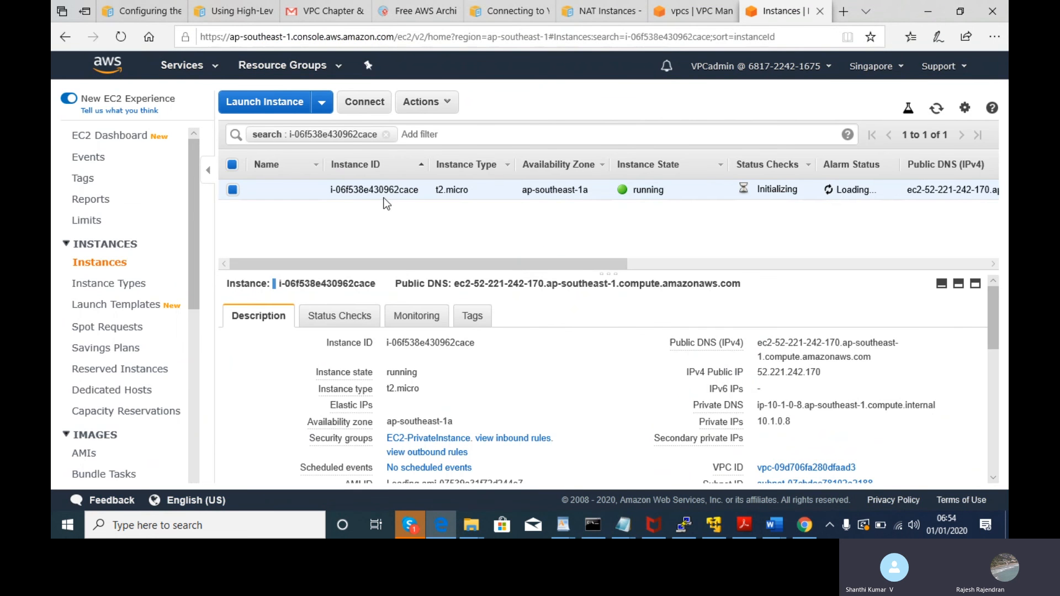
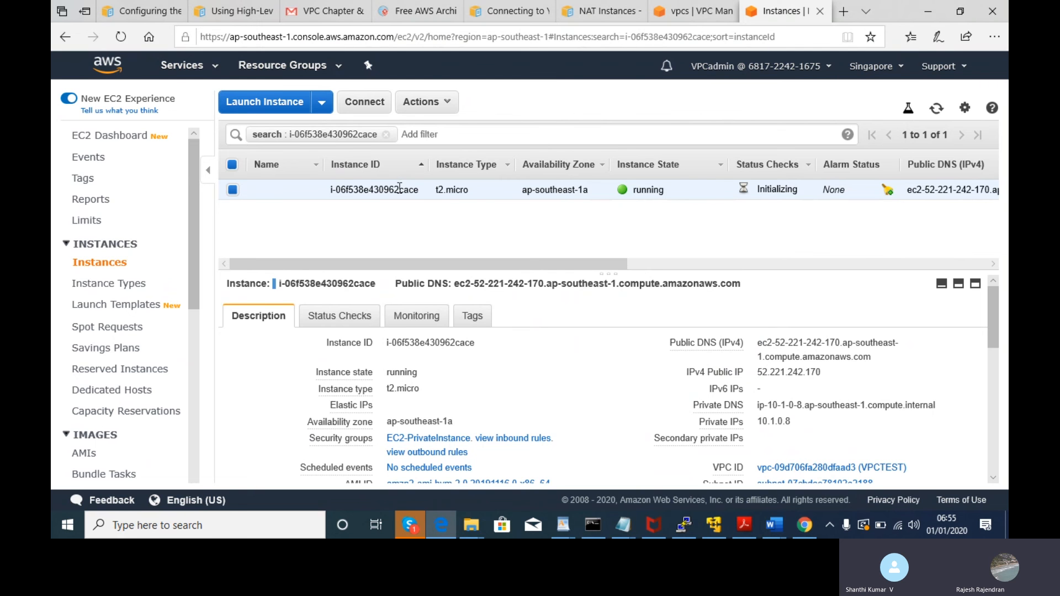
- Start a new PuTTY session from the terminal's title-bar menu and minimise the old terminal
left_click(690, 516)
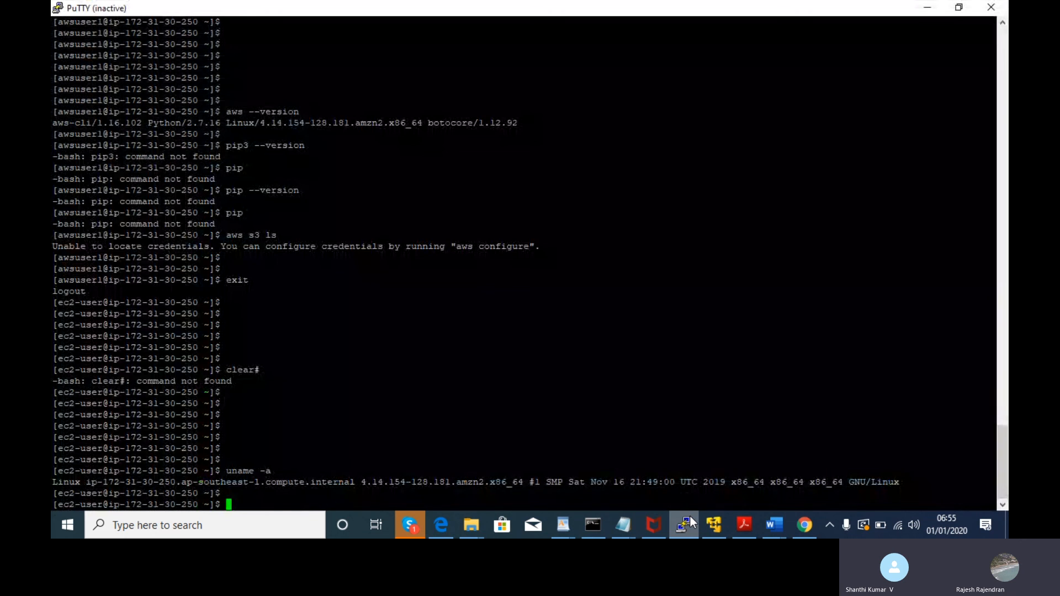
left_click(690, 515)
left_click(690, 516)
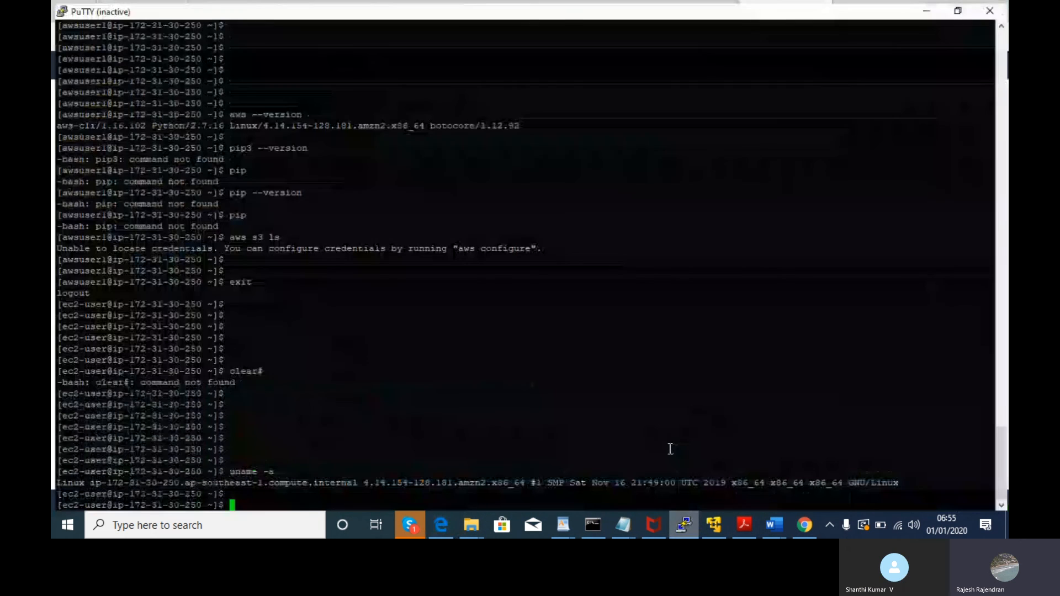
right_click(489, 11)
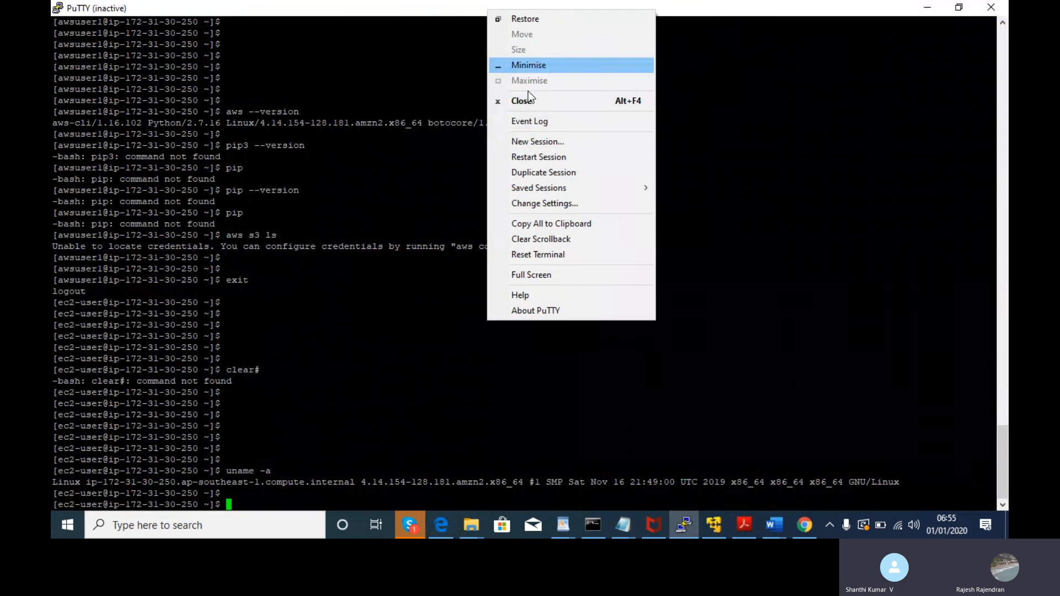
left_click(538, 147)
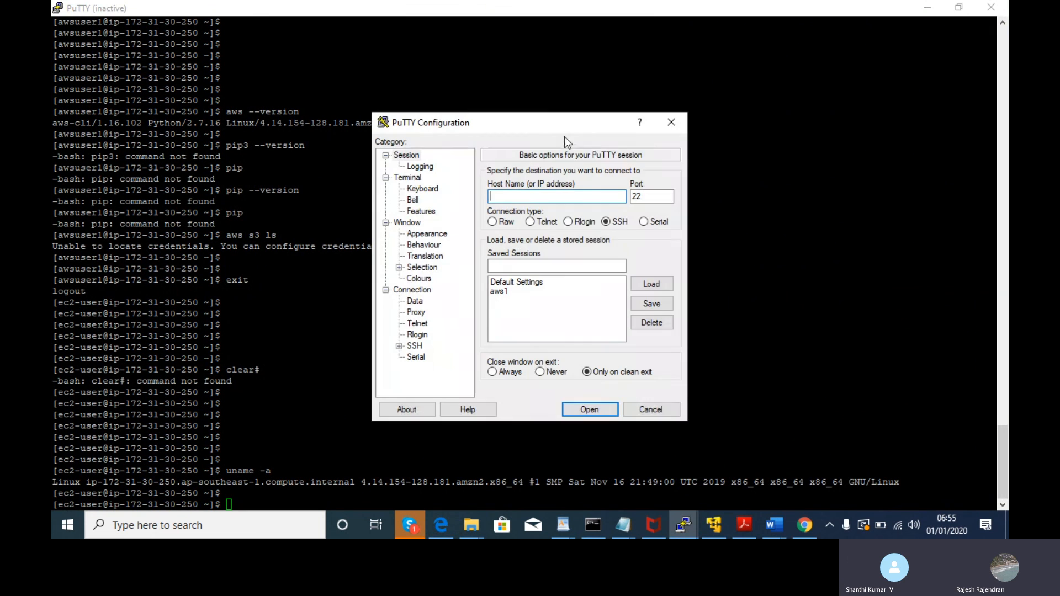
left_click(925, 9)
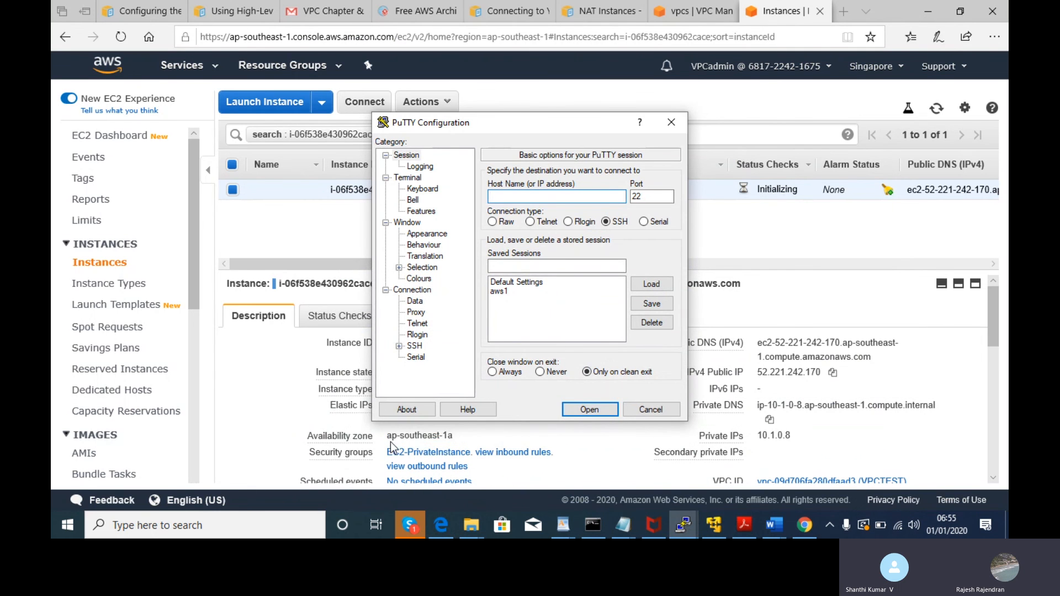
- Launch PuTTYgen by searching 'putty' in Windows search
left_click(231, 527)
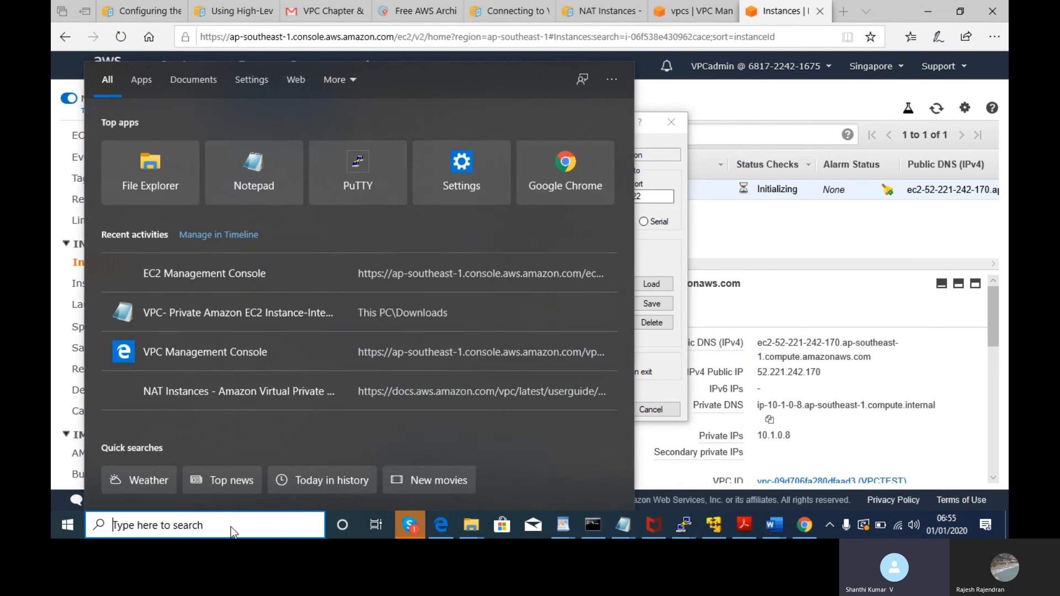
type("putty")
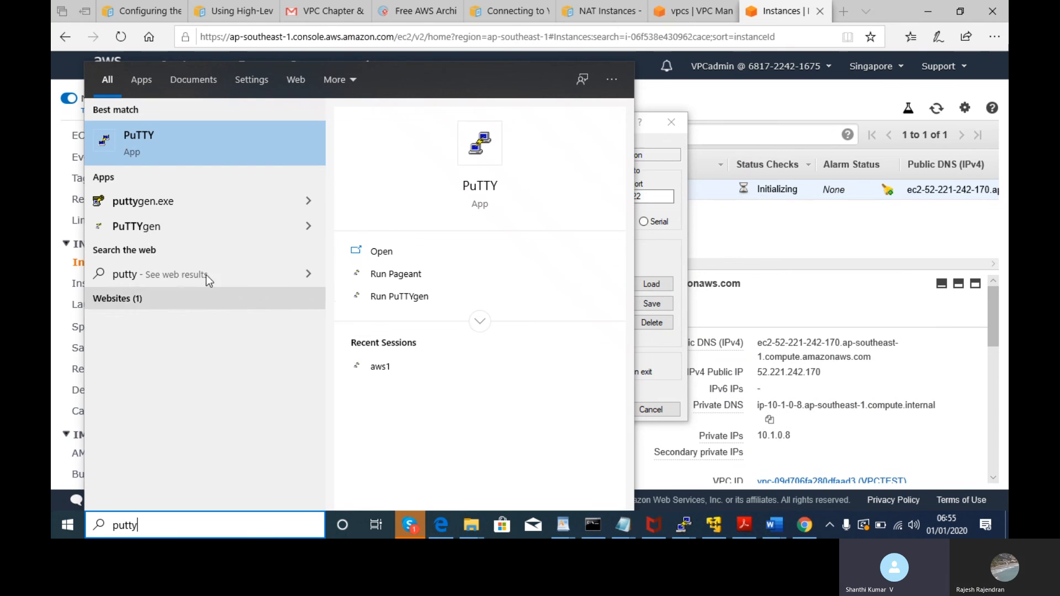
left_click(209, 207)
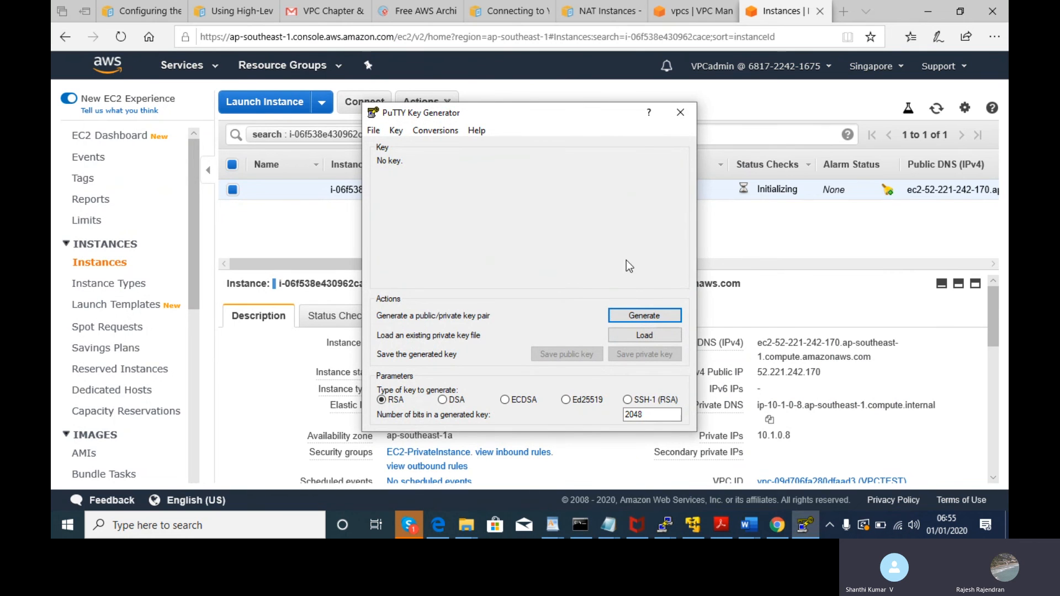
- Return to the EC2 instance page in the browser and open its Actions menu
left_click(751, 227)
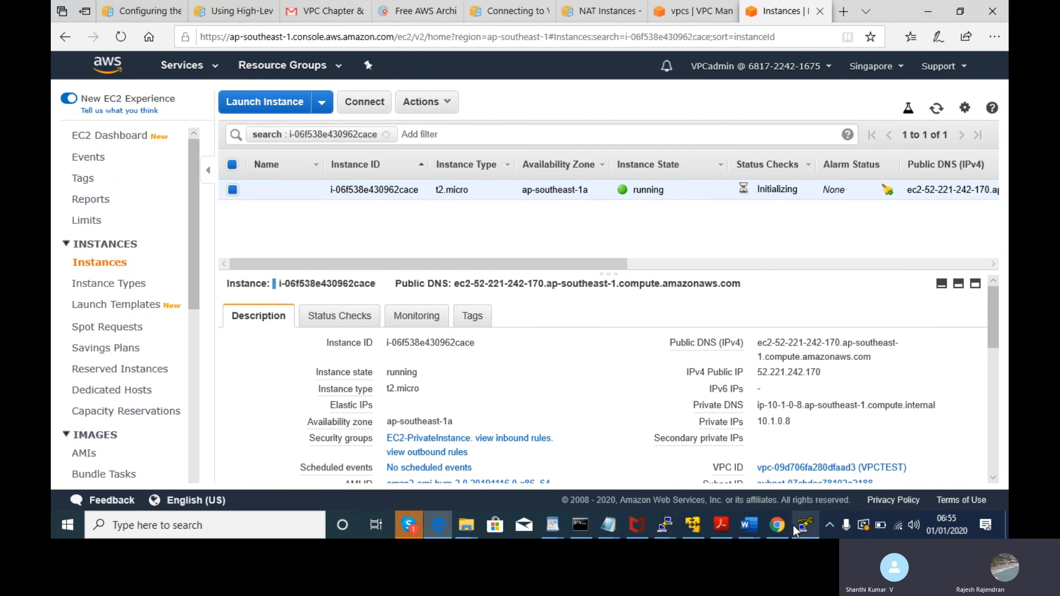
mouse_move(796, 524)
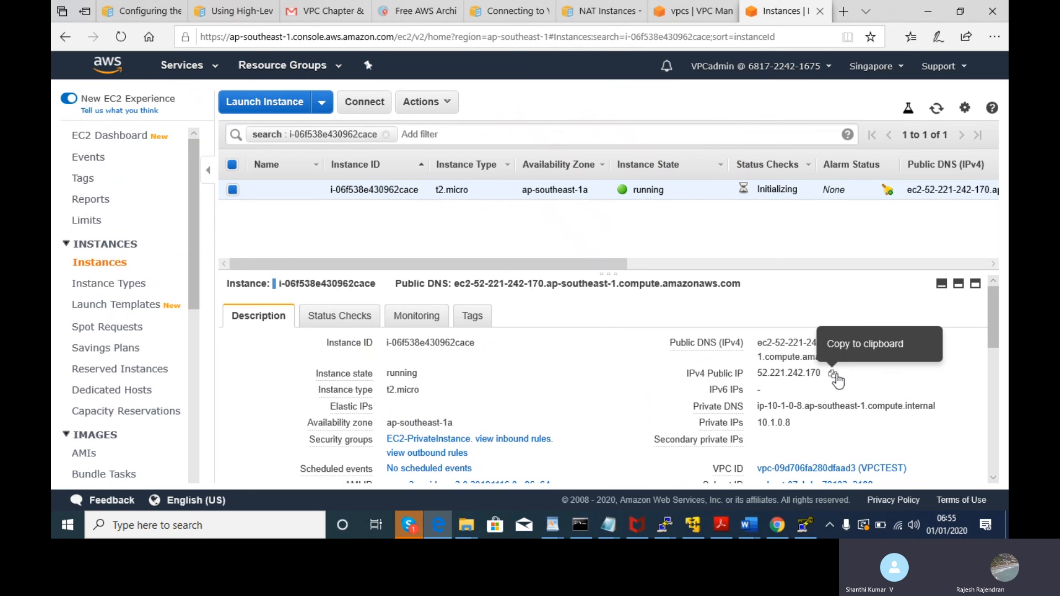
key("alt+Tab")
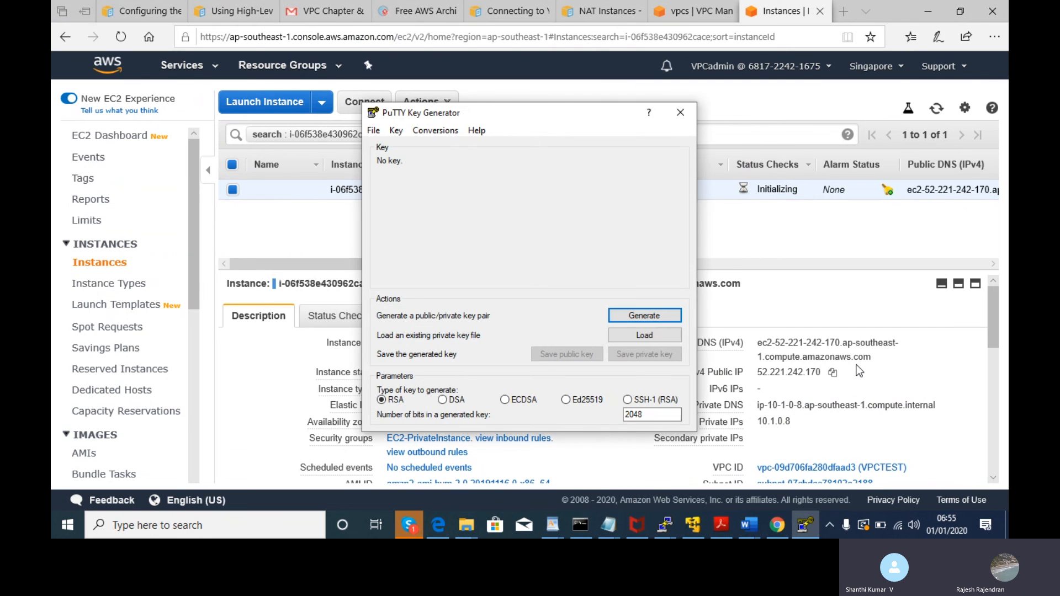
key("alt+Tab")
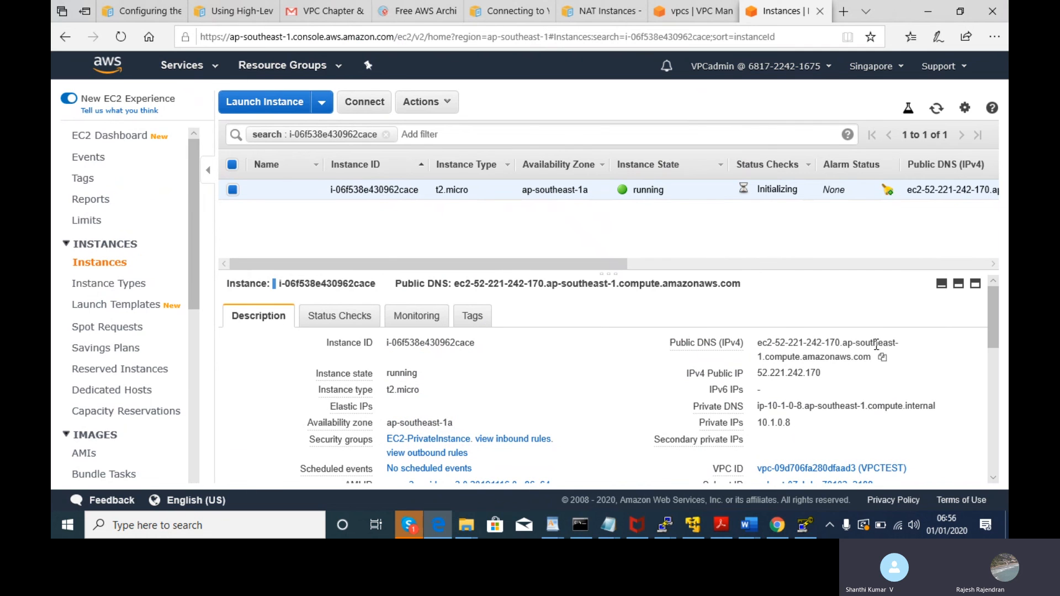
key("alt+Tab")
key("alt+Tab")
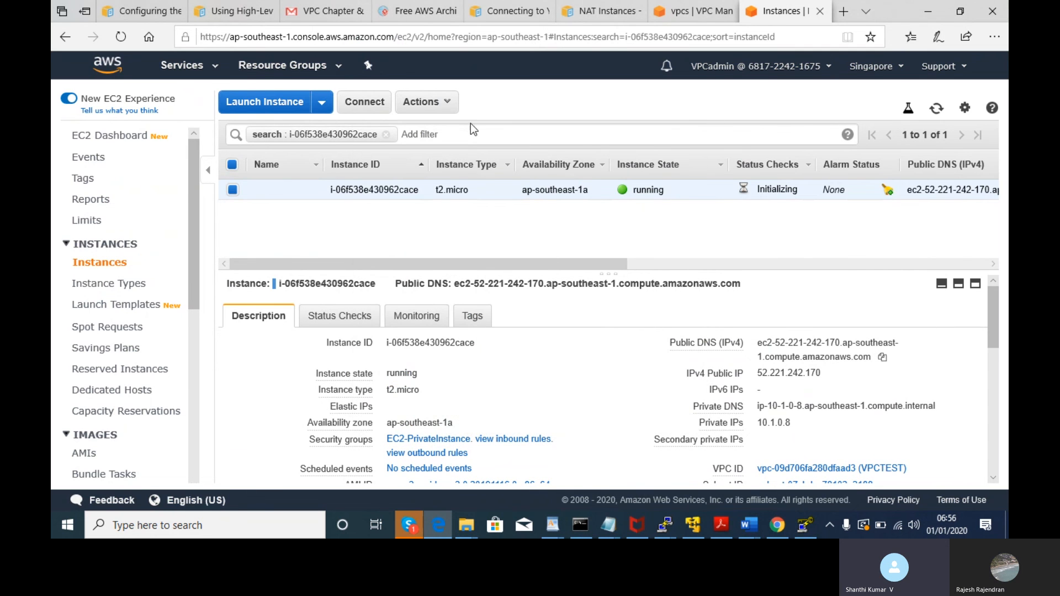
left_click(438, 101)
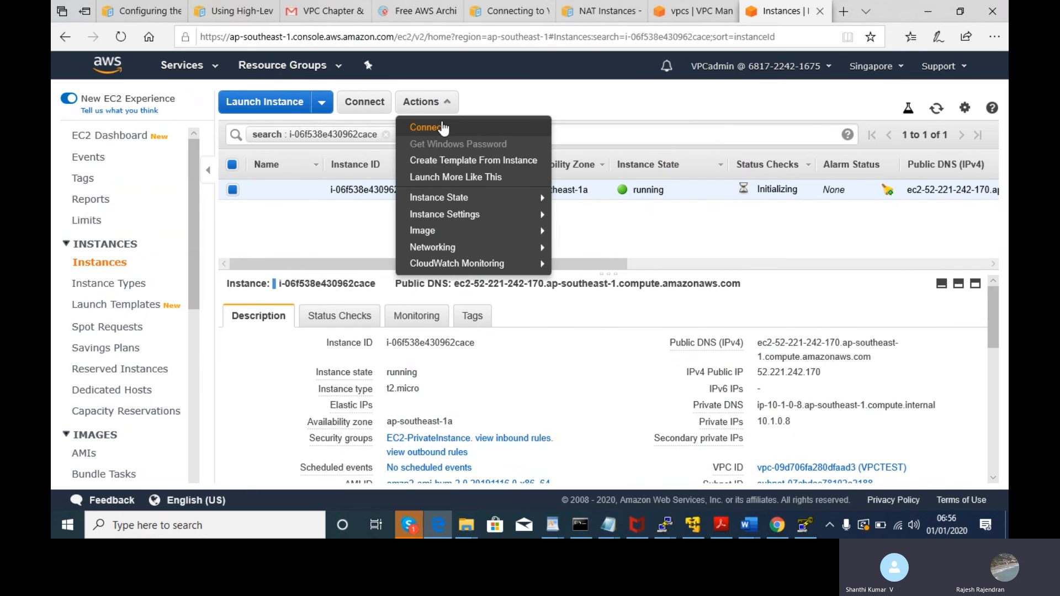
- Show the Connect instructions naming IAM-EC2-admin1.pem, then switch to PuTTYgen
left_click(444, 127)
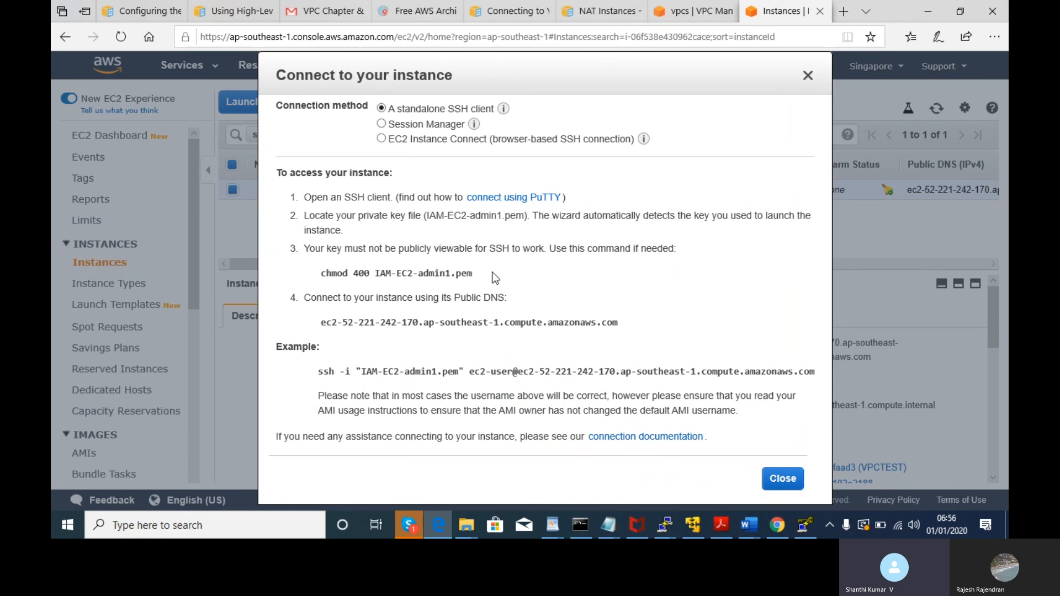
key("alt+Tab")
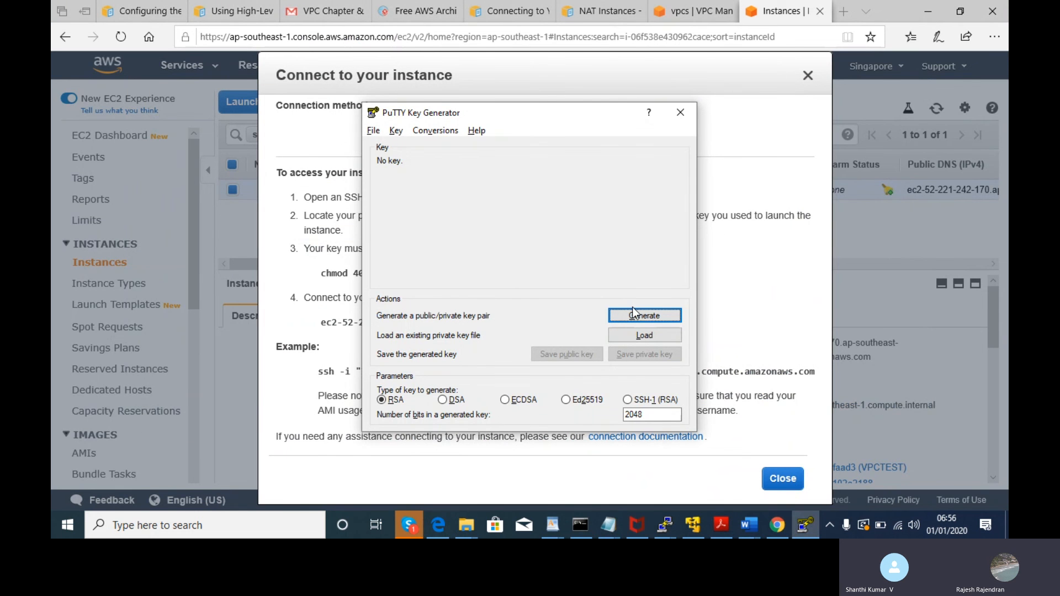
- Load IAM-EC2-admin1.pem from Downloads into PuTTYgen, listing All Files (*.*)
left_click(641, 336)
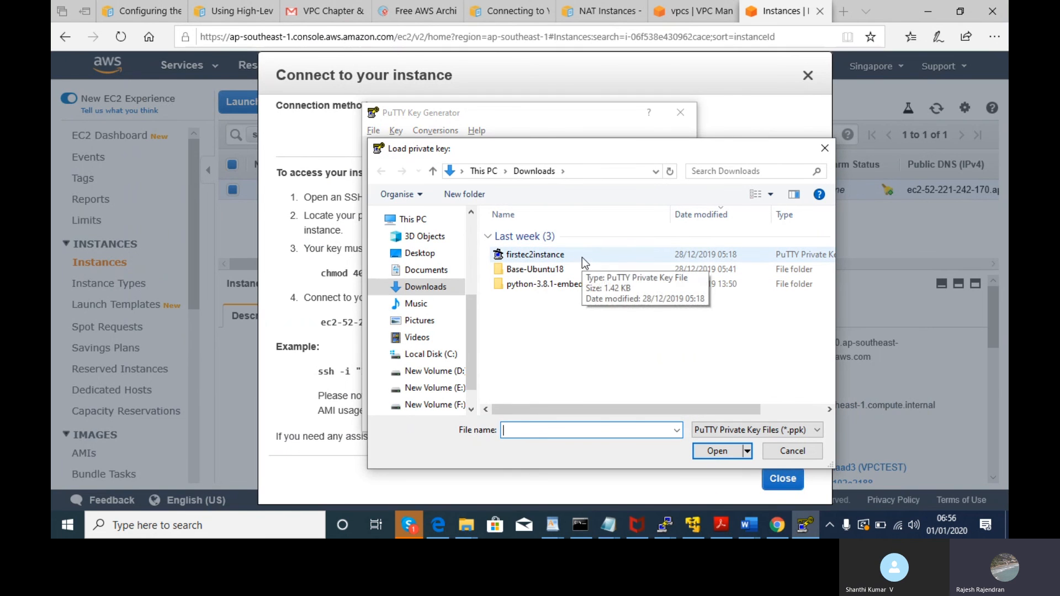
left_click(433, 271)
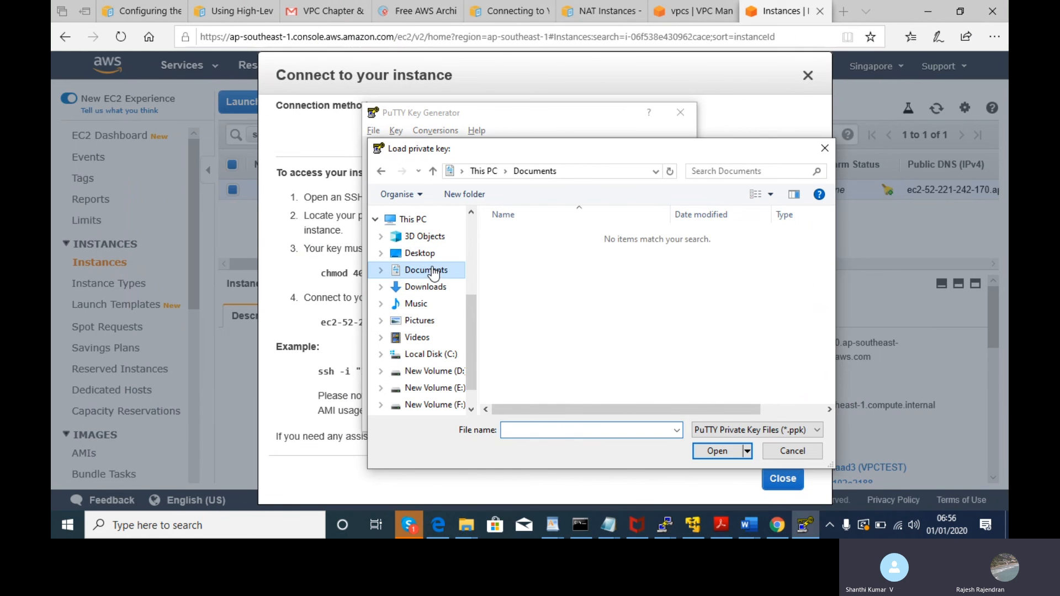
left_click(436, 286)
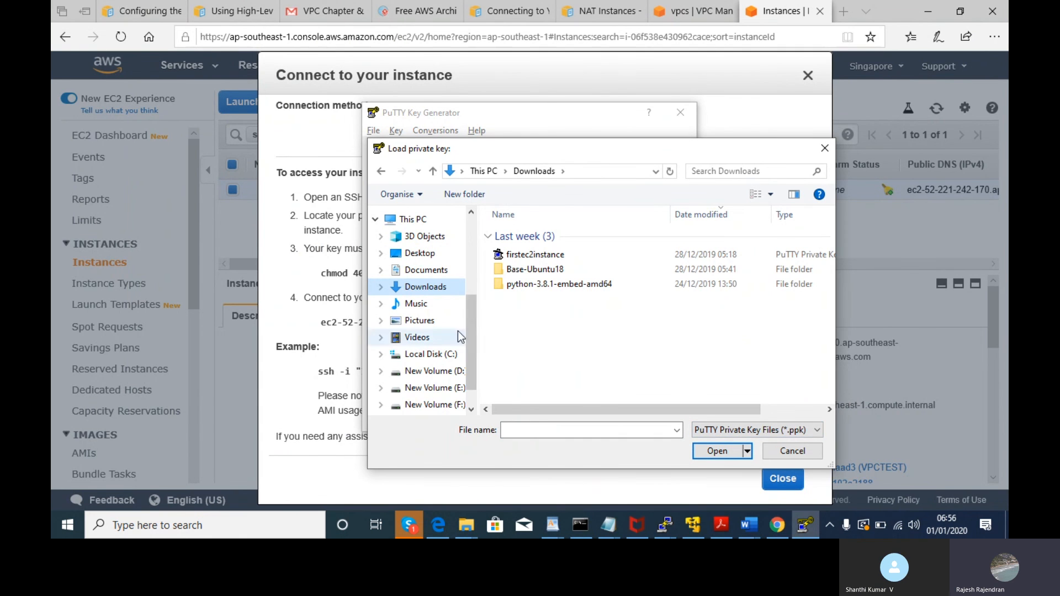
left_click_drag(473, 333, 481, 254)
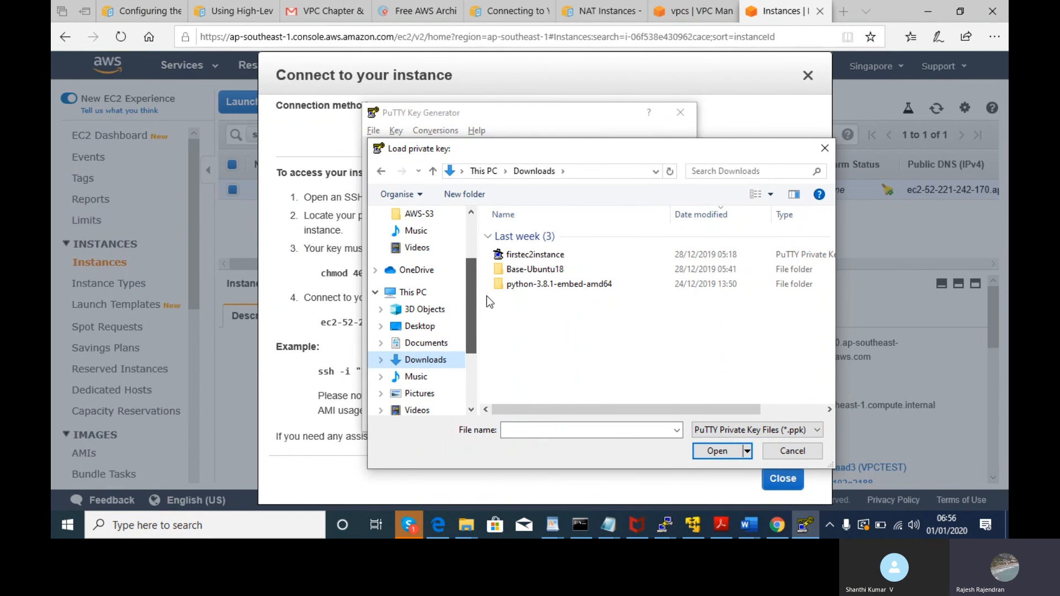
left_click(787, 432)
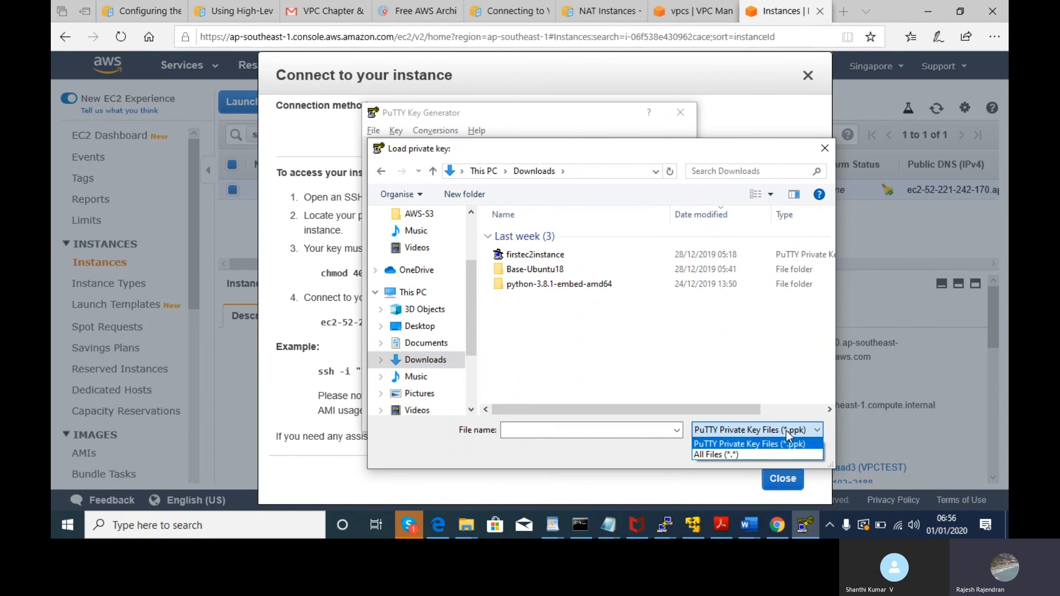
left_click(761, 455)
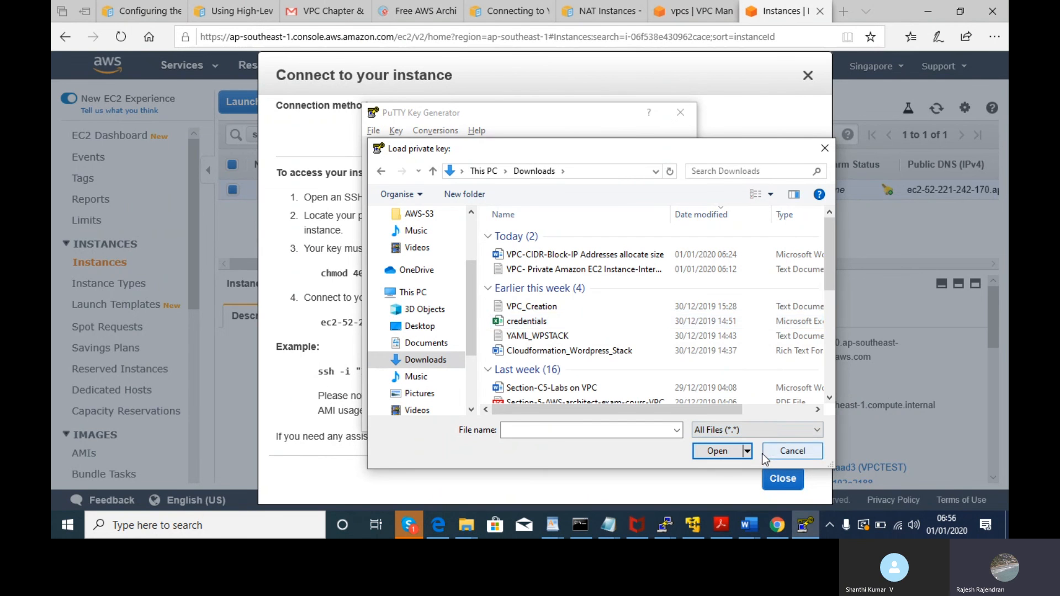
left_click_drag(831, 231, 745, 301)
left_click(574, 319)
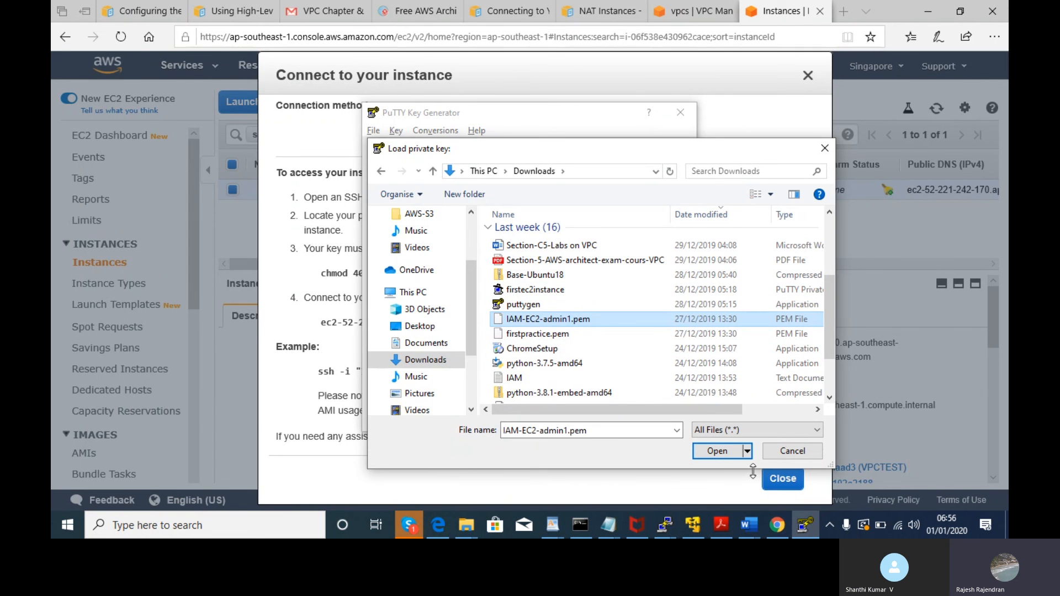
left_click(721, 453)
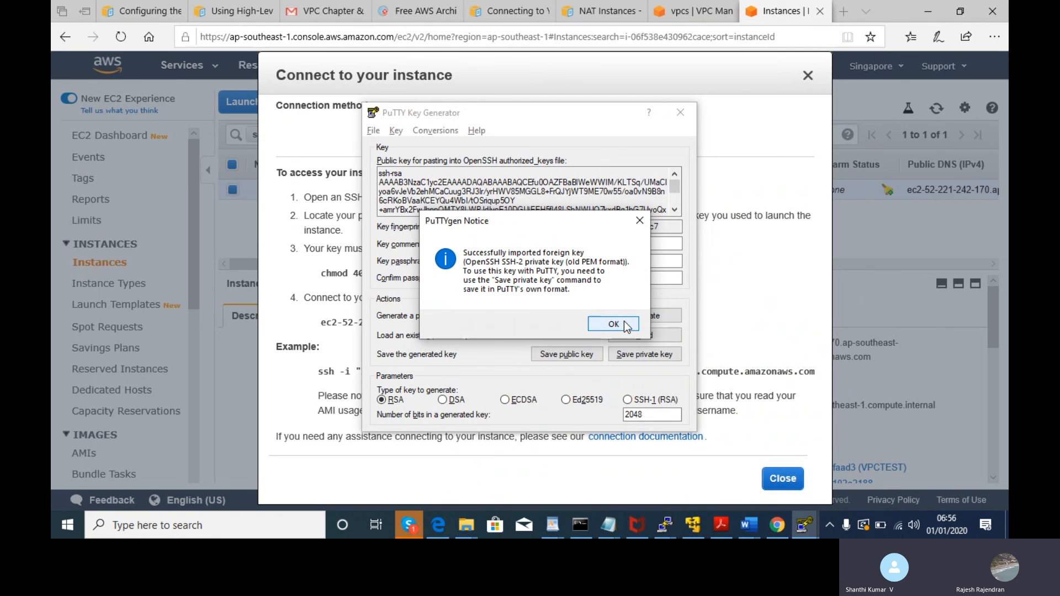
- Dismiss the import notice and choose the SSH-1 (RSA) key type
left_click(626, 325)
left_click(628, 401)
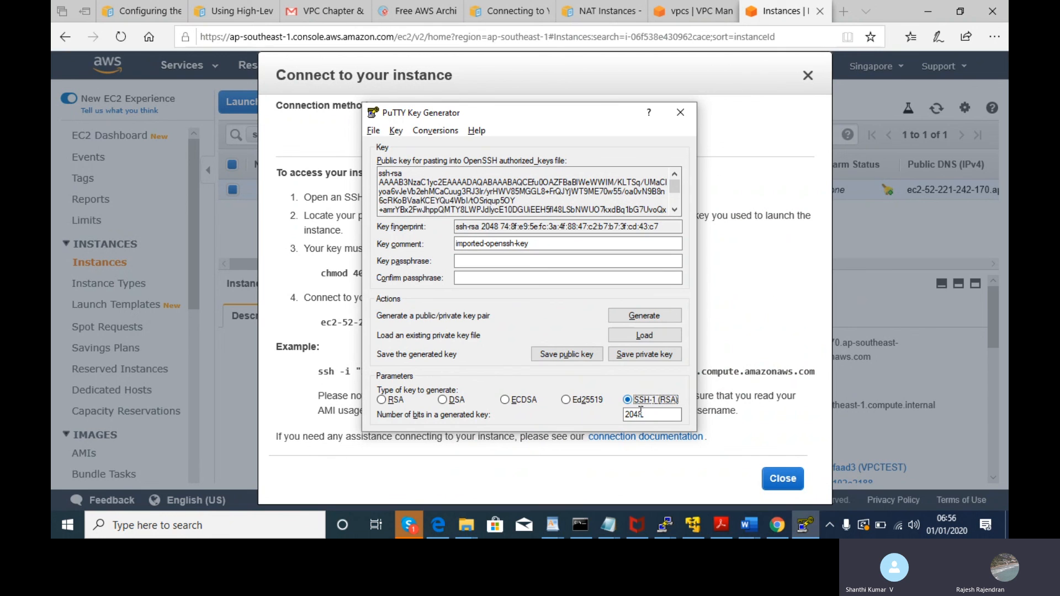
double_click(643, 414)
type("102")
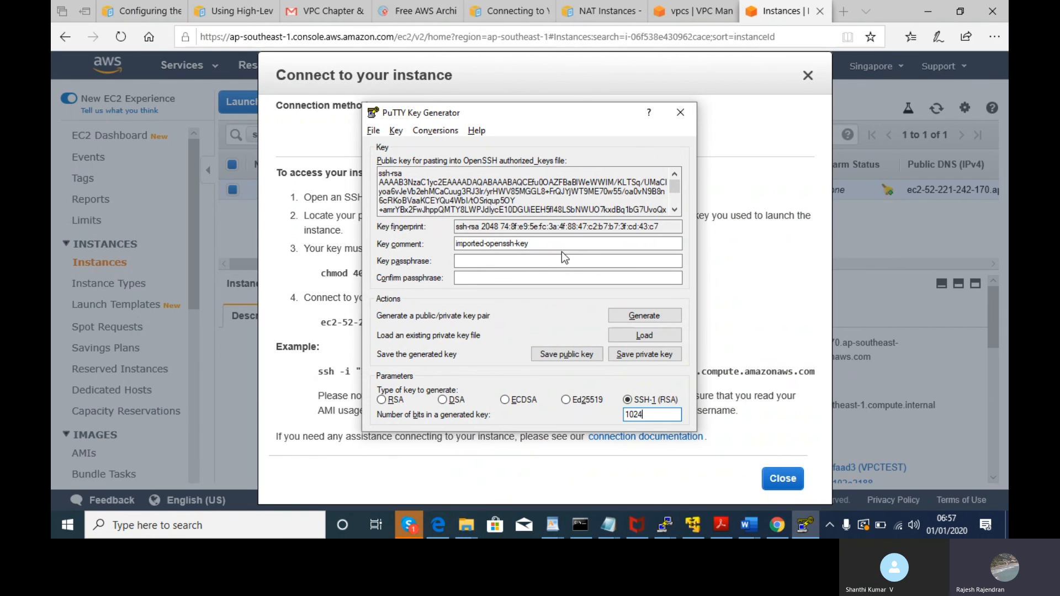
left_click_drag(675, 186, 674, 206)
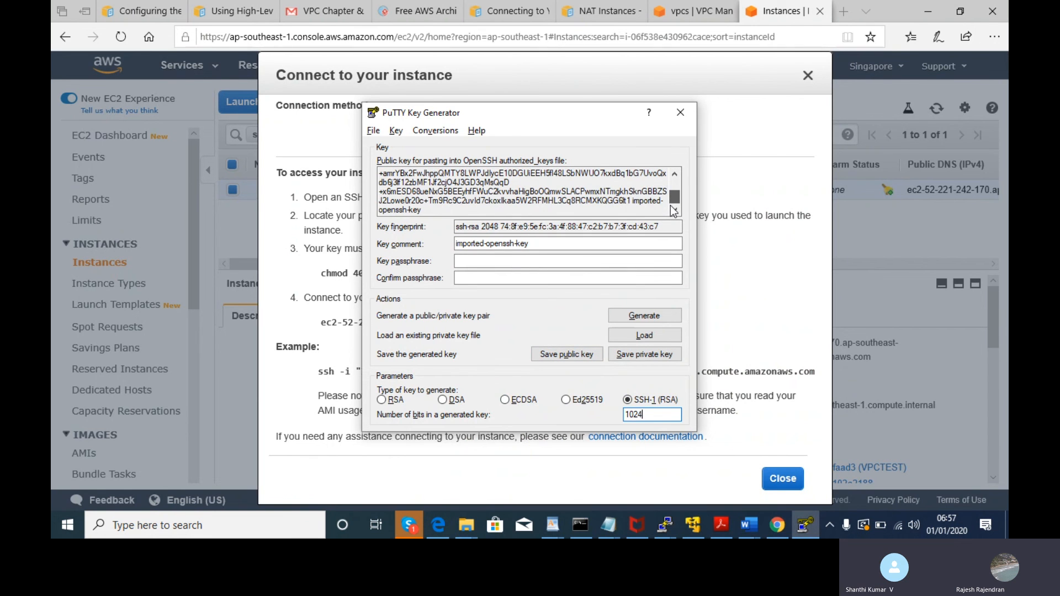
key("alt+Tab")
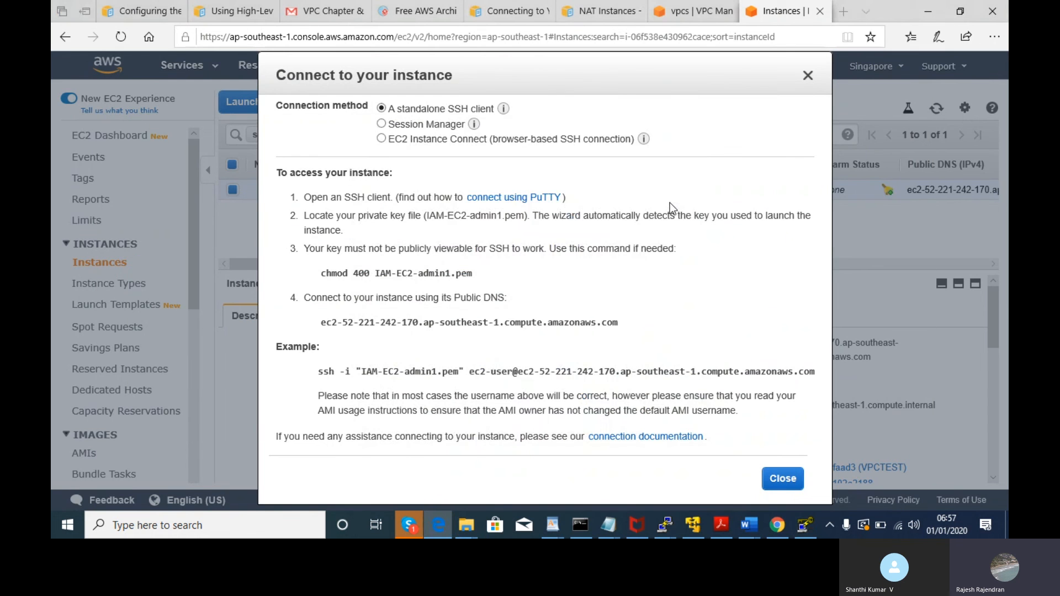
key("alt+Tab")
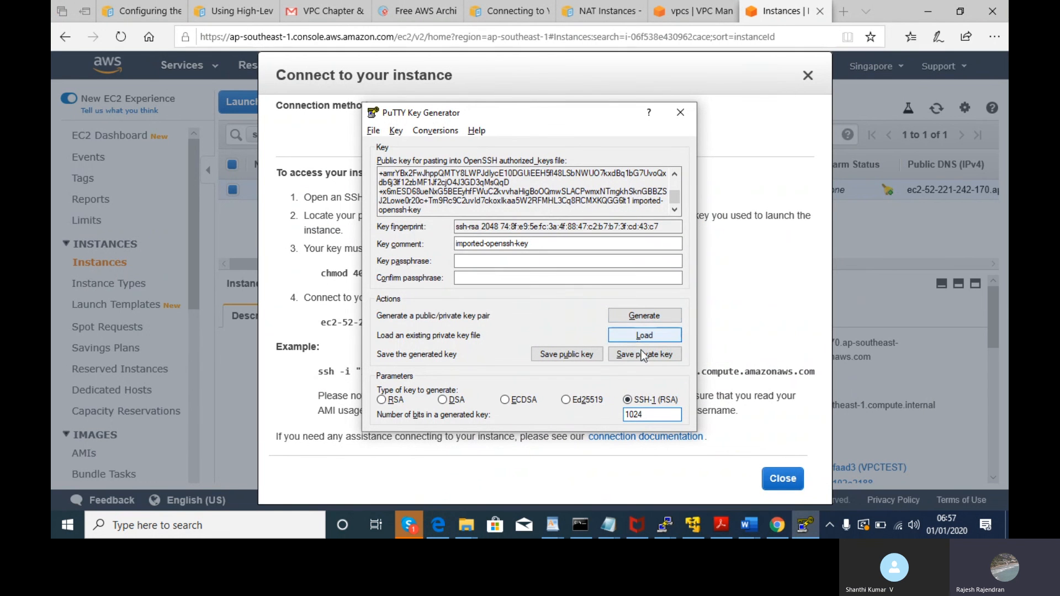
- Generate a new 2048-bit key pair instead of the declined 1024-bit one
left_click(657, 319)
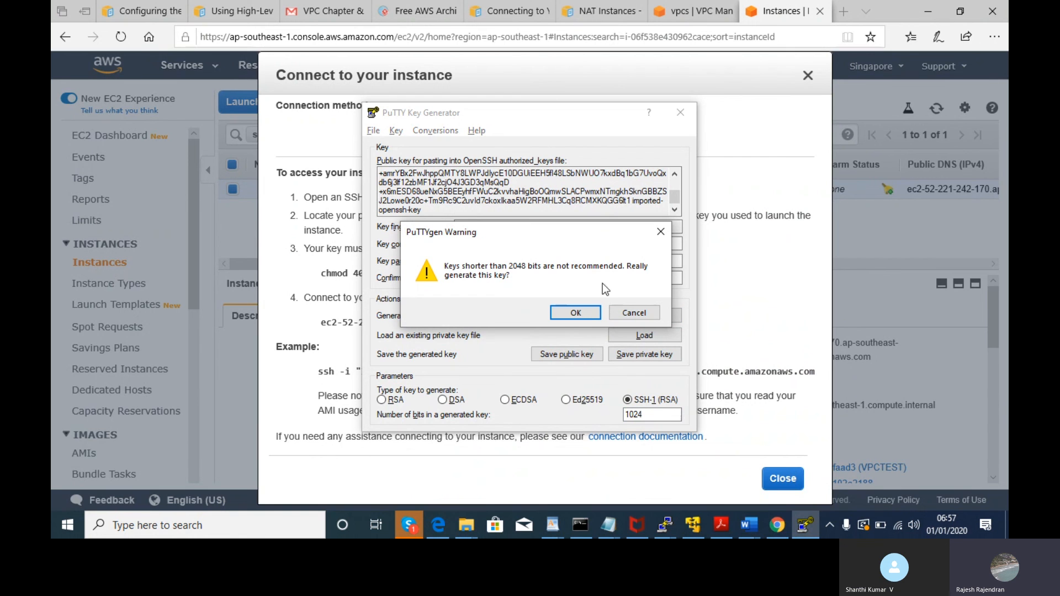
left_click(642, 318)
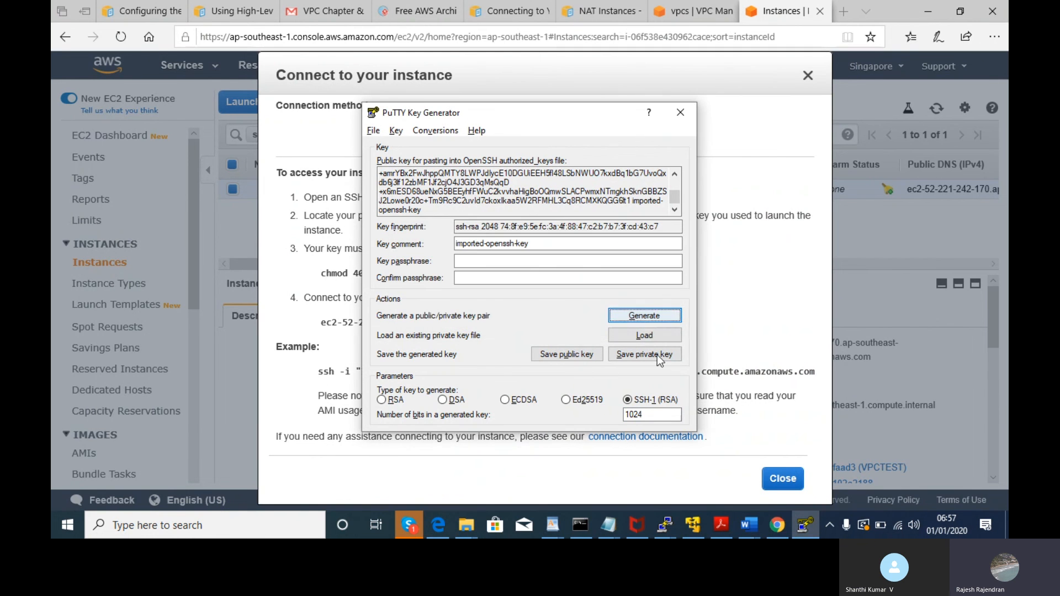
left_click_drag(660, 416, 579, 418)
type("2048")
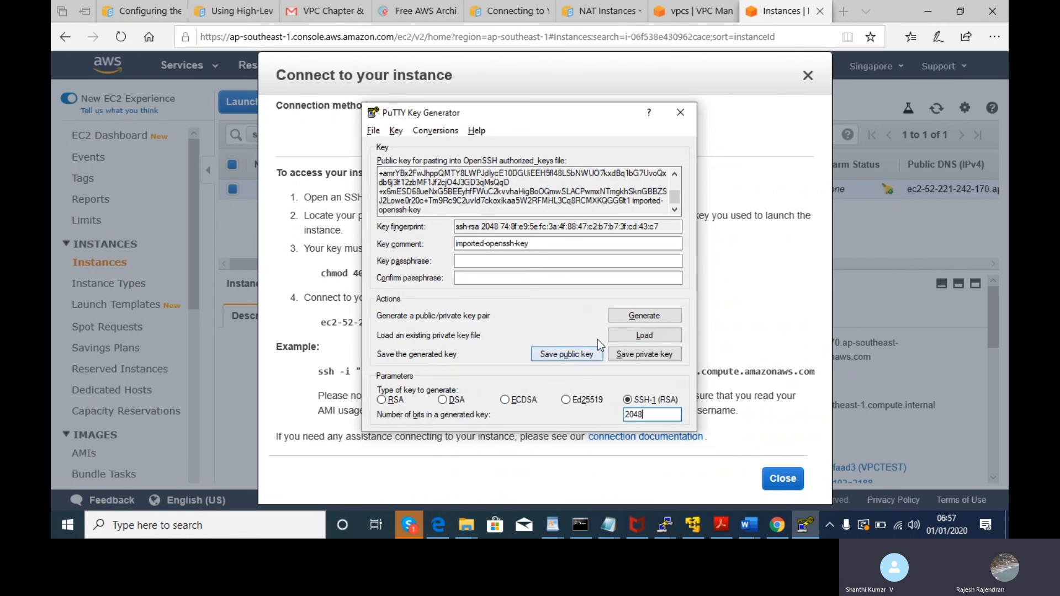
left_click(633, 321)
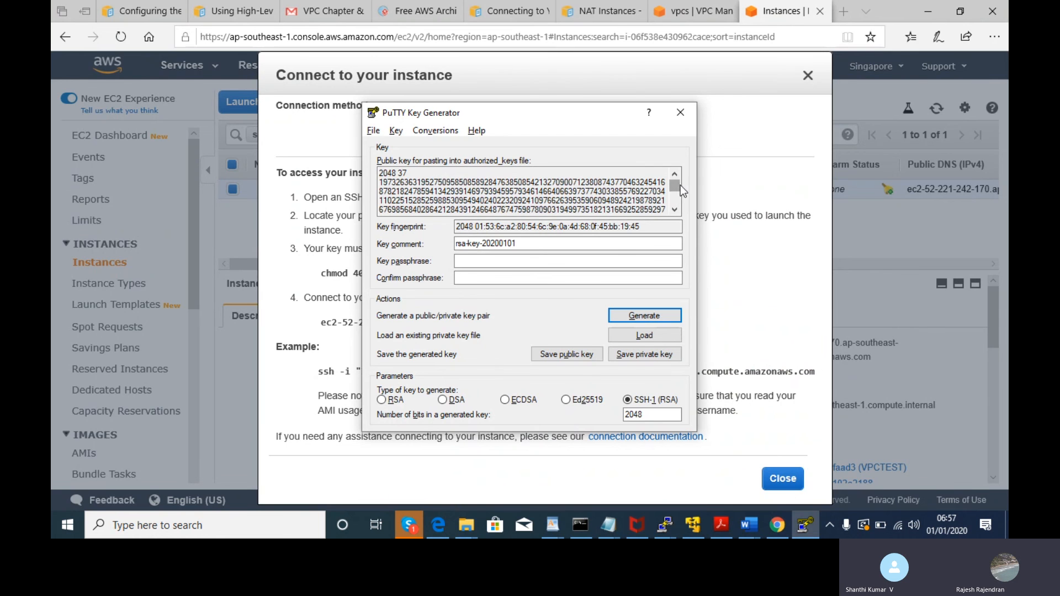
left_click_drag(678, 188, 665, 148)
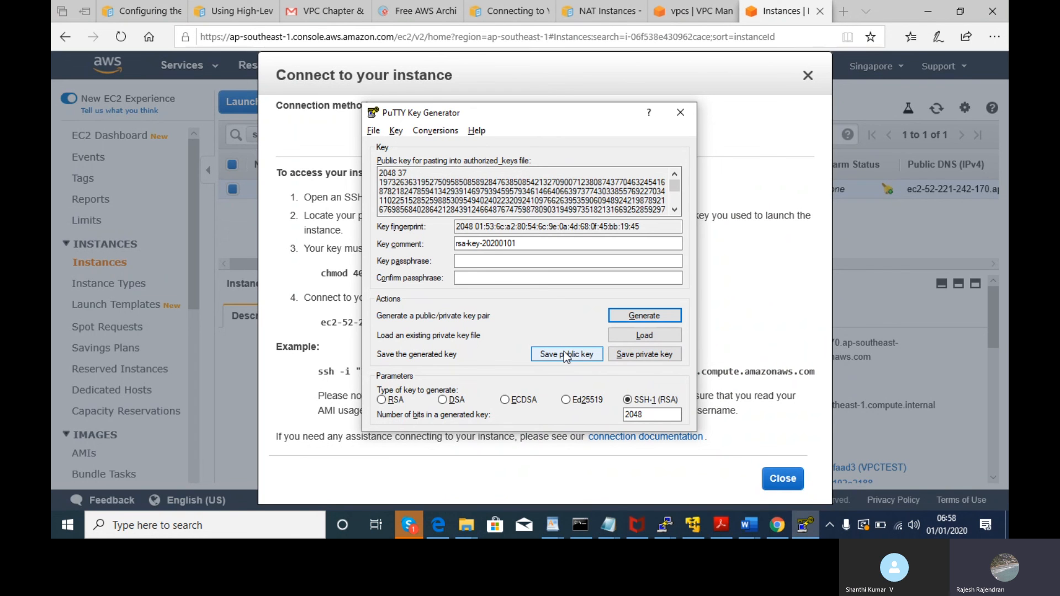
- Save the generated key to the Downloads folder as VPC_Private.ppk
left_click(373, 131)
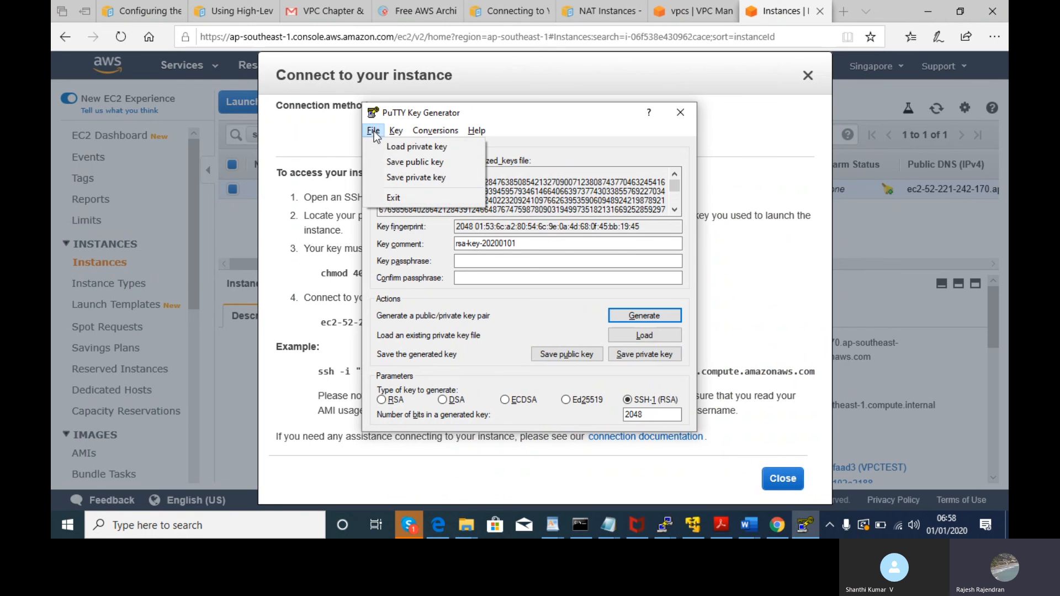
left_click(393, 161)
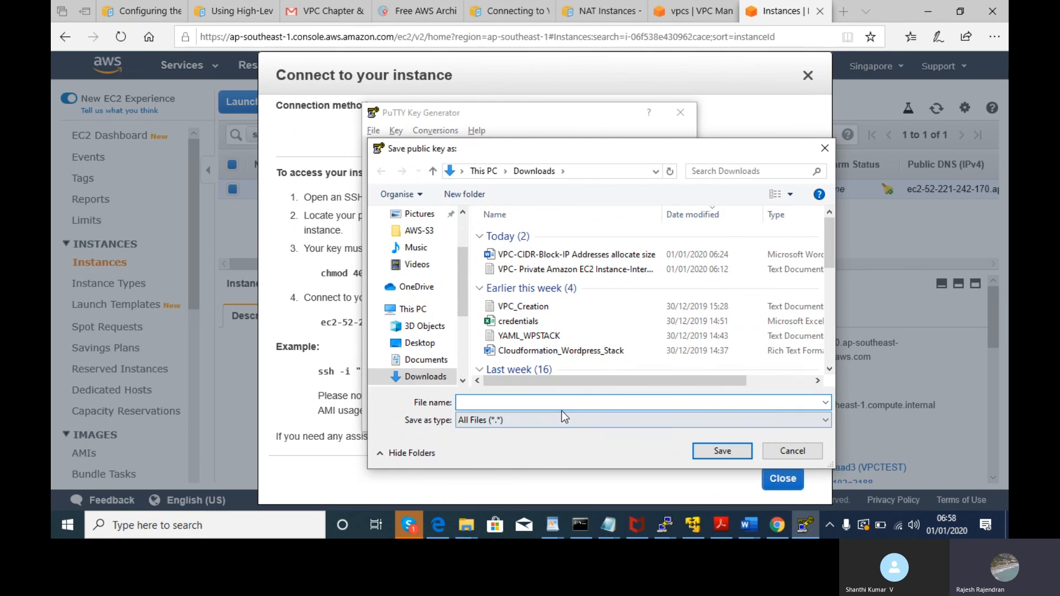
left_click(574, 422)
left_click(575, 423)
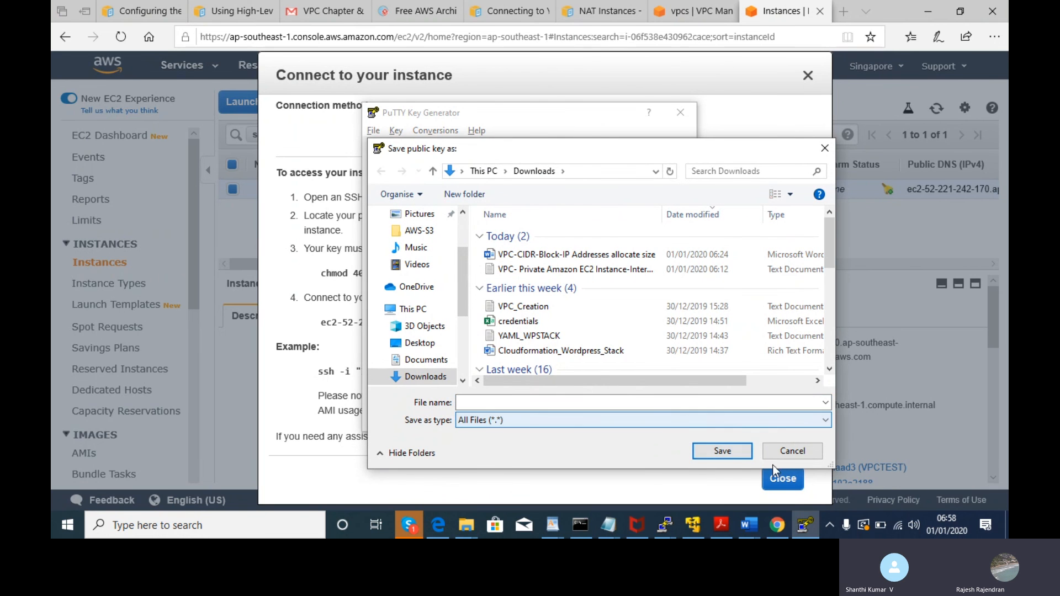
left_click(806, 449)
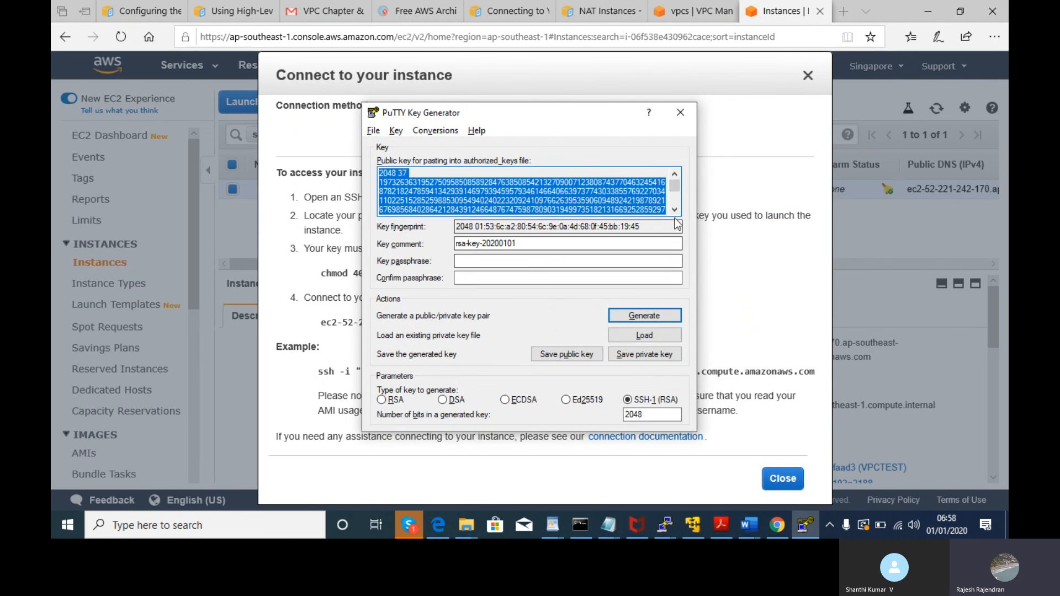
left_click(675, 209)
left_click(676, 208)
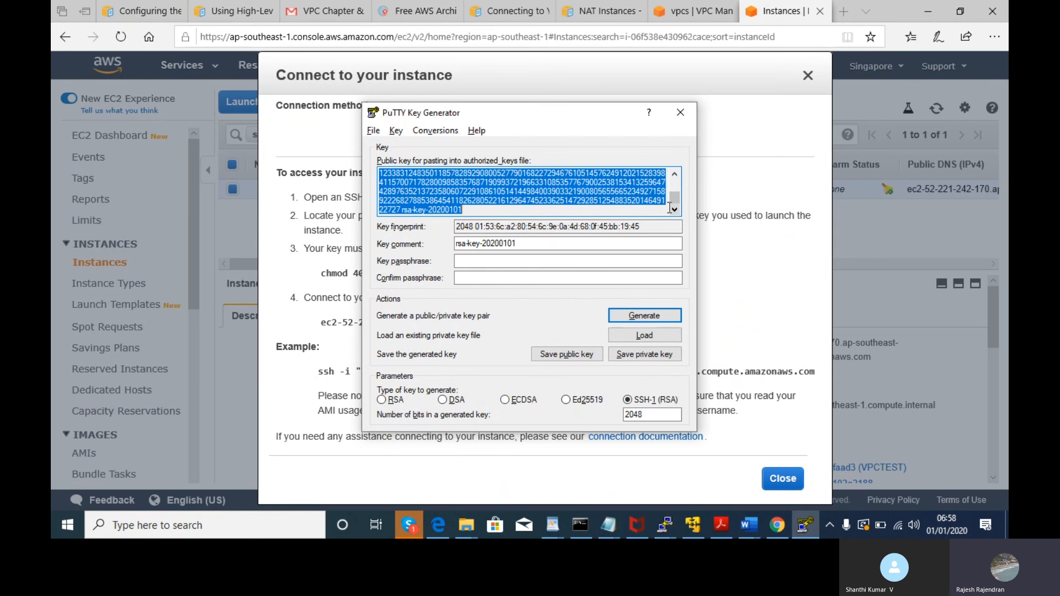
left_click(564, 356)
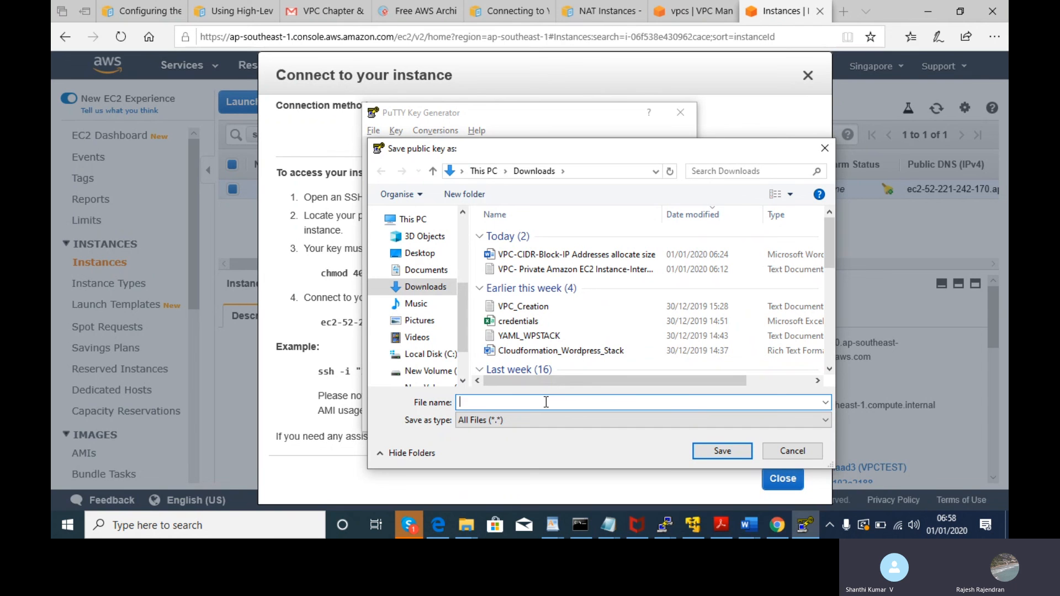
type("VPC")
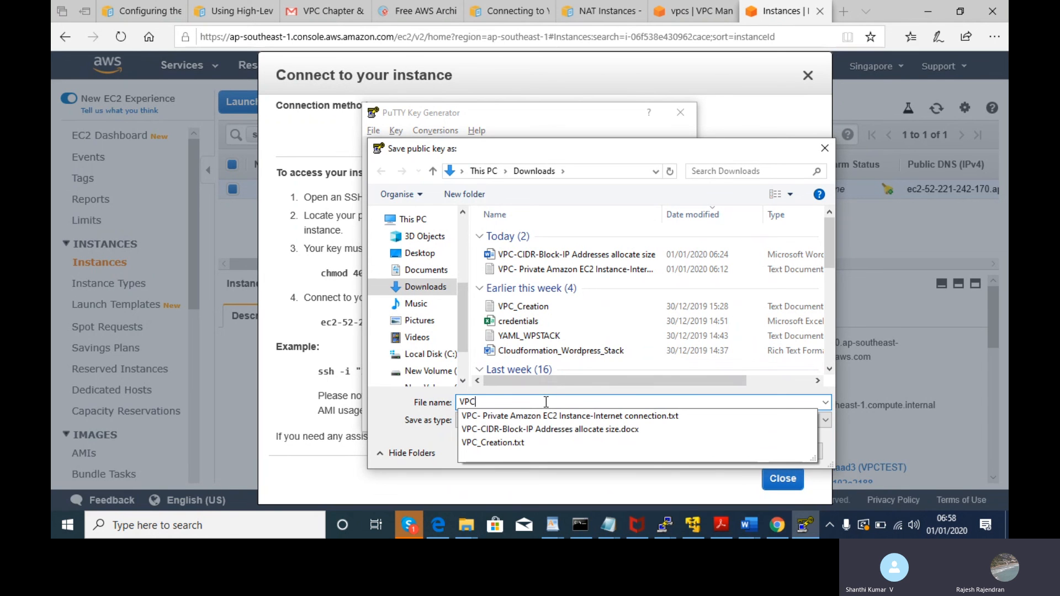
type("_Private.ppk")
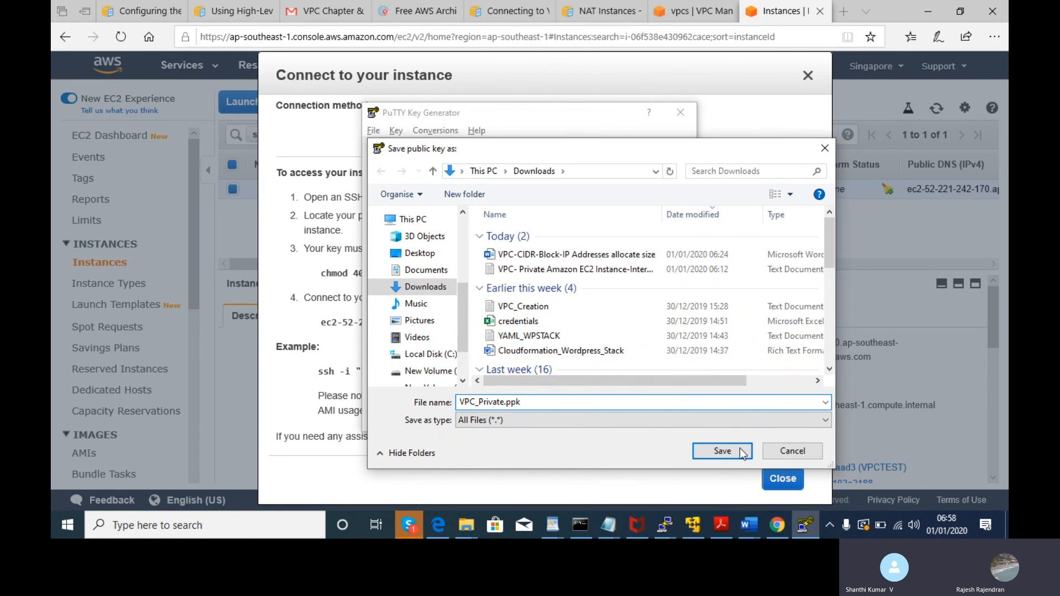
left_click(726, 445)
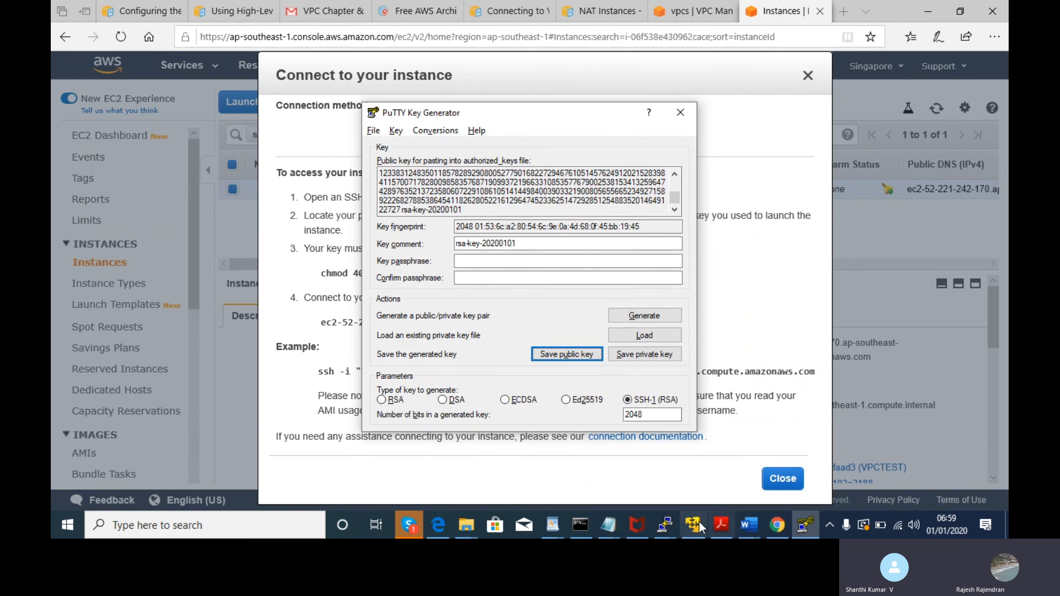
left_click(677, 522)
- Refresh Downloads in File Explorer to show VPC_Private, then bring PuTTY Configuration forward
mouse_move(472, 527)
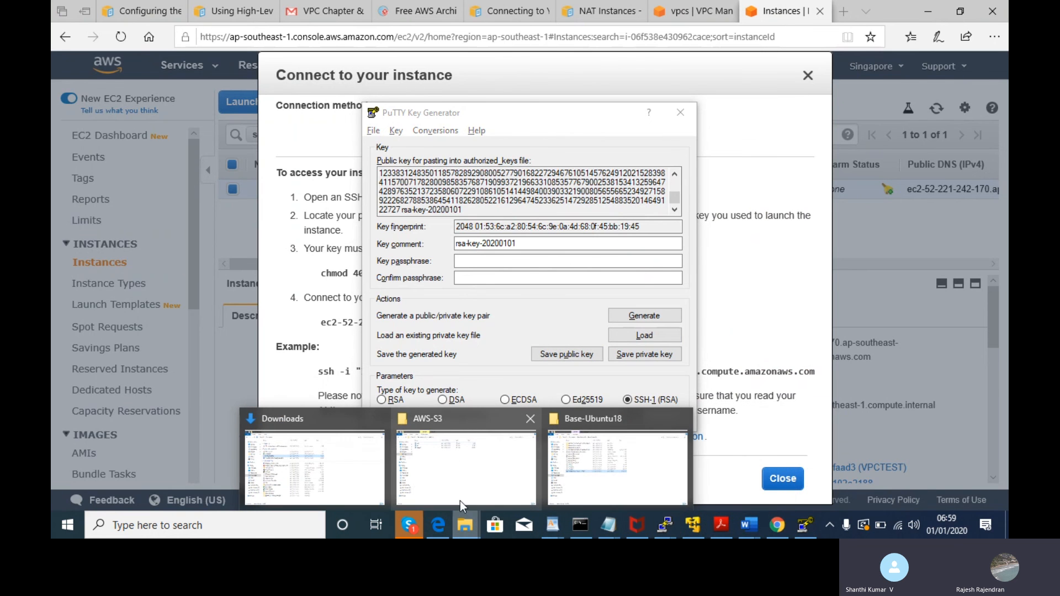
left_click(307, 456)
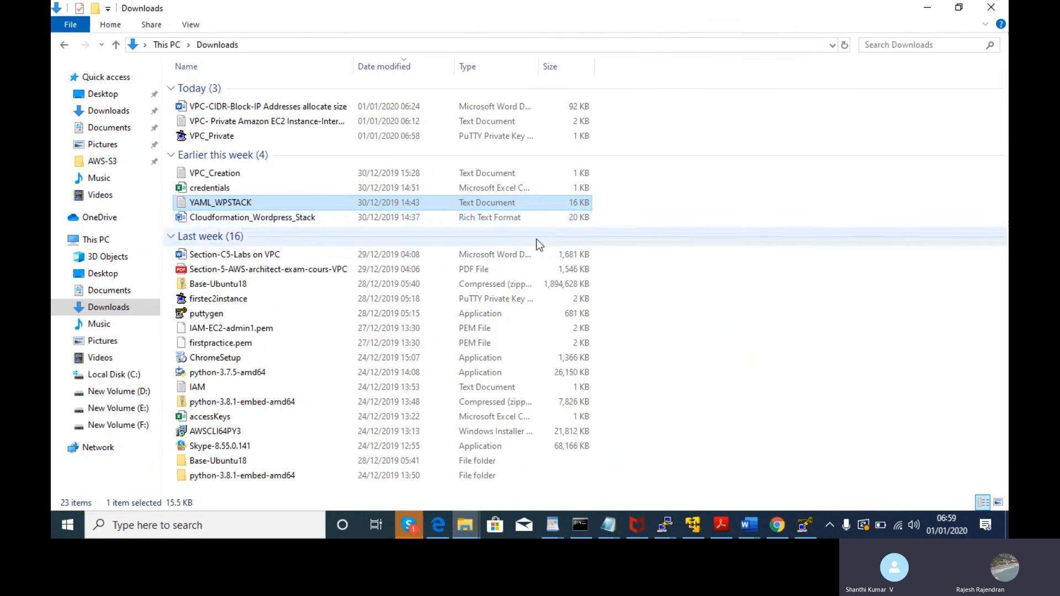
left_click(652, 236)
right_click(651, 237)
left_click(703, 137)
left_click(704, 137)
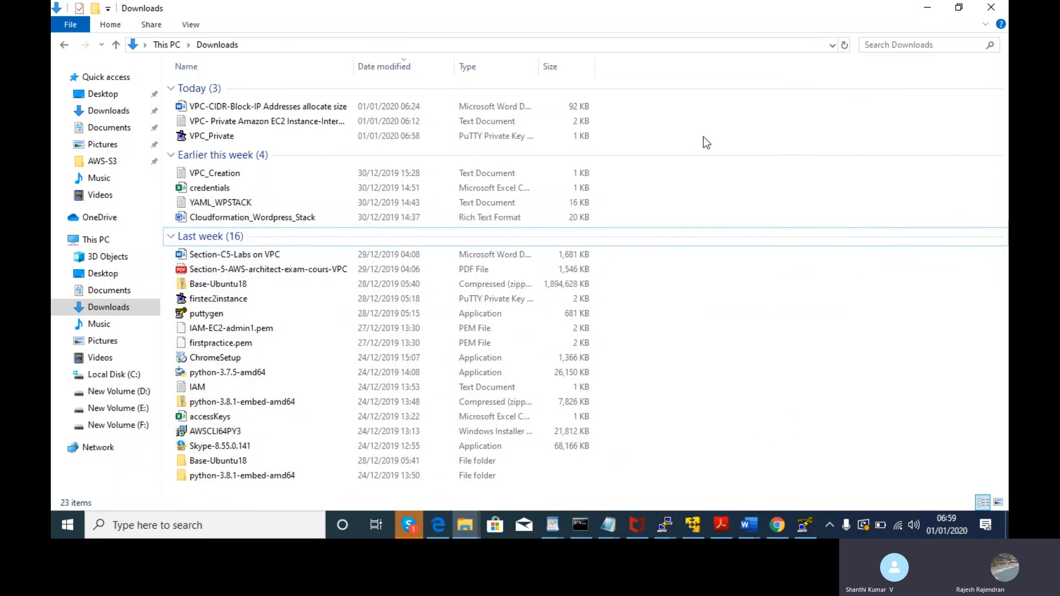
right_click(704, 137)
left_click(744, 190)
left_click(327, 109)
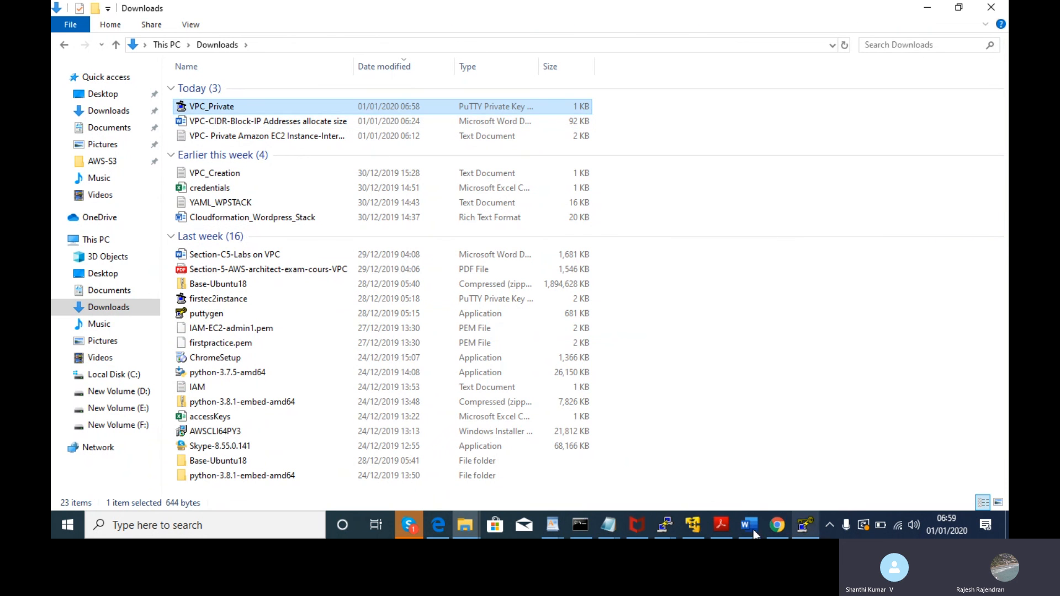
mouse_move(665, 530)
left_click(773, 461)
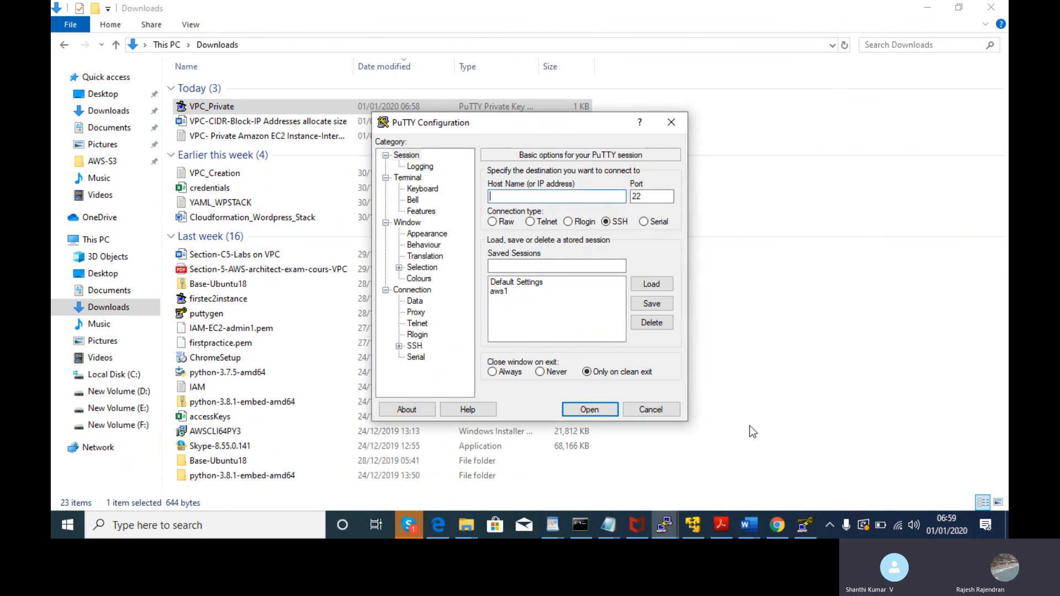
- Set VPC_Private.ppk as the private key under Connection > SSH > Auth
left_click(657, 285)
left_click(530, 197)
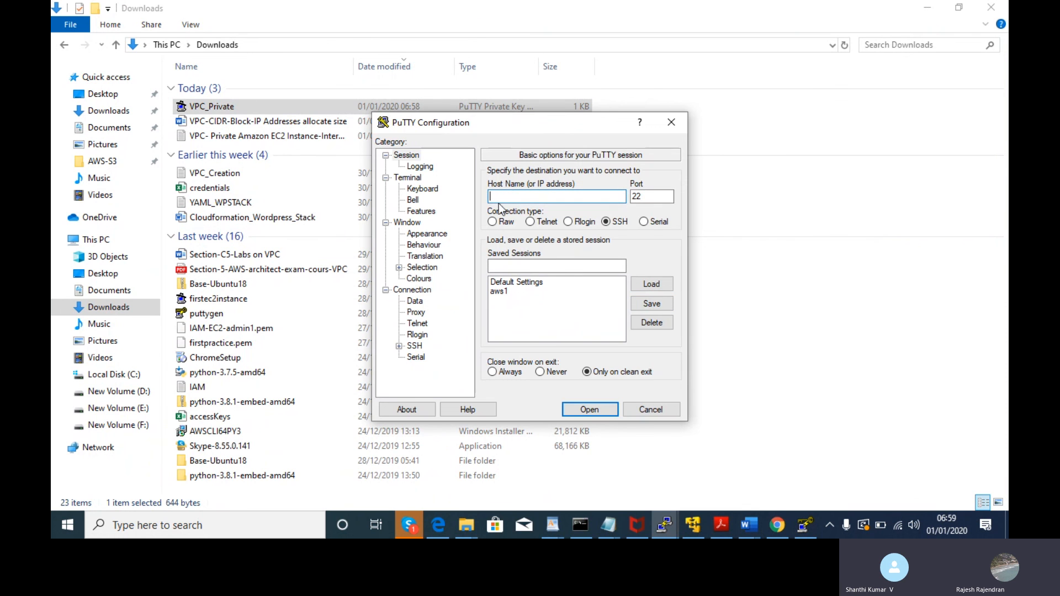
left_click(422, 291)
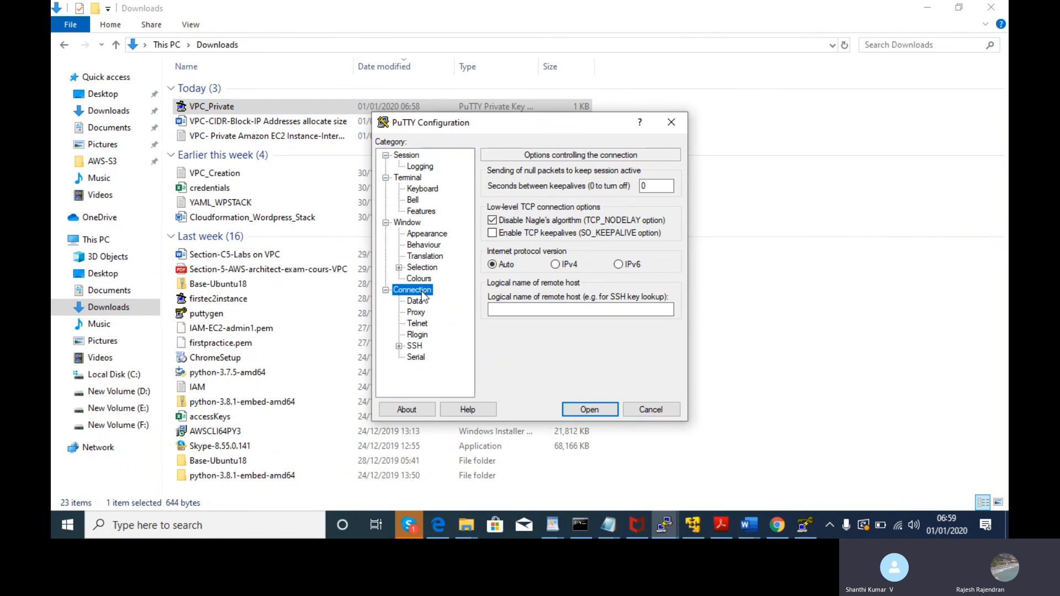
left_click(418, 302)
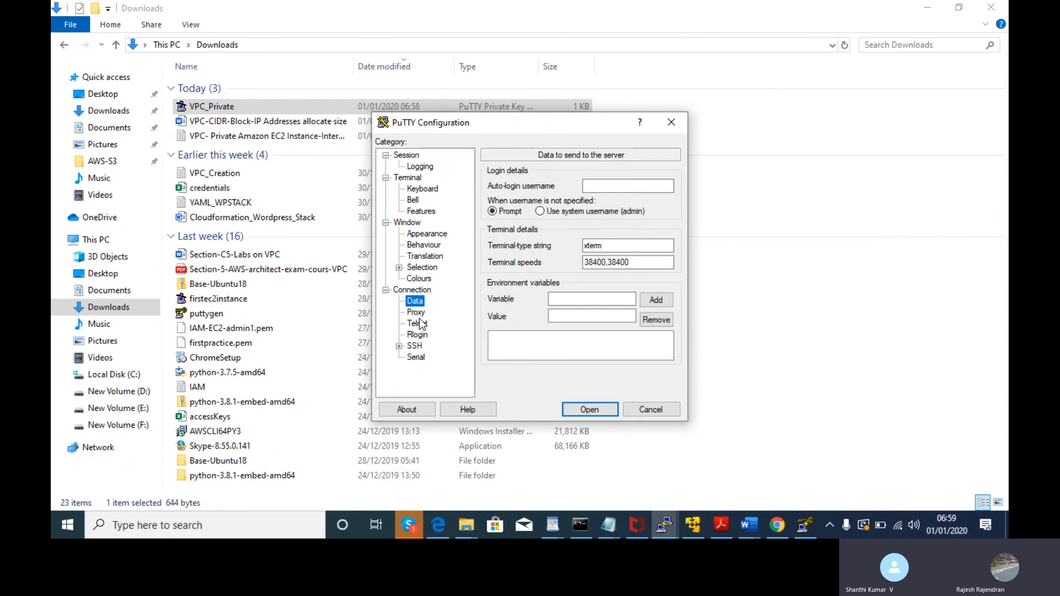
left_click(399, 346)
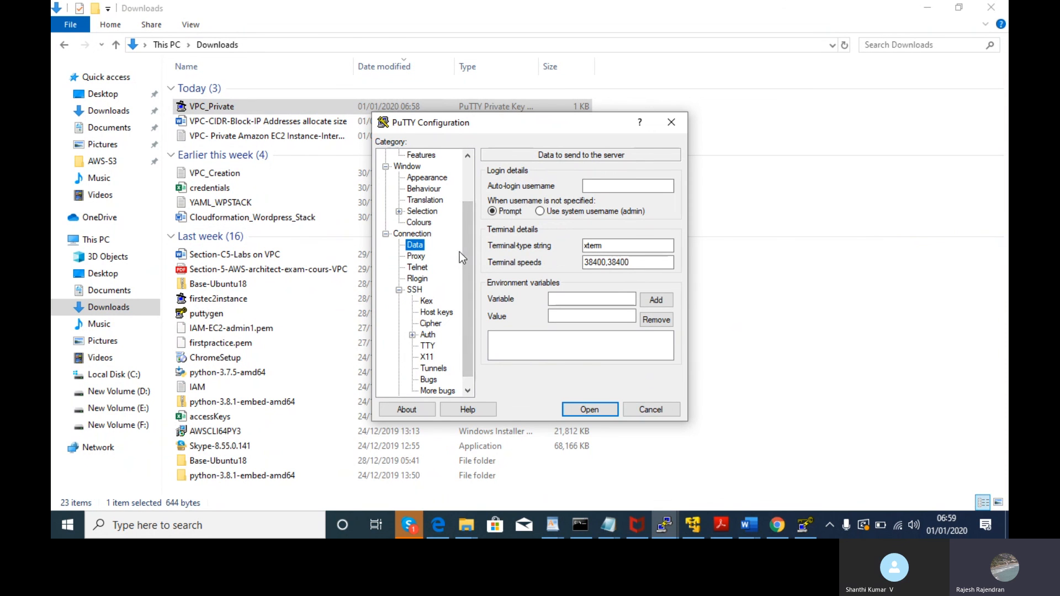
scroll(465, 264, "down", 1)
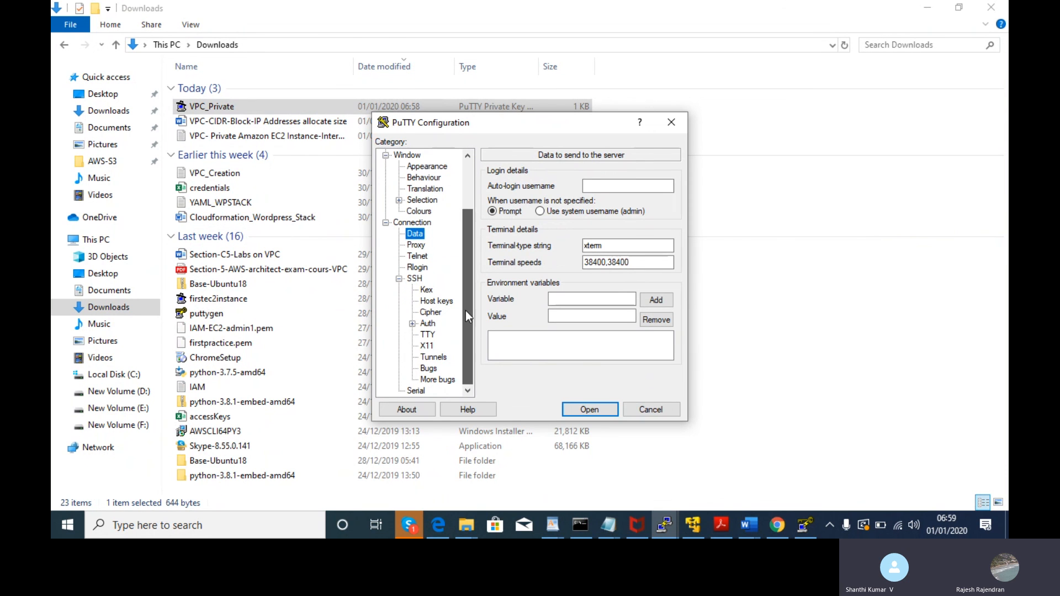
left_click(429, 346)
left_click(427, 325)
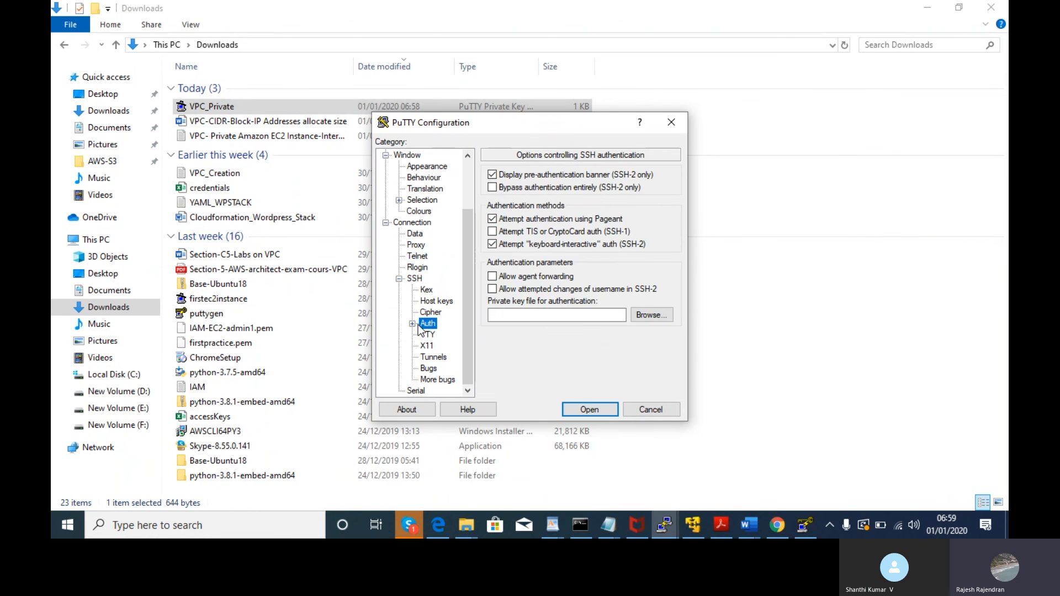
left_click(649, 320)
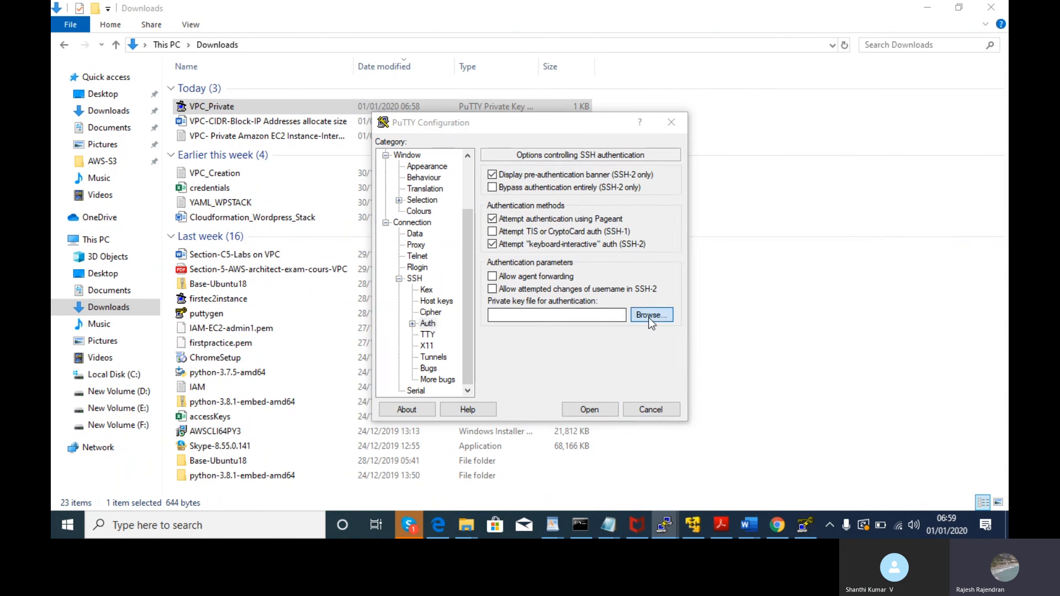
left_click(527, 251)
left_click(727, 447)
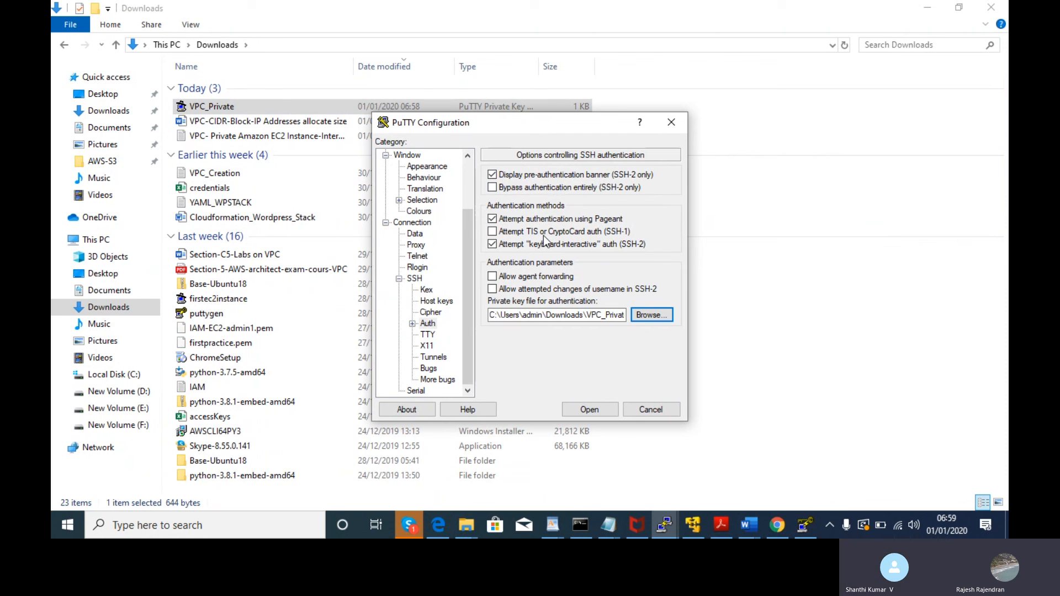
- Return to PuTTY's Session category, ready to enter the host name
left_click(597, 405)
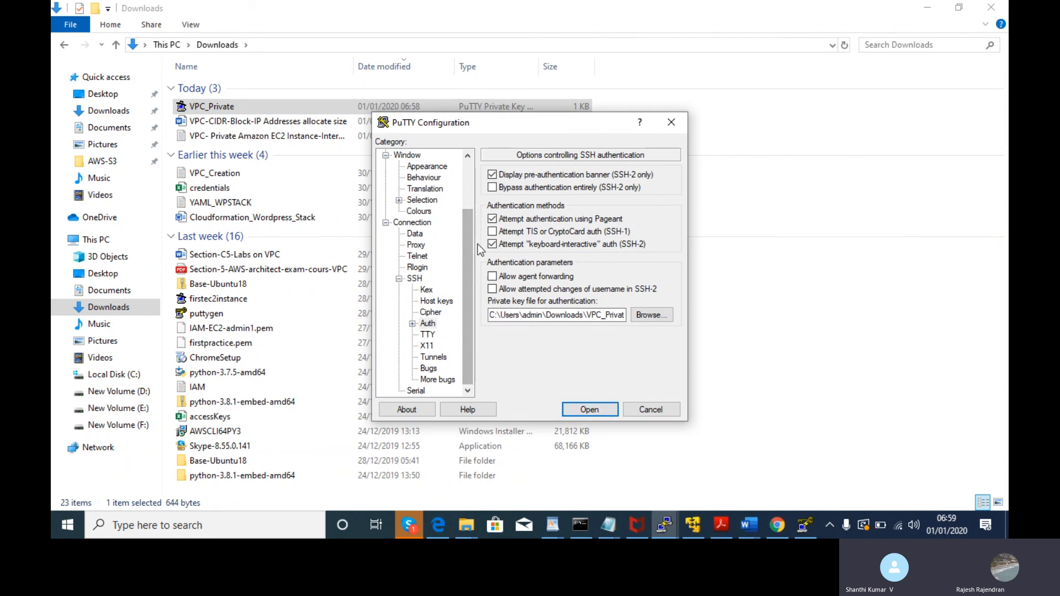
left_click(471, 221)
left_click_drag(470, 221, 460, 144)
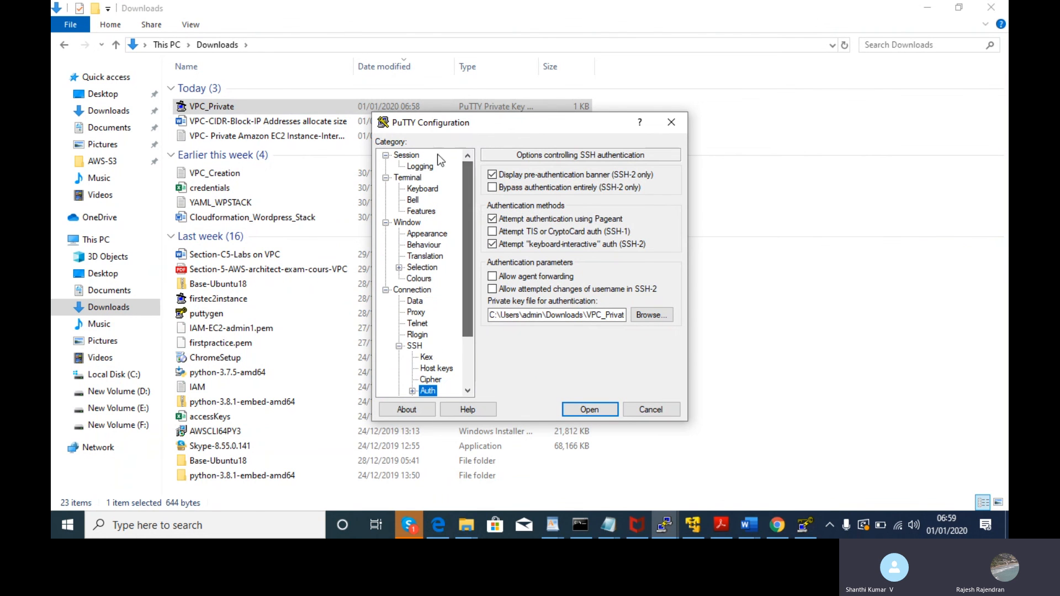
left_click(414, 168)
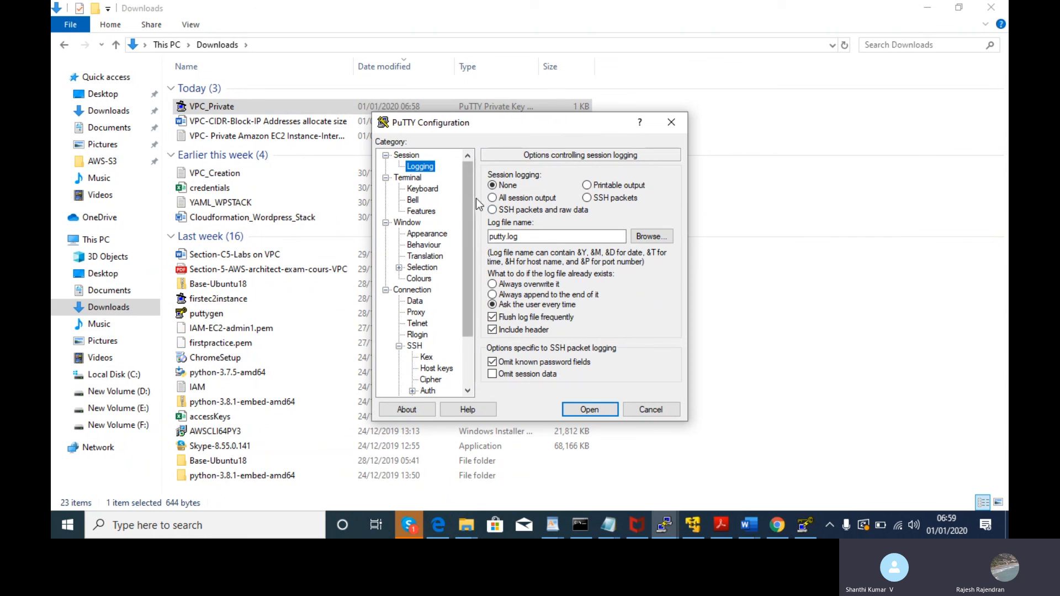
key("Down")
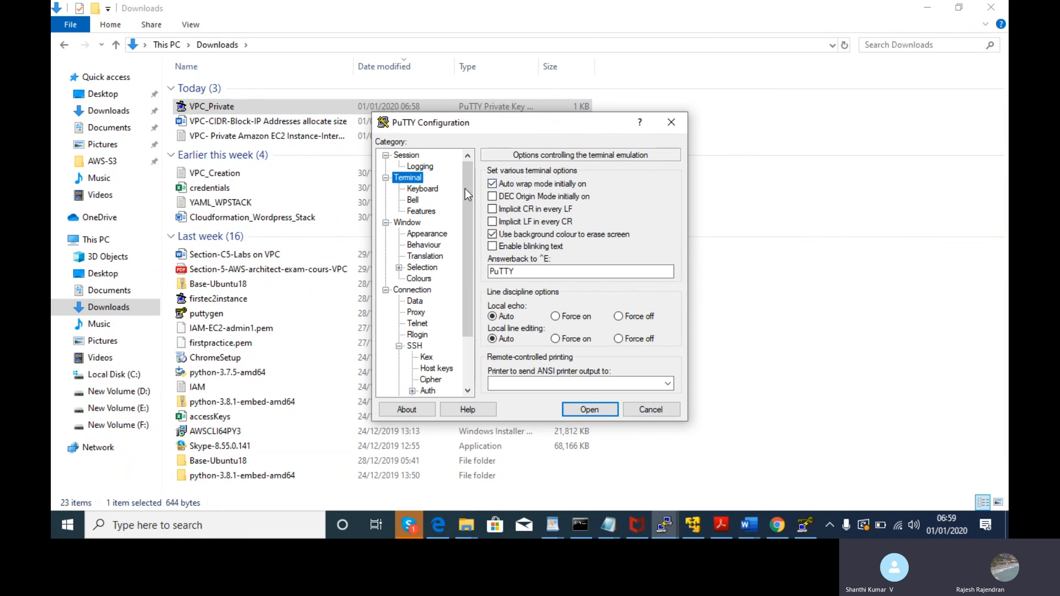
left_click(405, 157)
left_click(508, 196)
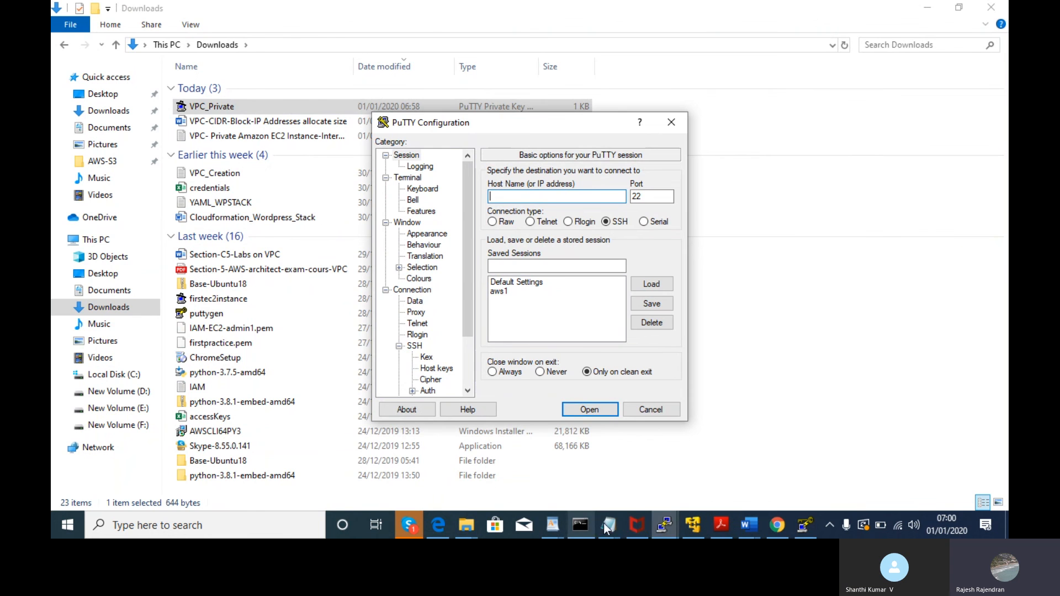
left_click(777, 524)
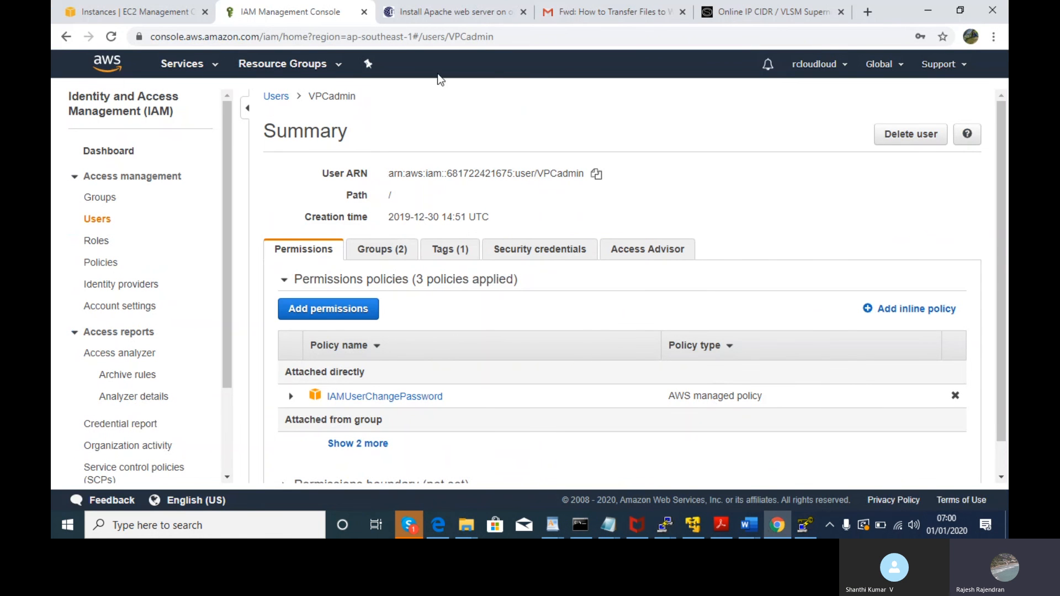
- Close the Connect dialog and copy the instance's public IPv4 address 52.221.242.170
left_click(138, 12)
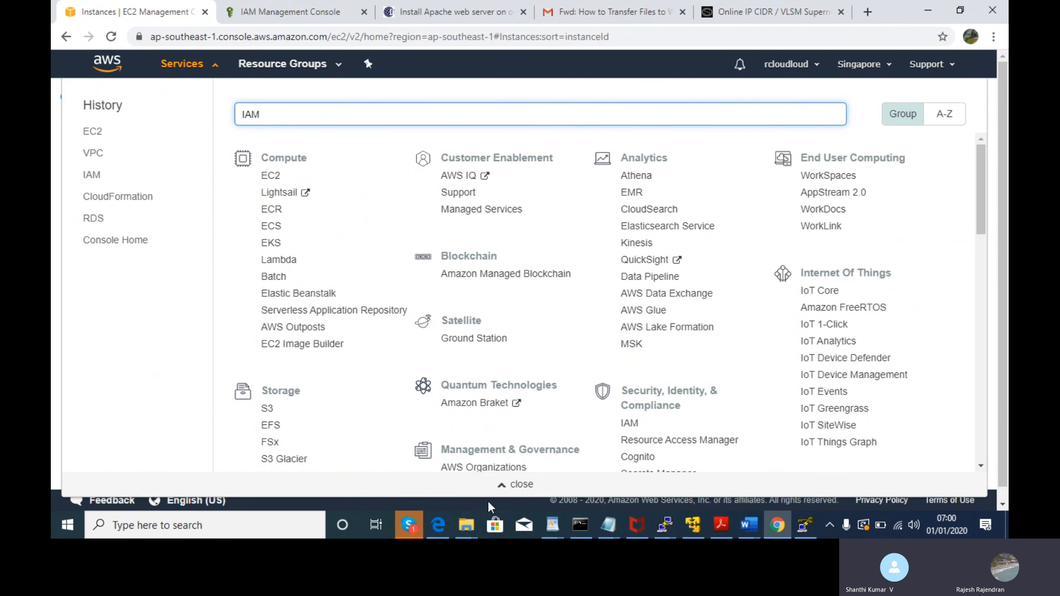
left_click(428, 522)
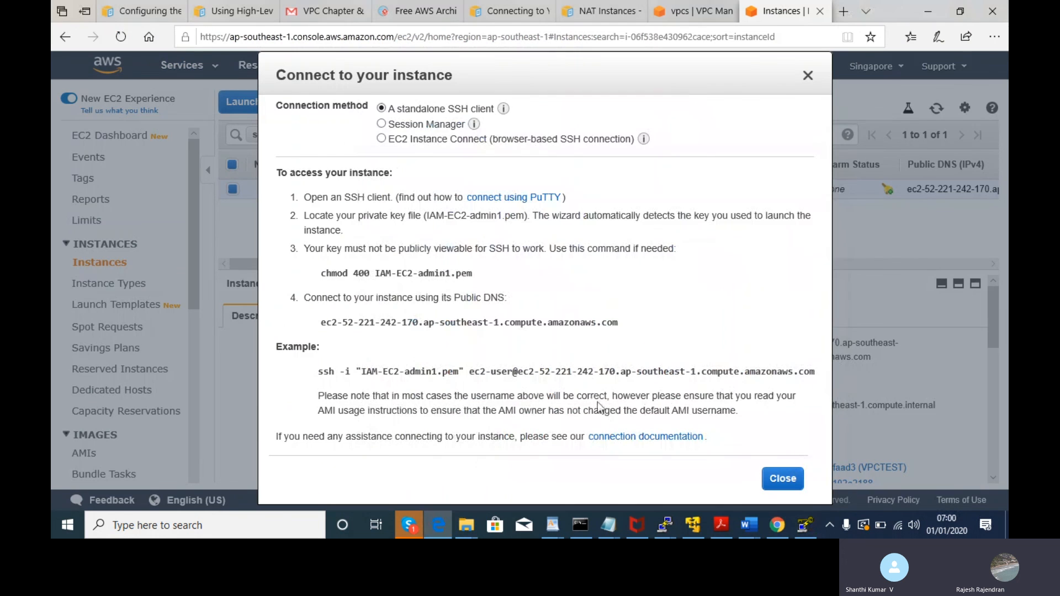
left_click(789, 479)
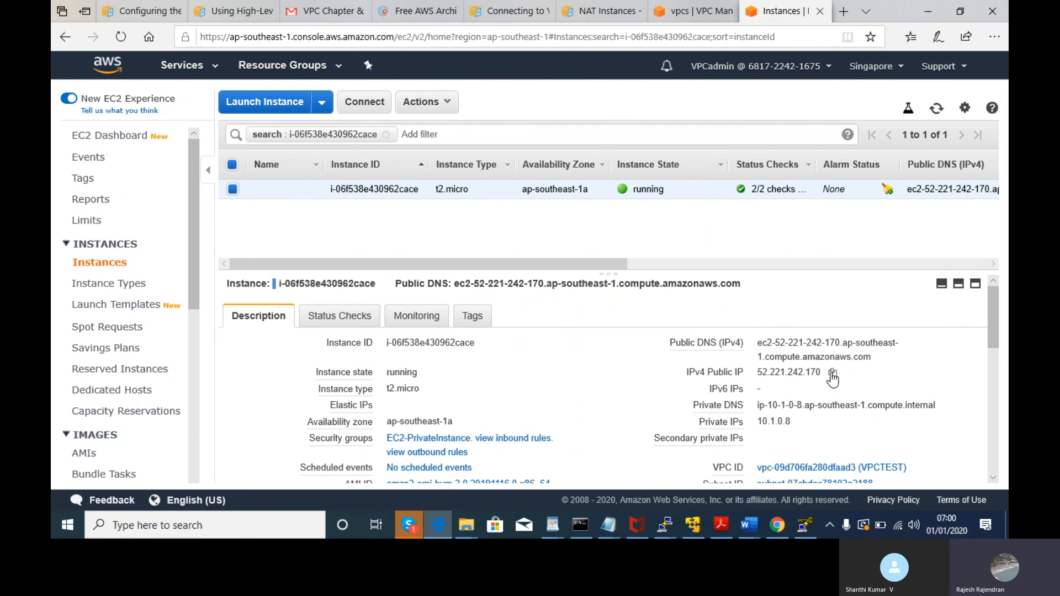
left_click(832, 374)
key("alt+Tab")
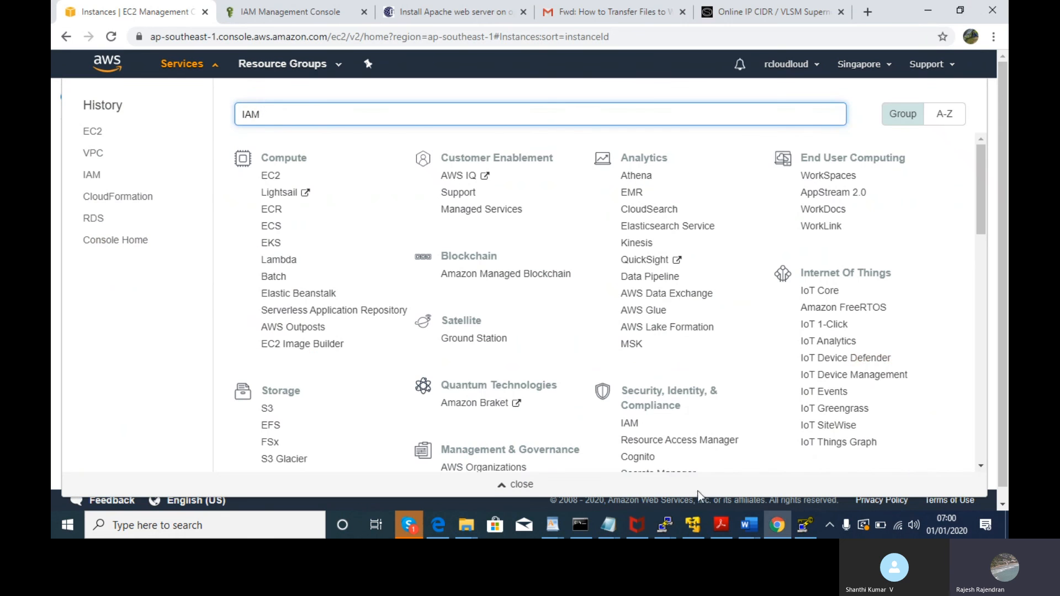
left_click(807, 530)
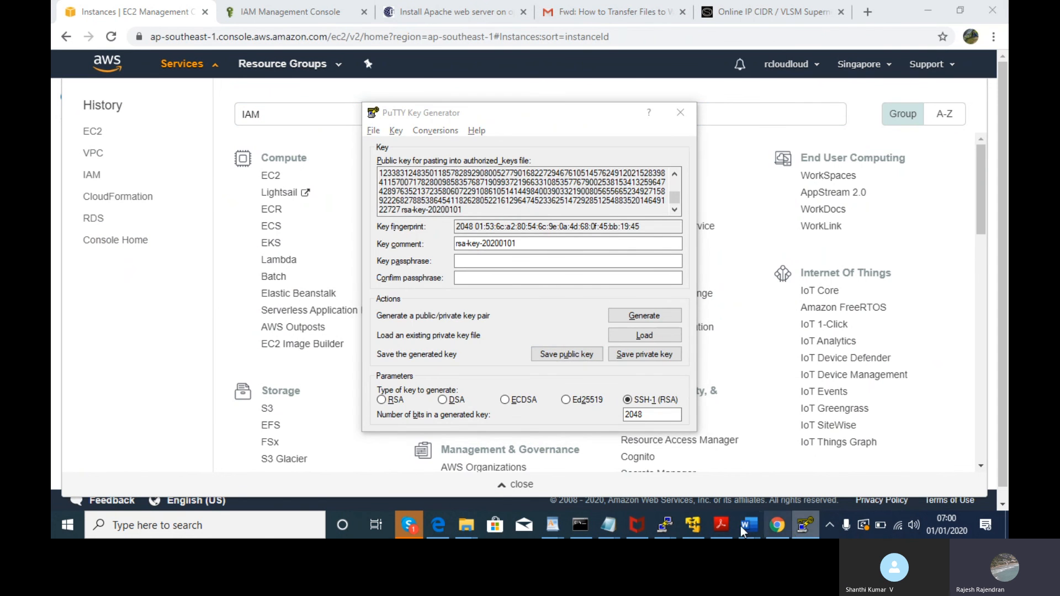
left_click(832, 527)
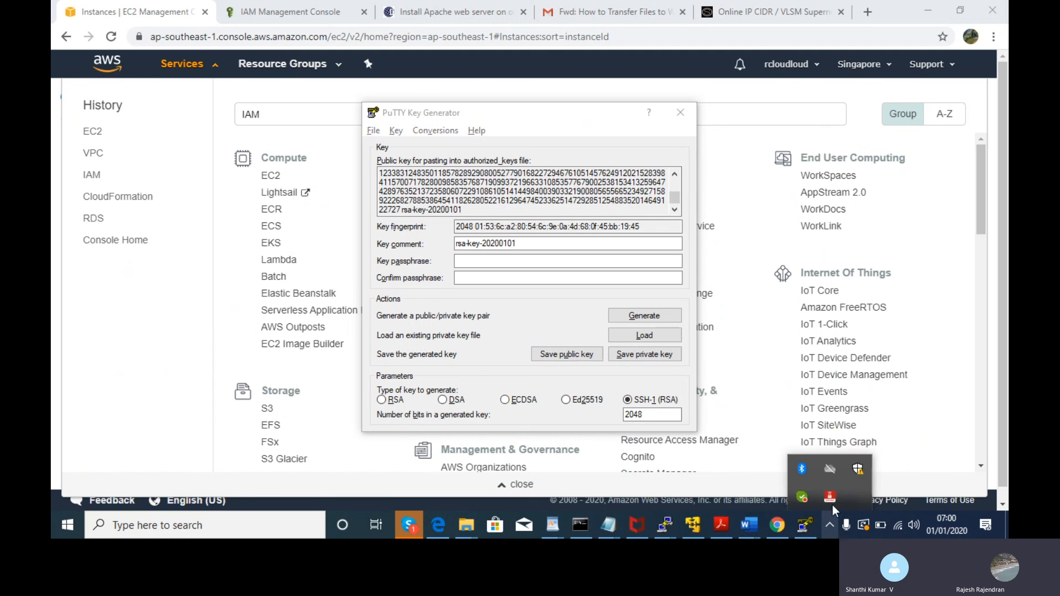
- Paste 52.221.242.170 as the host name and save the session as VPCprivate
mouse_move(666, 524)
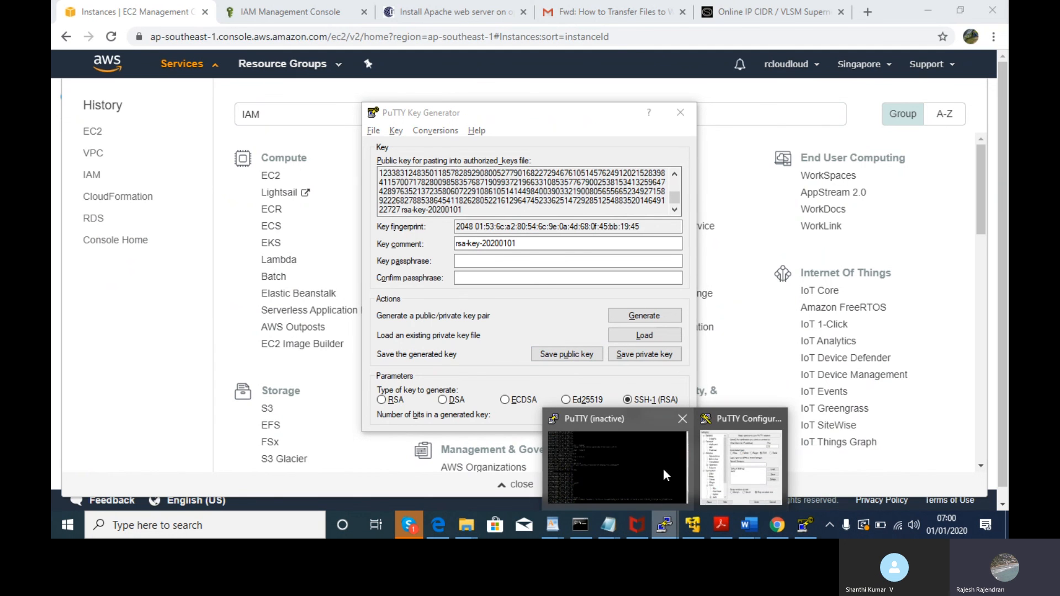
left_click(725, 458)
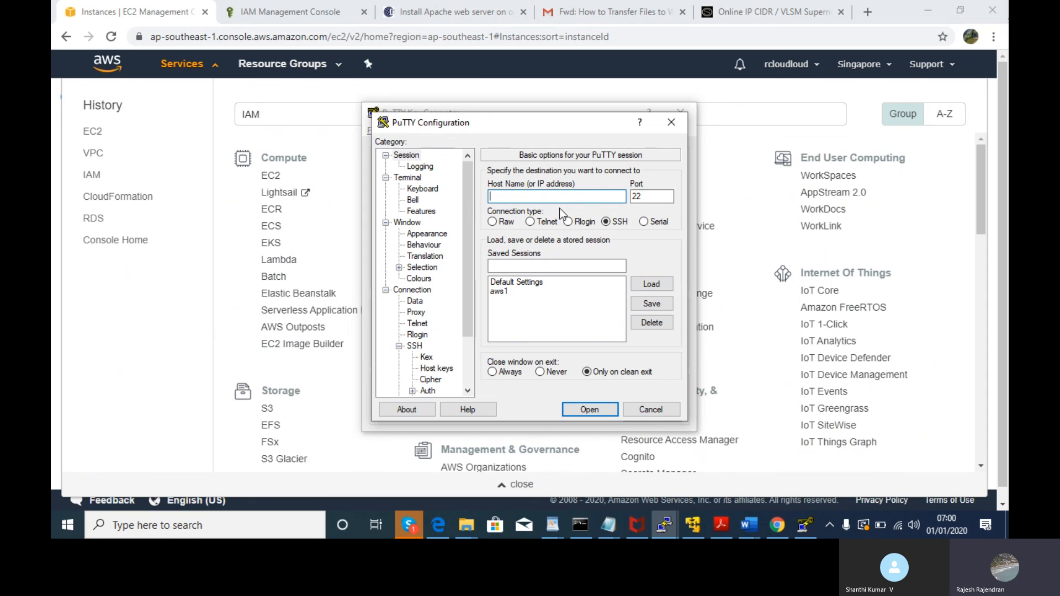
key("ctrl+v")
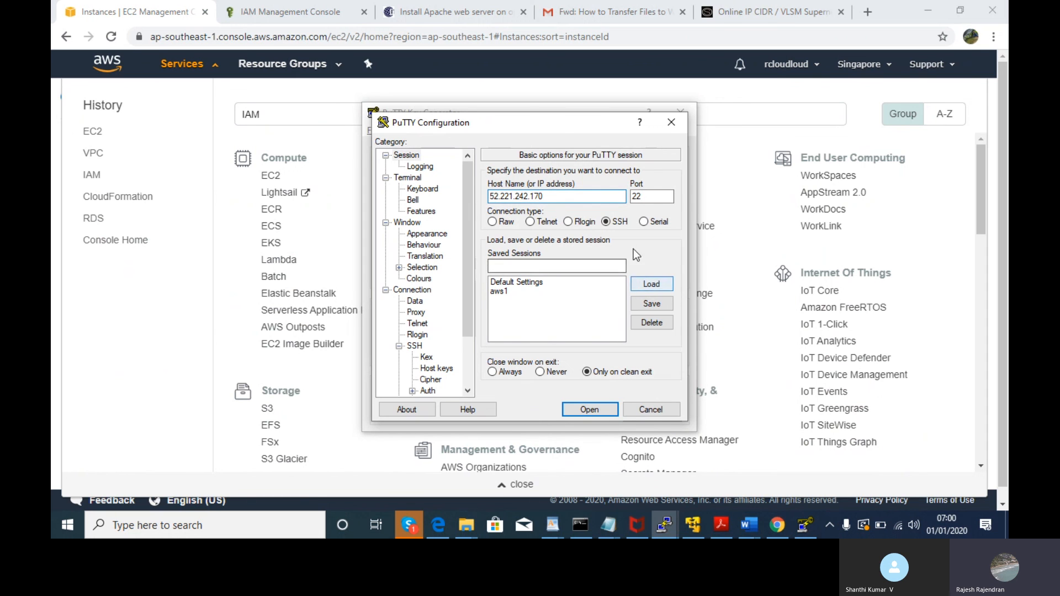
left_click(596, 266)
type("VPC")
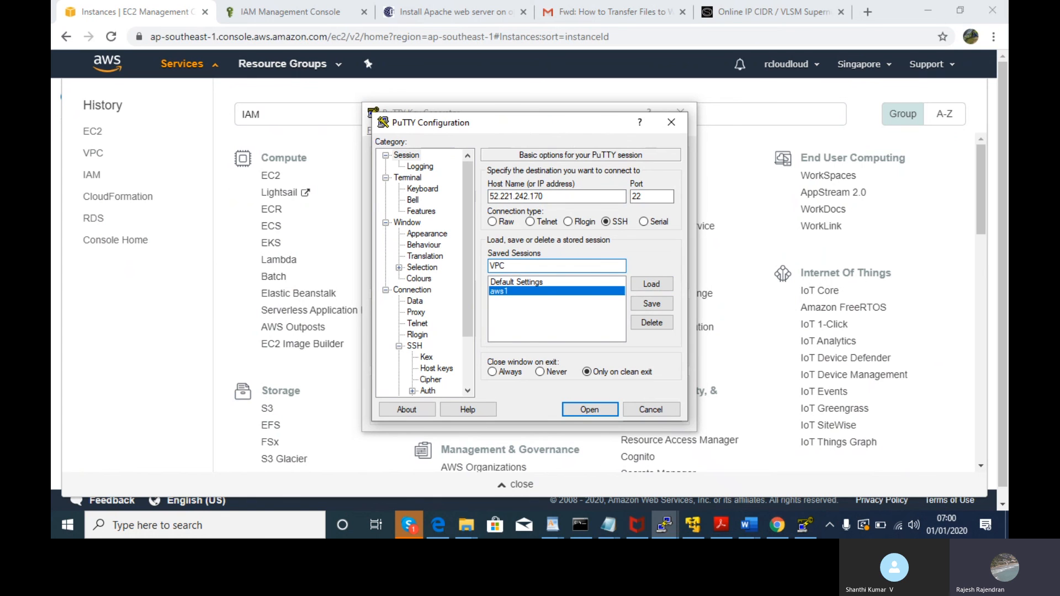
type("_Private")
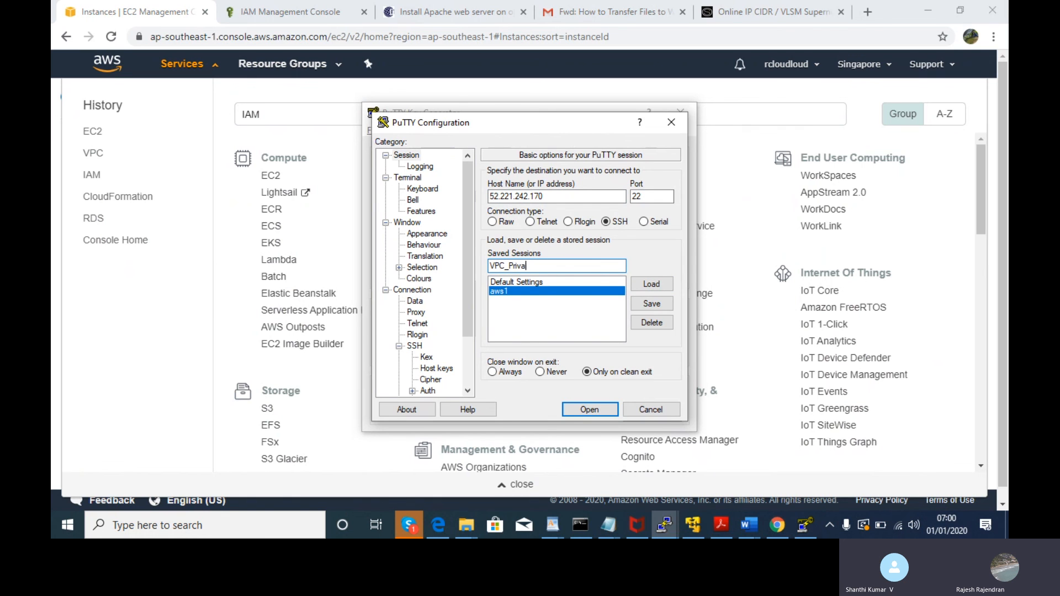
key("BackSpace")
key("BackSpace")
key("BackSpace")
key("BackSpace")
key("BackSpace")
key("BackSpace")
key("BackSpace")
key("BackSpace")
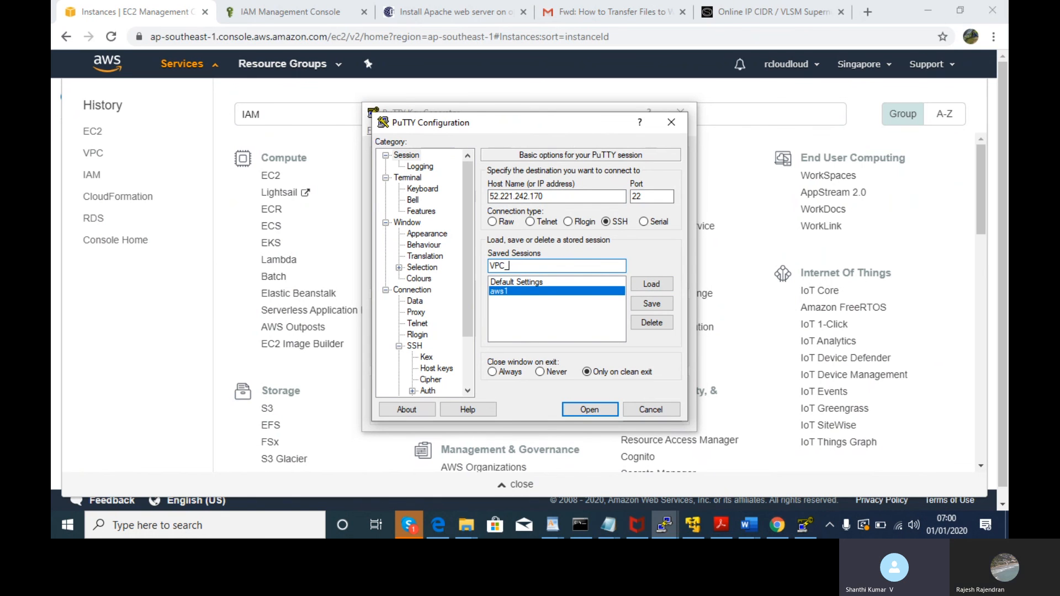
type("private")
key("BackSpace")
key("BackSpace")
key("BackSpace")
type("ate")
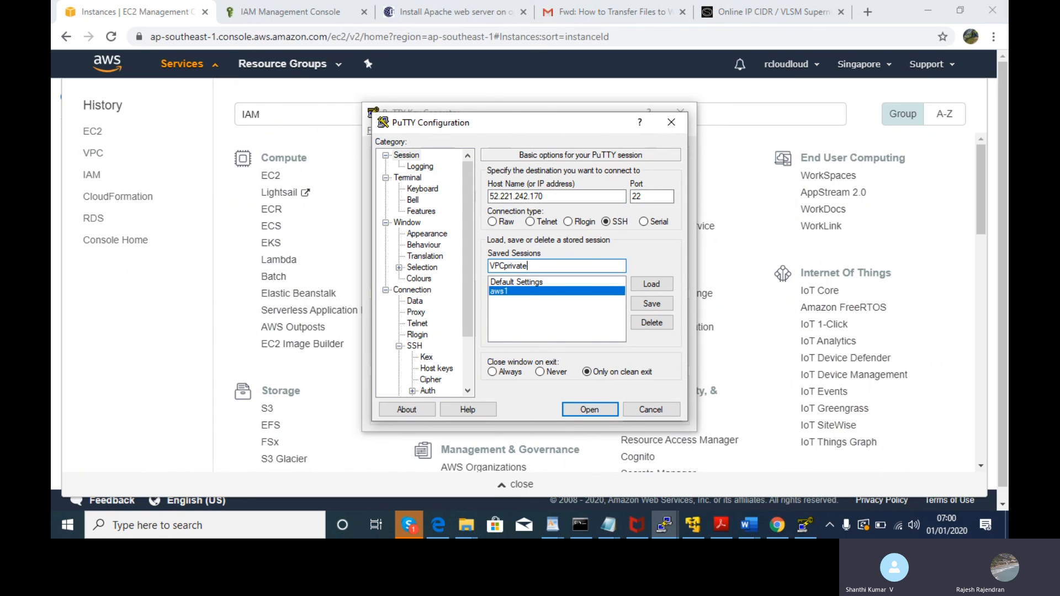
left_click(655, 309)
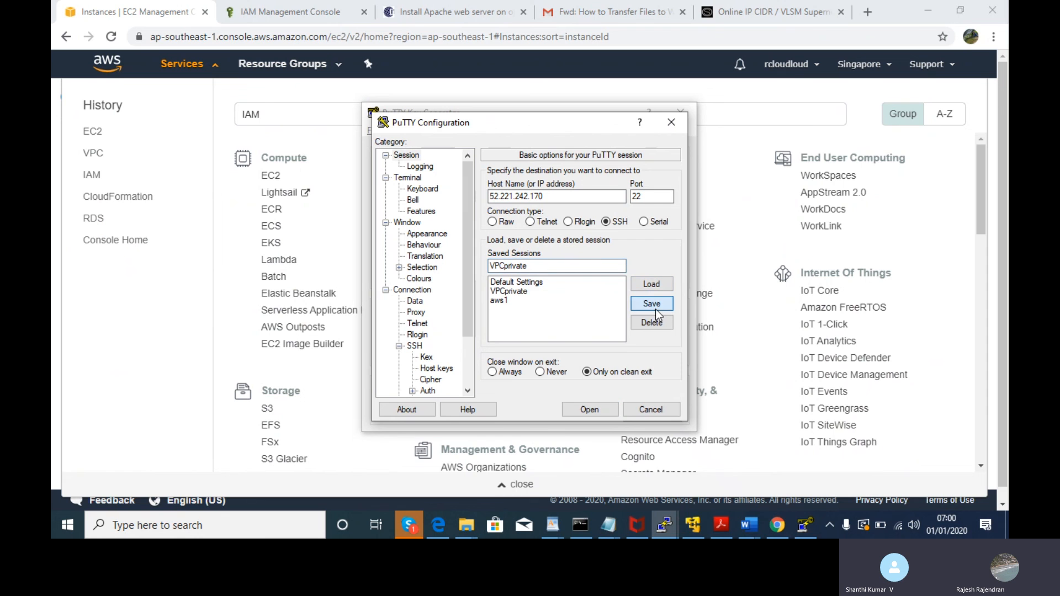
- Load the saved VPCprivate session and open the connection on port 22
left_click(527, 283)
left_click(528, 291)
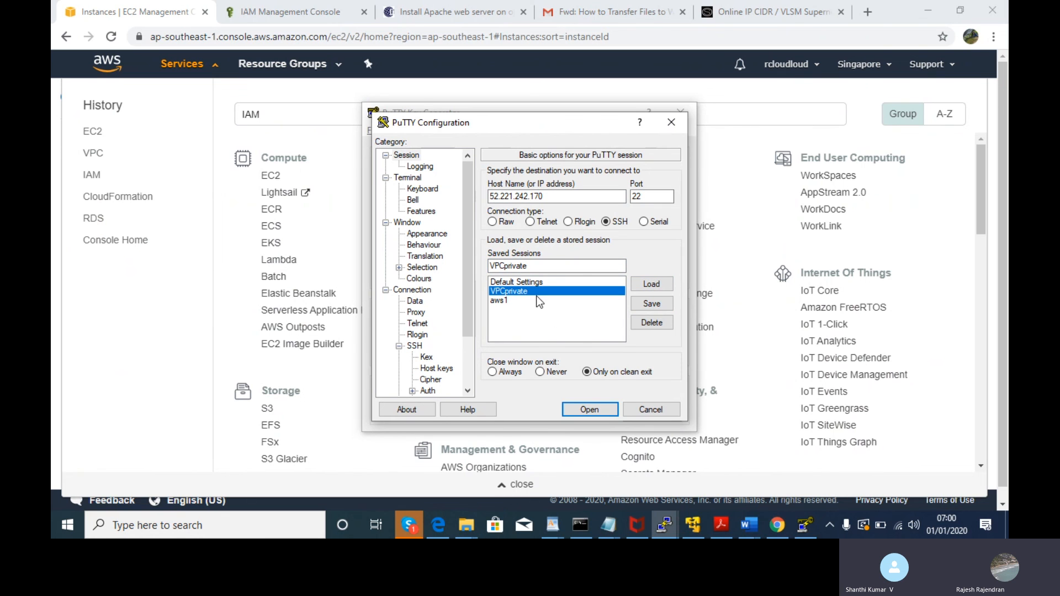
left_click(584, 413)
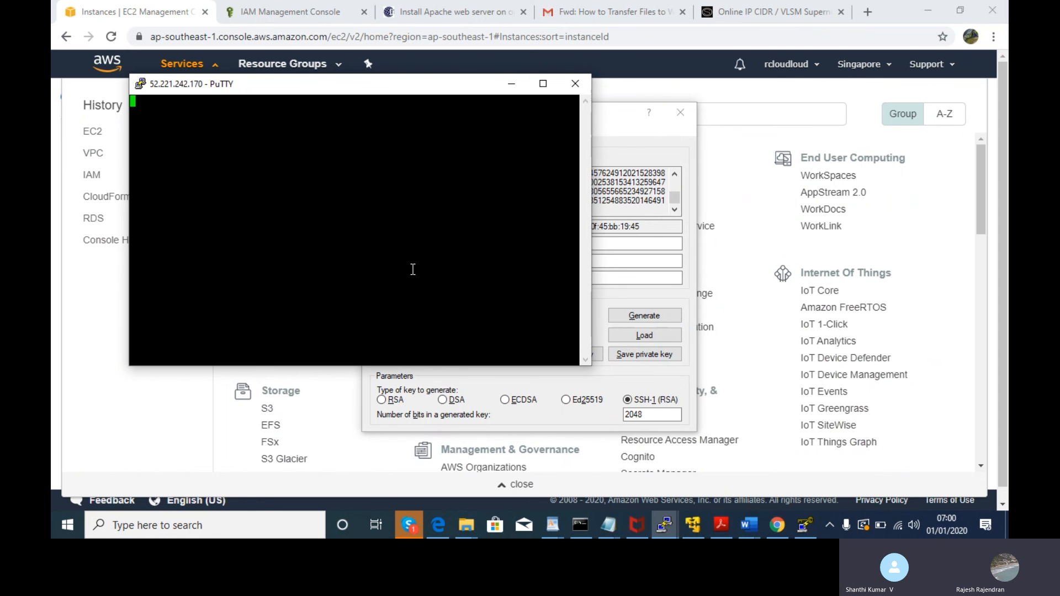
- Move the blank PuTTY terminal for 52.221.242.170 to the lower right and show Notepad's windows
left_click_drag(415, 81, 599, 204)
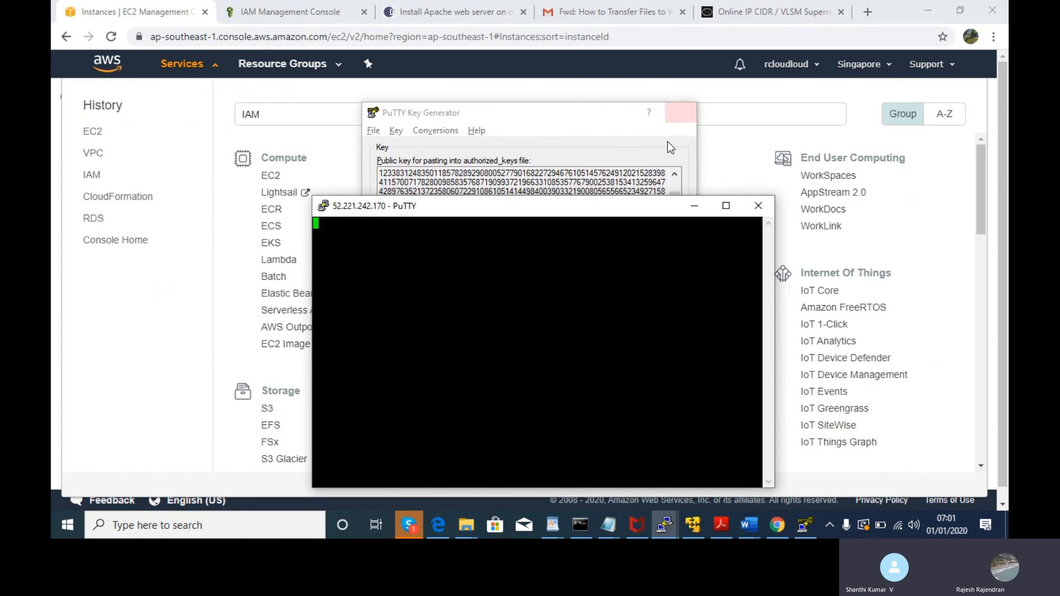
left_click(604, 532)
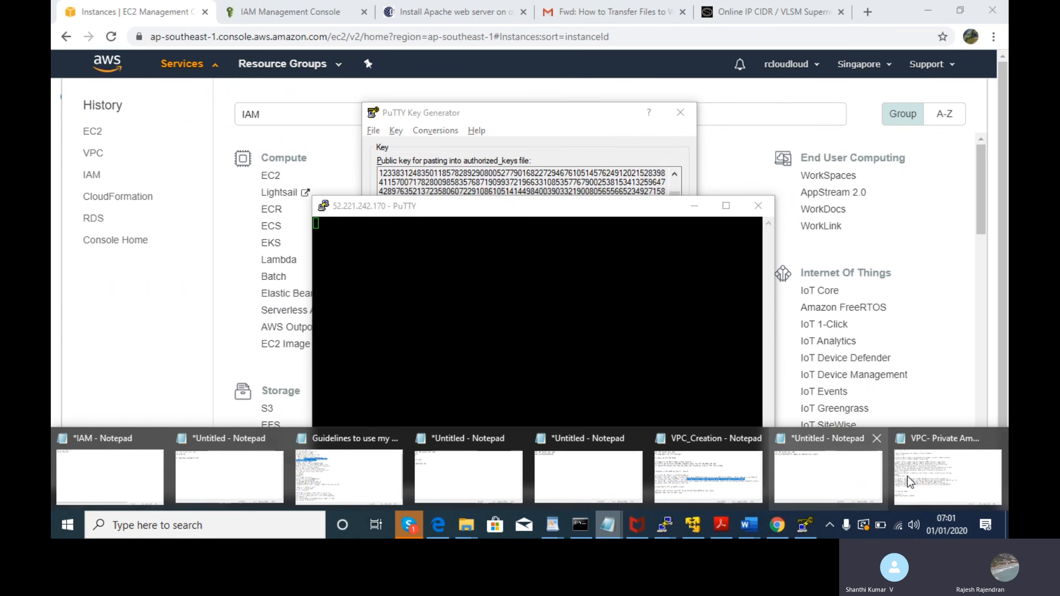
- Show the private EC2 notes' SSH-blocked step, then dismiss PuTTY's timeout error and close the terminal
left_click(941, 474)
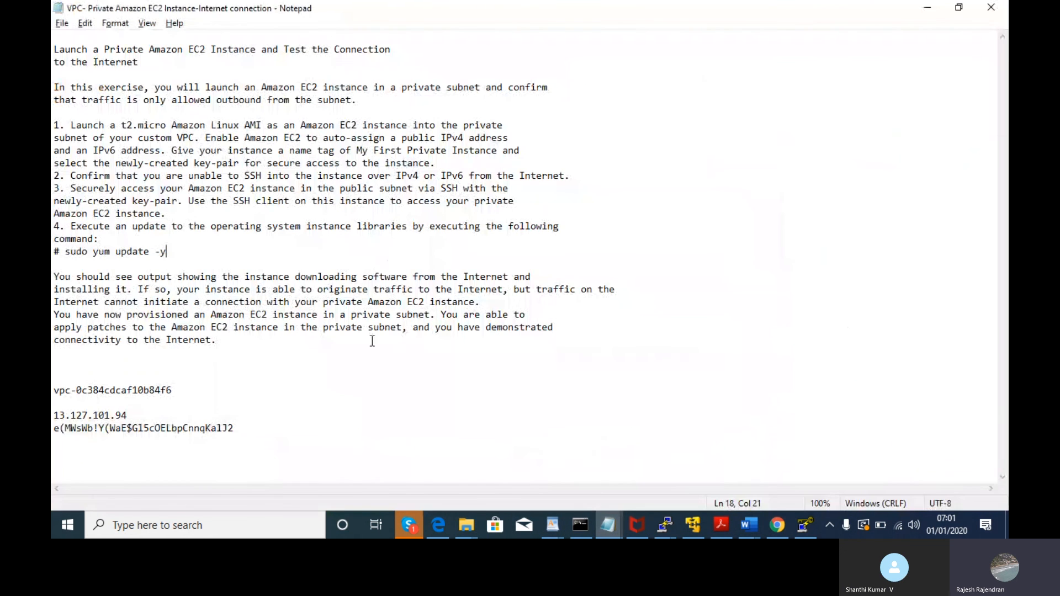
left_click_drag(194, 189, 499, 173)
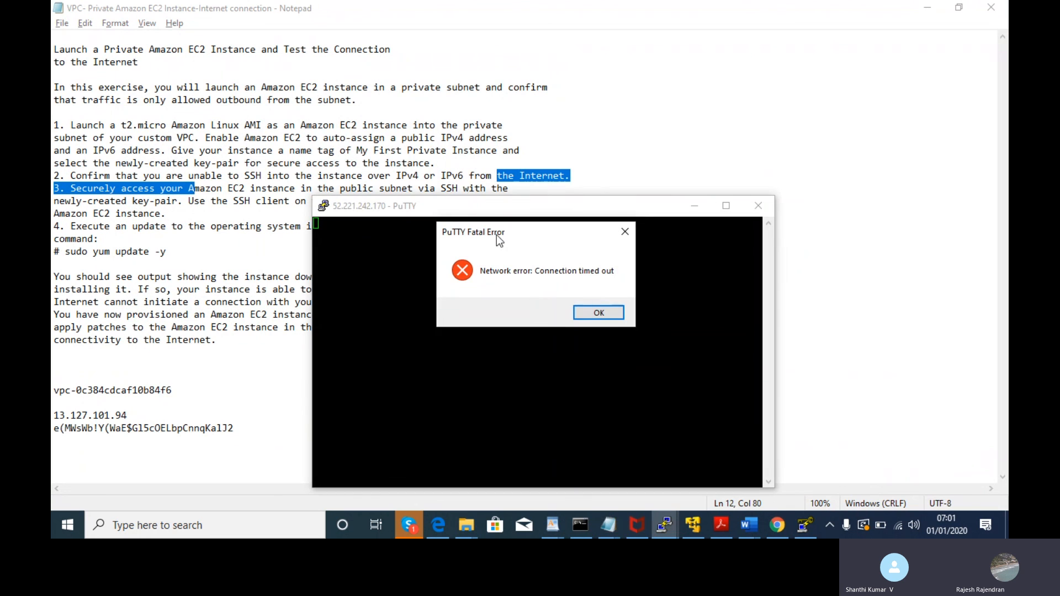
left_click(608, 313)
left_click(759, 206)
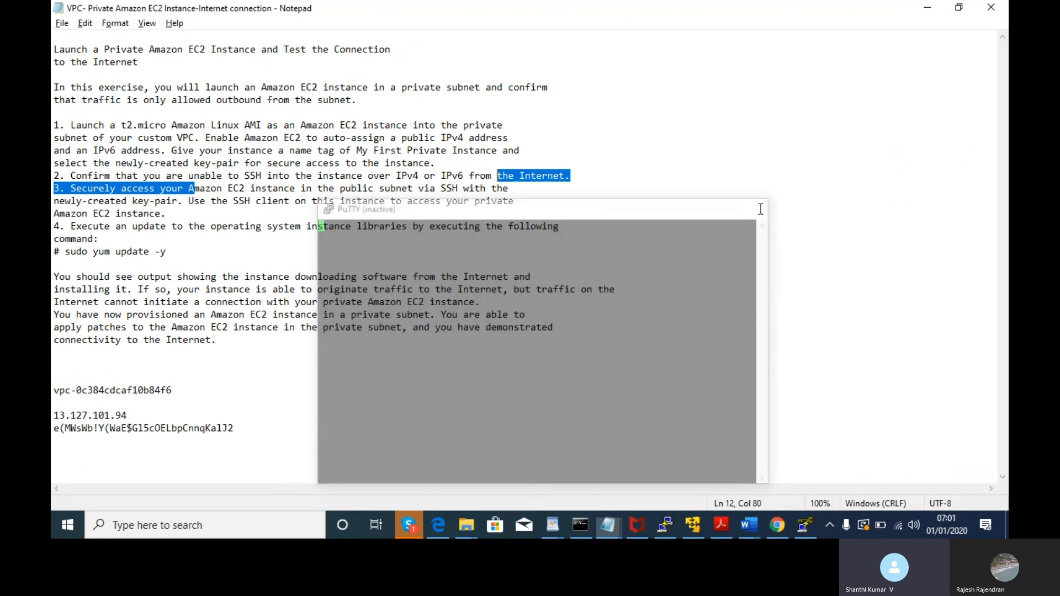
left_click(177, 225)
left_click(82, 188)
left_click_drag(82, 188, 364, 210)
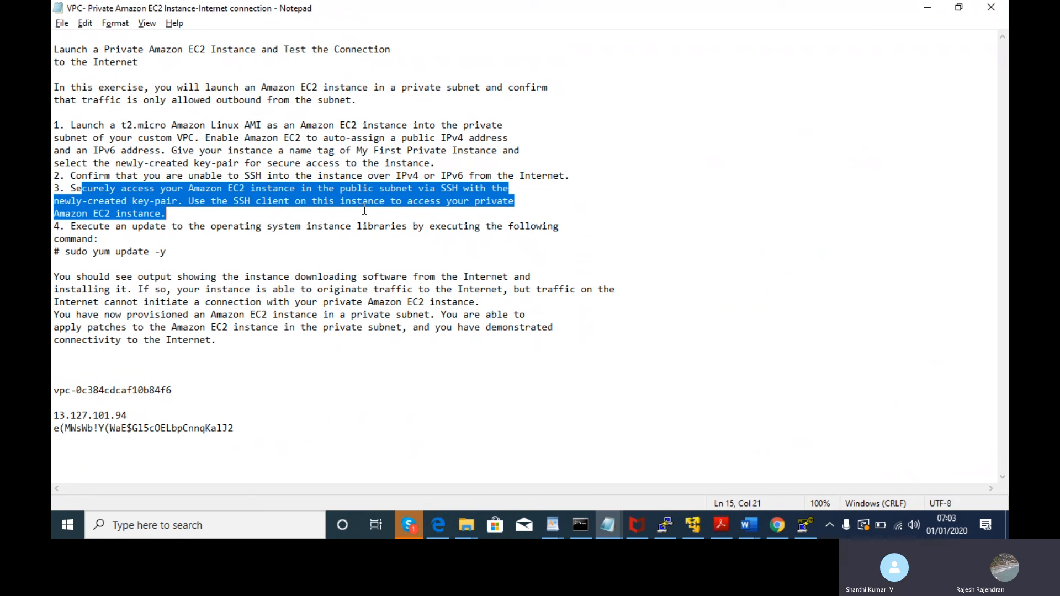
- Highlight notes steps 3 and 4 through the closing paragraph, then return to the Skype call
left_click_drag(59, 188, 282, 368)
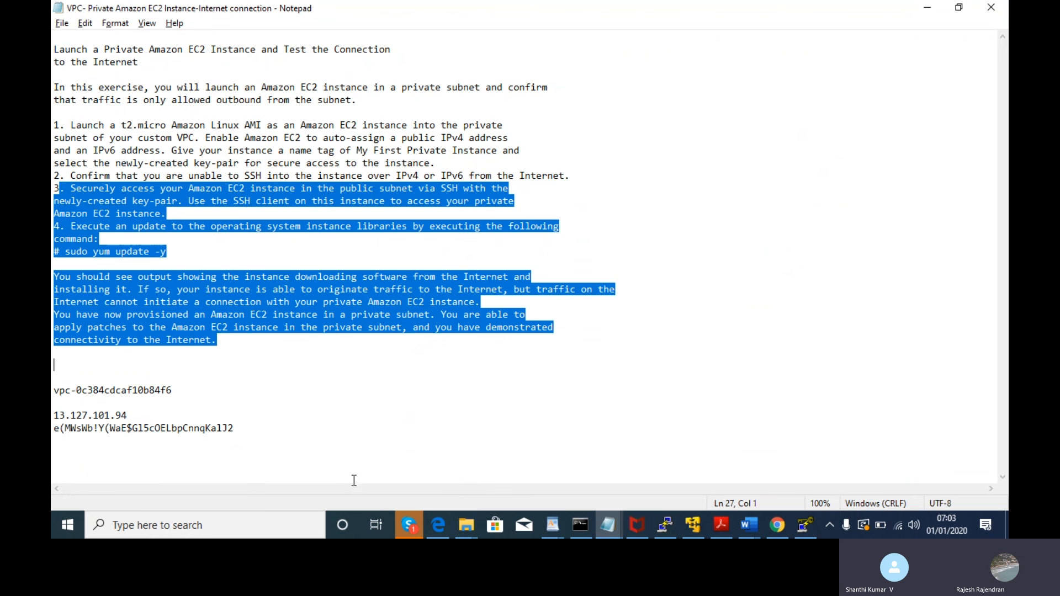
left_click(402, 515)
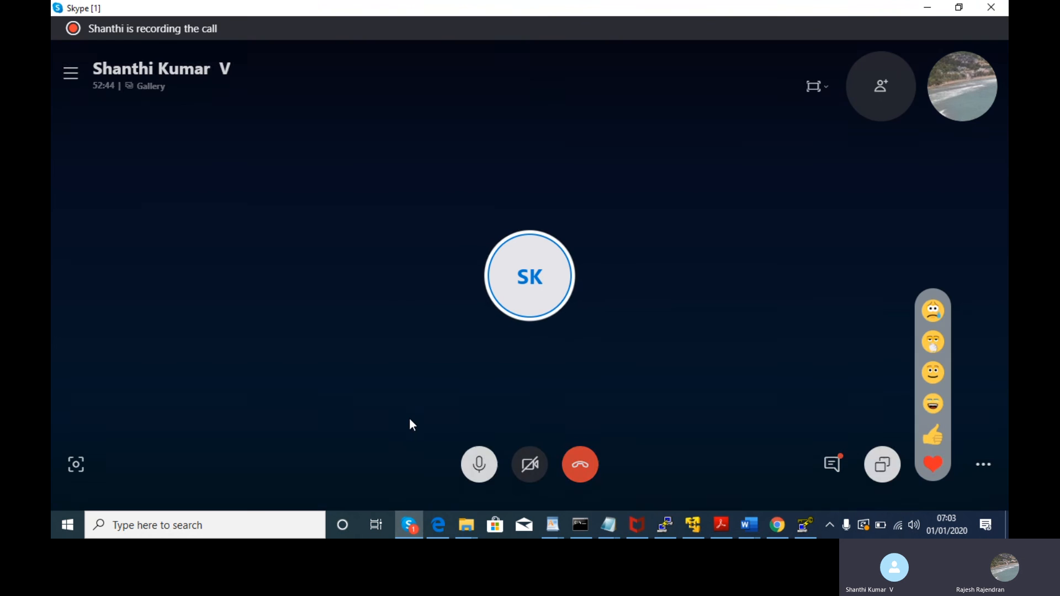